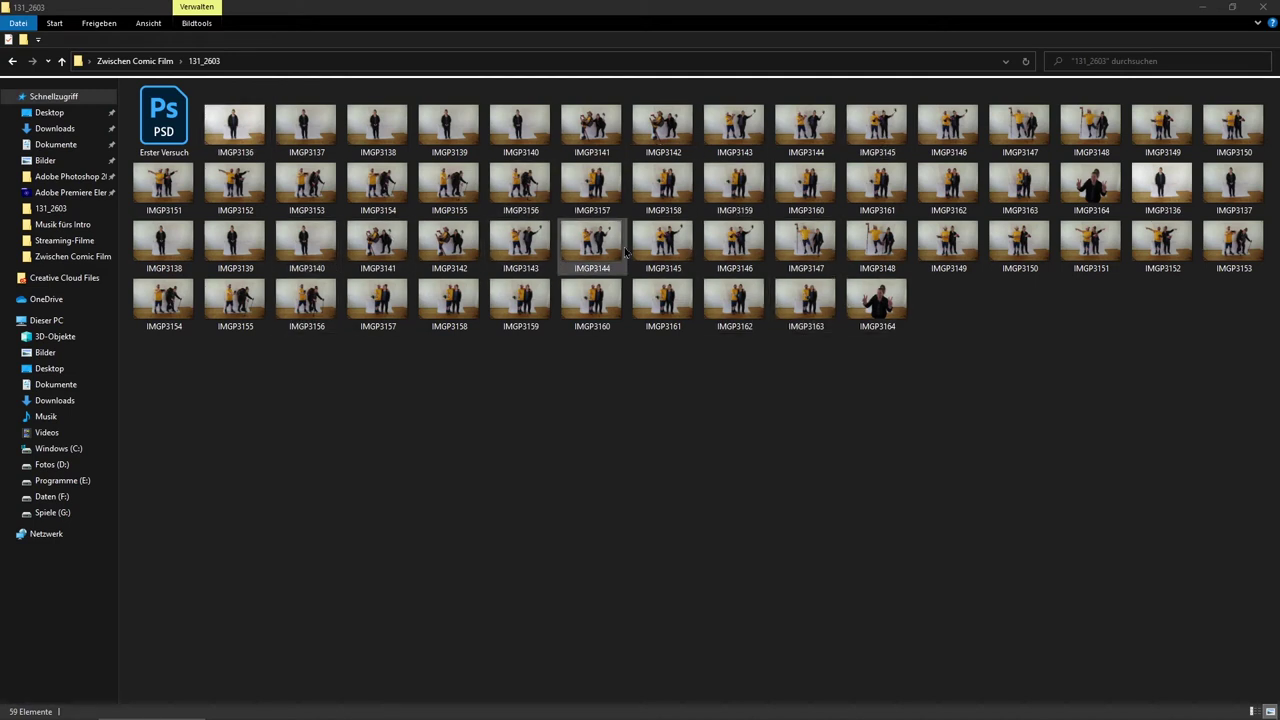
# Preview the IMGP3141 photo, then drag it onto Photoshop's taskbar button
pyautogui.doubleClick(585, 125)
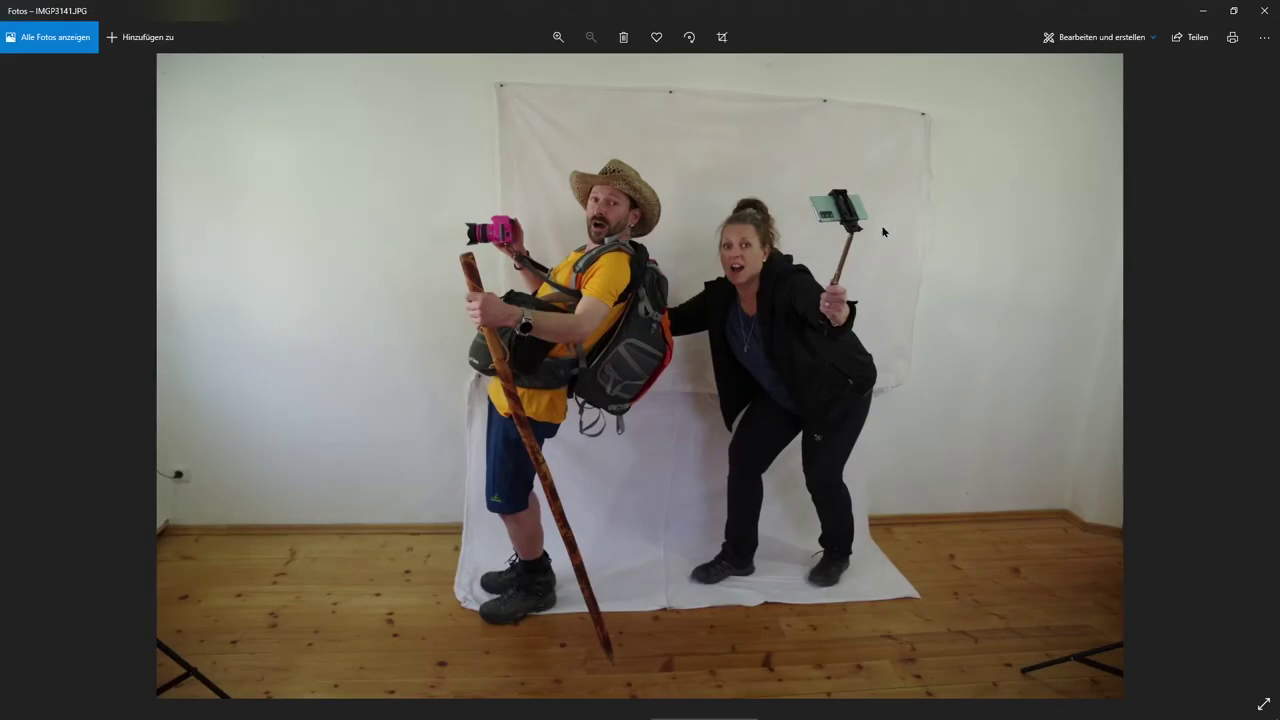
pyautogui.click(1262, 16)
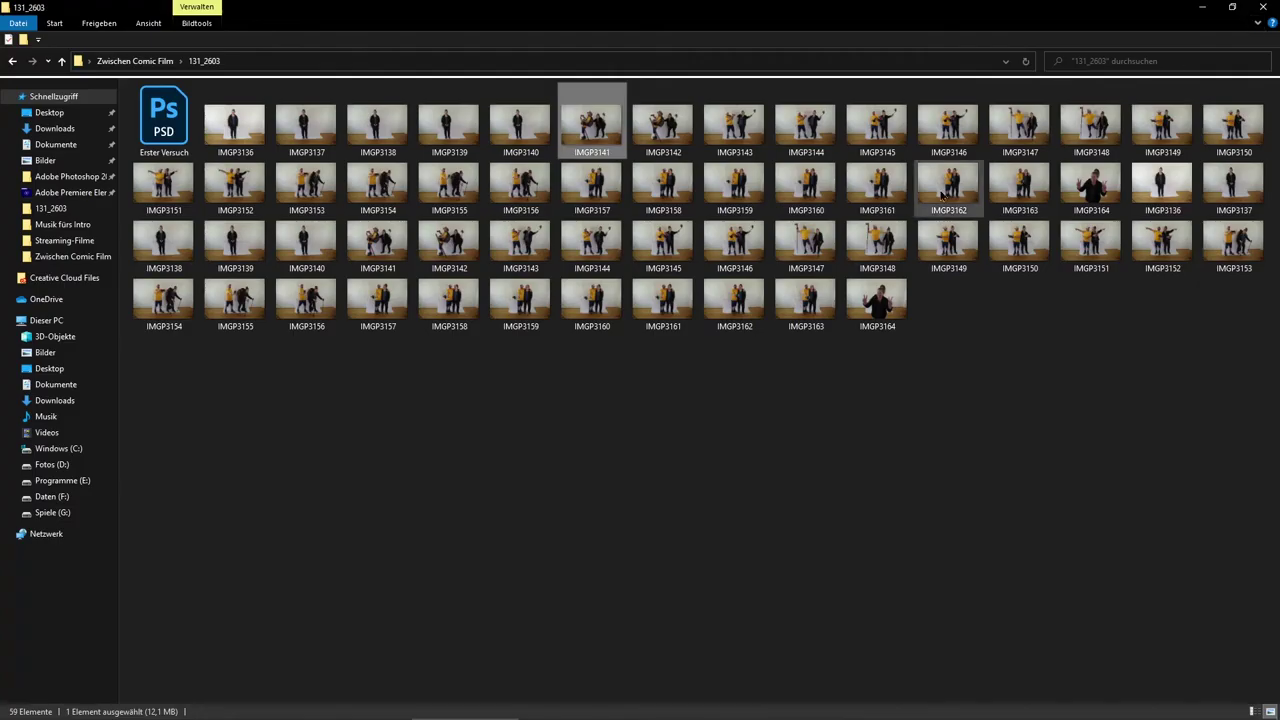
pyautogui.moveTo(385, 245); pyautogui.dragTo(320, 712)
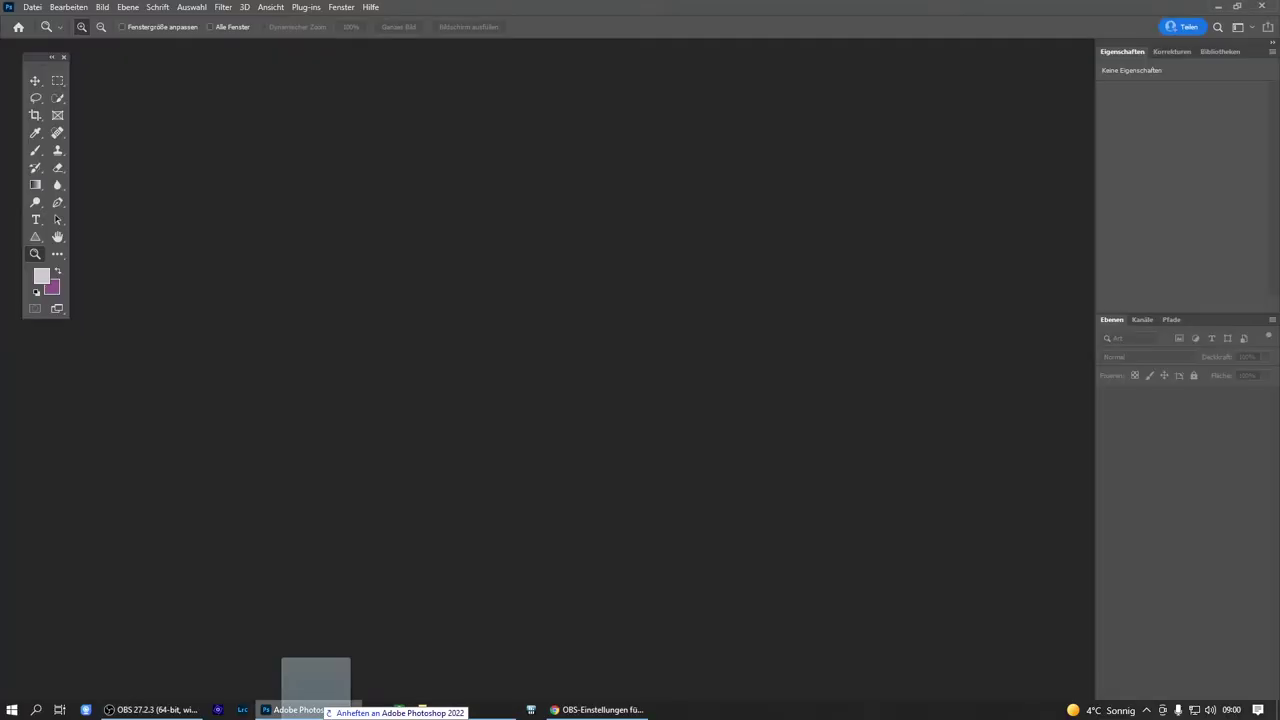
pyautogui.moveTo(320, 712); pyautogui.dragTo(480, 441)
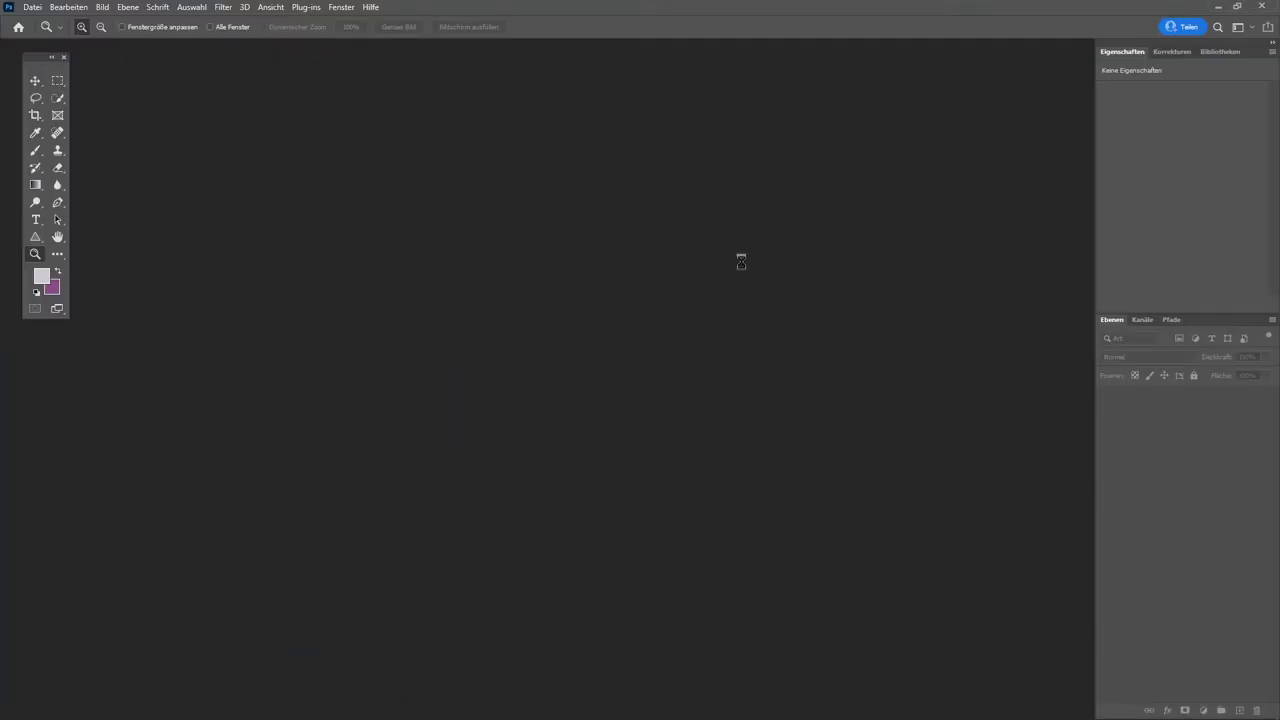
# Open IMGP3141 in Camera Raw and expand the Grundeinstellungen panel
pyautogui.moveTo(823, 249); pyautogui.dragTo(741, 262)
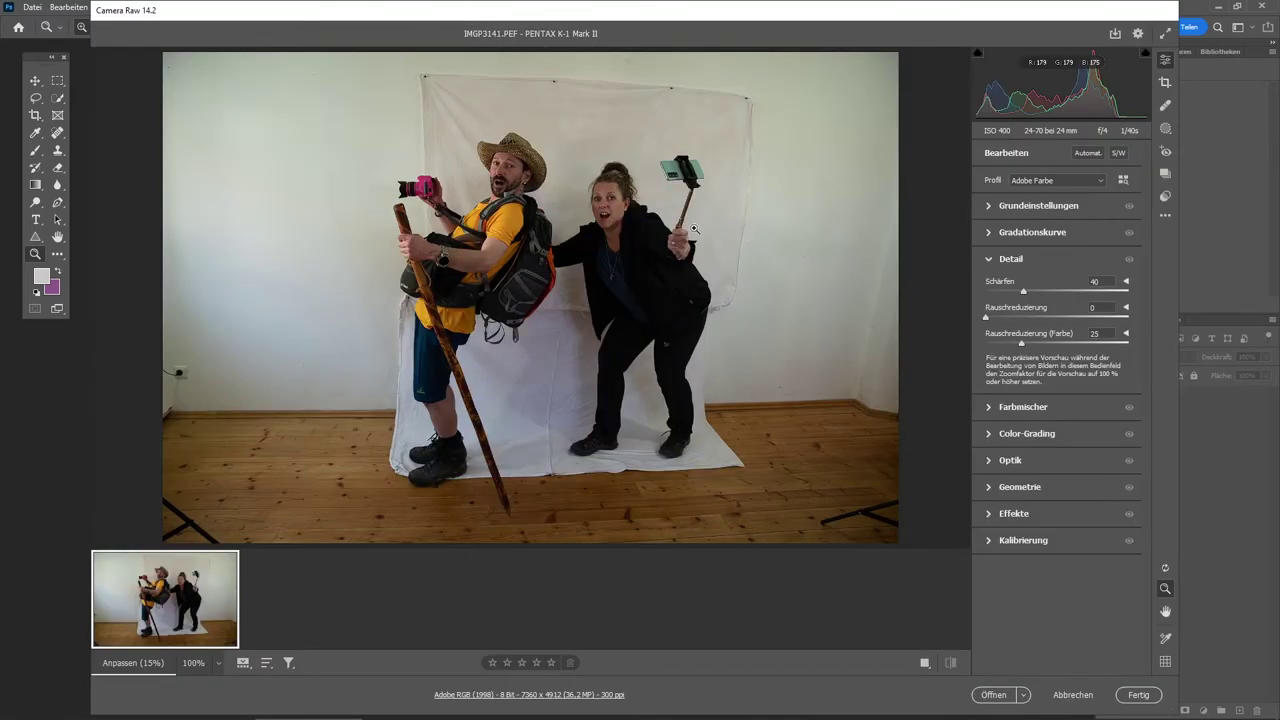
pyautogui.click(990, 206)
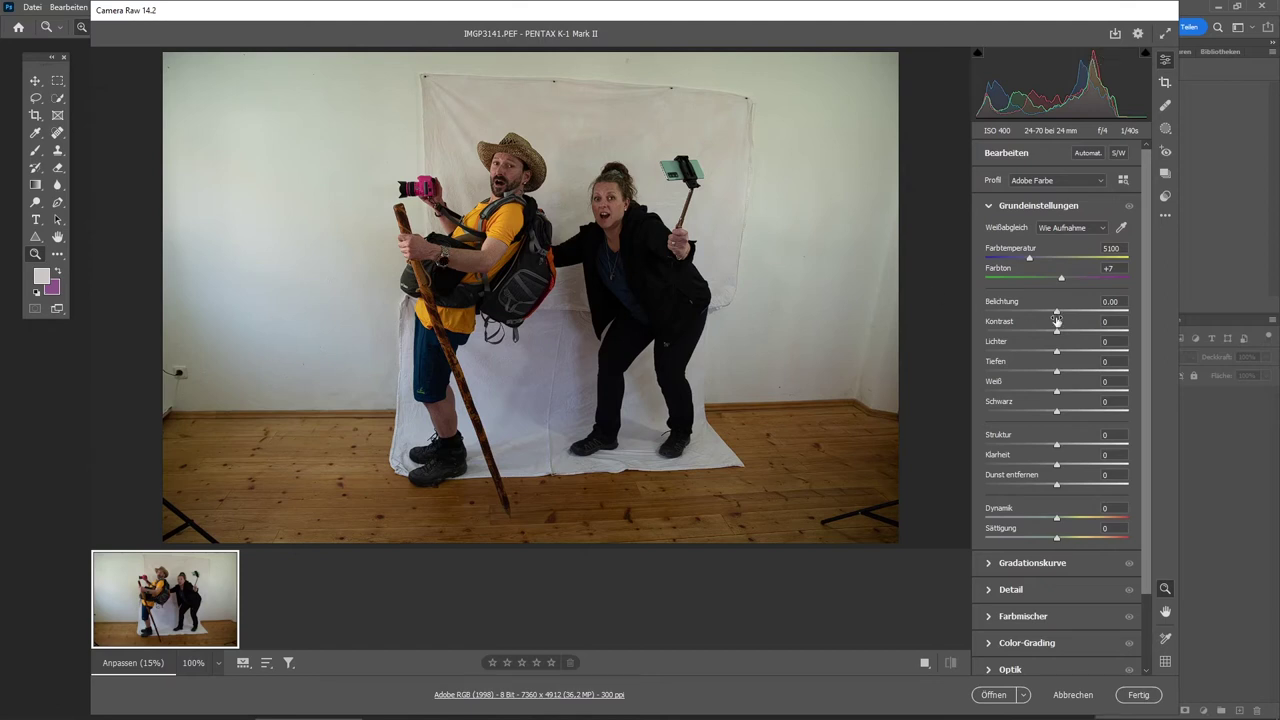
# Set exposure to +0.80, highlights to -16 and shadows to +43
pyautogui.moveTo(1057, 312); pyautogui.dragTo(1070, 312)
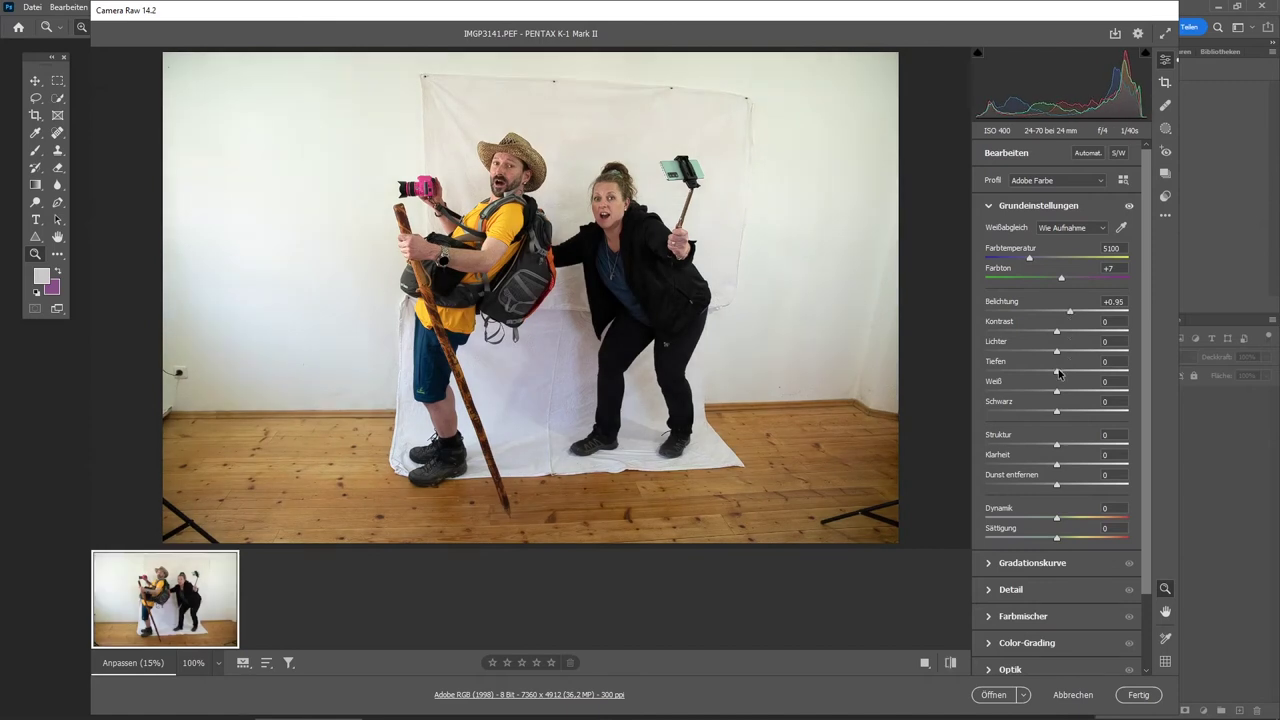
pyautogui.moveTo(1059, 374); pyautogui.dragTo(1085, 379)
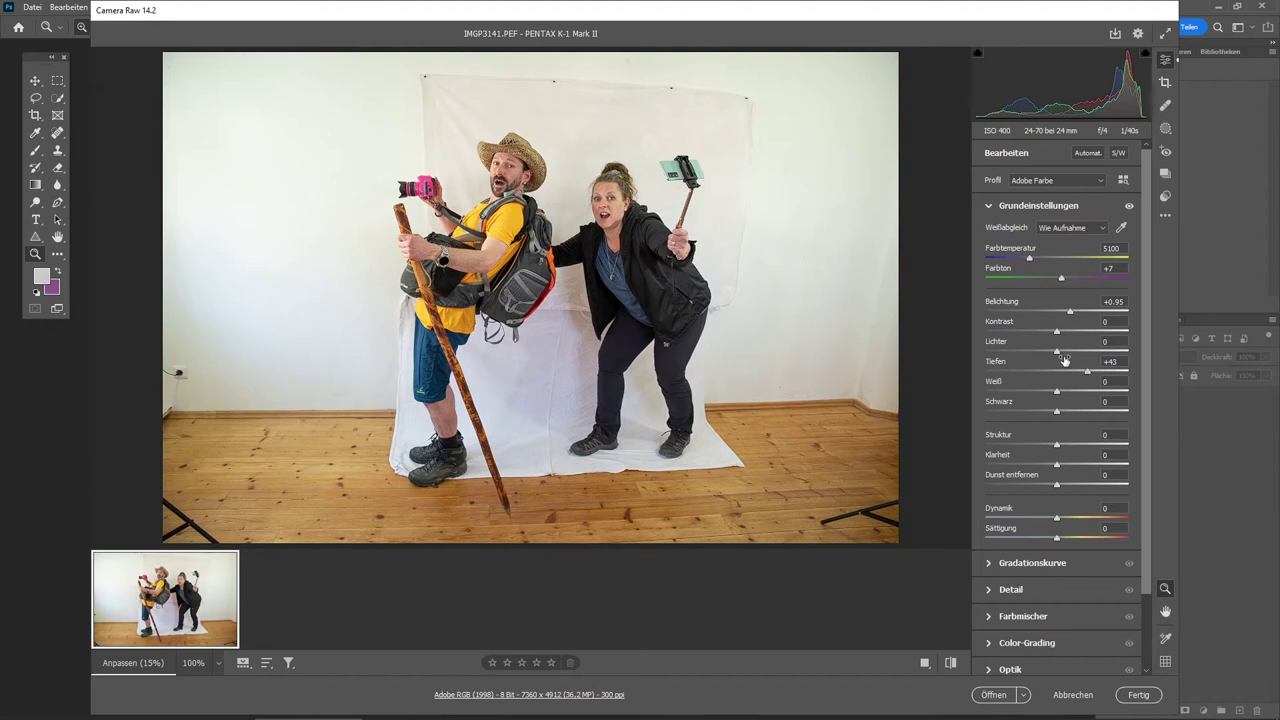
pyautogui.moveTo(1059, 355); pyautogui.dragTo(1045, 352)
pyautogui.moveTo(1071, 313); pyautogui.dragTo(1070, 336)
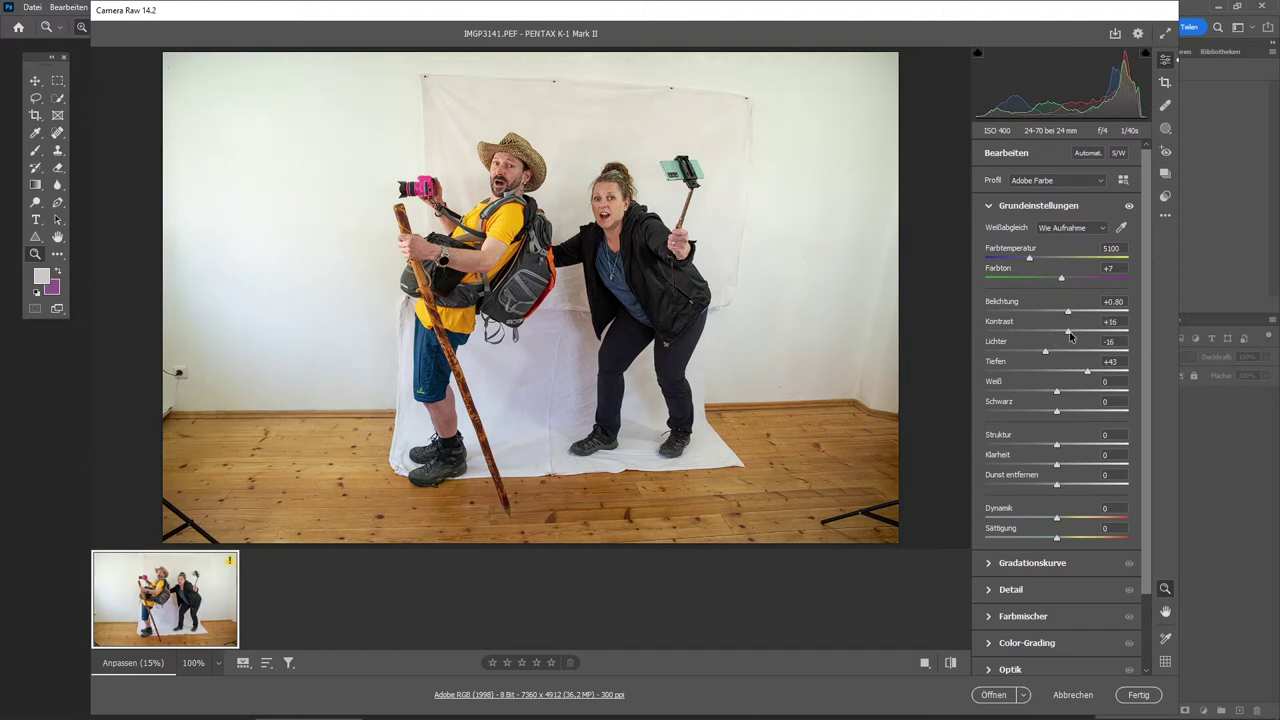
# Set texture -15, clarity +12, vibrance +19 and saturation +21, checking the faces
pyautogui.moveTo(1056, 447); pyautogui.dragTo(1048, 447)
pyautogui.moveTo(1056, 465); pyautogui.dragTo(1068, 468)
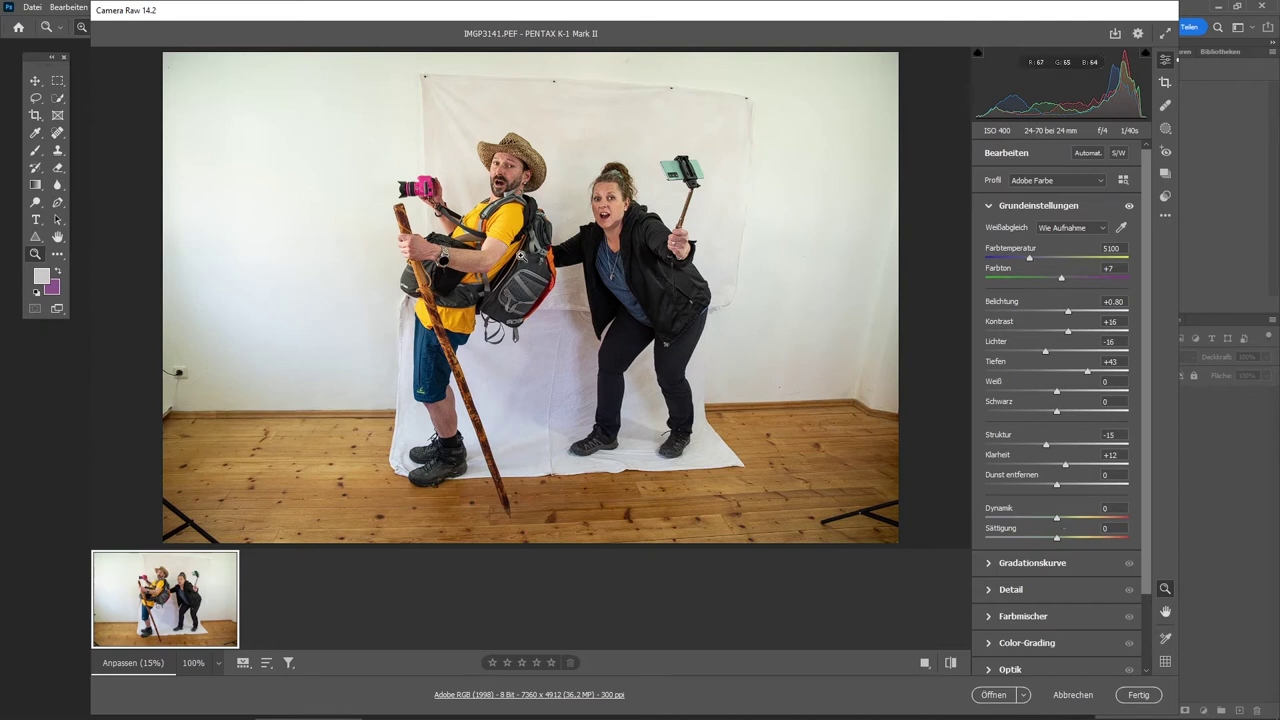
pyautogui.click(1068, 520)
pyautogui.click(1064, 536)
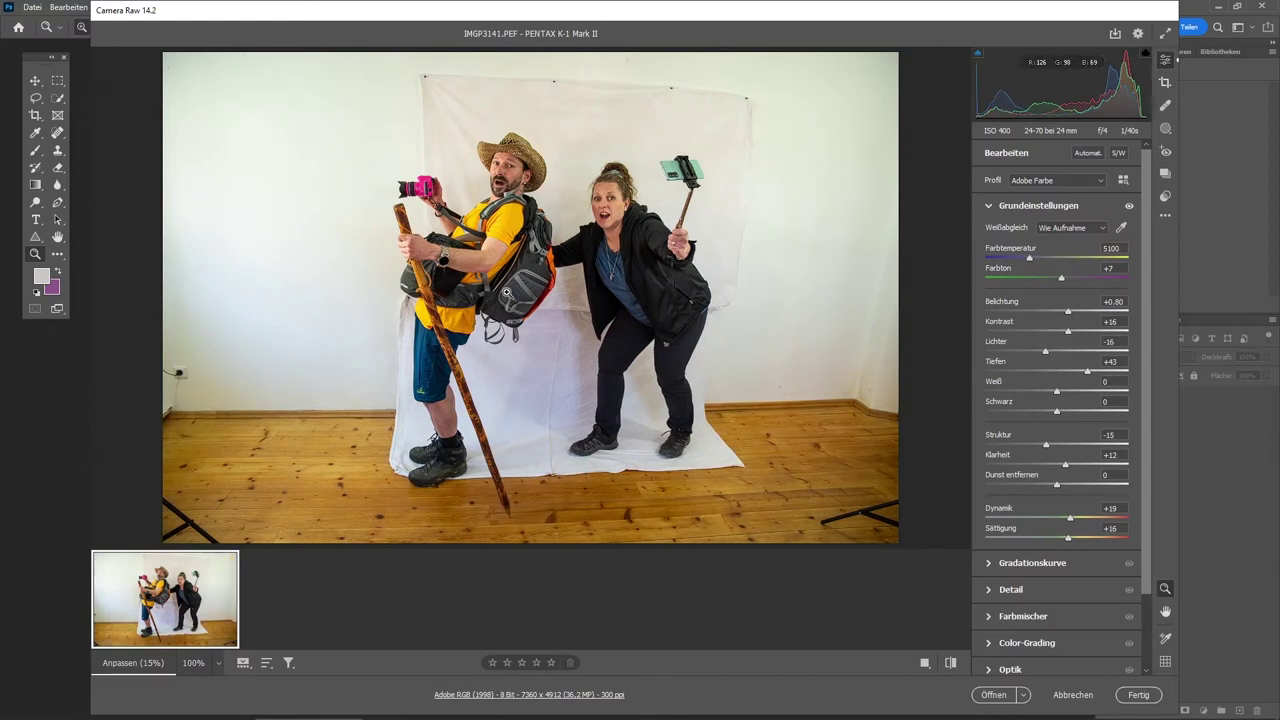
pyautogui.click(1072, 539)
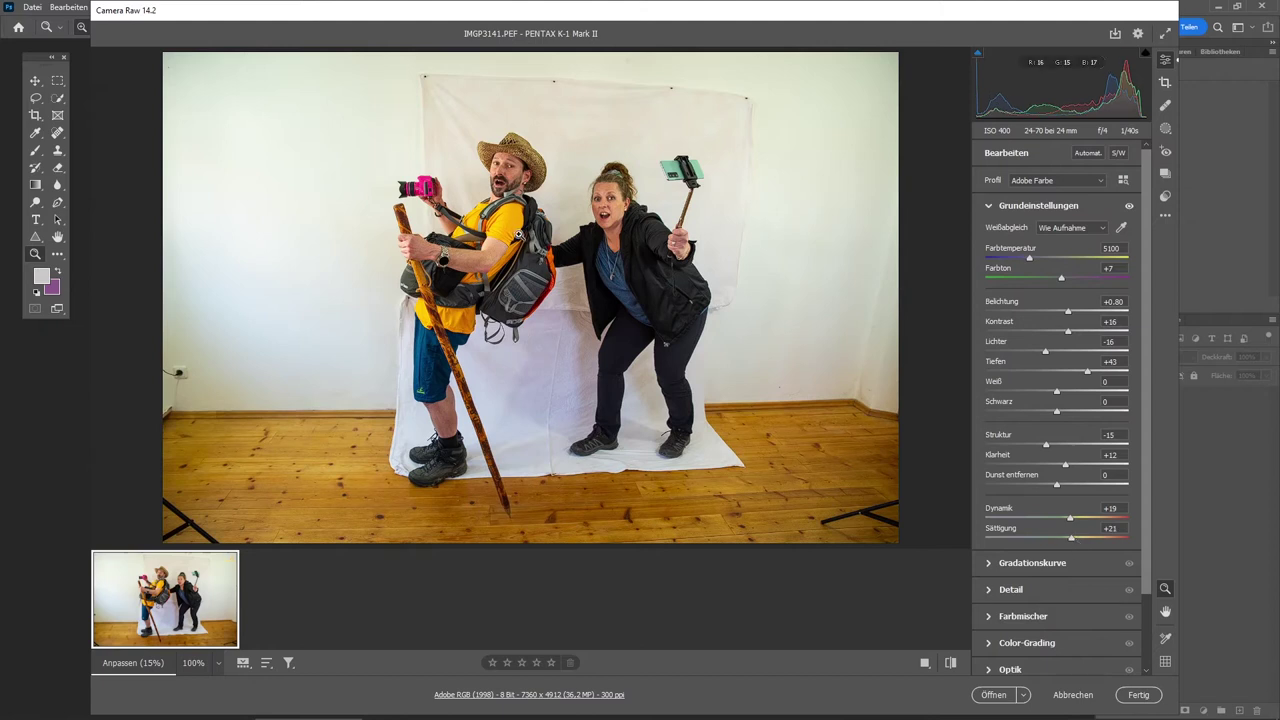
pyautogui.click(507, 189)
pyautogui.click(519, 217)
# Set noise reduction to 23 and lower red, orange, yellow saturation to -11, -12, -6
pyautogui.click(645, 226)
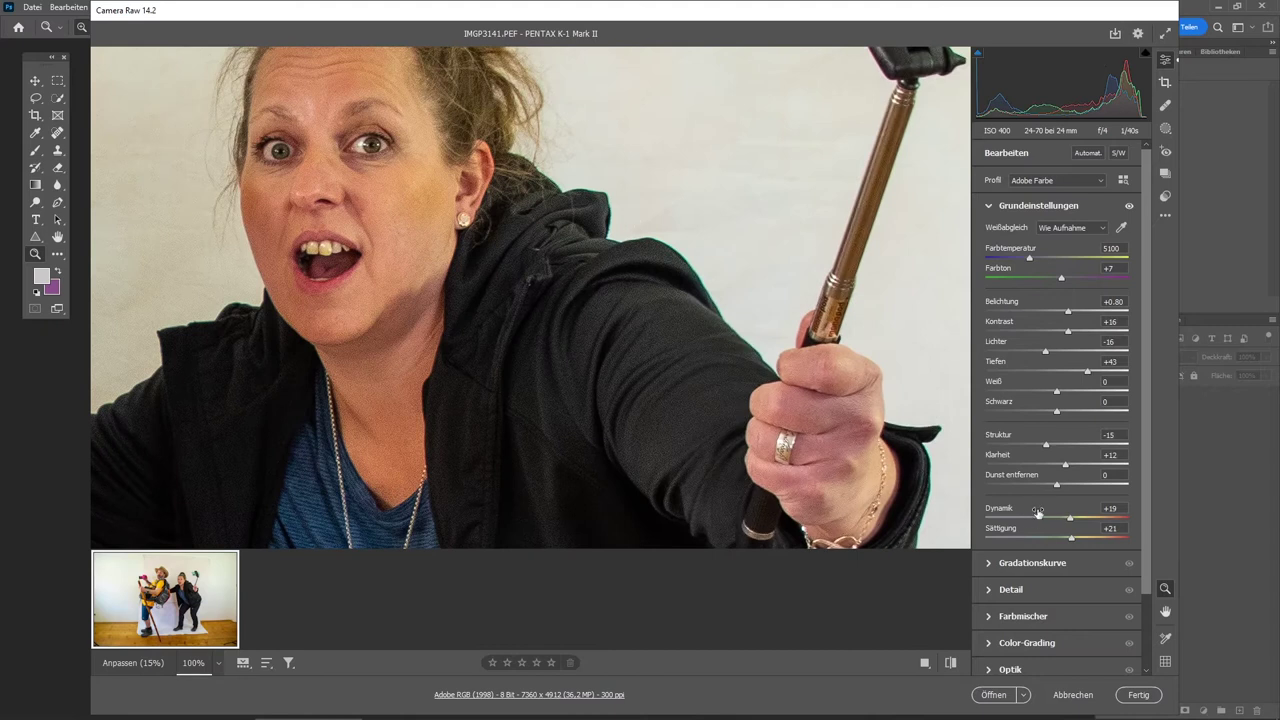
pyautogui.click(991, 596)
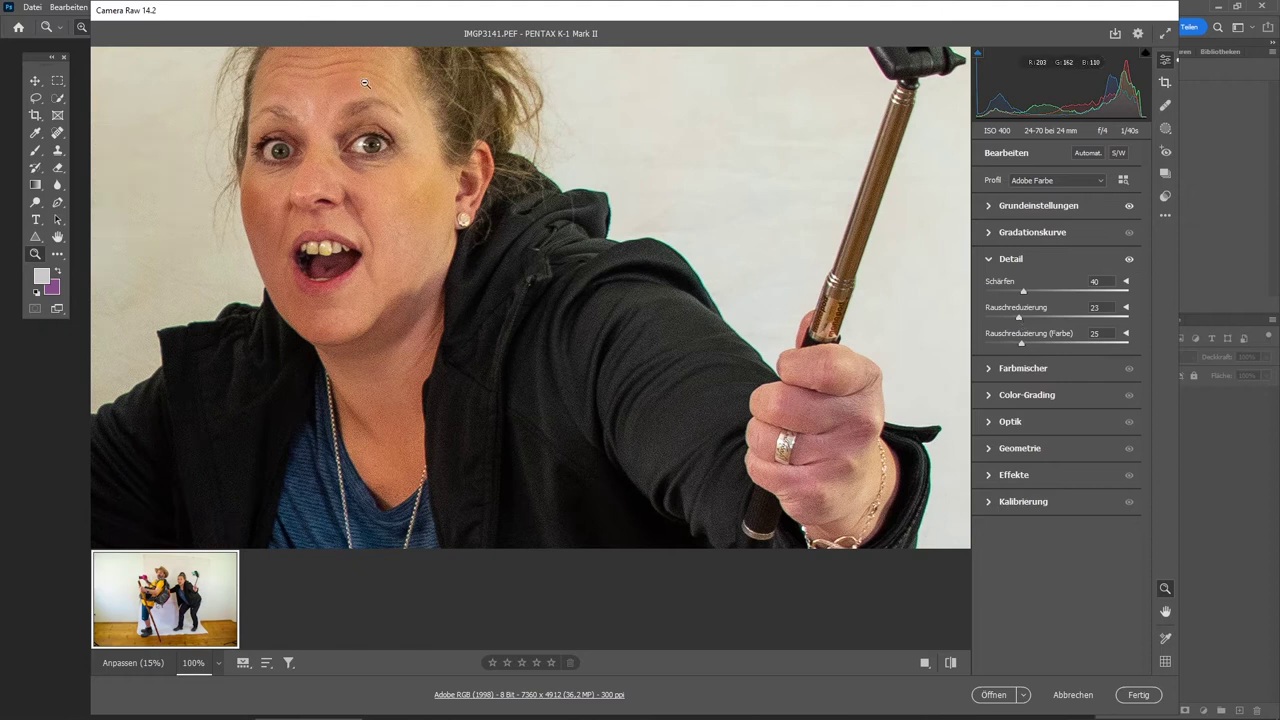
pyautogui.click(990, 370)
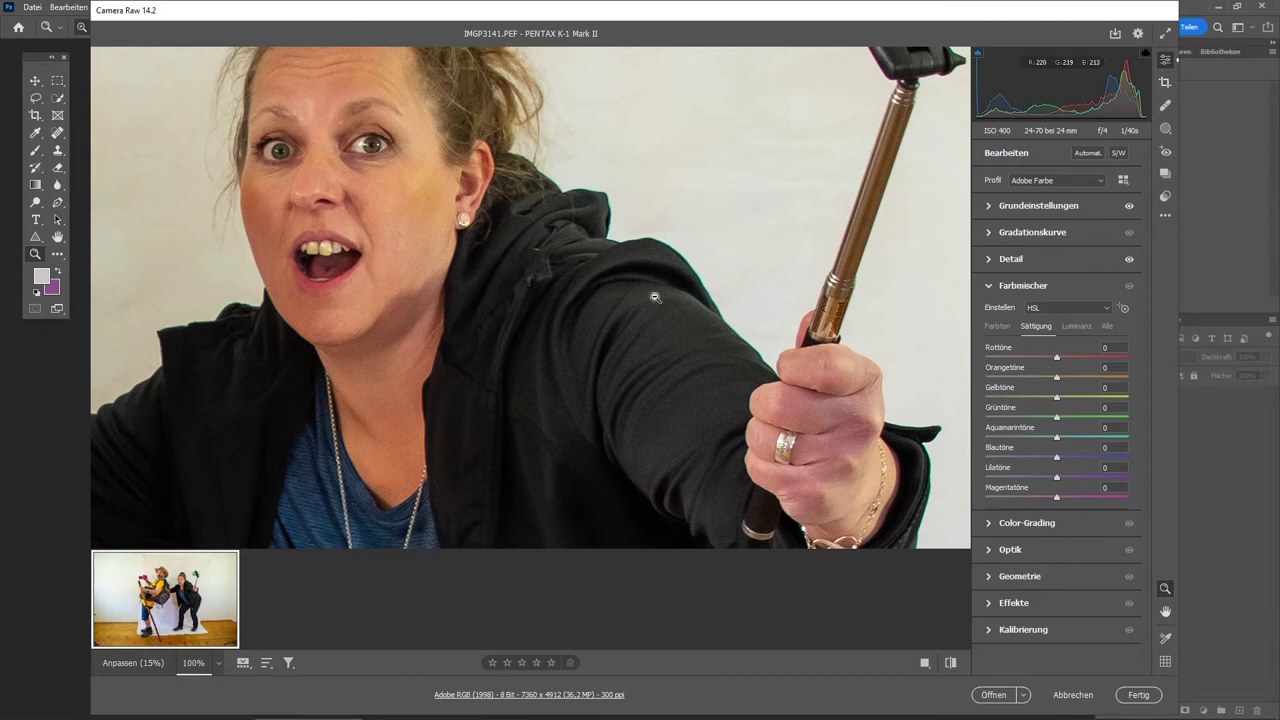
pyautogui.moveTo(1055, 380); pyautogui.dragTo(1050, 380)
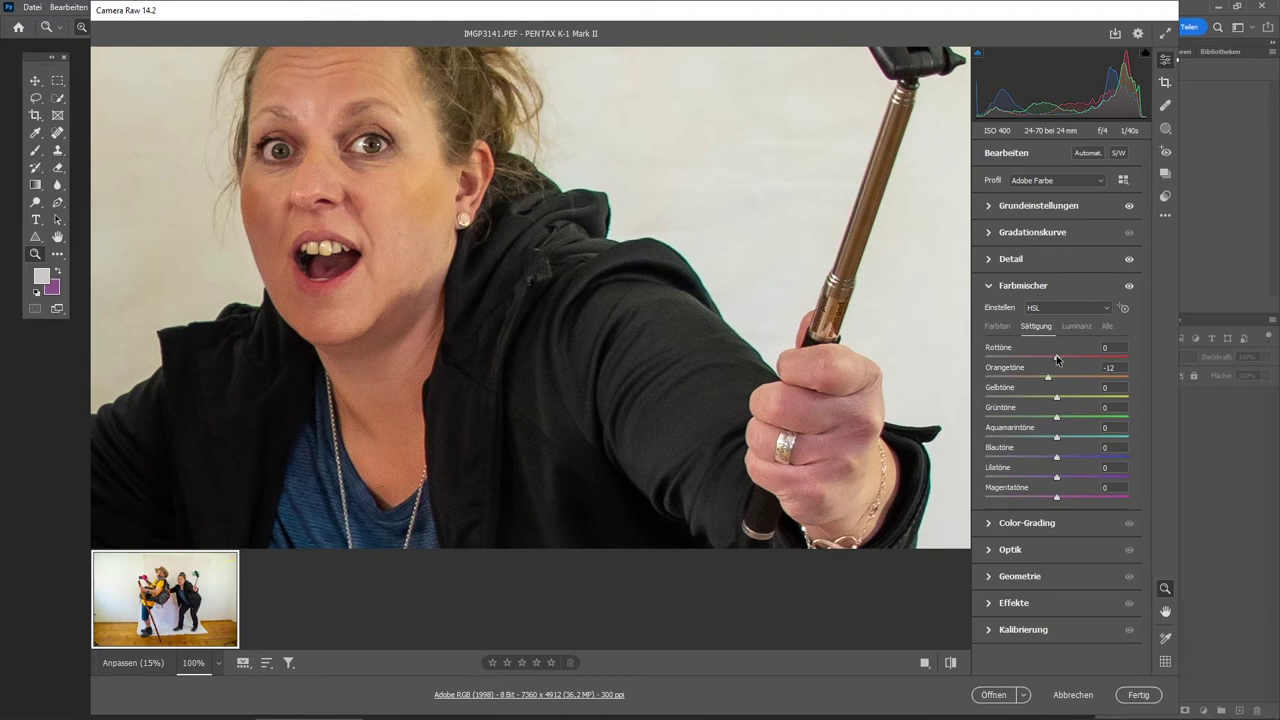
pyautogui.moveTo(1057, 359); pyautogui.dragTo(1054, 399)
pyautogui.click(419, 293)
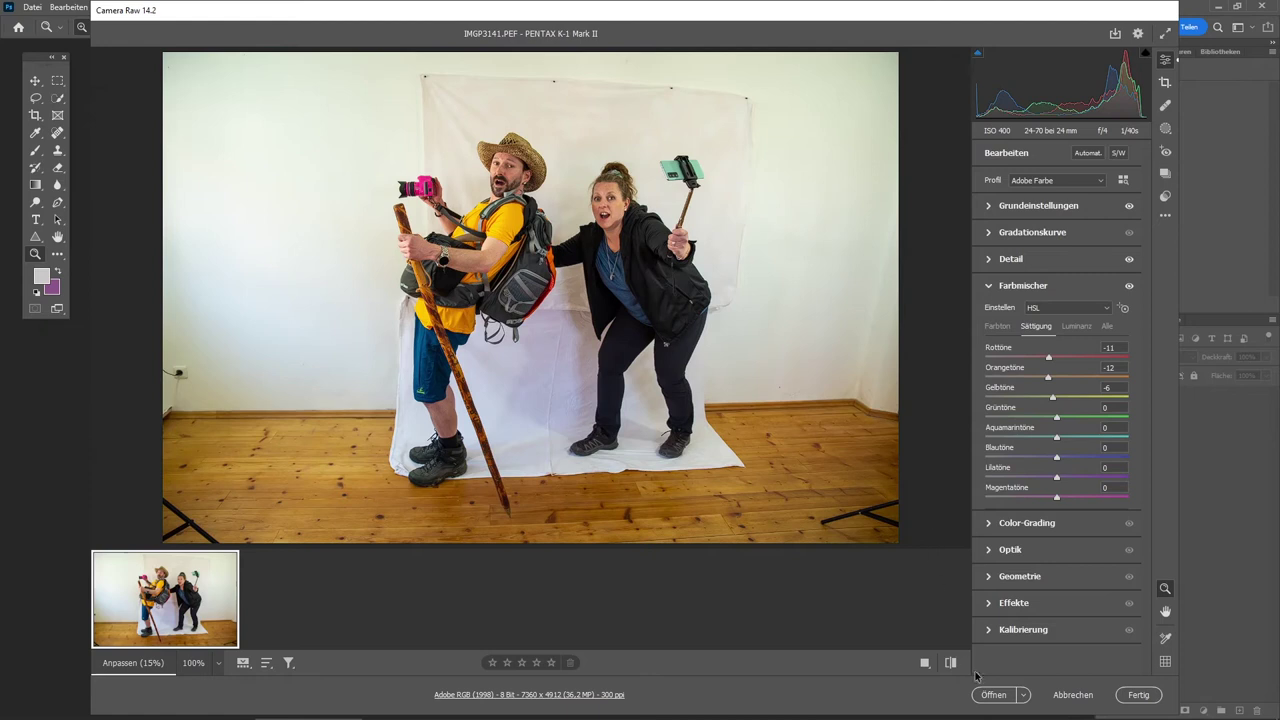
# Open the Camera Raw–edited photo as a Photoshop document
pyautogui.click(995, 695)
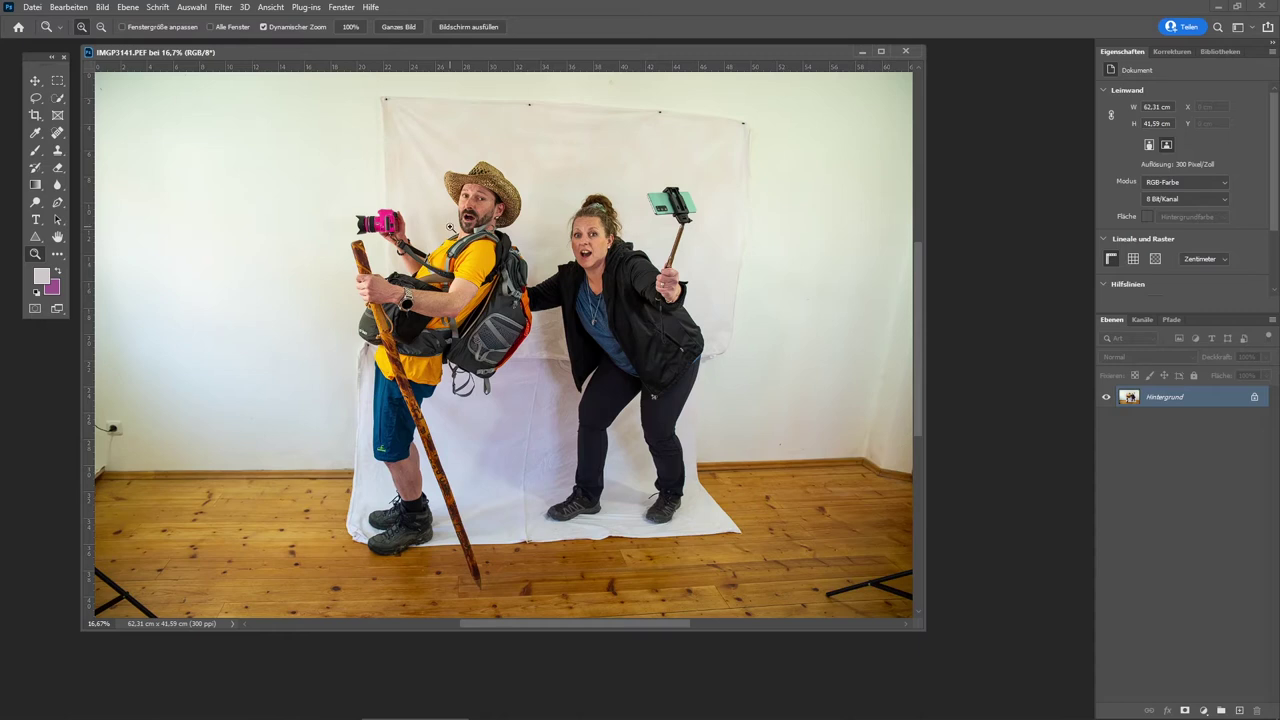
# Select both hikers, including legs, stick and phone, with Quick Selection
pyautogui.click(59, 106)
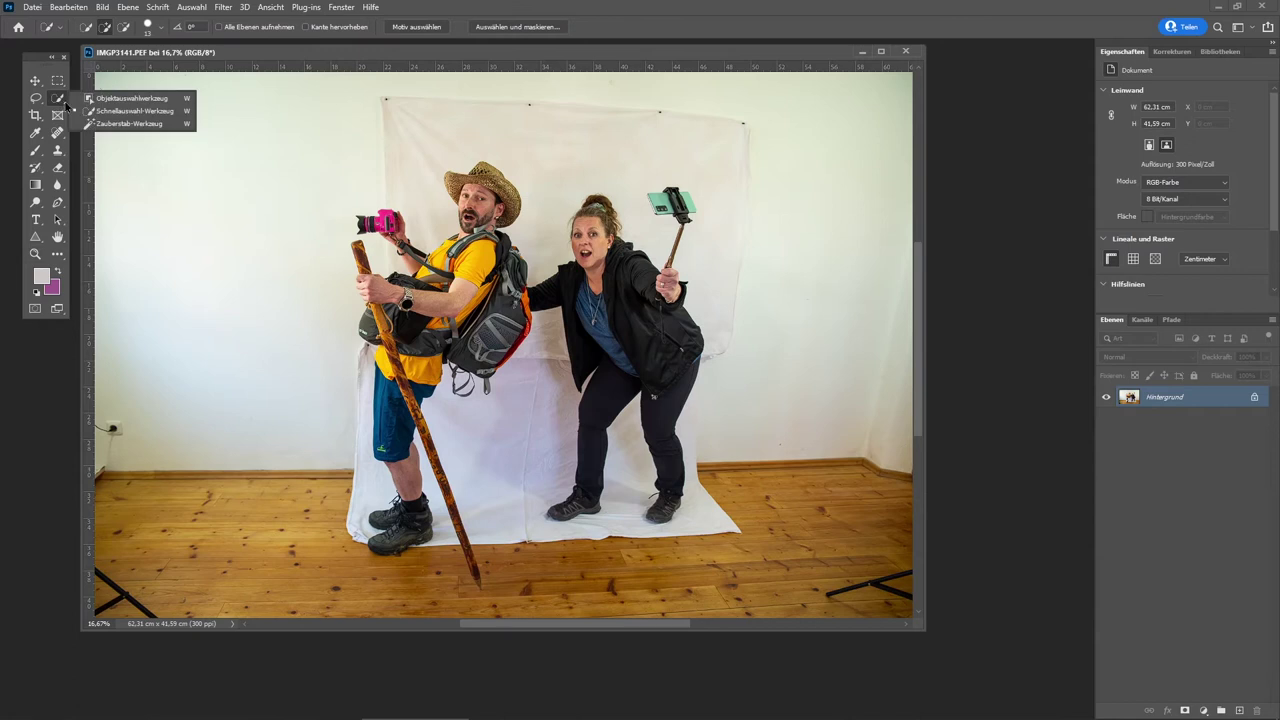
pyautogui.click(135, 111)
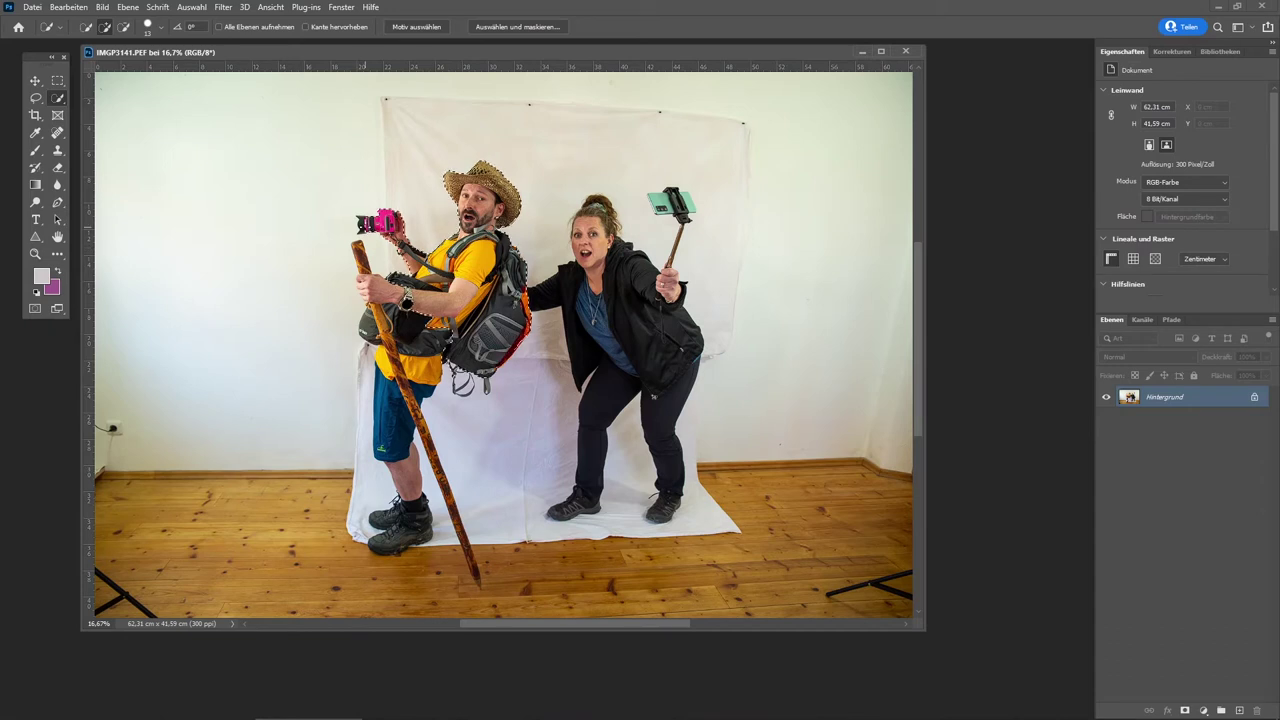
pyautogui.moveTo(395, 420); pyautogui.dragTo(410, 508)
pyautogui.moveTo(615, 400); pyautogui.dragTo(680, 205)
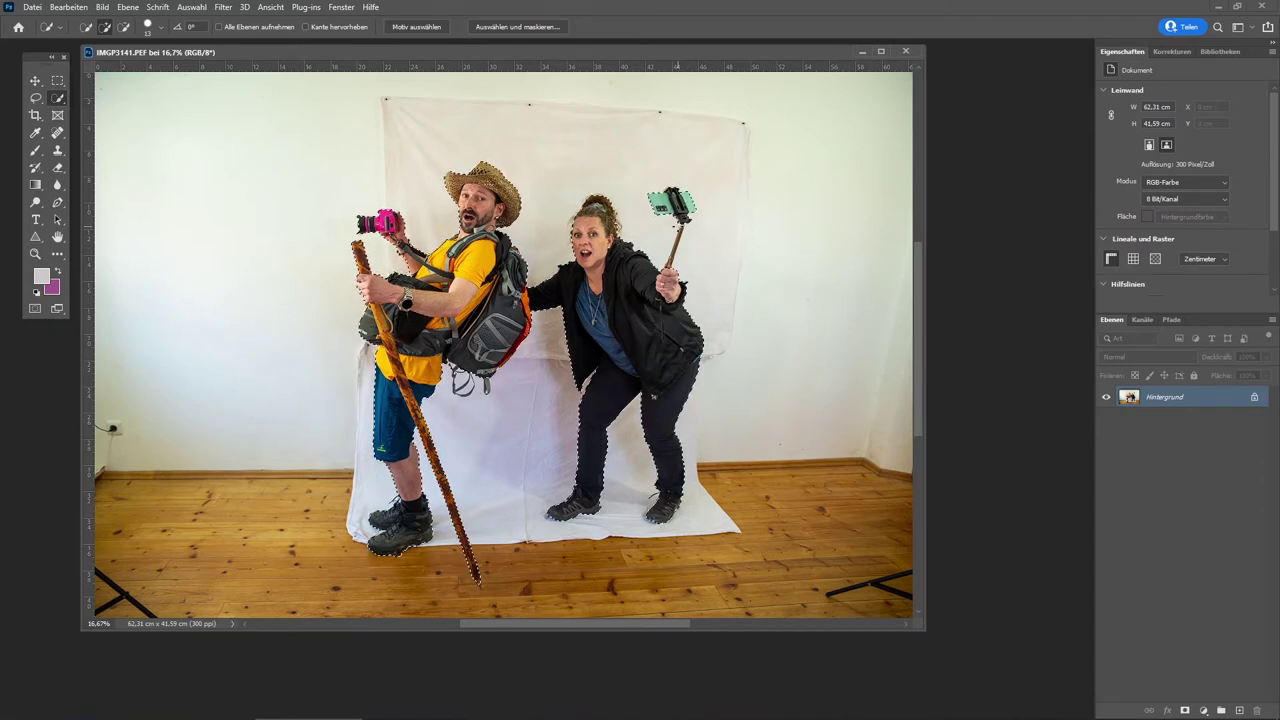
pyautogui.press('z')
pyautogui.click(512, 219)
pyautogui.hotkey('ctrl', '0')
pyautogui.press('w')
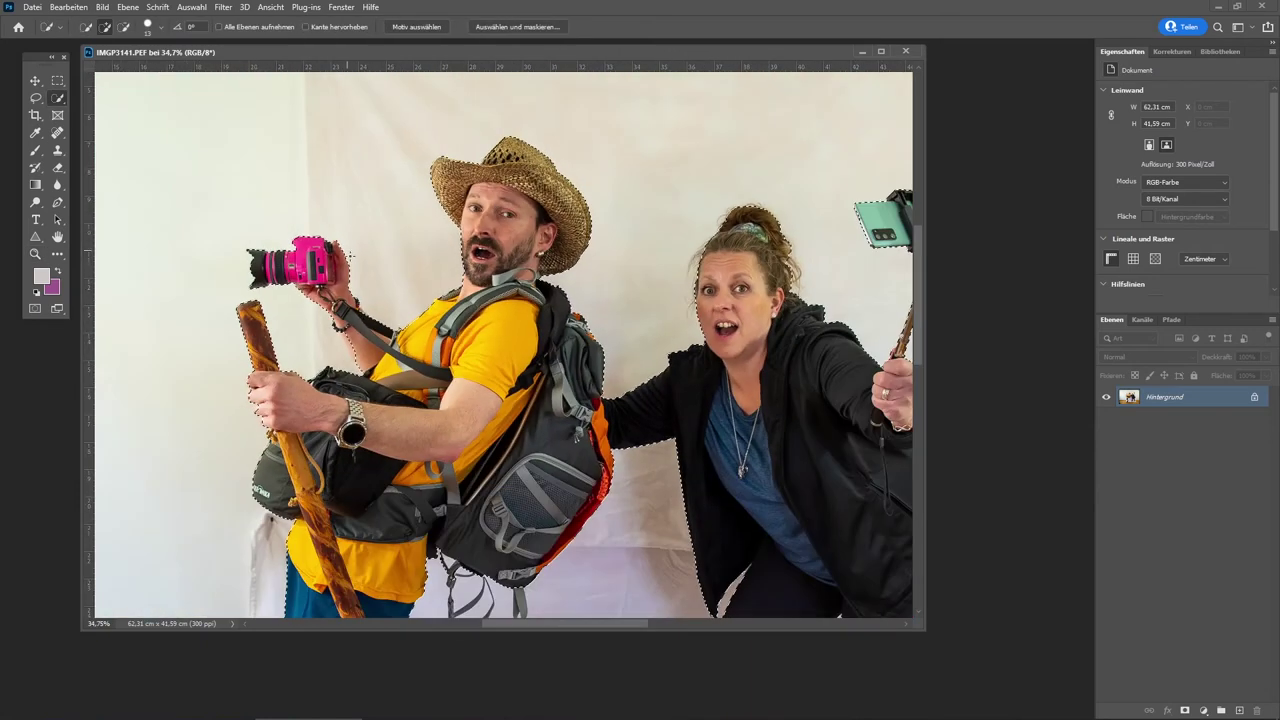
pyautogui.scroll(3, 868, 403)
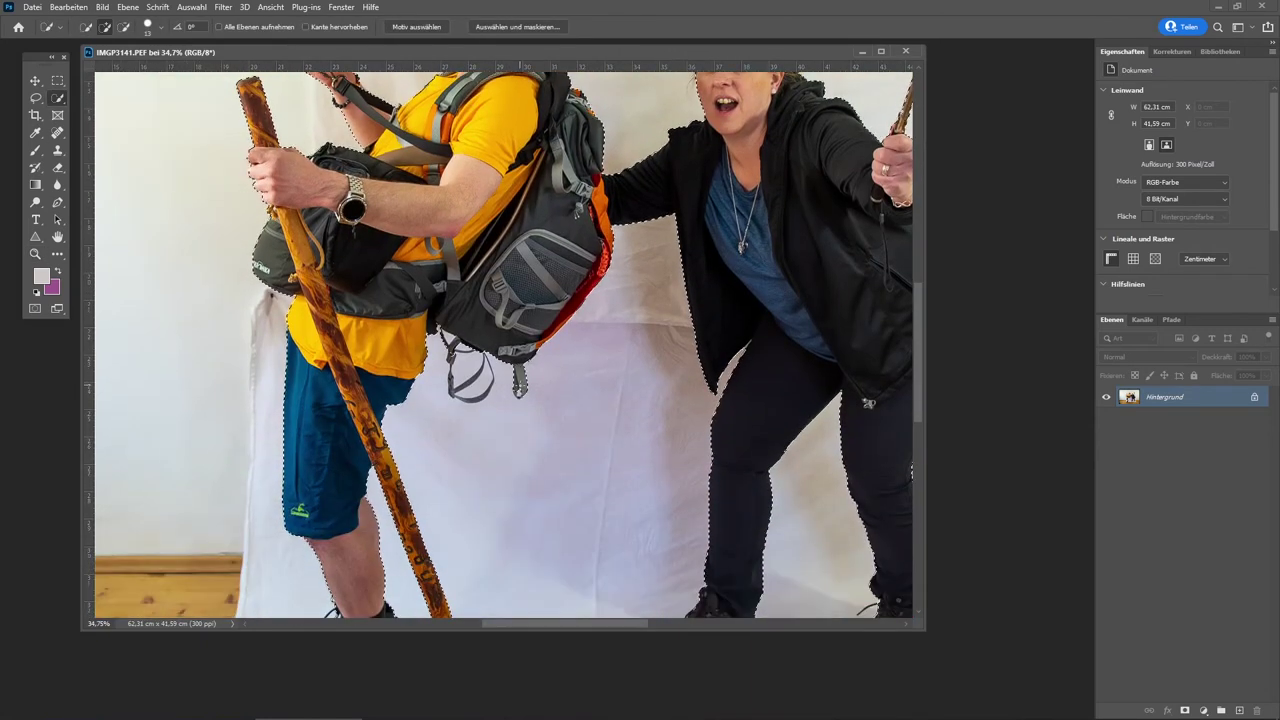
pyautogui.scroll(3, 413, 441)
pyautogui.scroll(2, 413, 441)
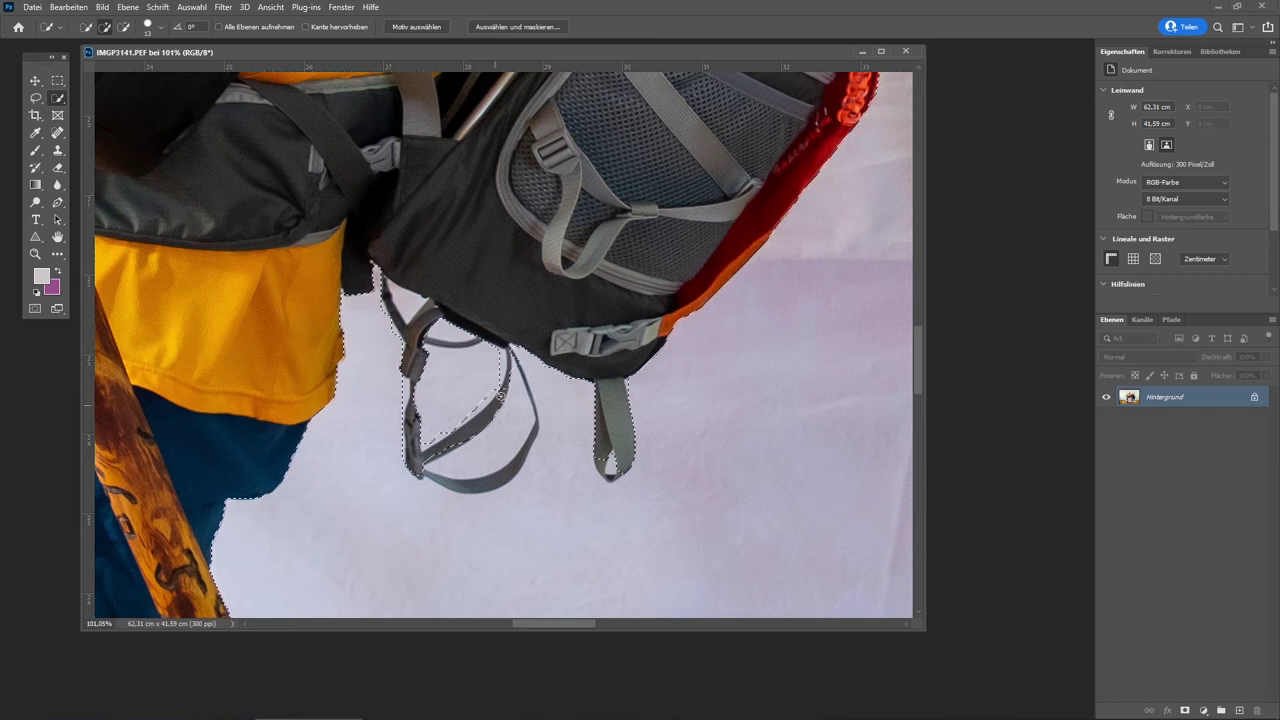
# Add the backpack strap loop and remaining edges, then create the empty Ebene 1 layer
pyautogui.moveTo(413, 441); pyautogui.dragTo(481, 382)
pyautogui.moveTo(917, 360); pyautogui.dragTo(913, 478)
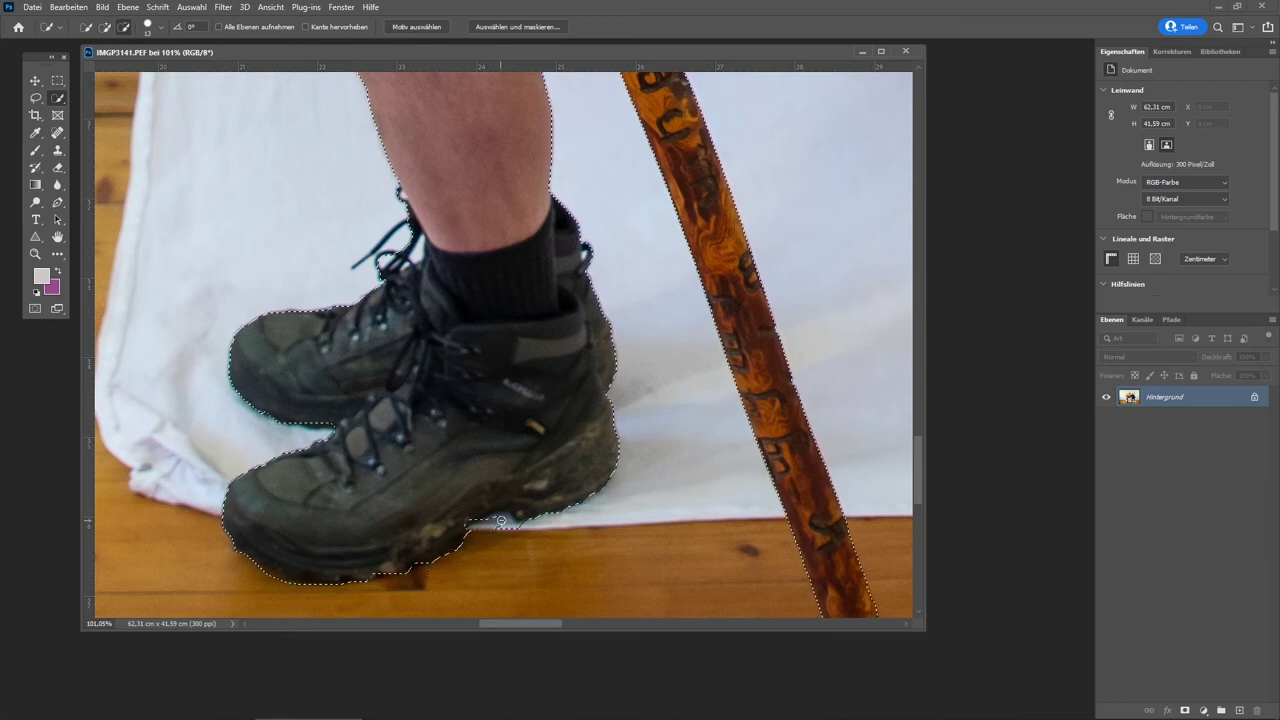
pyautogui.moveTo(534, 623); pyautogui.dragTo(659, 636)
pyautogui.scroll(-5, 567, 631)
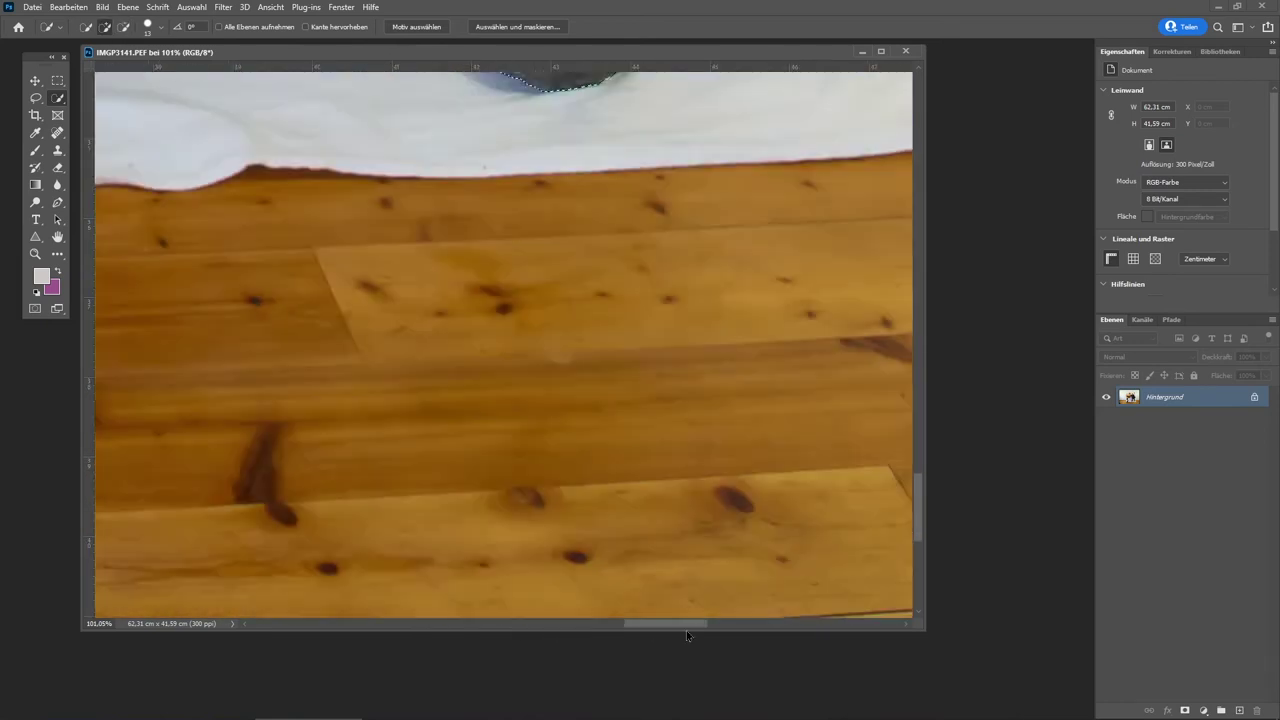
pyautogui.scroll(10, 659, 636)
pyautogui.scroll(10, 914, 323)
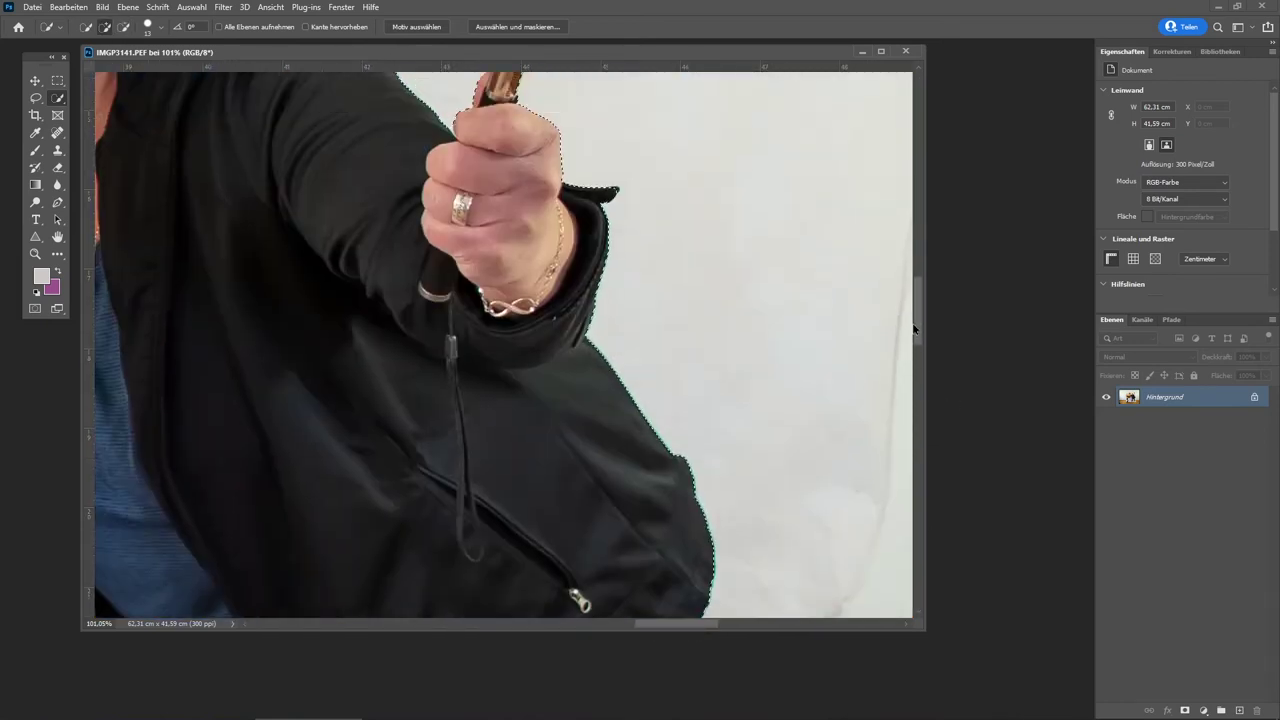
pyautogui.scroll(5, 914, 323)
pyautogui.hscroll(-5, 928, 332)
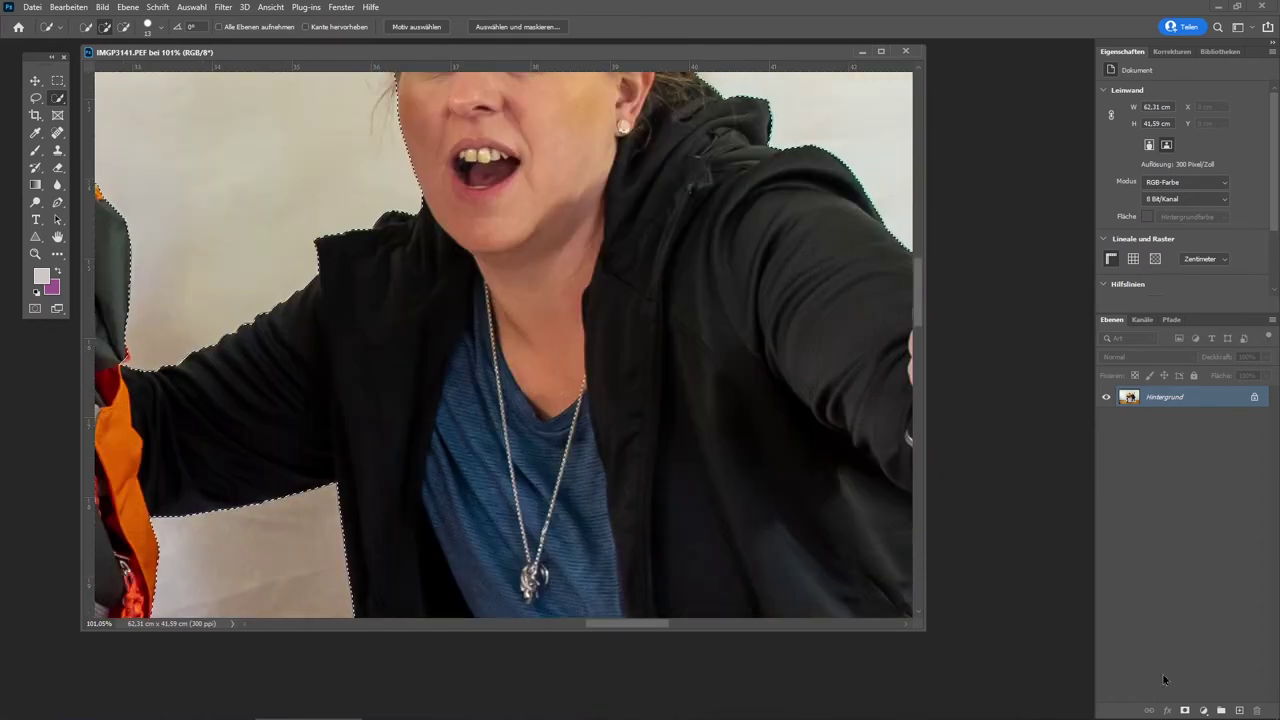
pyautogui.click(1240, 712)
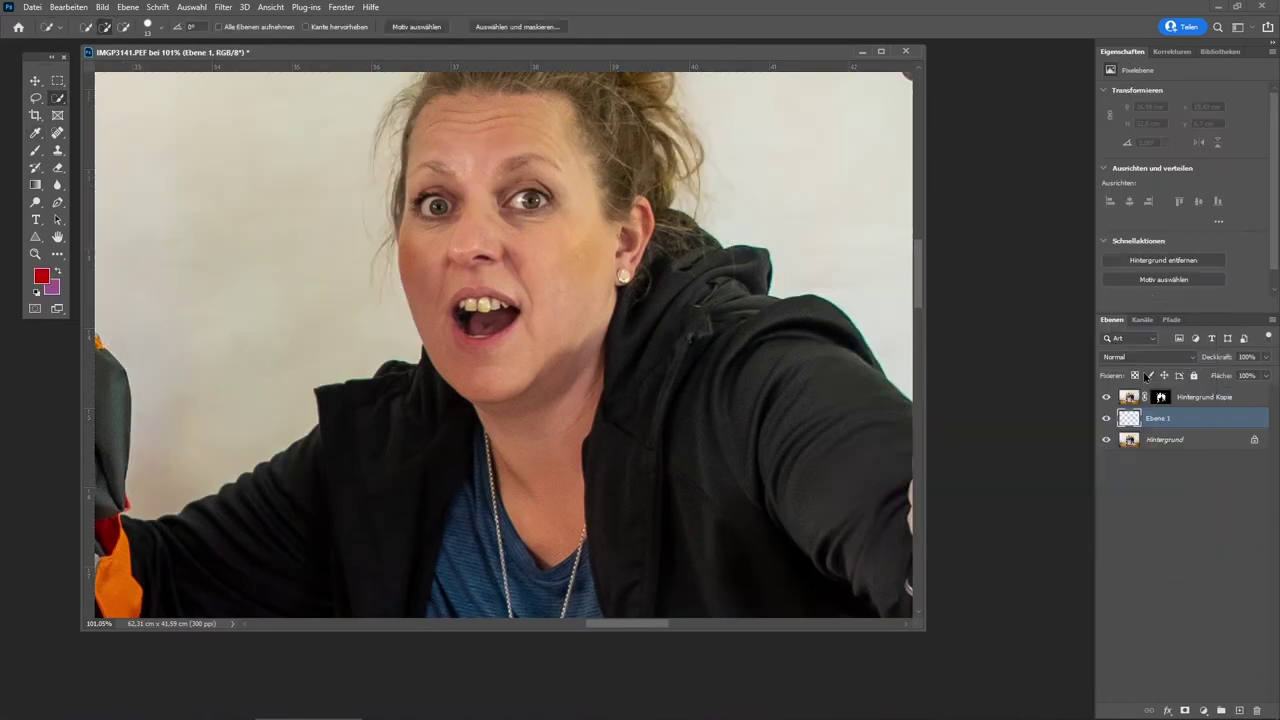
# Fill Ebene 1 with red at 40% opacity as a contrast backdrop
pyautogui.hotkey('alt', 'BackSpace')
pyautogui.moveTo(1218, 357); pyautogui.dragTo(1160, 400)
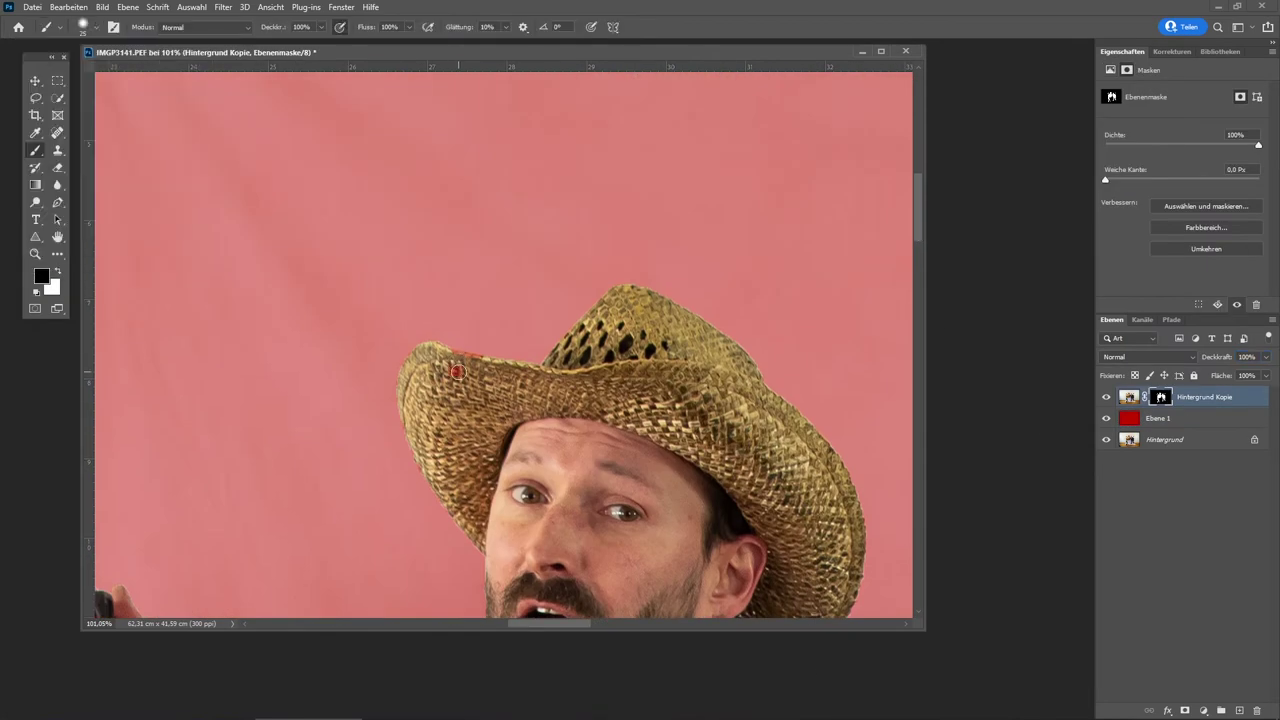
pyautogui.press('x')
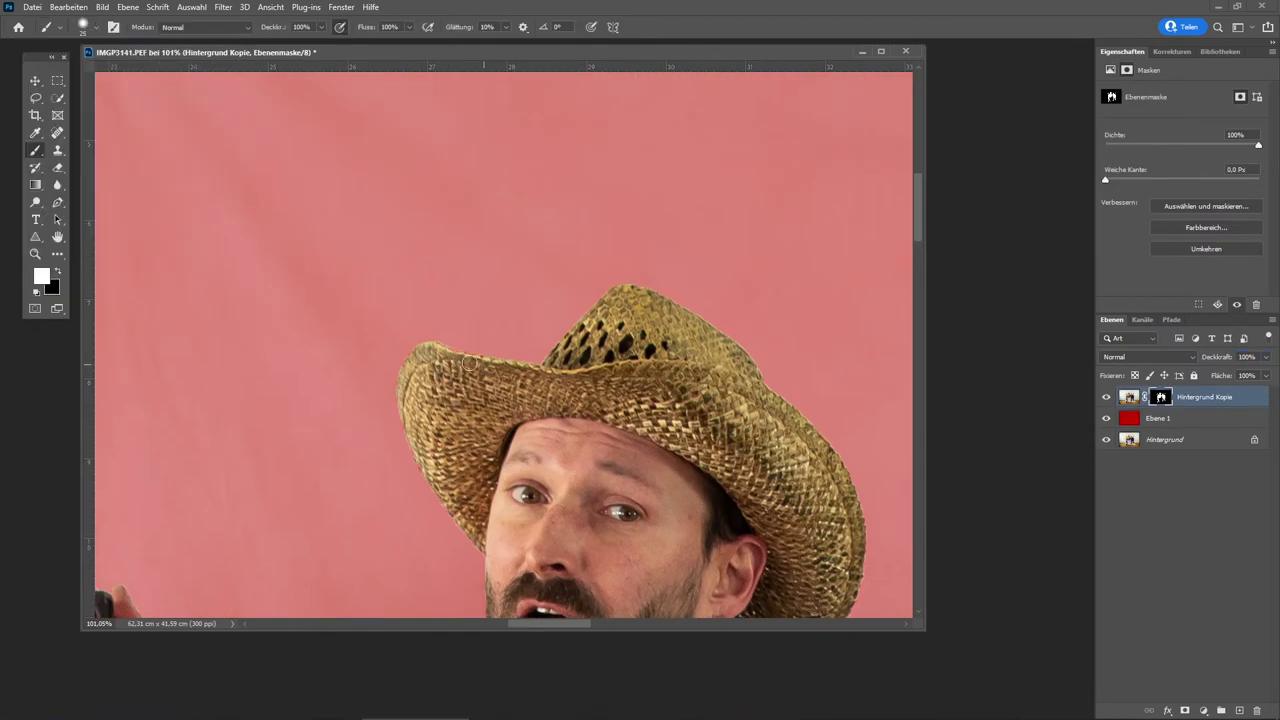
pyautogui.scroll(-5, 557, 463)
pyautogui.hscroll(-8, 557, 463)
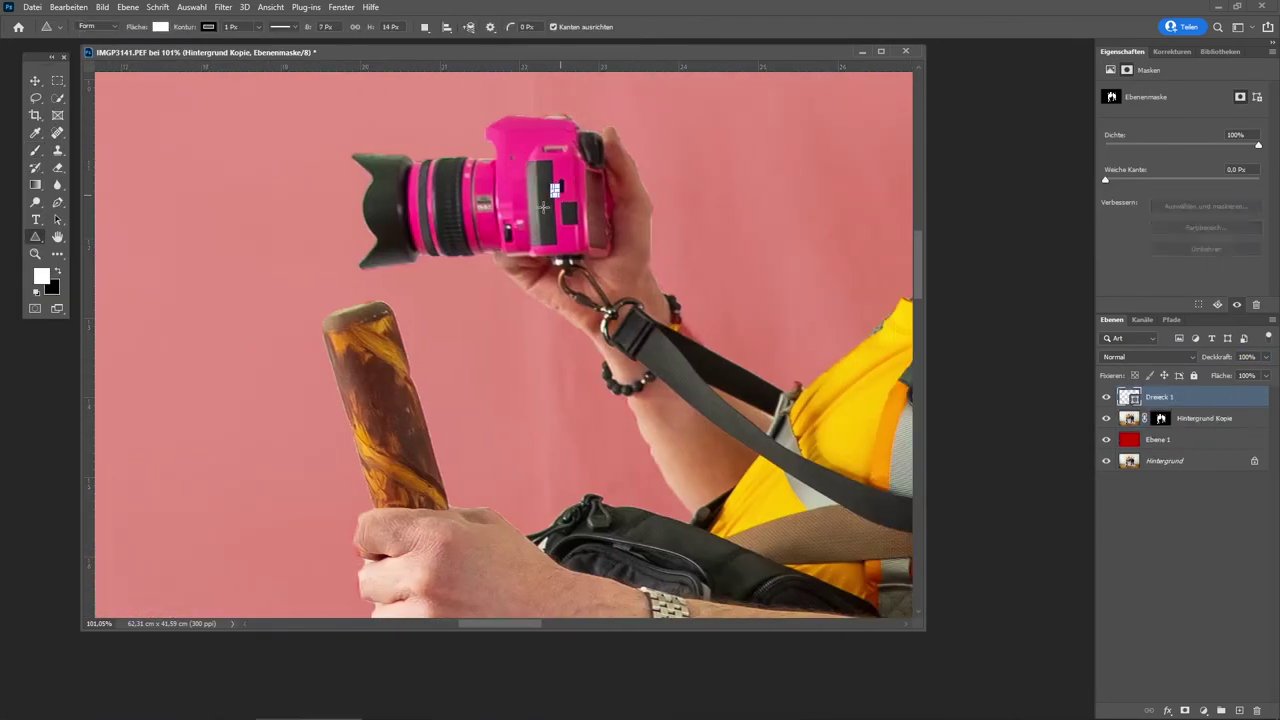
pyautogui.scroll(2, 518, 174)
pyautogui.scroll(2, 518, 174)
# Set up the brush on the layer mask, adjusting its size and black/white colour
pyautogui.press('x')
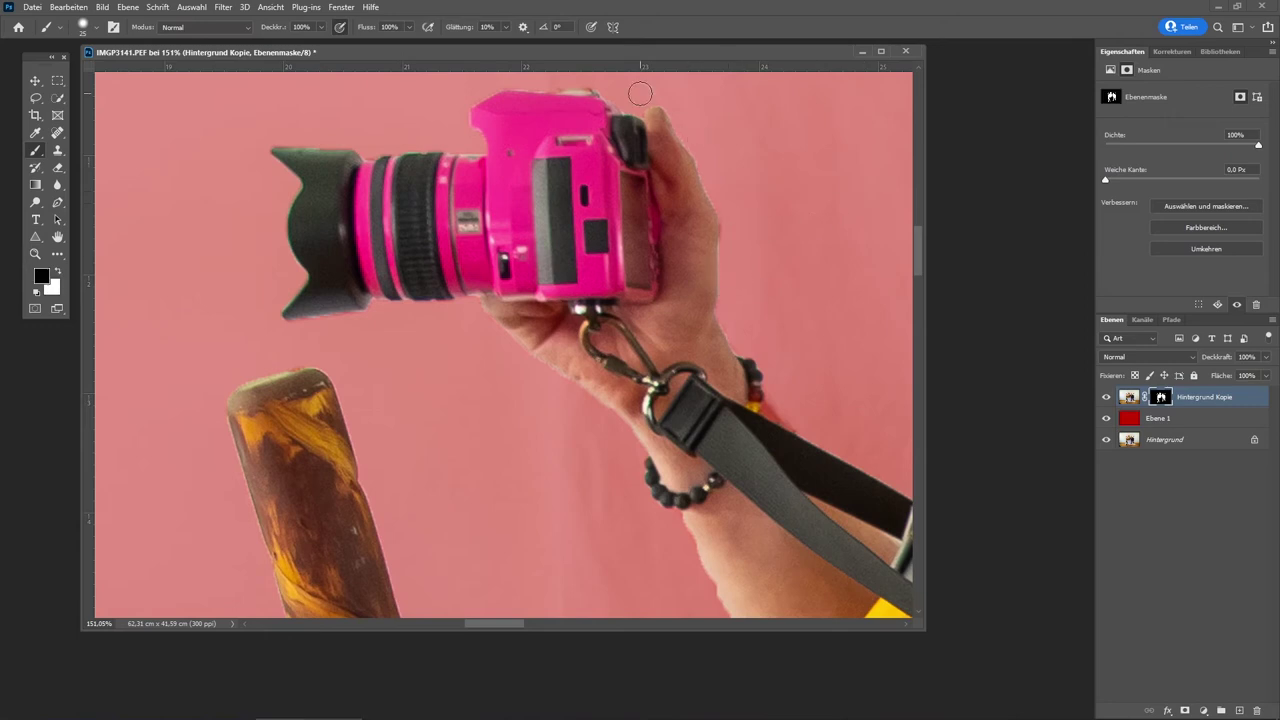
pyautogui.press('[')
pyautogui.press('[')
pyautogui.press('x')
pyautogui.press('x')
pyautogui.press('x')
pyautogui.scroll(-3, 303, 313)
pyautogui.press('x')
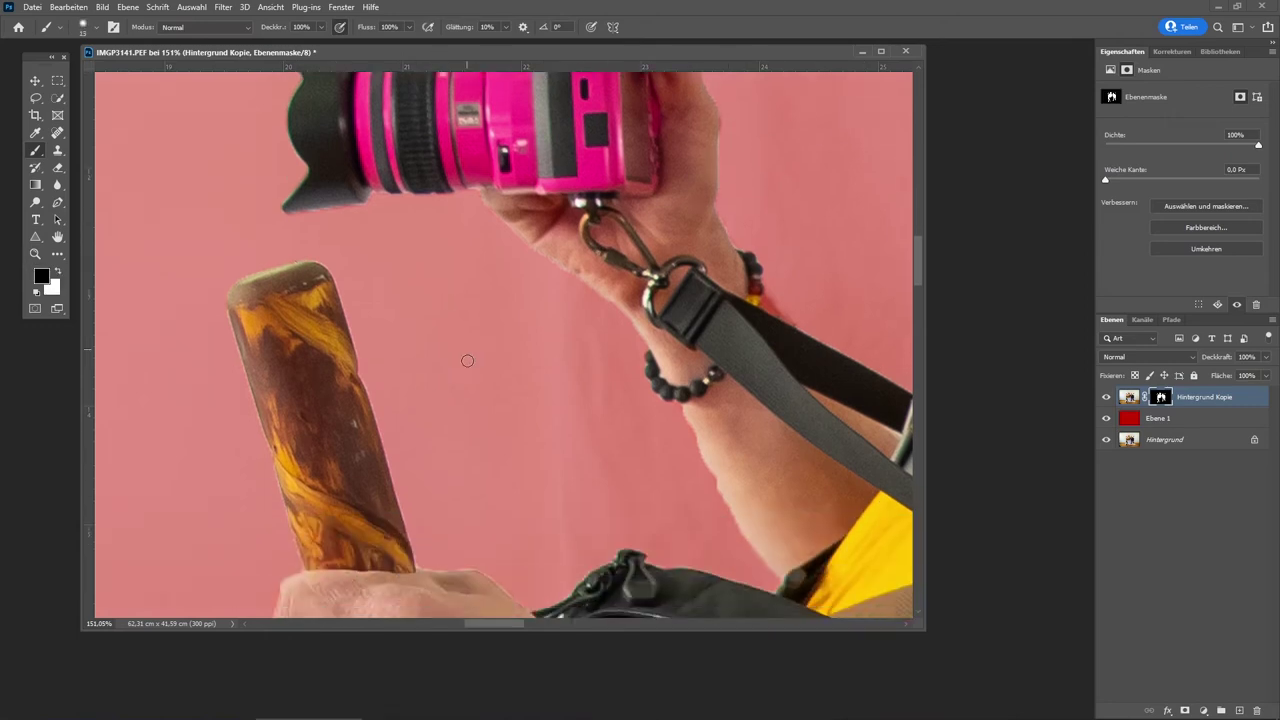
pyautogui.scroll(-3, 466, 357)
pyautogui.press('x')
pyautogui.press('x')
pyautogui.press('x')
pyautogui.press('x')
pyautogui.press(']')
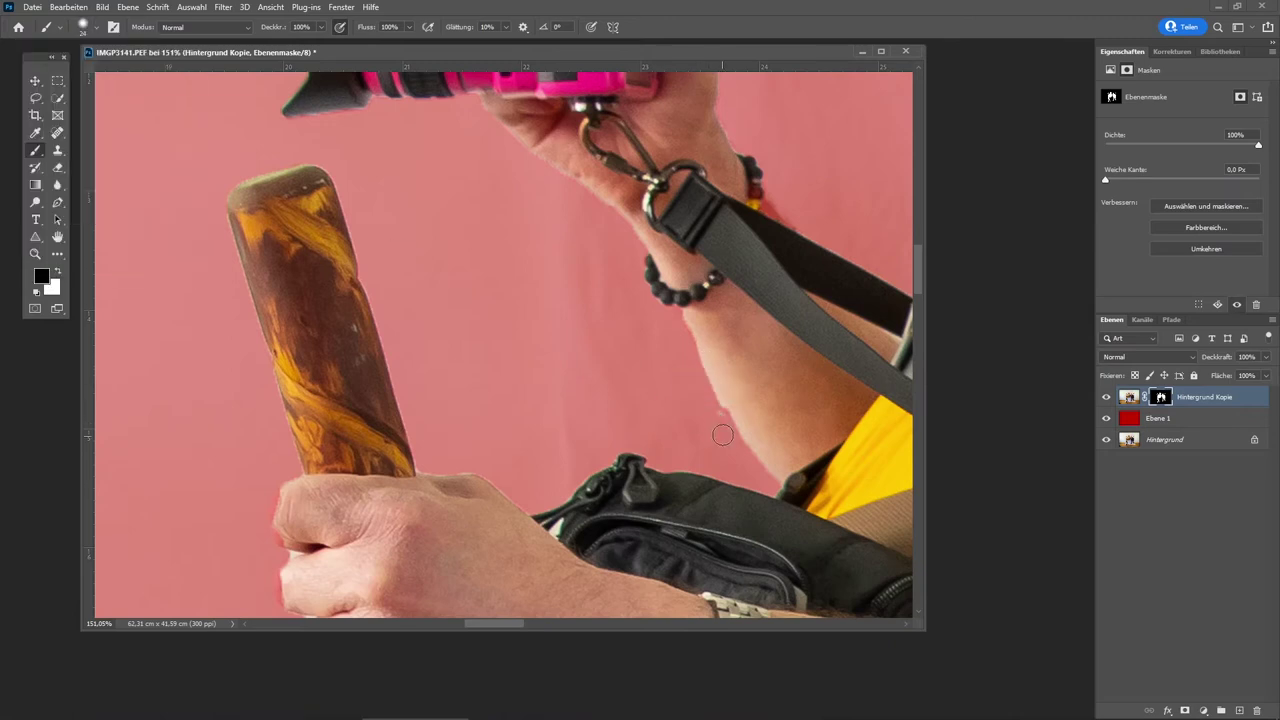
pyautogui.press('x')
pyautogui.scroll(-1, 814, 464)
pyautogui.scroll(-3, 814, 464)
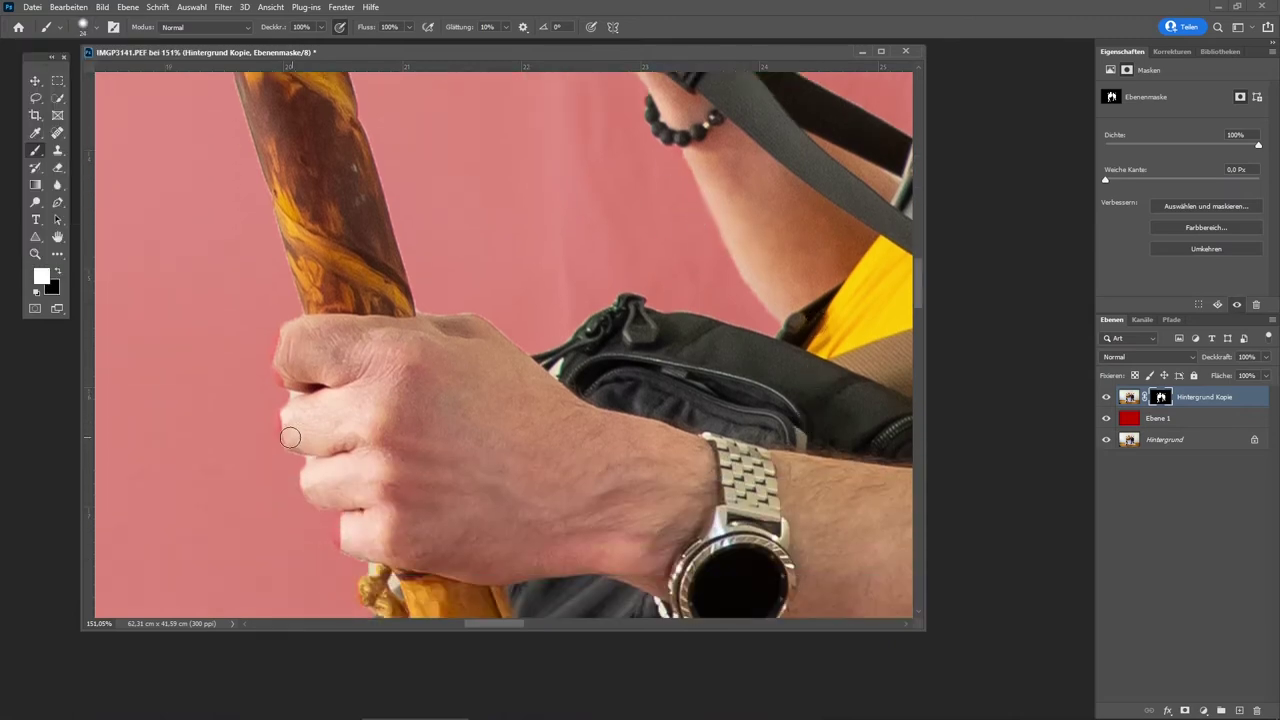
pyautogui.scroll(-3, 286, 360)
# Refine the mask edge around the hand with a small brush
pyautogui.press('[')
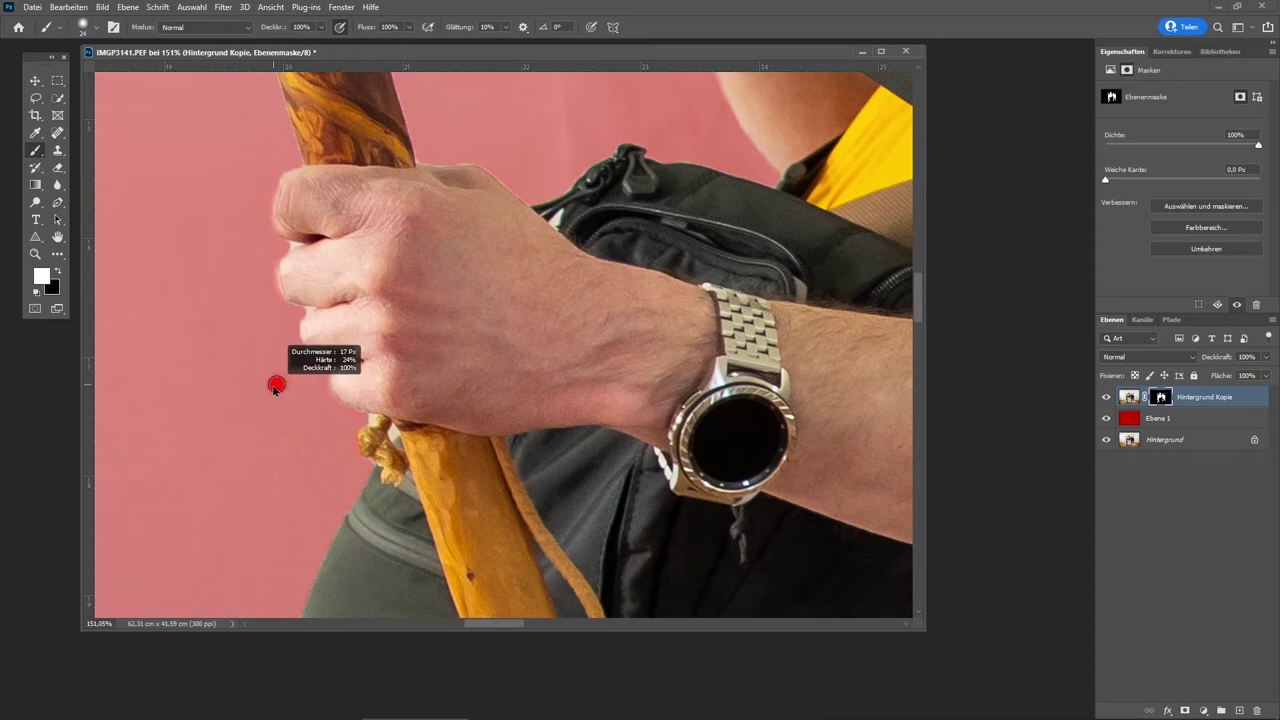
pyautogui.press('x')
pyautogui.press('x')
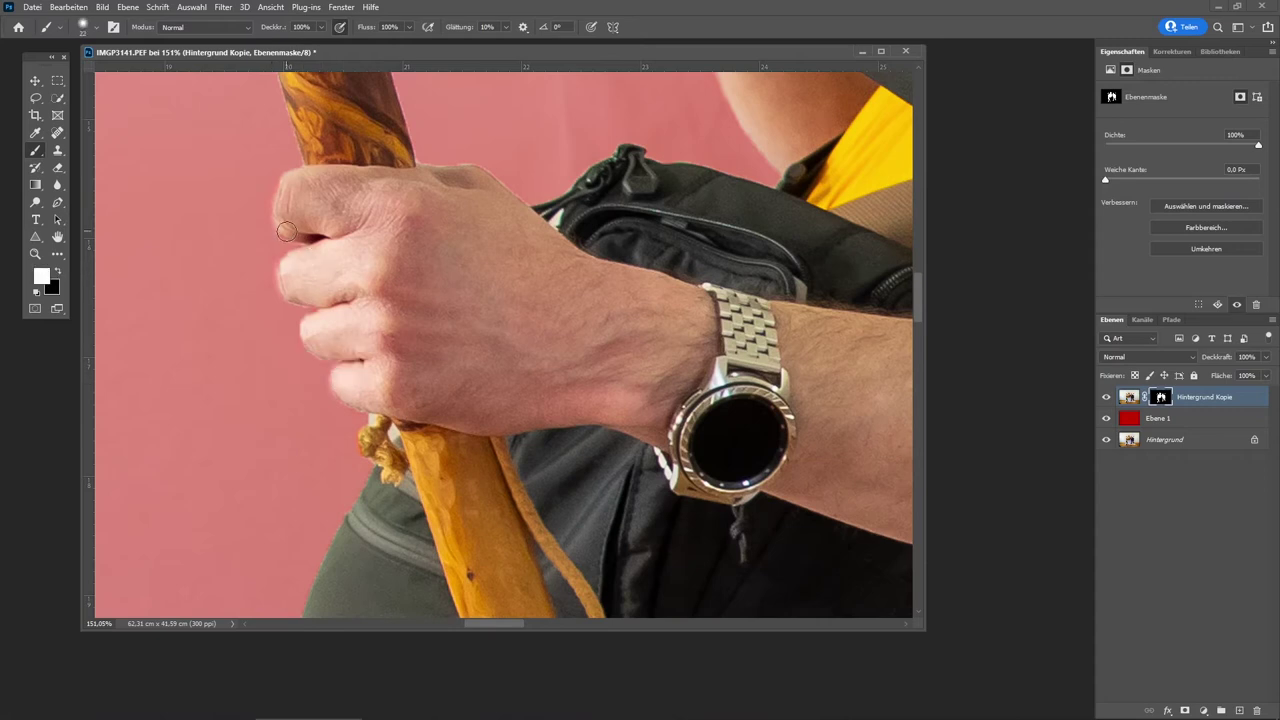
pyautogui.press('x')
pyautogui.scroll(-2, 339, 373)
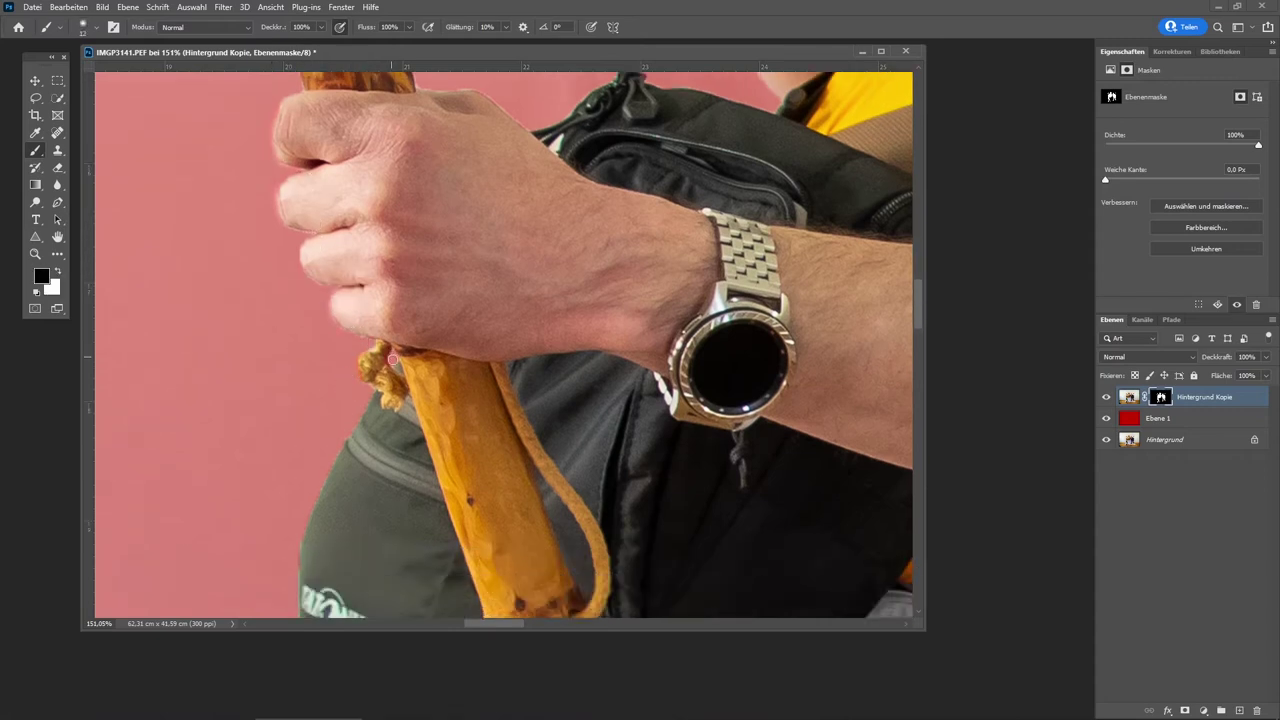
pyautogui.press('x')
pyautogui.scroll(-5, 376, 348)
pyautogui.scroll(-5, 420, 330)
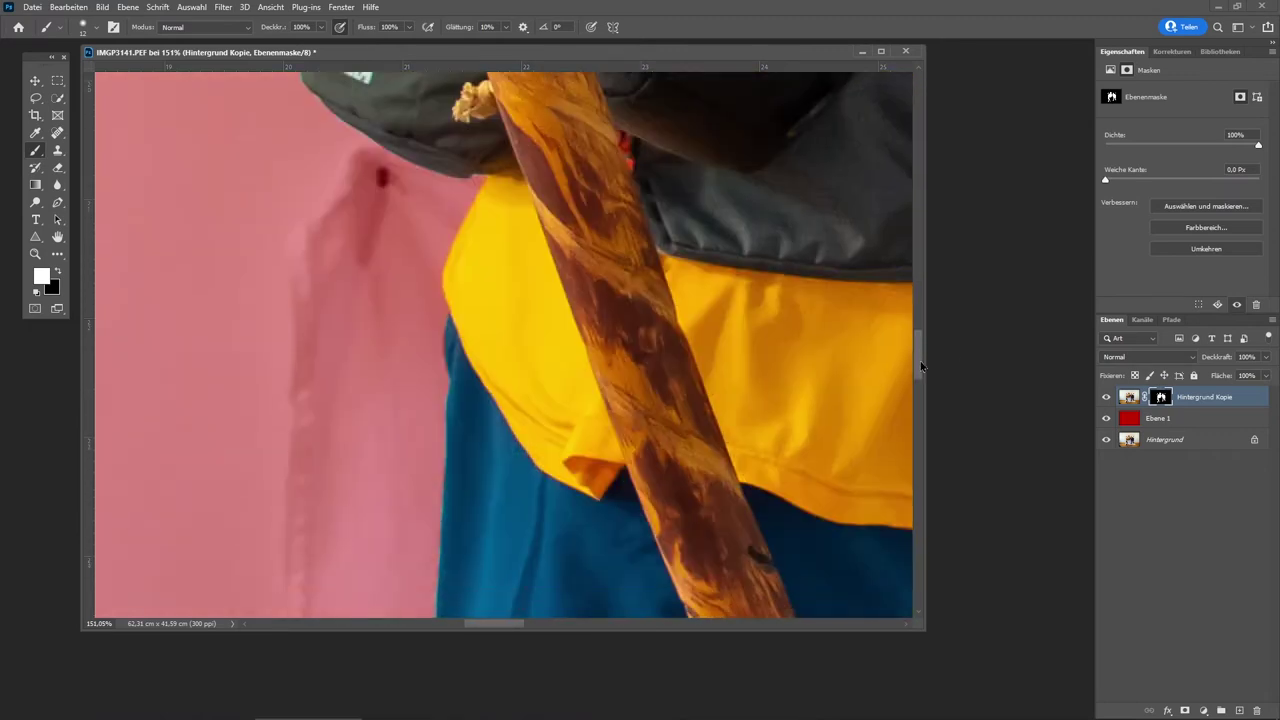
pyautogui.scroll(-5, 480, 310)
pyautogui.scroll(-3, 529, 289)
pyautogui.press('x')
pyautogui.click(83, 27)
pyautogui.press('Return')
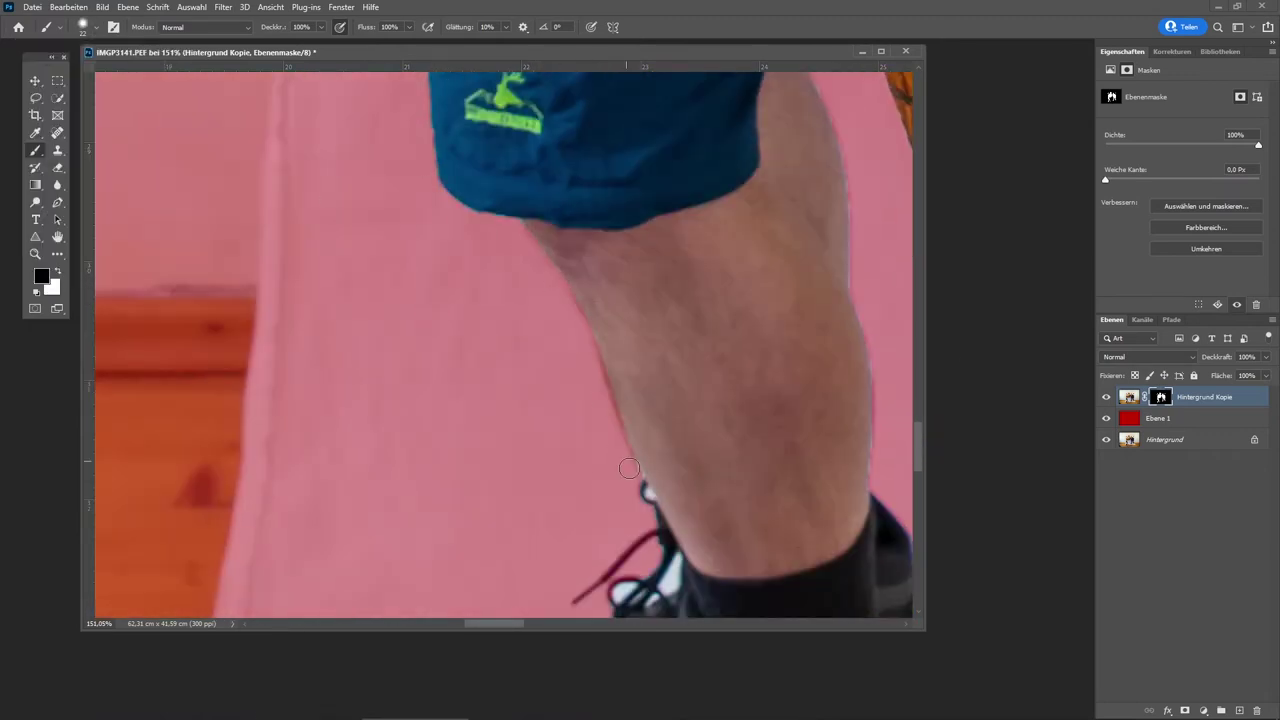
pyautogui.scroll(-3, 635, 445)
# Clean the leg and shoelace edge, restoring the shoelace tip and loop
pyautogui.press('[')
pyautogui.press('[')
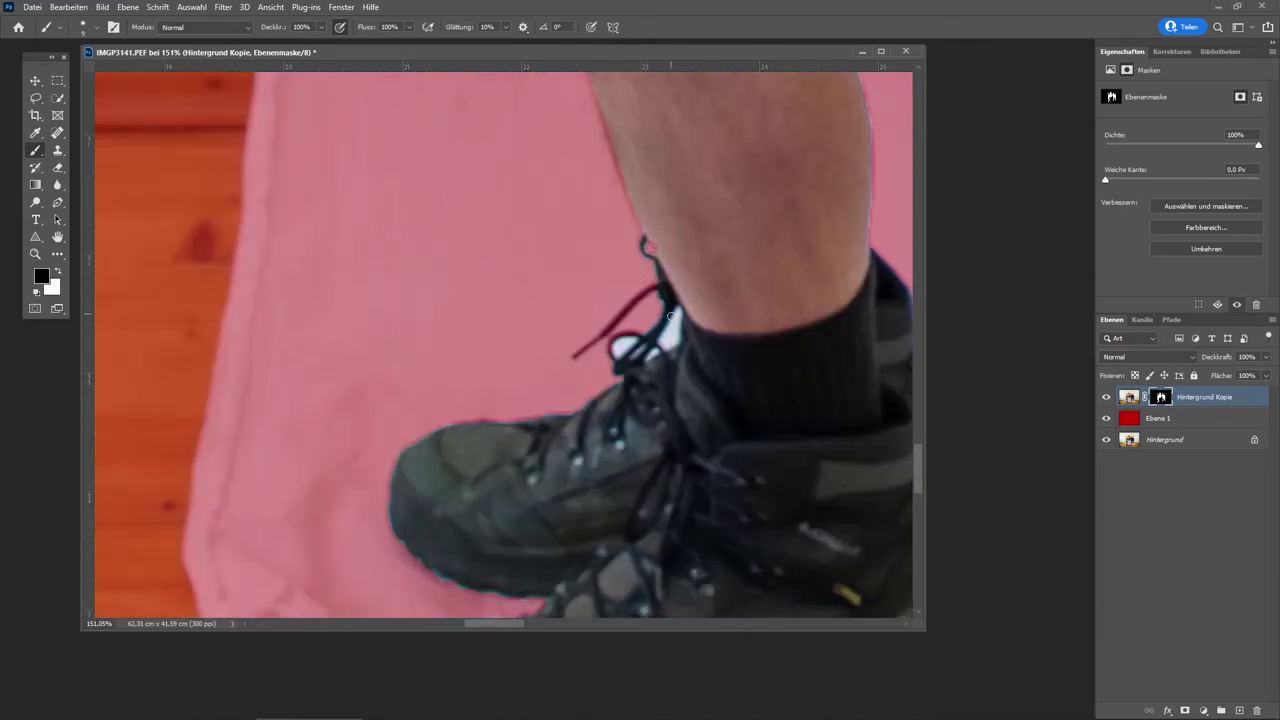
pyautogui.moveTo(670, 316)
pyautogui.mouseDown()
pyautogui.moveTo(675, 341)
pyautogui.moveTo(621, 351)
pyautogui.mouseUp()
pyautogui.scroll(2, 617, 353)
pyautogui.scroll(2, 610, 357)
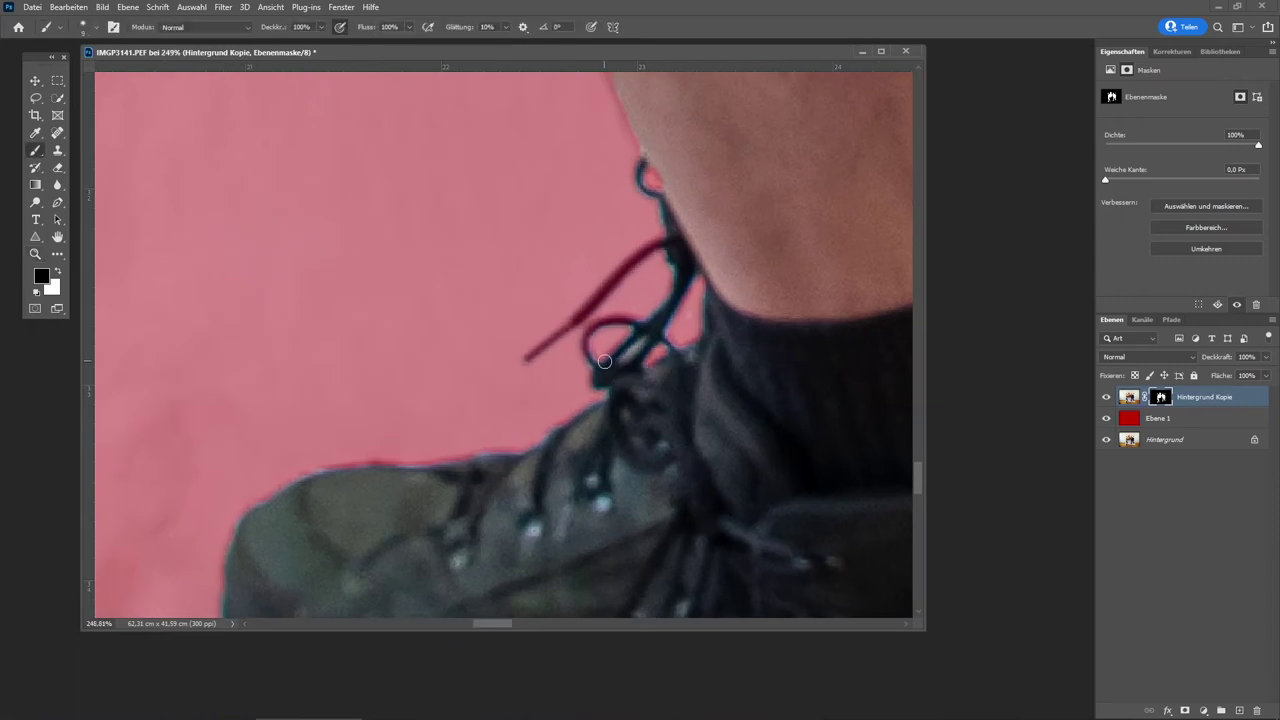
pyautogui.press('x')
pyautogui.press('x')
pyautogui.press('x')
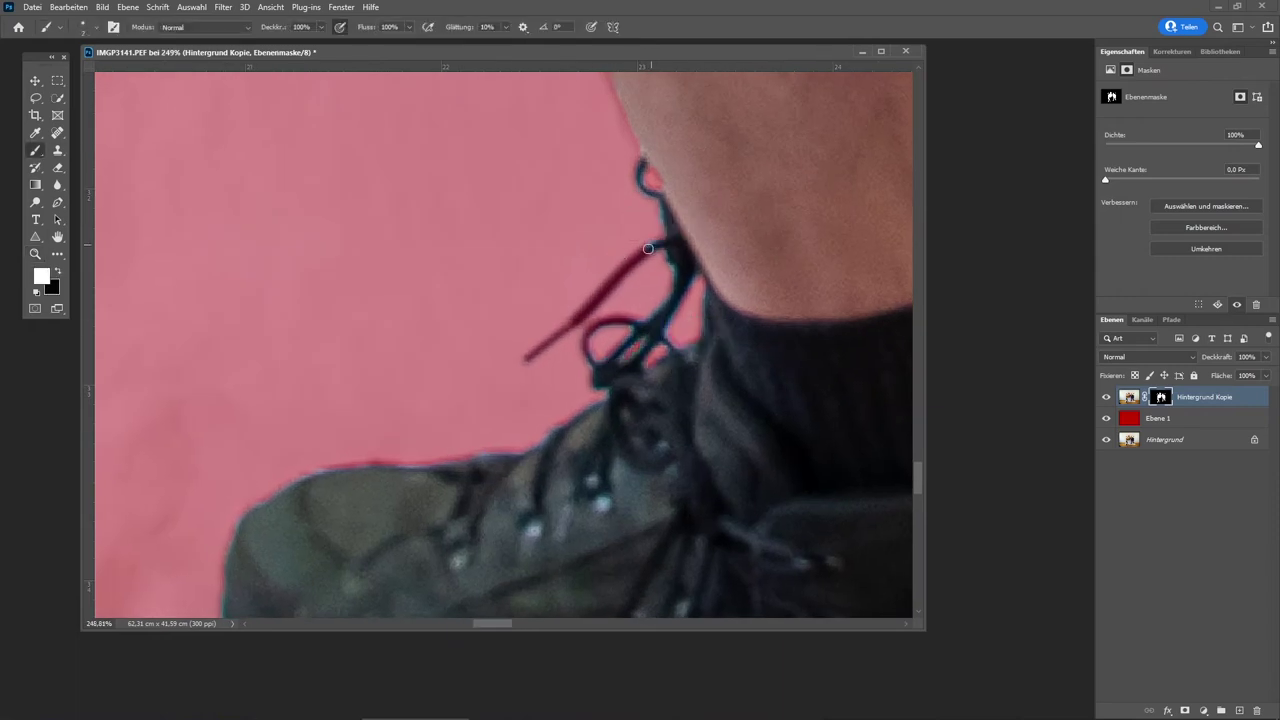
pyautogui.moveTo(562, 331); pyautogui.dragTo(528, 357)
pyautogui.press('x')
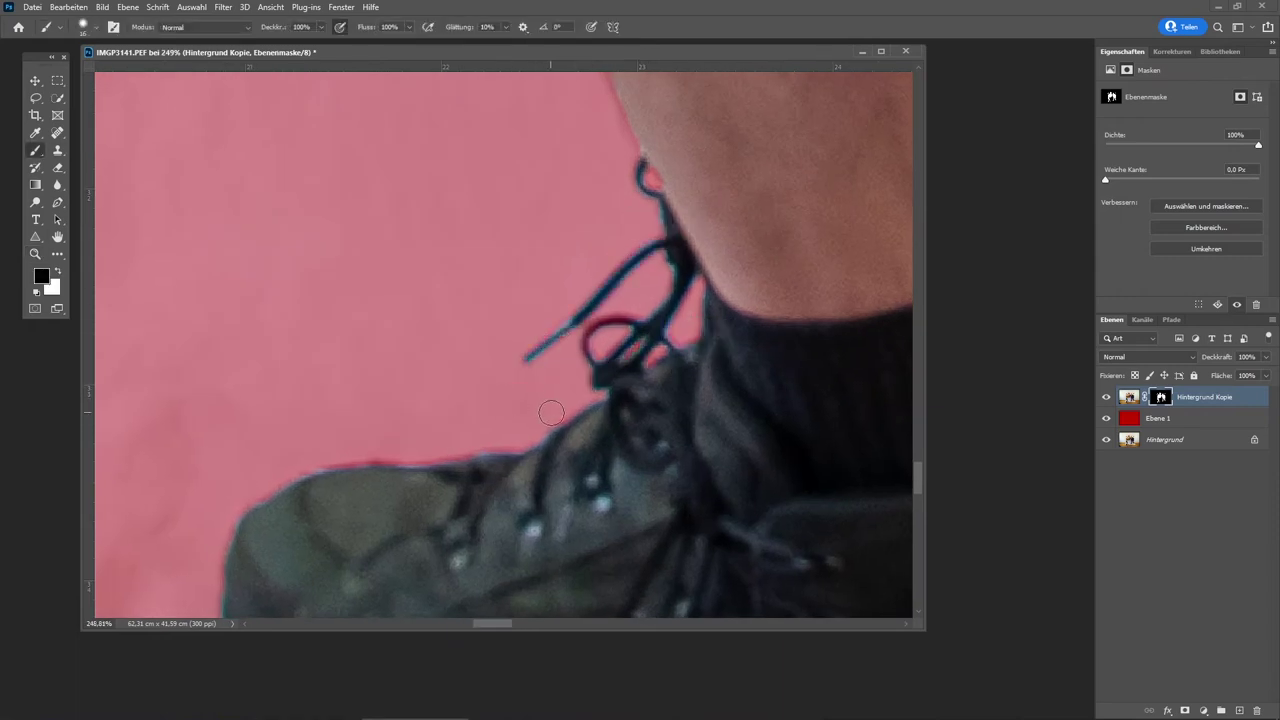
pyautogui.press('x')
pyautogui.keyDown('alt'); pyautogui.rightClick(643, 381); pyautogui.keyUp('alt')
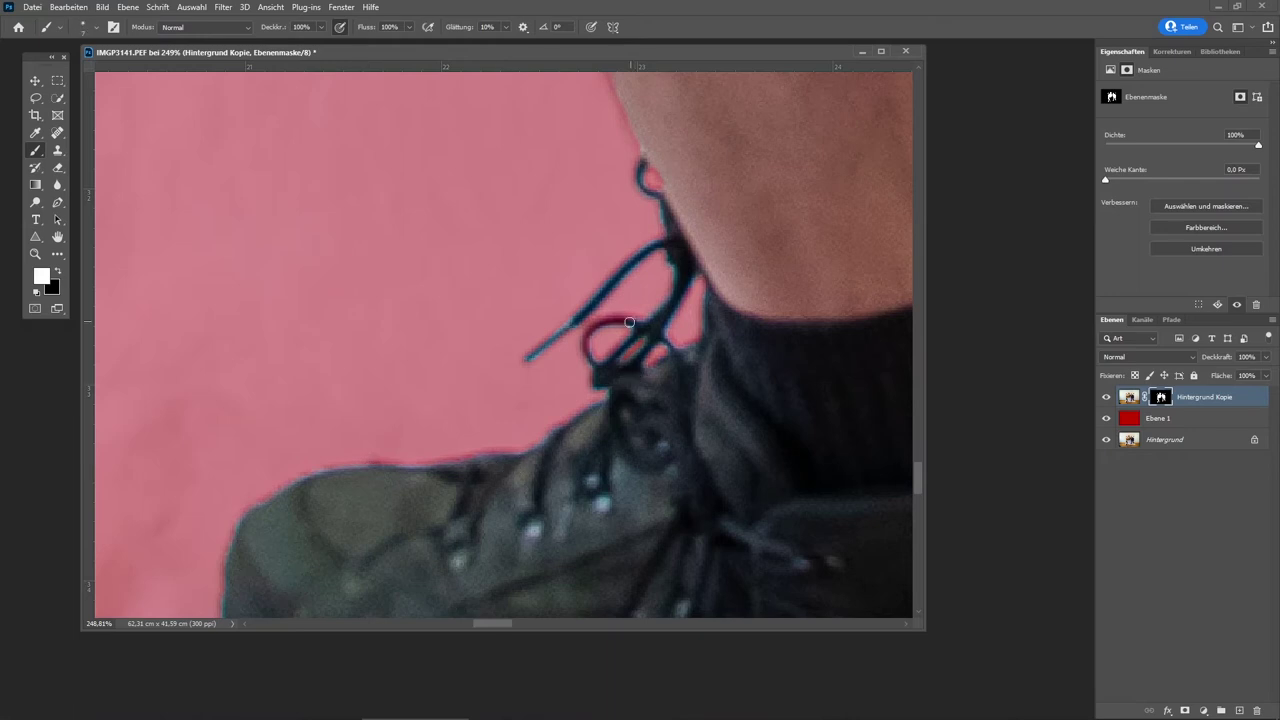
pyautogui.moveTo(643, 381); pyautogui.dragTo(600, 330)
pyautogui.press('x')
# Touch up the mask edge around the boot
pyautogui.scroll(-3, 400, 420)
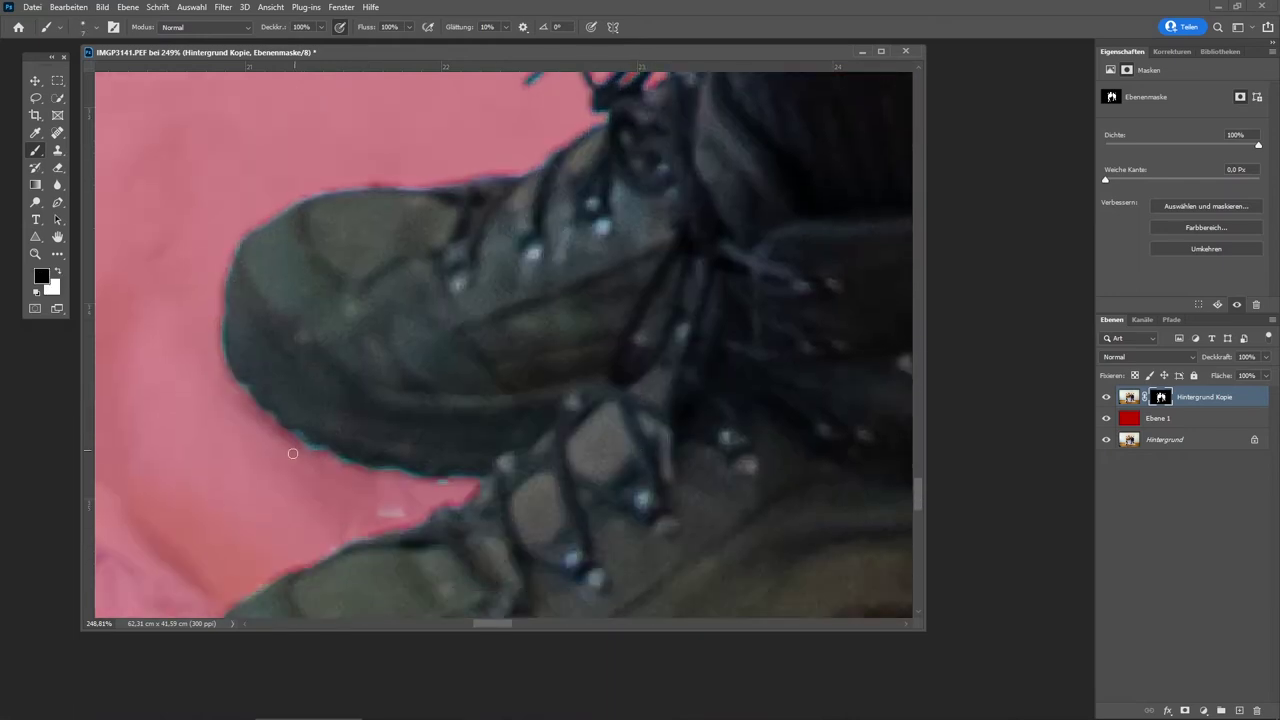
pyautogui.scroll(-2, 300, 440)
pyautogui.scroll(-2, 260, 490)
pyautogui.scroll(-1, 208, 518)
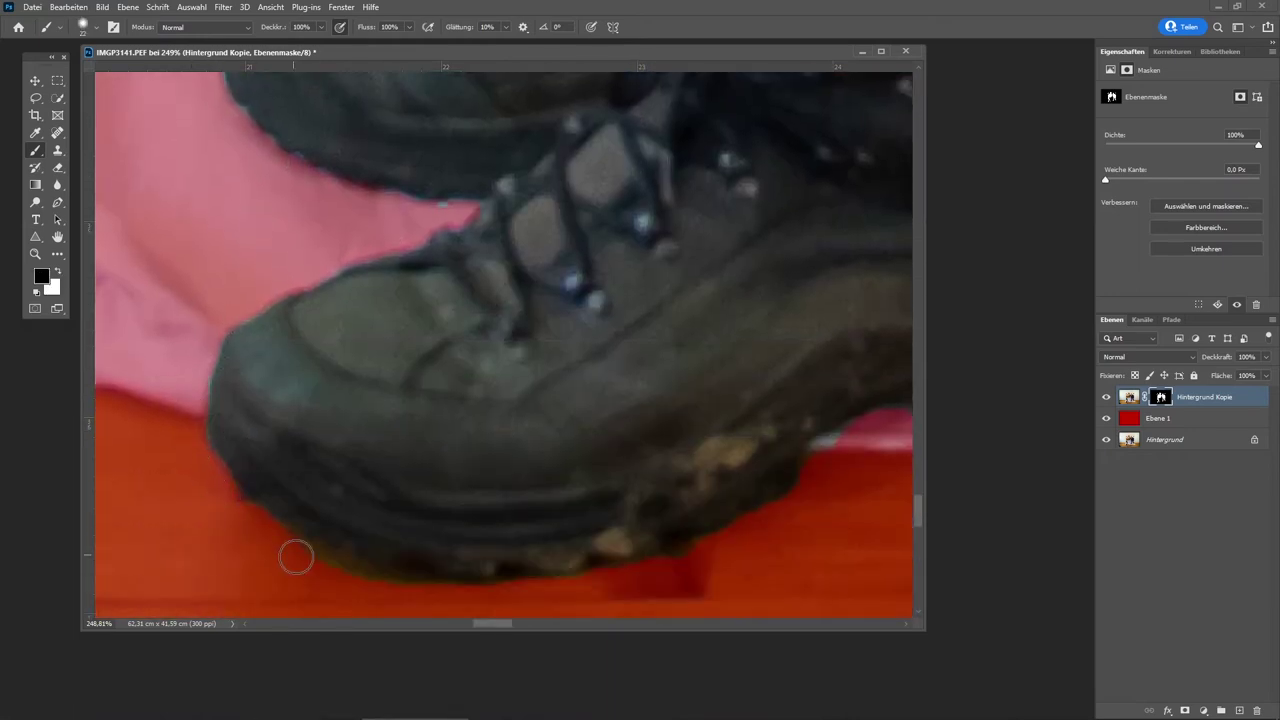
pyautogui.scroll(-1, 600, 480)
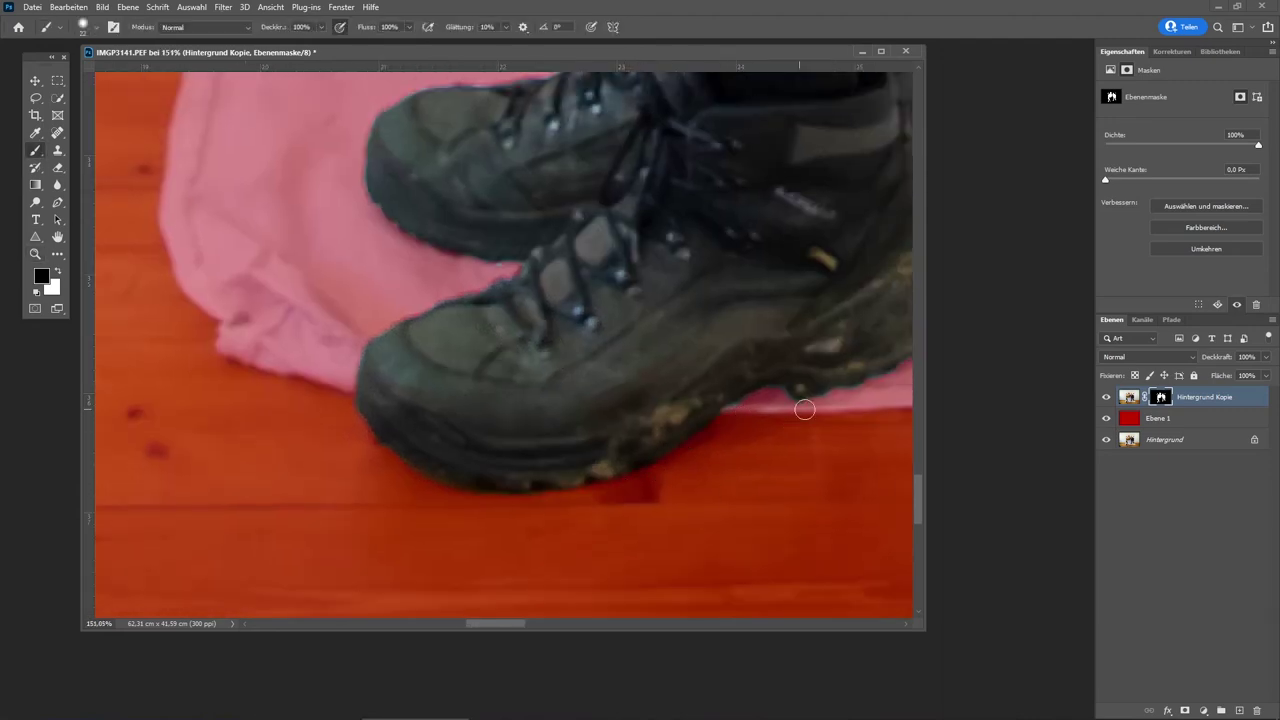
pyautogui.hscroll(3, 804, 409)
pyautogui.scroll(-2, 706, 563)
pyautogui.hscroll(3, 600, 540)
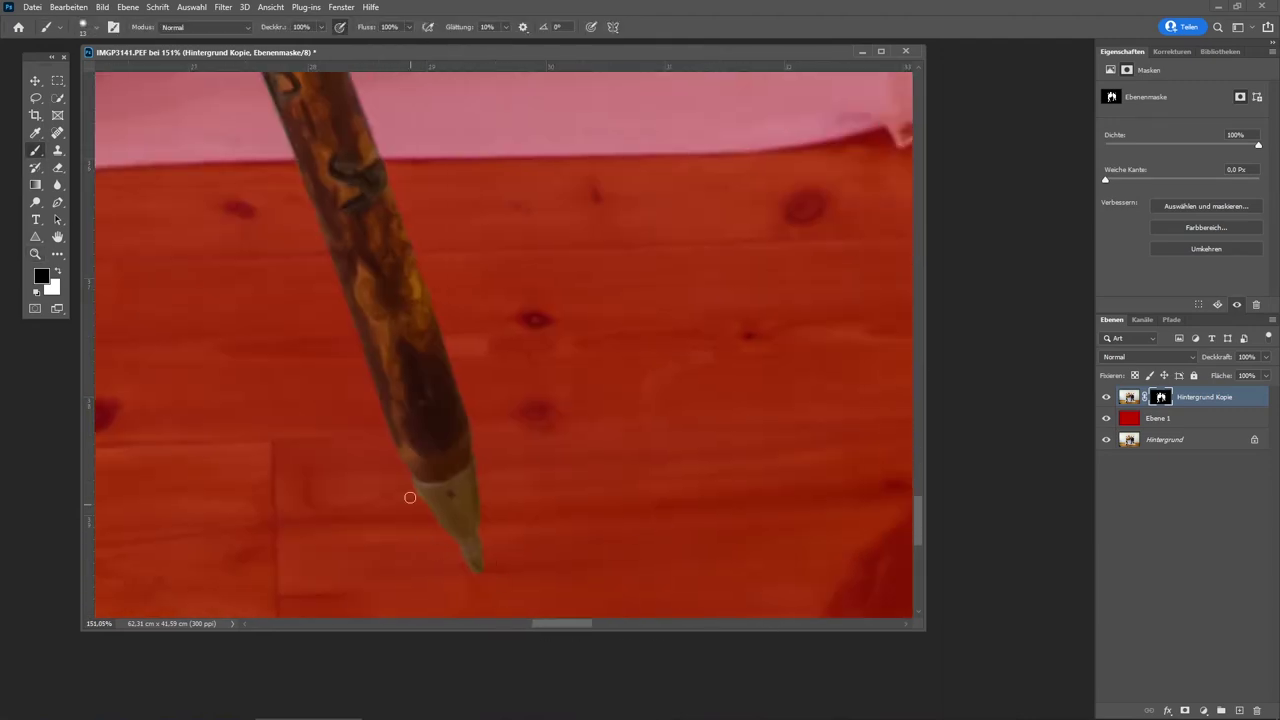
pyautogui.scroll(2, 410, 497)
pyautogui.press('x')
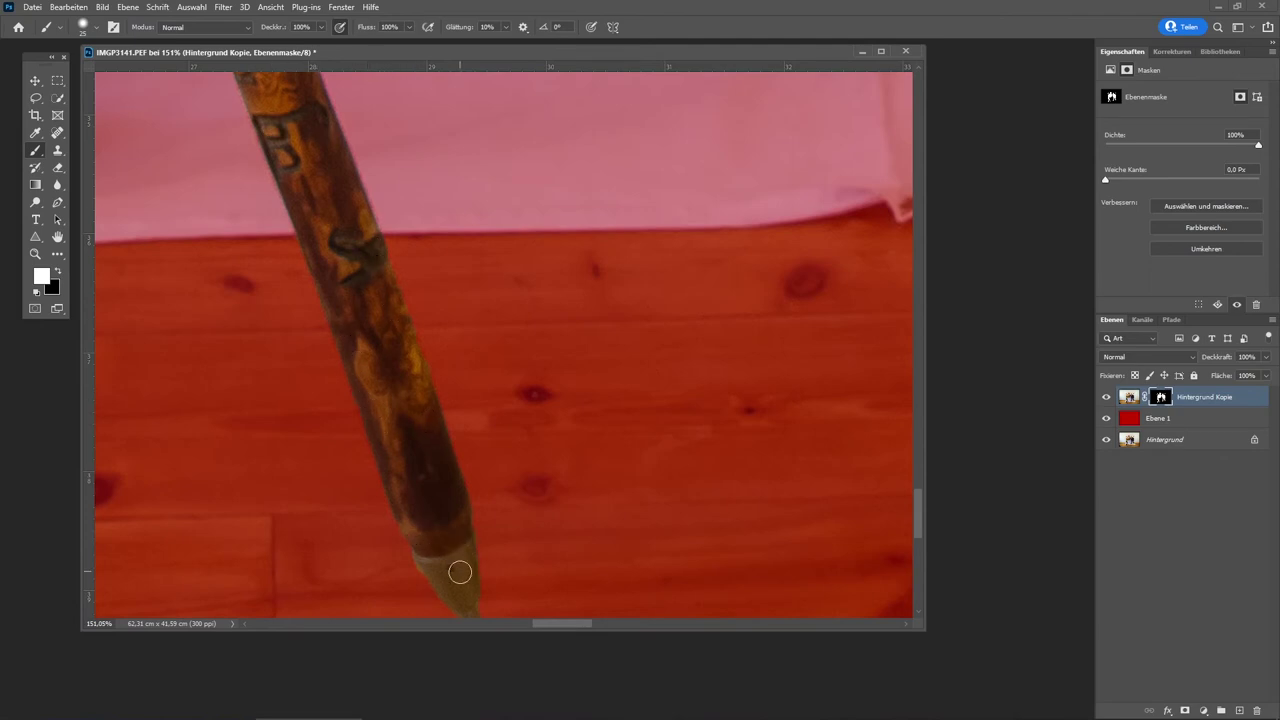
pyautogui.scroll(-2, 466, 471)
# Touch up the mask edge along the walking stick
pyautogui.scroll(8, 423, 391)
pyautogui.hscroll(-2, 287, 201)
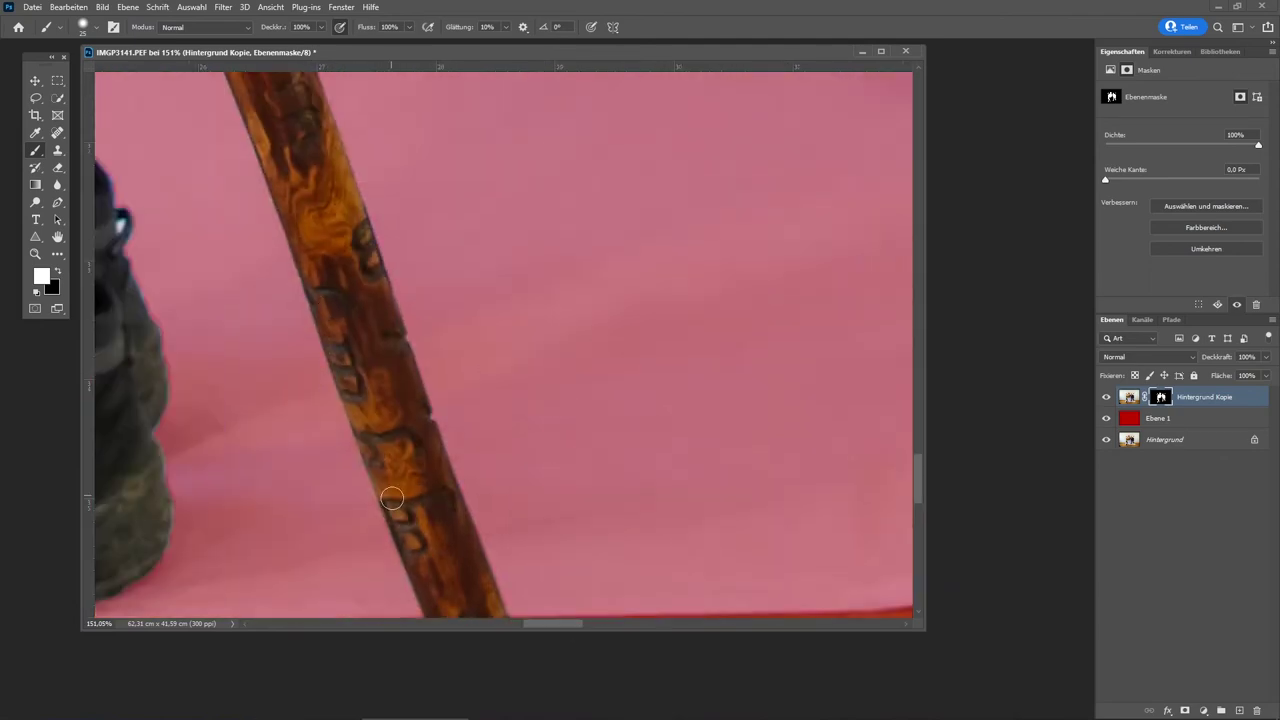
pyautogui.scroll(2, 467, 549)
pyautogui.hscroll(-4, 467, 549)
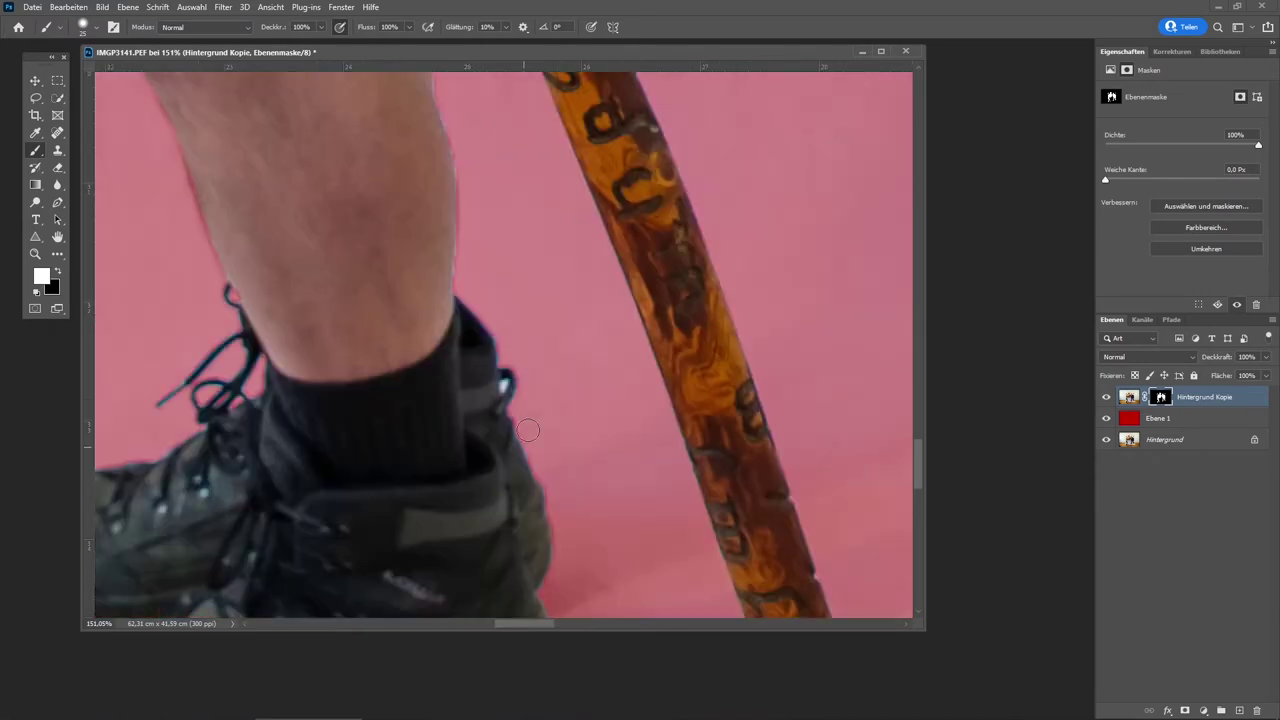
pyautogui.press('x')
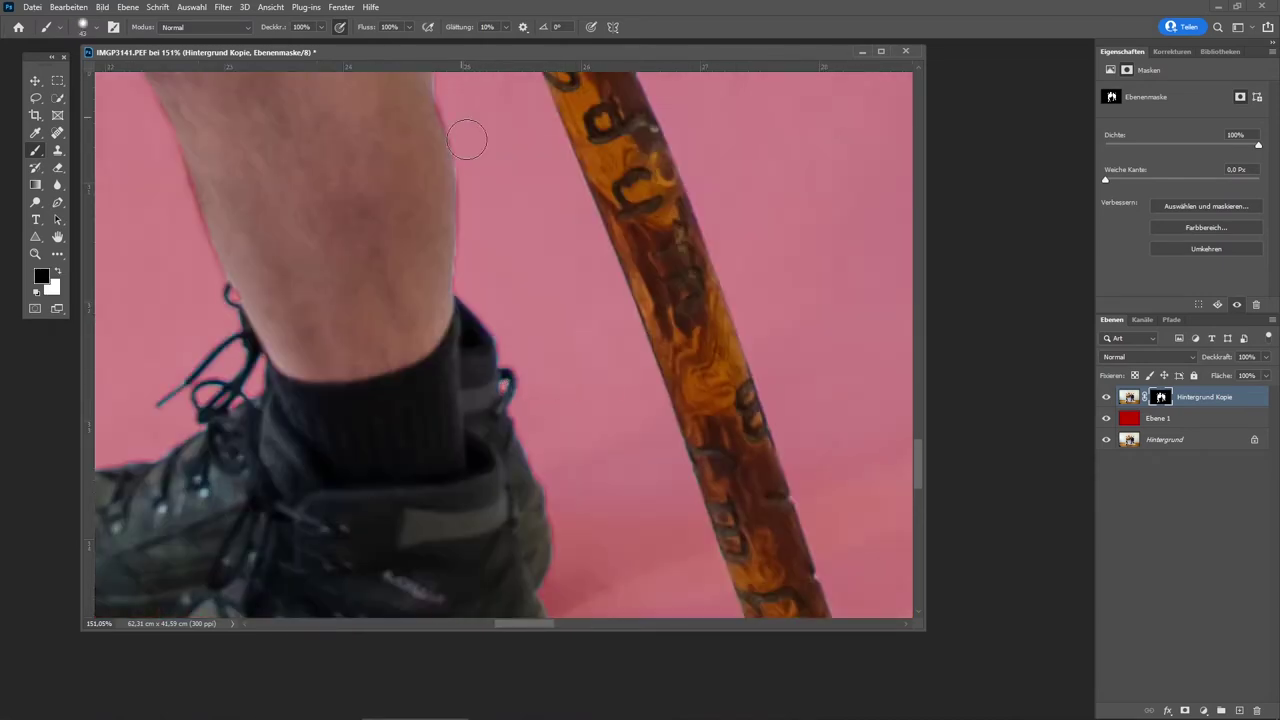
pyautogui.scroll(3, 500, 240)
pyautogui.scroll(3, 500, 295)
pyautogui.press('x')
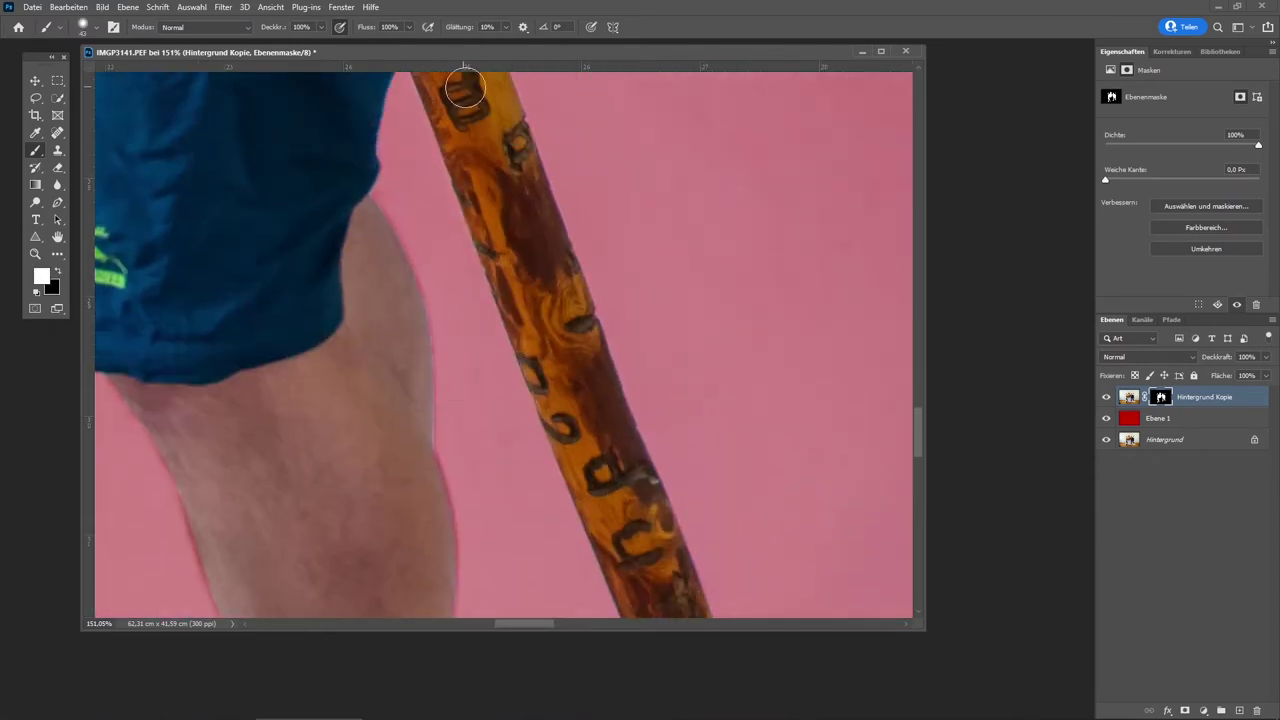
pyautogui.scroll(5, 510, 290)
pyautogui.scroll(3, 586, 230)
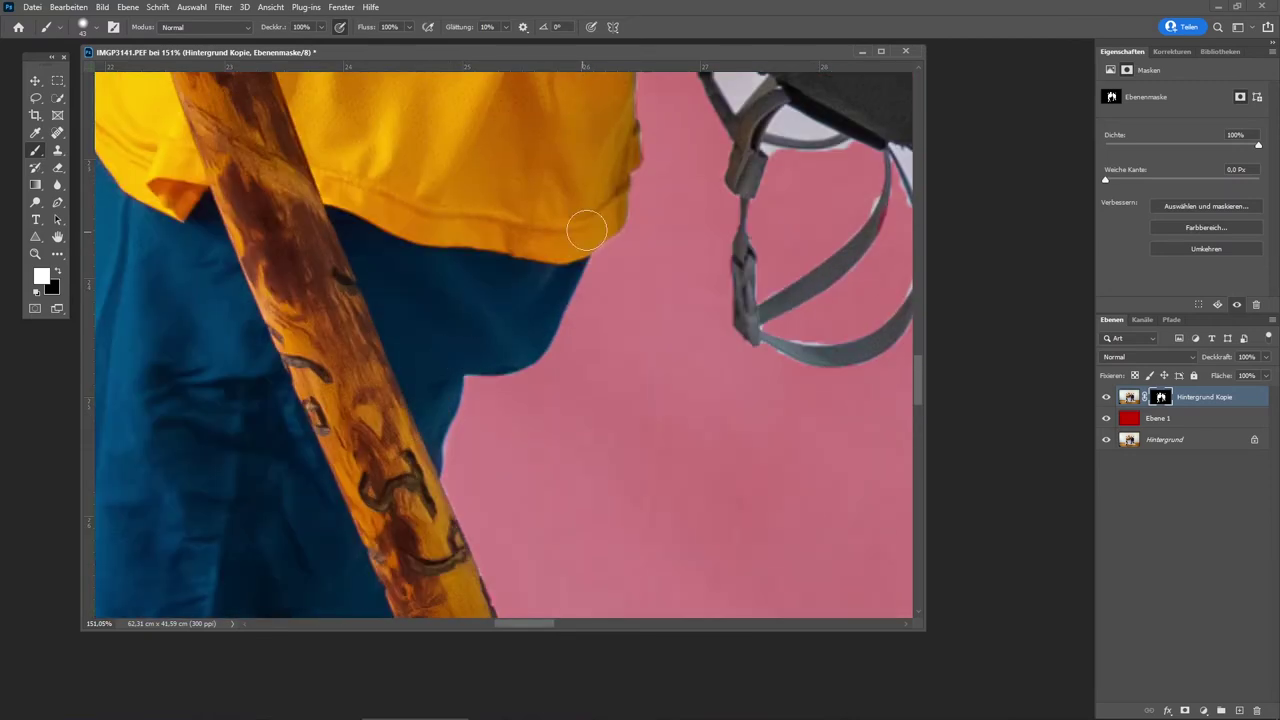
pyautogui.hscroll(5, 586, 230)
# Paint out the white fringes beside the backpack straps and buckle
pyautogui.press('[')
pyautogui.press('[')
pyautogui.press('[')
pyautogui.press('x')
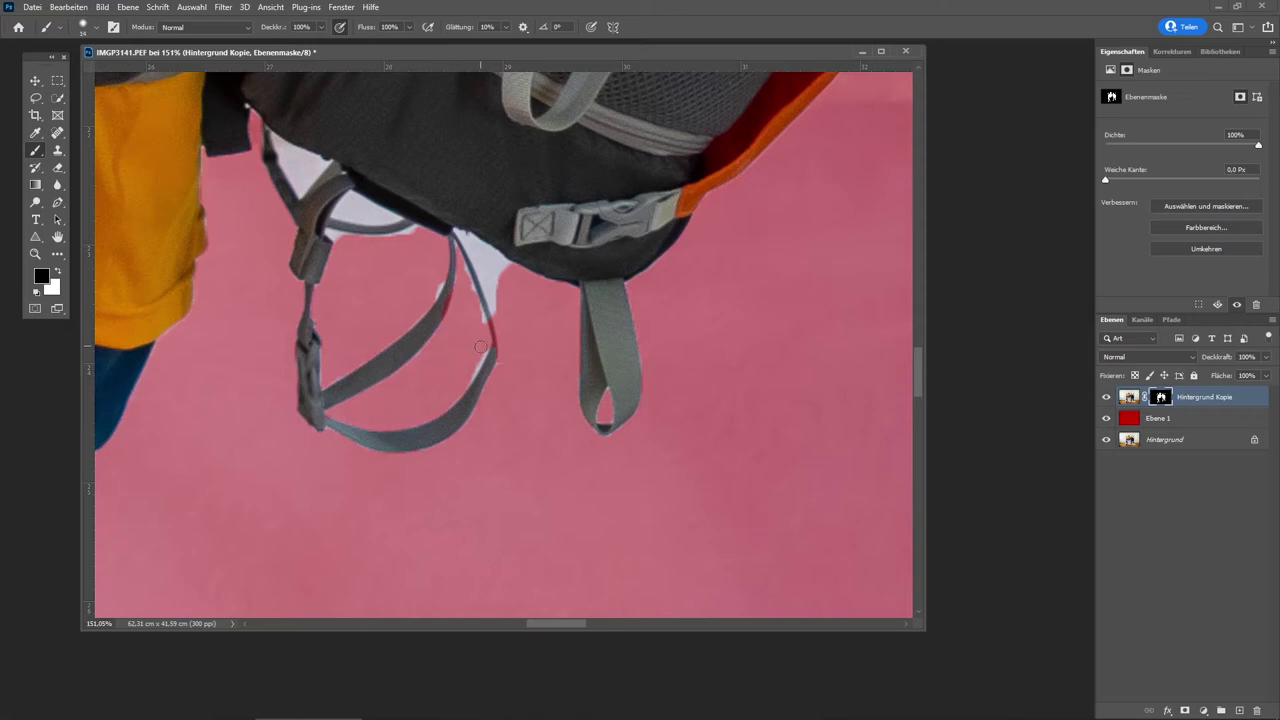
pyautogui.moveTo(505, 303)
pyautogui.mouseDown()
pyautogui.moveTo(468, 236)
pyautogui.moveTo(498, 322)
pyautogui.mouseUp()
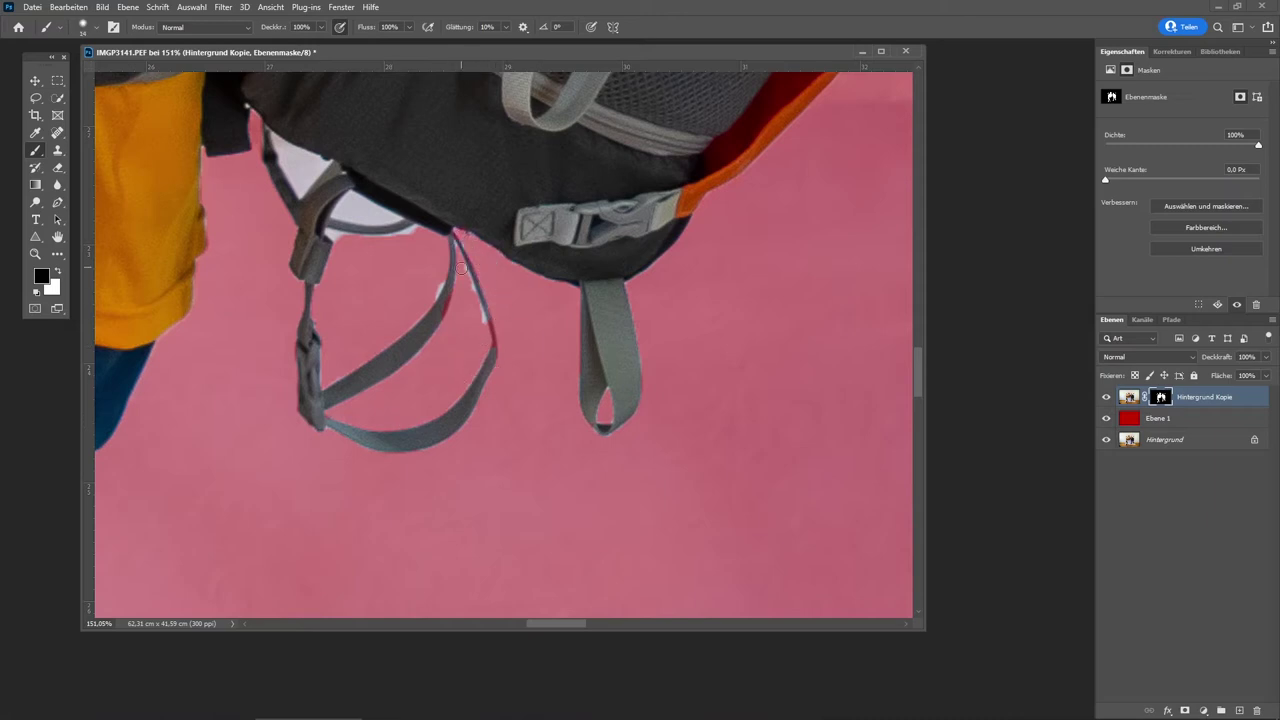
pyautogui.moveTo(461, 268)
pyautogui.mouseDown()
pyautogui.moveTo(440, 298)
pyautogui.moveTo(462, 280)
pyautogui.moveTo(495, 352)
pyautogui.mouseUp()
pyautogui.press('x')
pyautogui.press('x')
pyautogui.press('x')
pyautogui.press('x')
pyautogui.scroll(2, 338, 318)
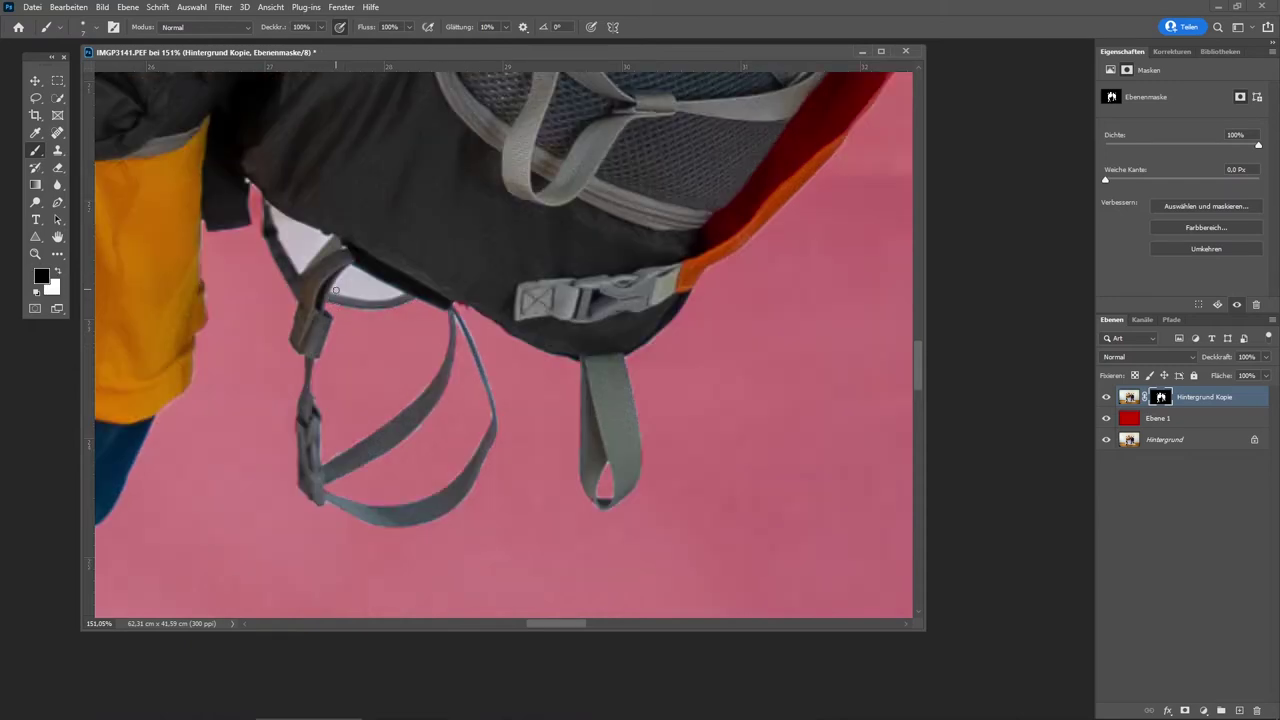
pyautogui.moveTo(334, 292); pyautogui.dragTo(370, 268)
pyautogui.moveTo(440, 305); pyautogui.dragTo(335, 268)
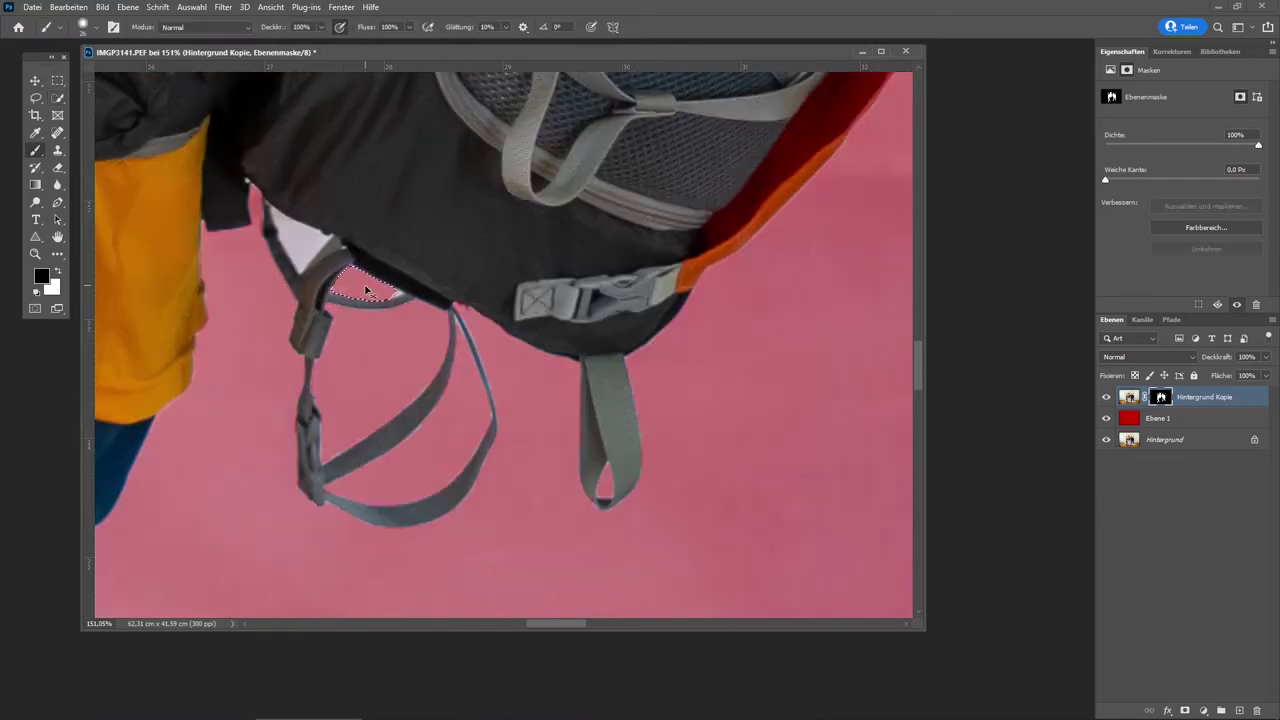
pyautogui.moveTo(280, 215); pyautogui.dragTo(328, 237)
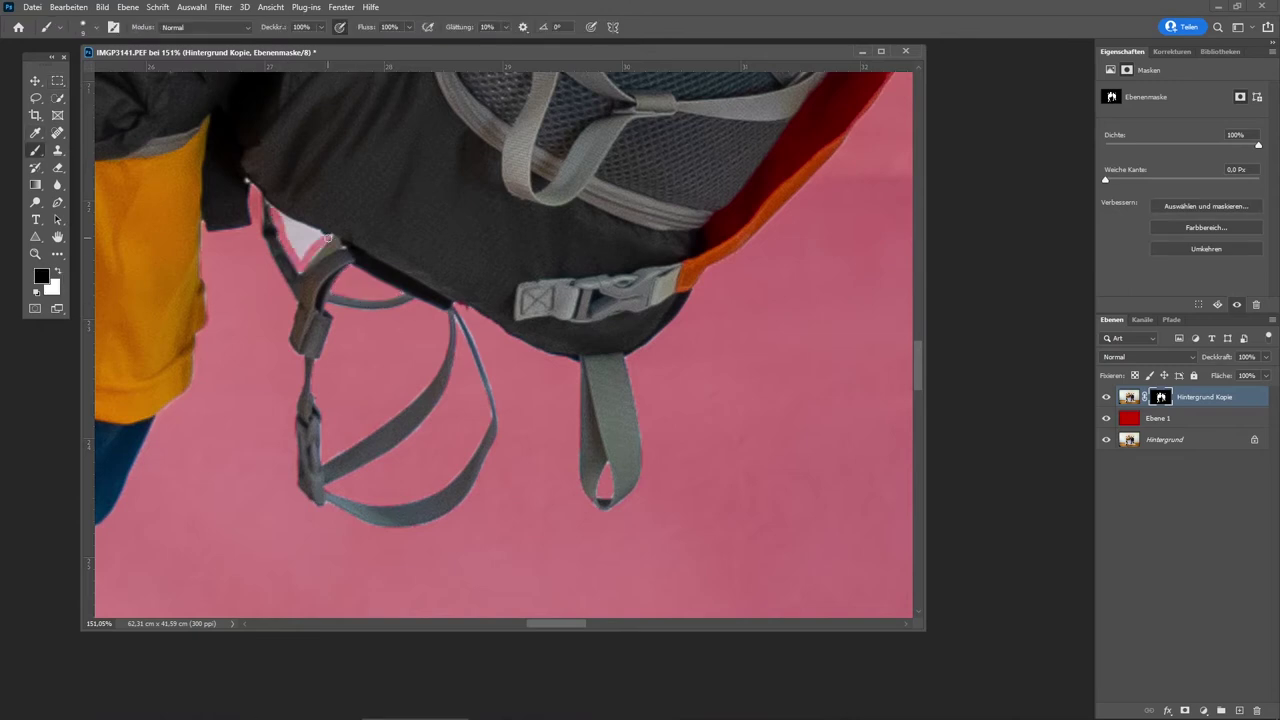
# Switch to white and resize the brush to reveal the backpack edge on the mask
pyautogui.press('x')
pyautogui.press(']')
pyautogui.press(']')
pyautogui.press(']')
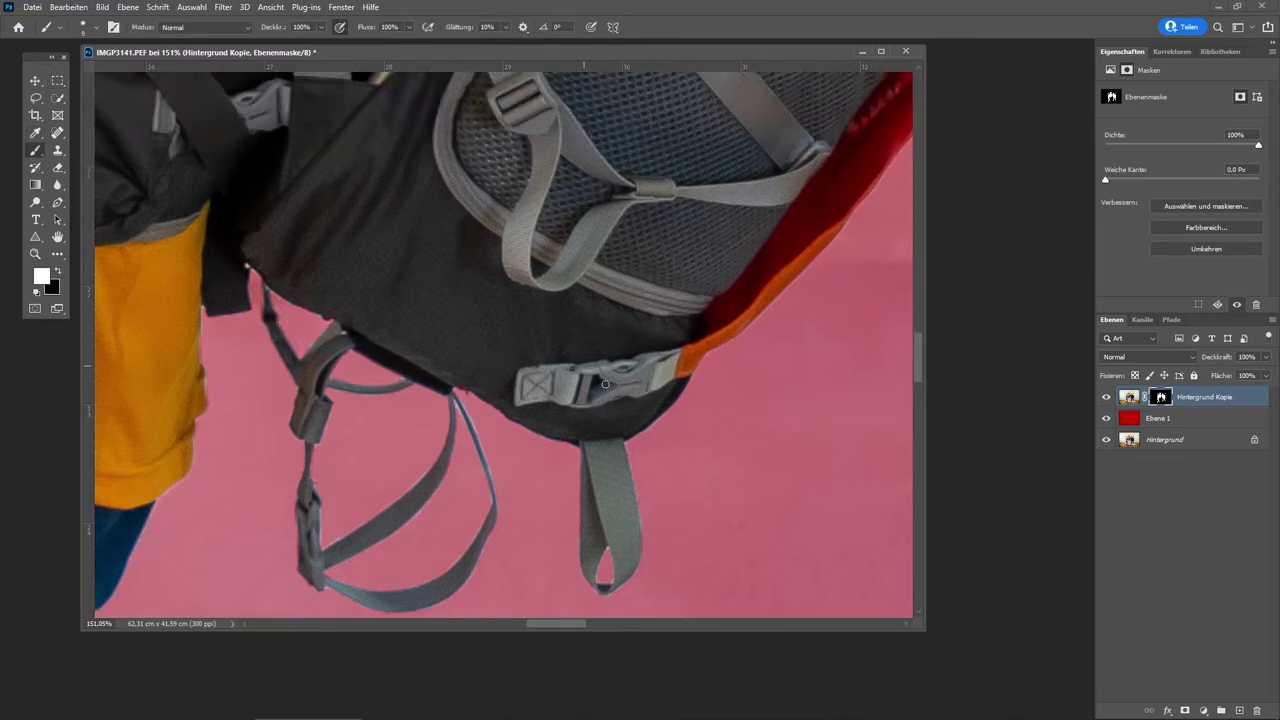
pyautogui.scroll(5, 515, 240)
pyautogui.hscroll(5, 515, 240)
pyautogui.keyDown('alt'); pyautogui.rightClick(352, 437); pyautogui.keyUp('alt')
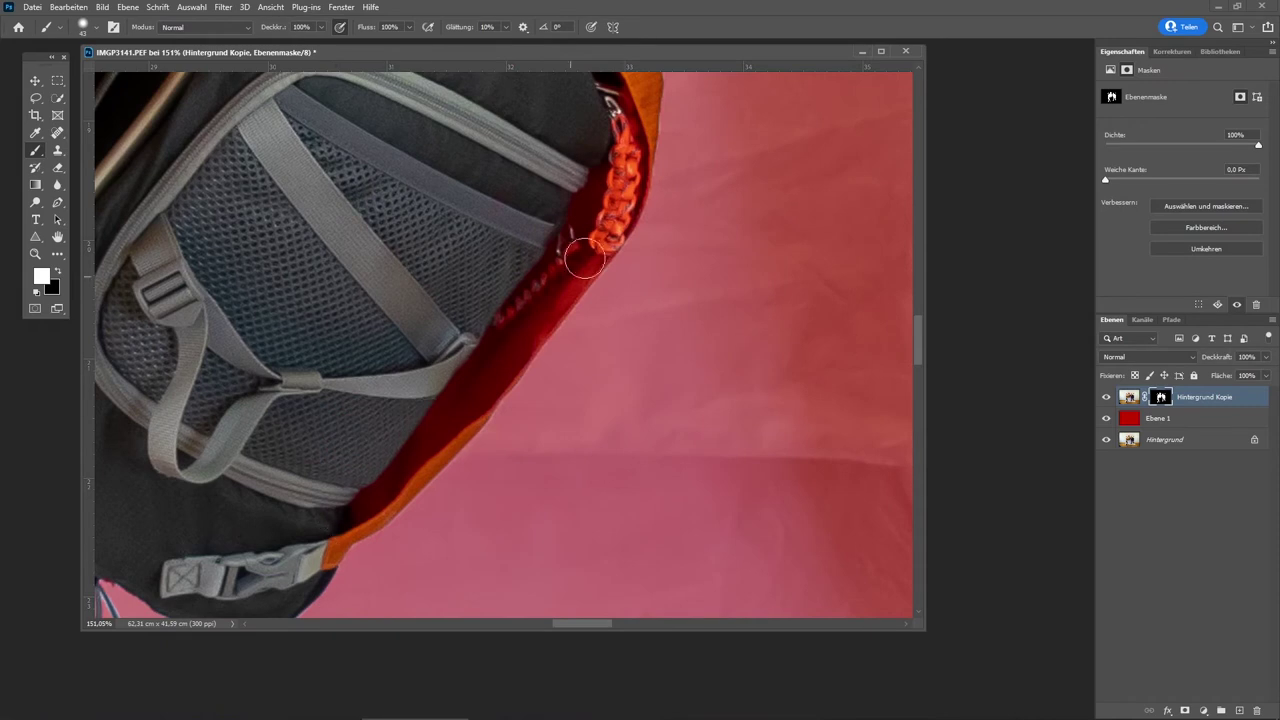
pyautogui.scroll(5, 586, 243)
pyautogui.scroll(5, 663, 381)
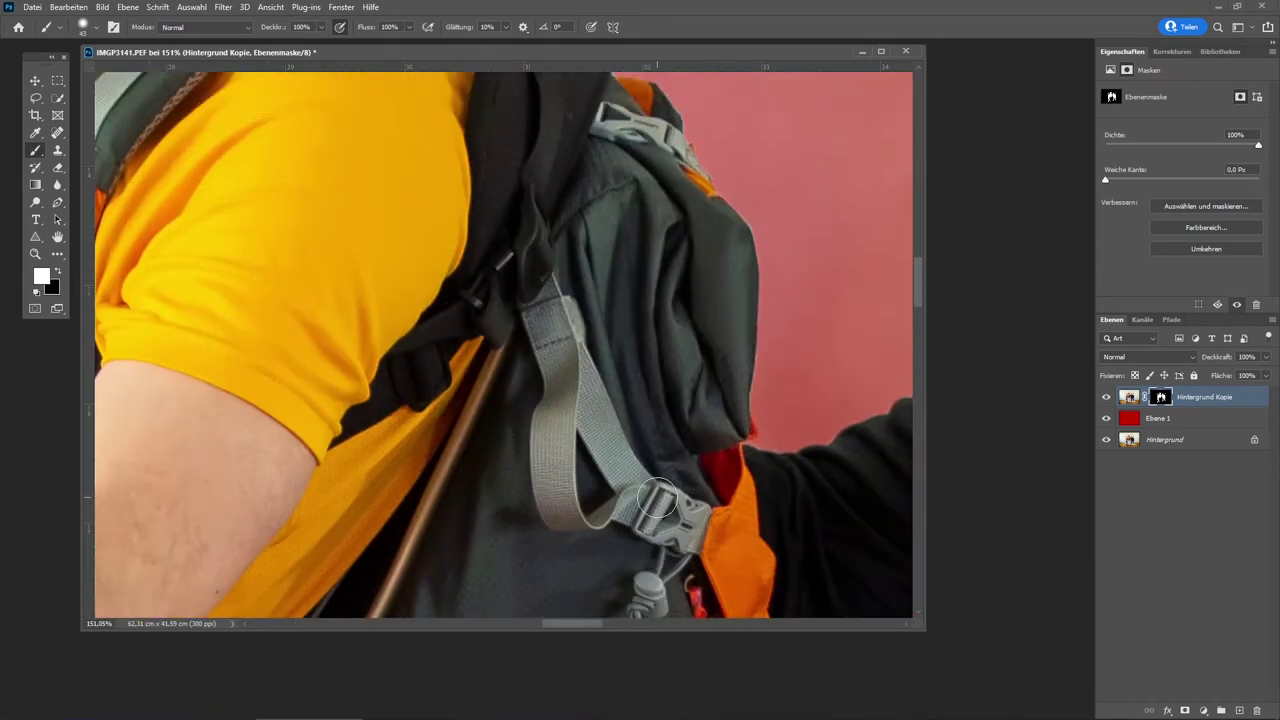
pyautogui.scroll(5, 663, 381)
pyautogui.scroll(-3, 919, 280)
pyautogui.hscroll(5, 700, 300)
pyautogui.scroll(-3, 700, 300)
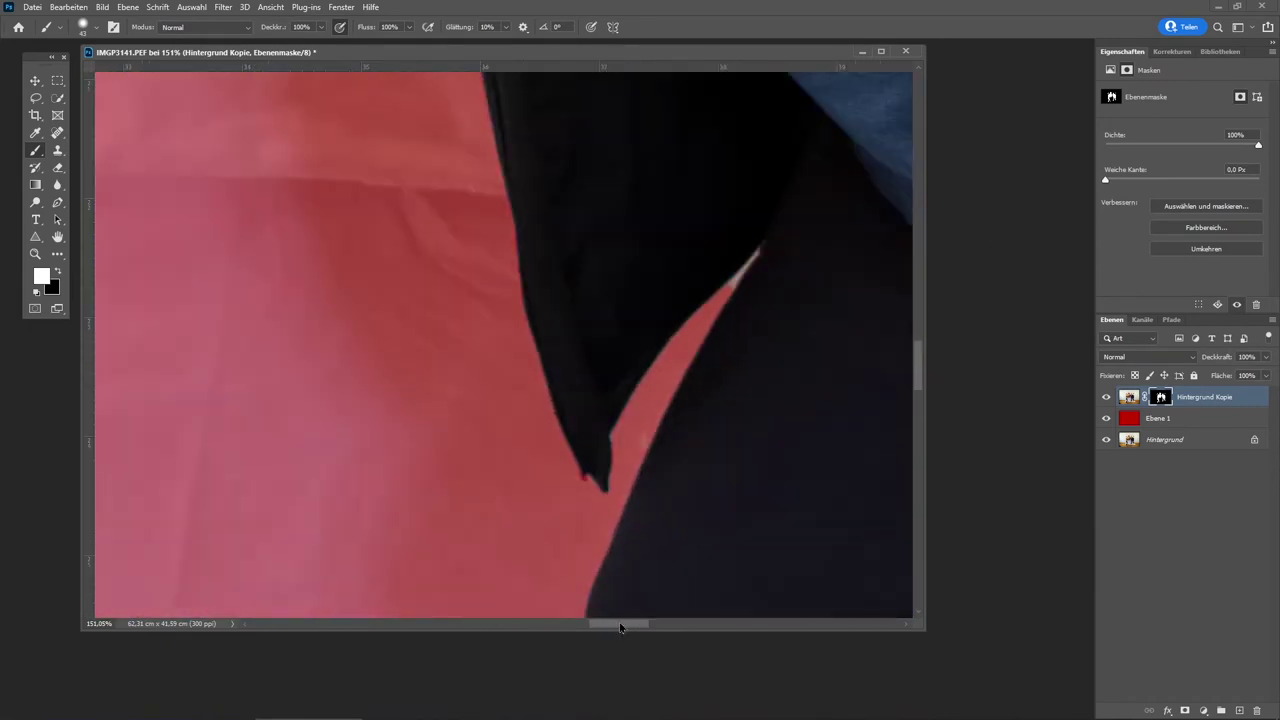
# Paint black along the legs and shoes to hide leftover background
pyautogui.press('x')
pyautogui.scroll(-3, 694, 277)
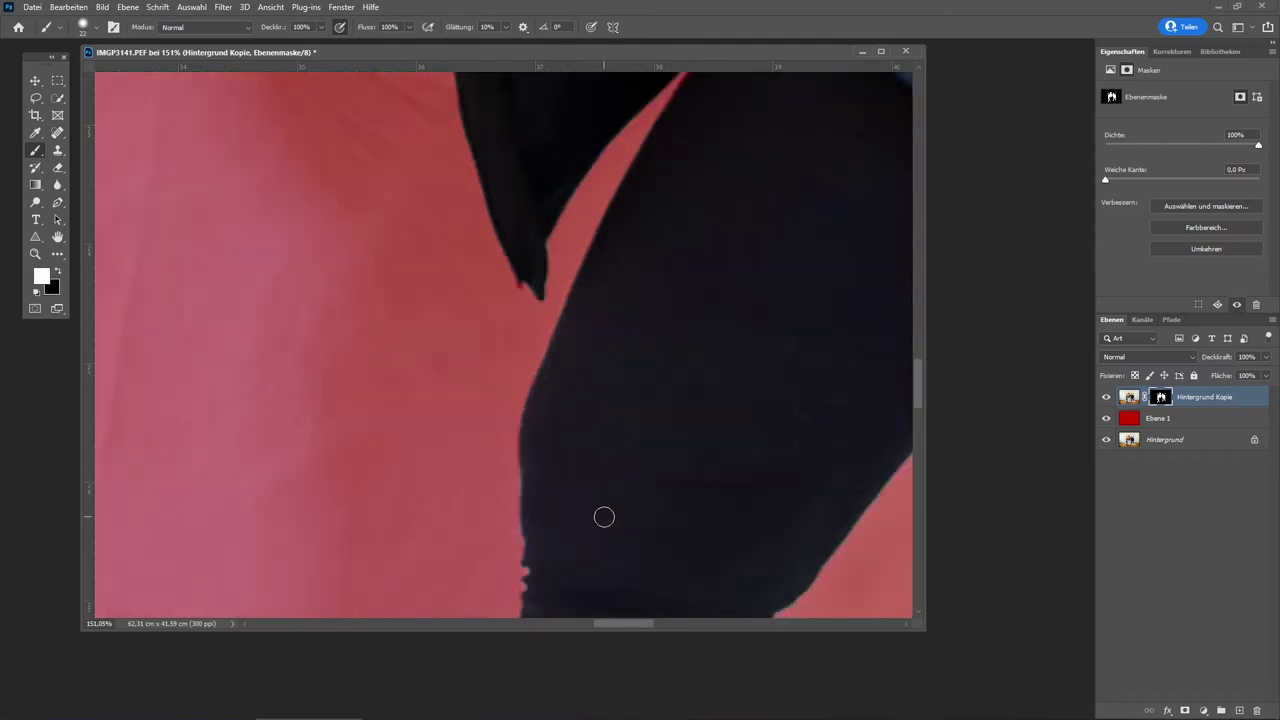
pyautogui.scroll(-3, 603, 517)
pyautogui.scroll(-3, 509, 409)
pyautogui.scroll(-3, 494, 457)
pyautogui.scroll(-3, 263, 423)
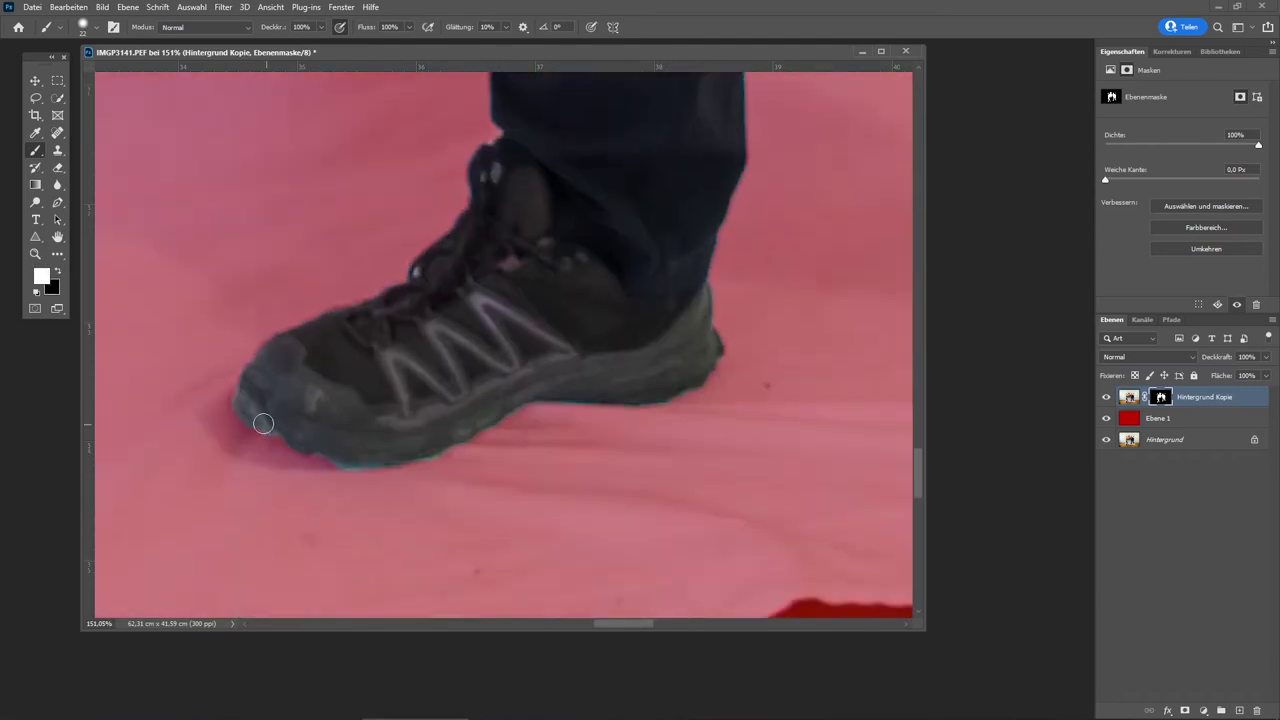
pyautogui.scroll(-2, 557, 386)
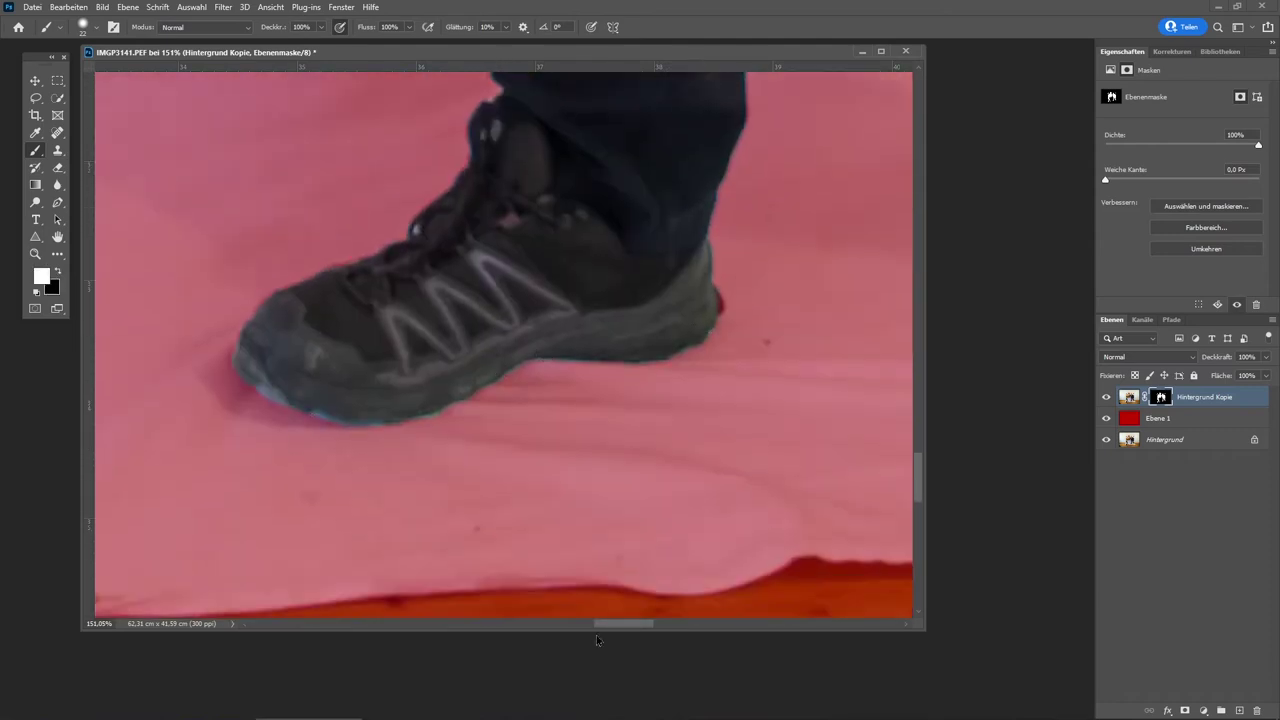
pyautogui.hscroll(5, 509, 386)
pyautogui.scroll(2, 483, 386)
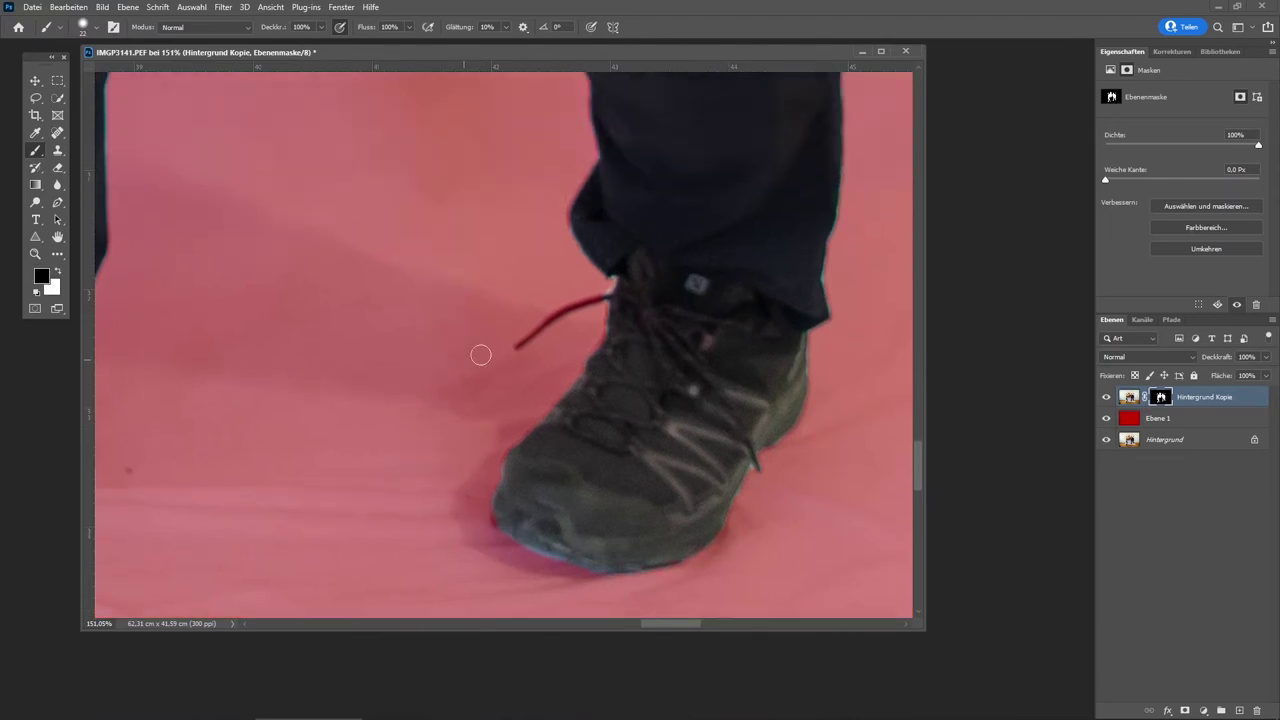
# Restore the loose shoelace on the mask, then go back to painting black
pyautogui.press('x')
pyautogui.moveTo(607, 297); pyautogui.dragTo(537, 328)
pyautogui.scroll(2, 600, 300)
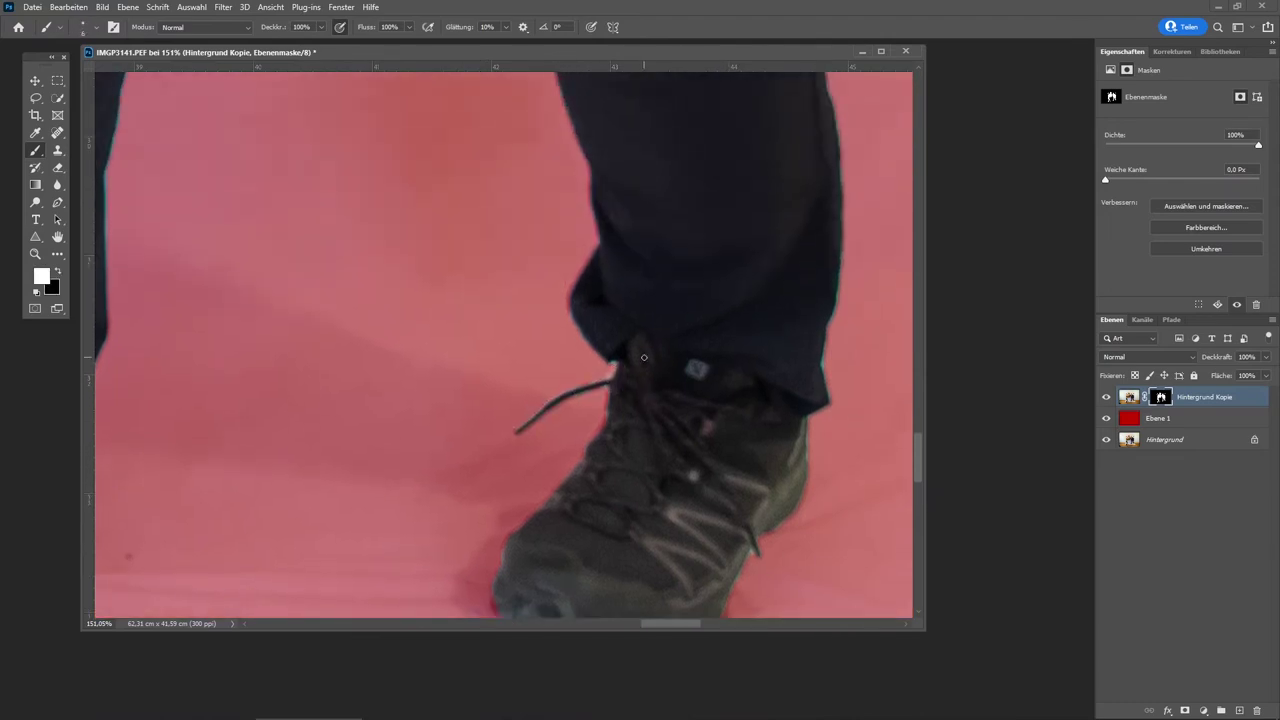
pyautogui.press('x')
# Keep masking leftover background in black, working up toward the hand
pyautogui.scroll(3, 860, 275)
pyautogui.scroll(1, 784, 256)
pyautogui.scroll(3, 784, 256)
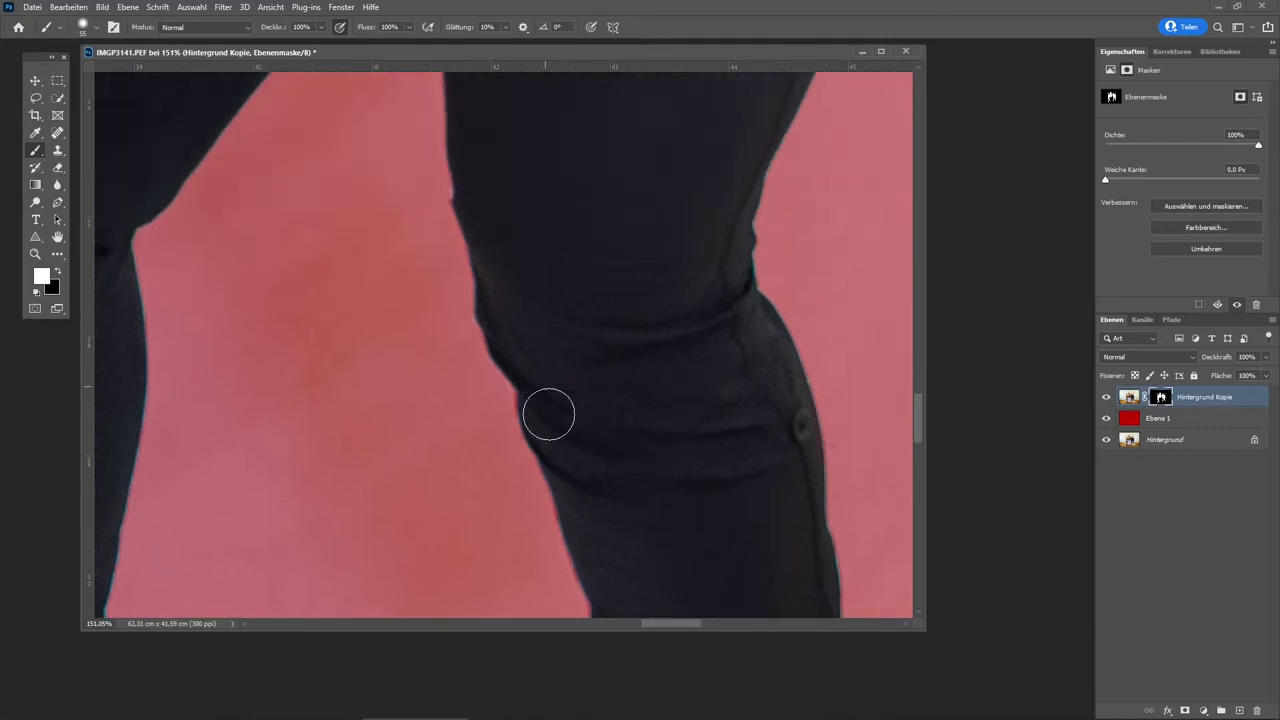
pyautogui.scroll(3, 546, 414)
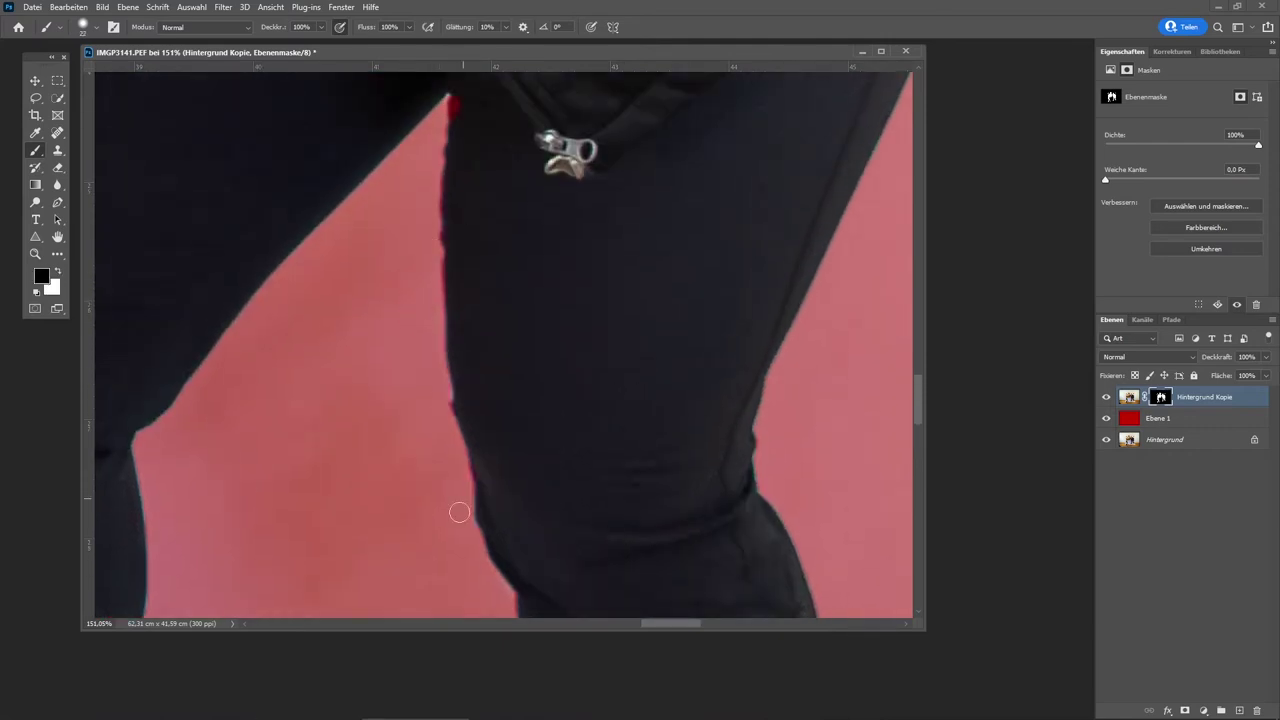
pyautogui.scroll(3, 520, 340)
pyautogui.hscroll(2, 520, 340)
pyautogui.scroll(2, 585, 167)
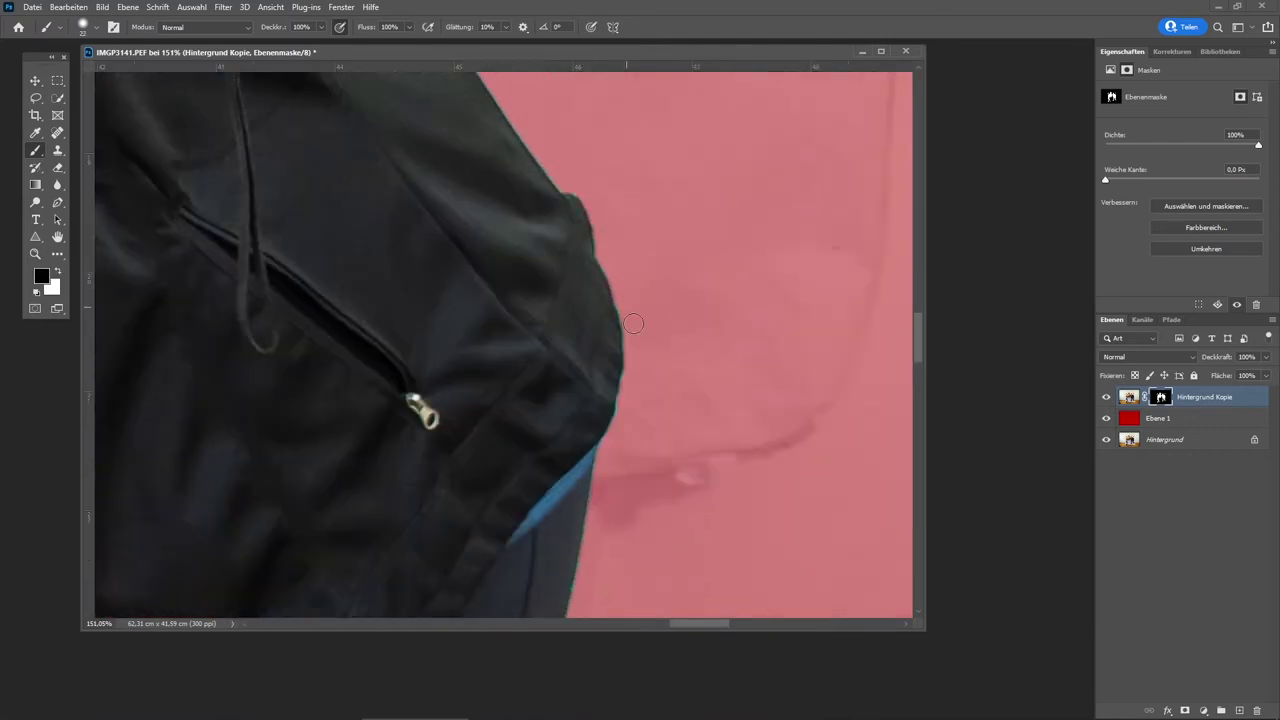
pyautogui.scroll(3, 633, 323)
pyautogui.scroll(3, 694, 357)
# Alternate black and white to refine the hand, phone and selfie stick edges
pyautogui.press('x')
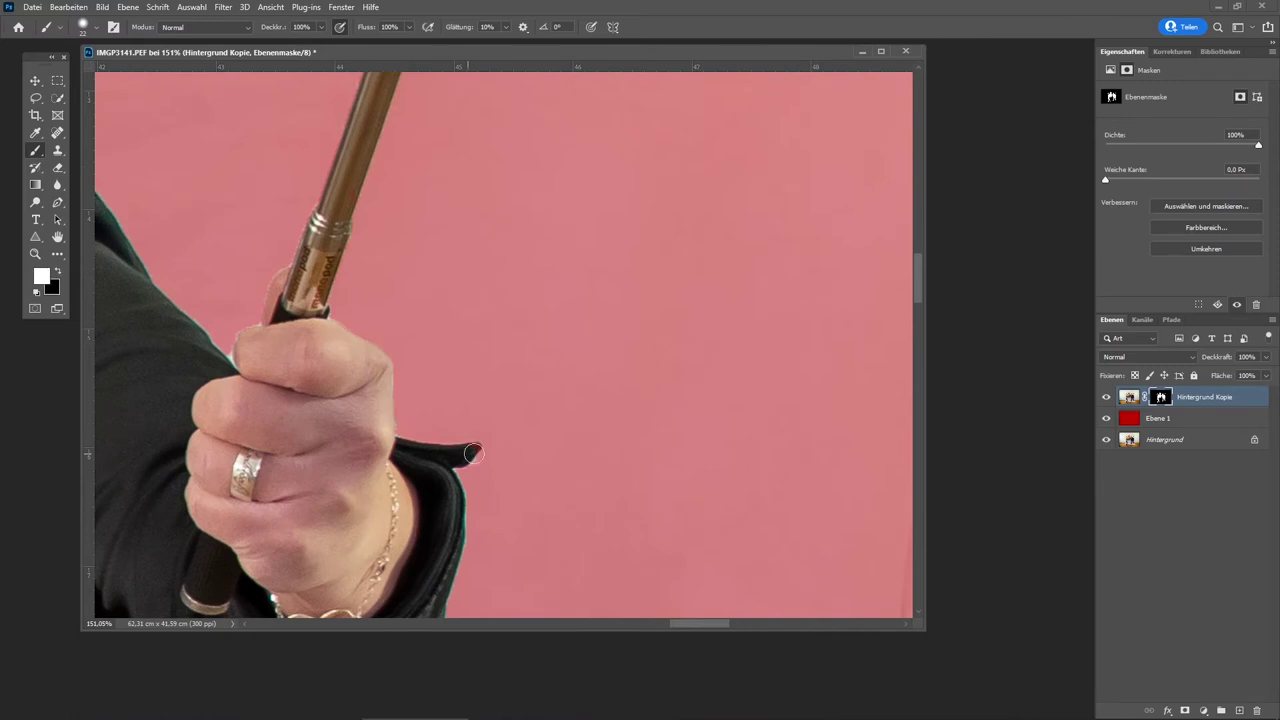
pyautogui.press('x')
pyautogui.press('x')
pyautogui.scroll(5, 299, 318)
pyautogui.scroll(1, 299, 318)
pyautogui.press('x')
pyautogui.press('x')
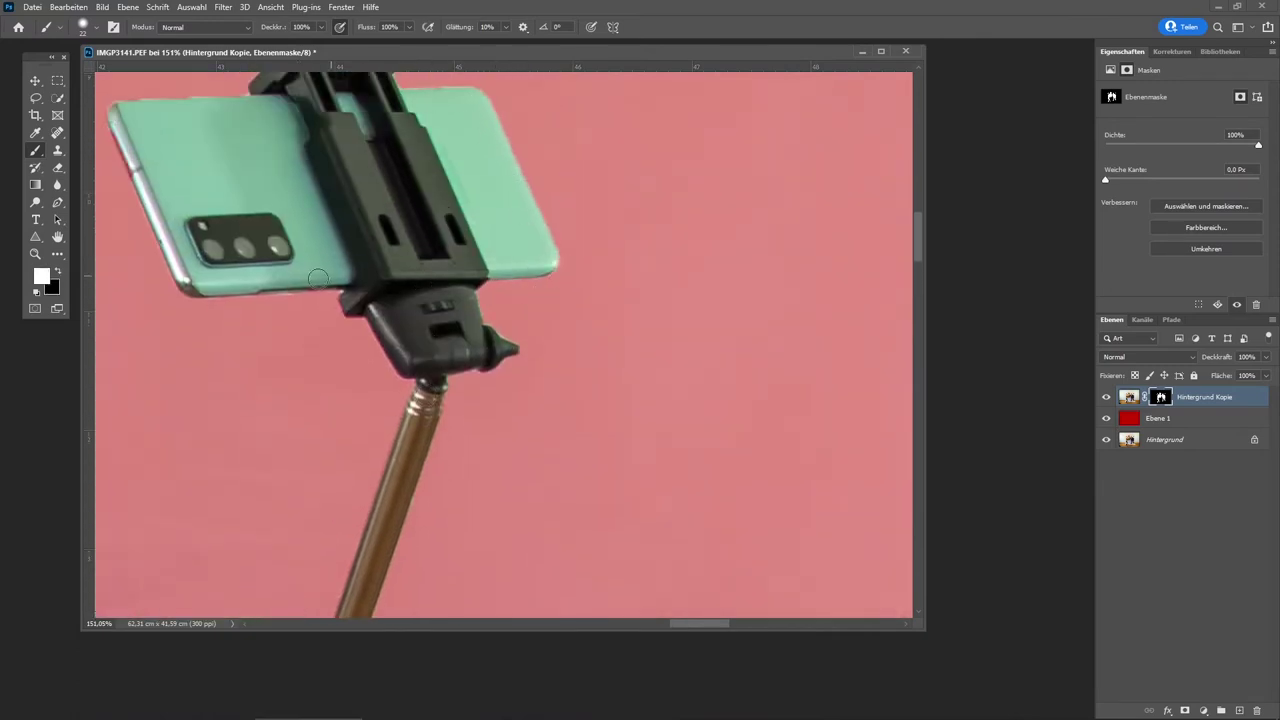
pyautogui.press('x')
pyautogui.scroll(1, 318, 278)
pyautogui.press('x')
pyautogui.hscroll(-3, 858, 497)
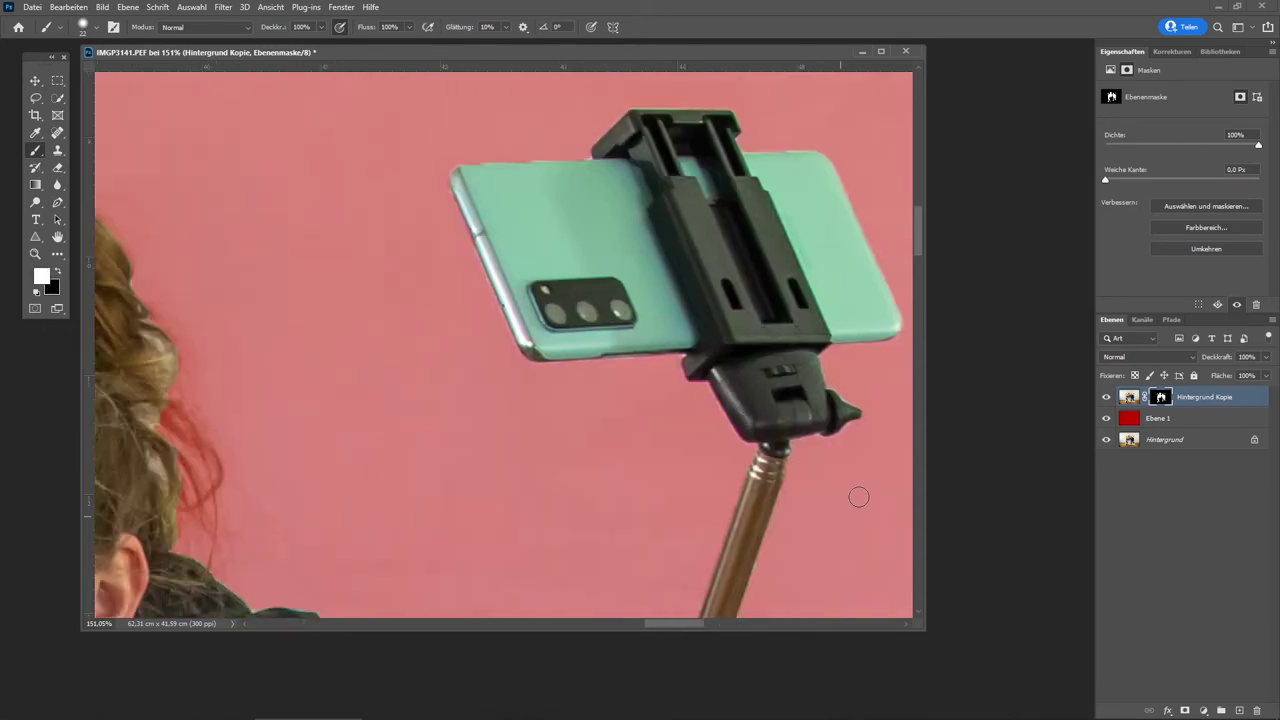
pyautogui.scroll(-4, 858, 497)
pyautogui.hscroll(-3, 516, 457)
pyautogui.press('x')
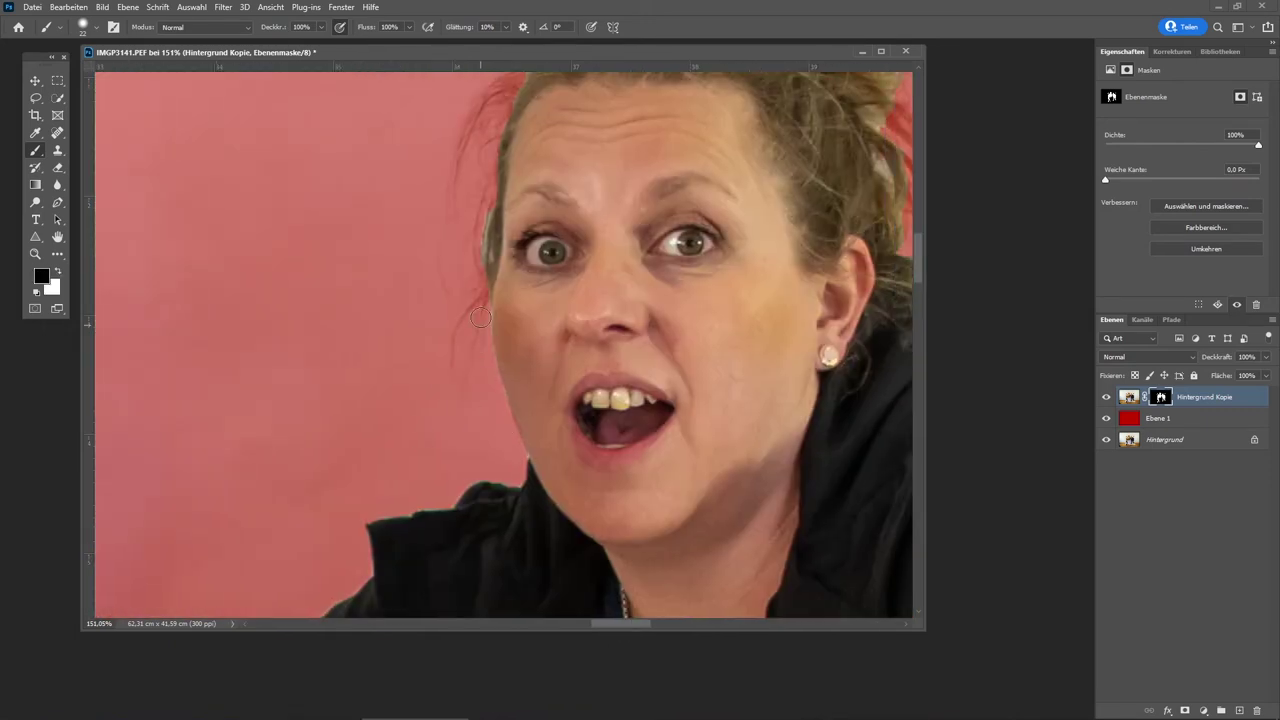
pyautogui.hscroll(3, 480, 318)
pyautogui.press('x')
pyautogui.press('x')
pyautogui.press('x')
pyautogui.scroll(2, 572, 354)
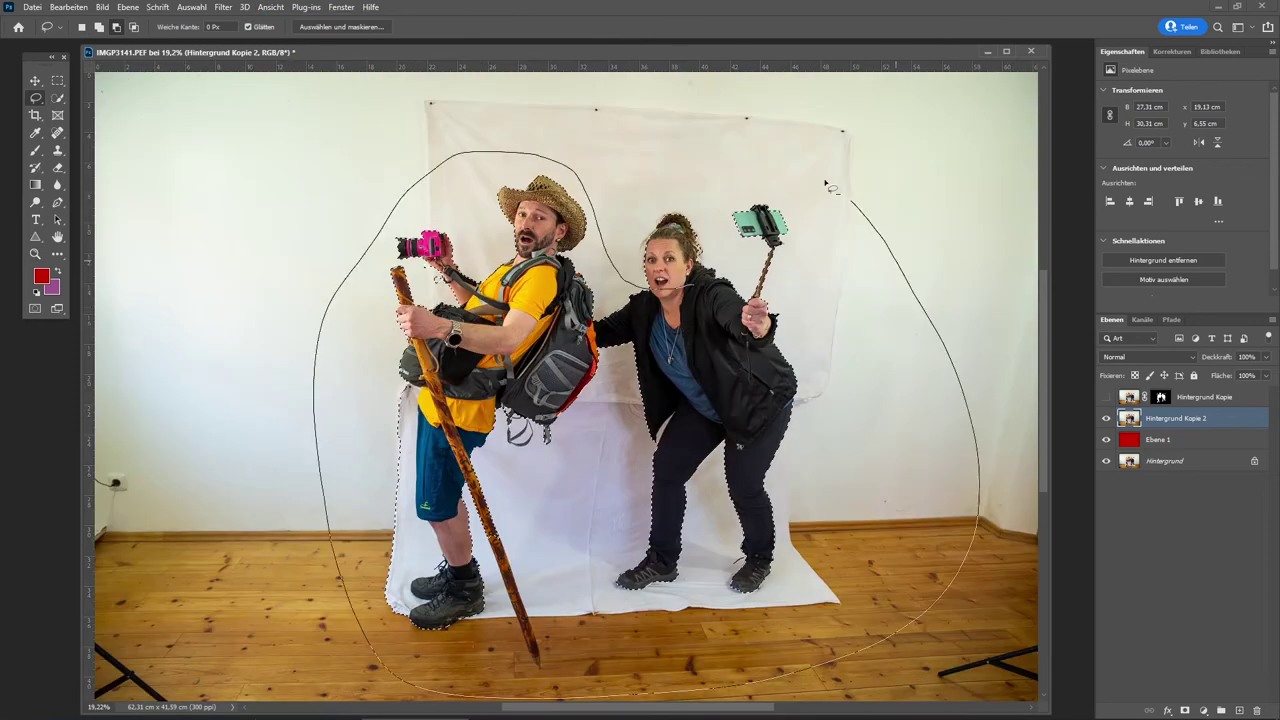
# Trim the selection to the woman's head and open Select and Mask on a black preview
pyautogui.moveTo(829, 187); pyautogui.dragTo(838, 192)
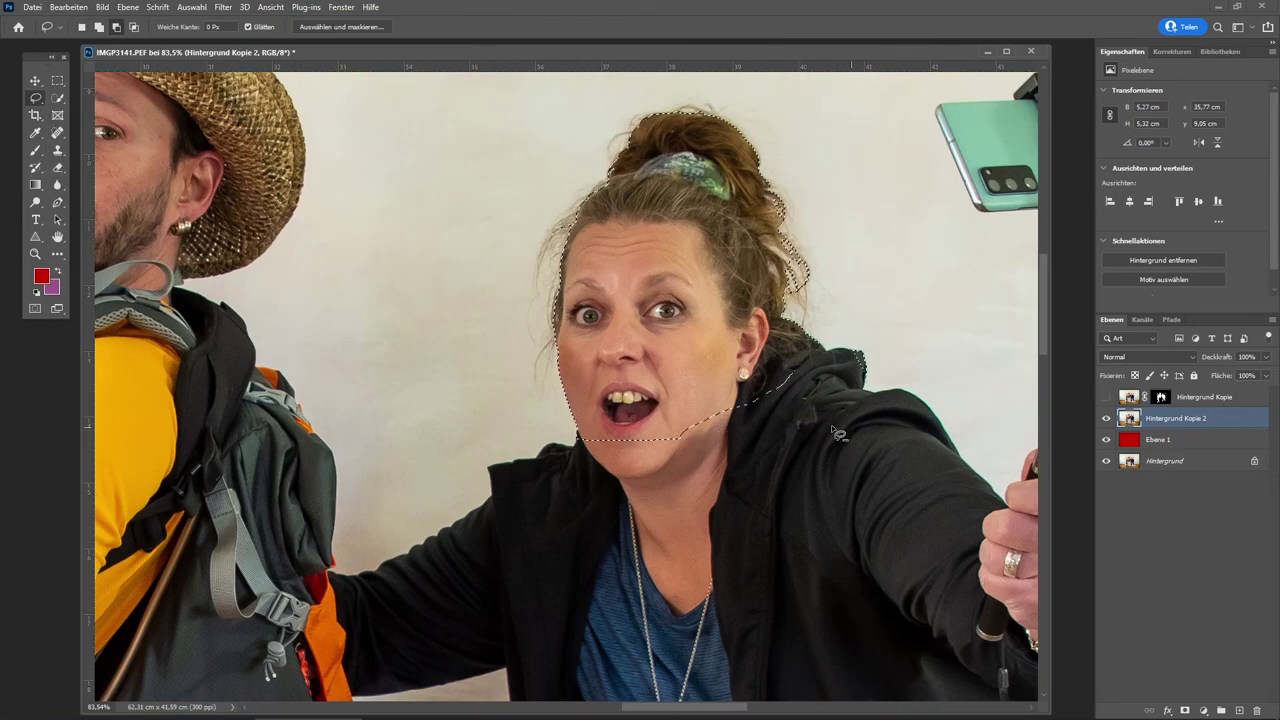
pyautogui.hotkey('ctrl', 'alt', 'r')
pyautogui.press('a')
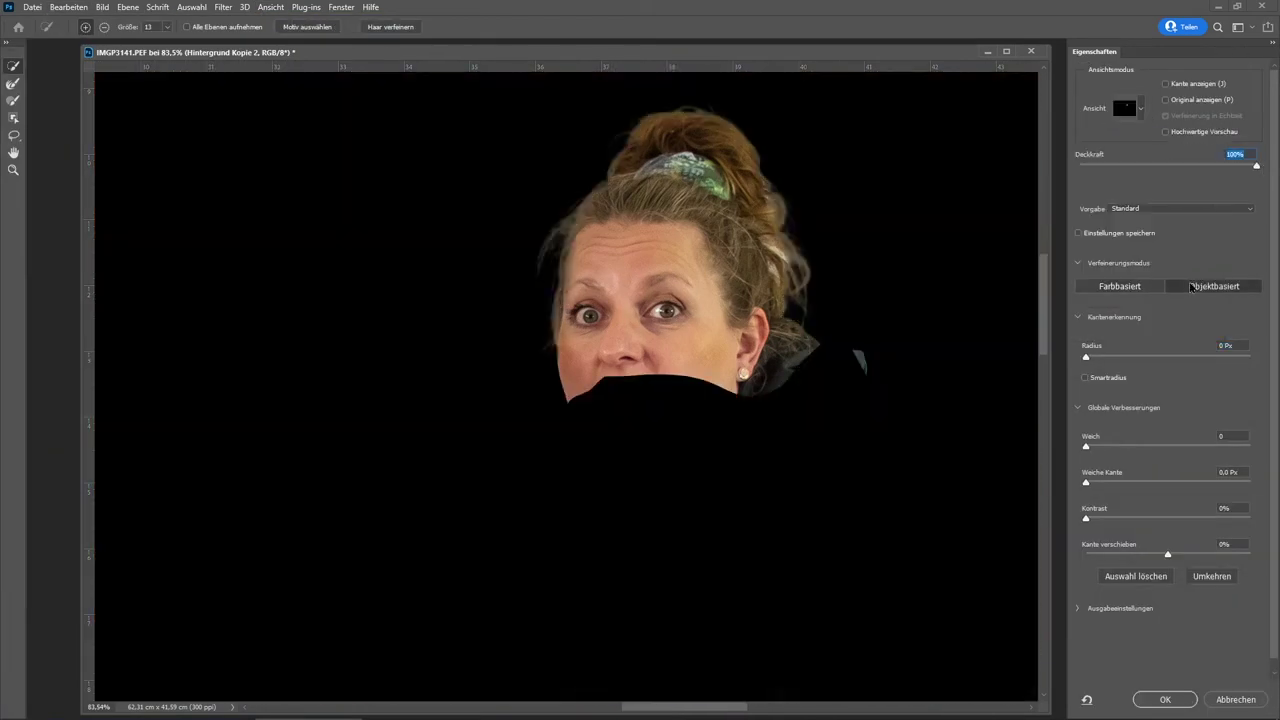
pyautogui.click(1214, 286)
# Brush the hair edges with Refine Edge, setting Radius 2 px and Shift Edge +7%
pyautogui.press('r')
pyautogui.moveTo(617, 157); pyautogui.dragTo(543, 251)
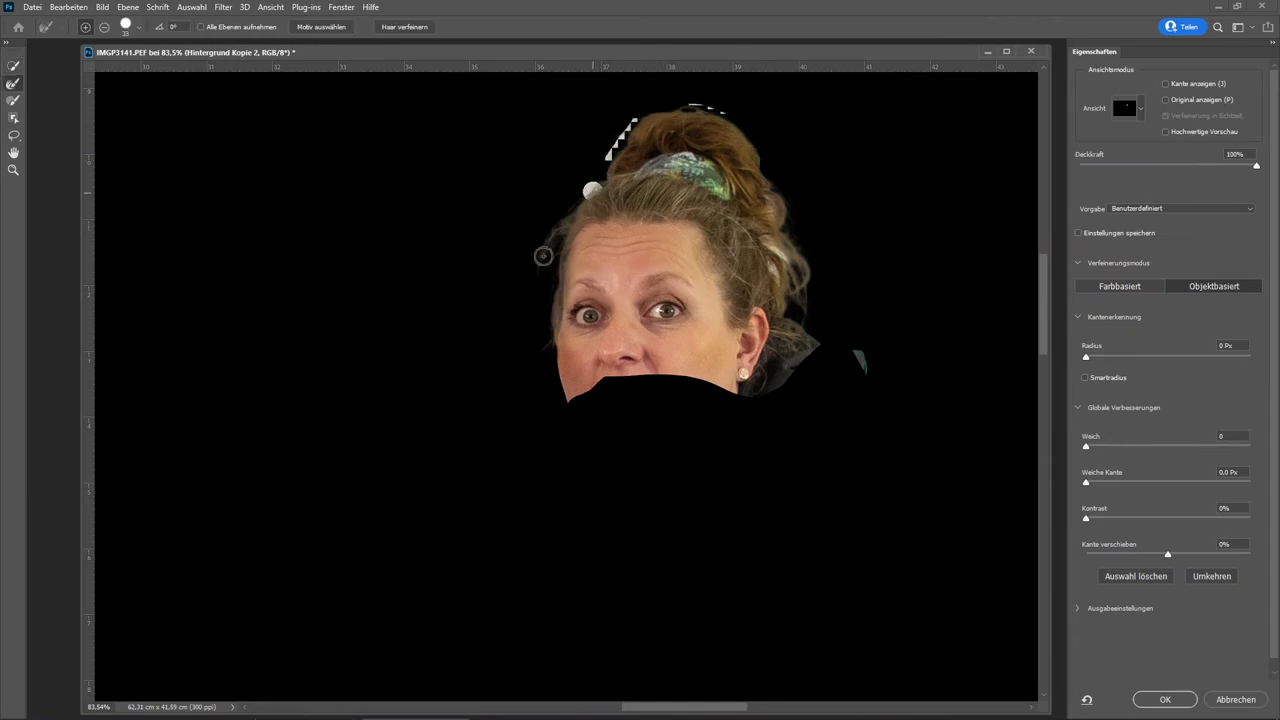
pyautogui.moveTo(609, 171); pyautogui.dragTo(769, 176)
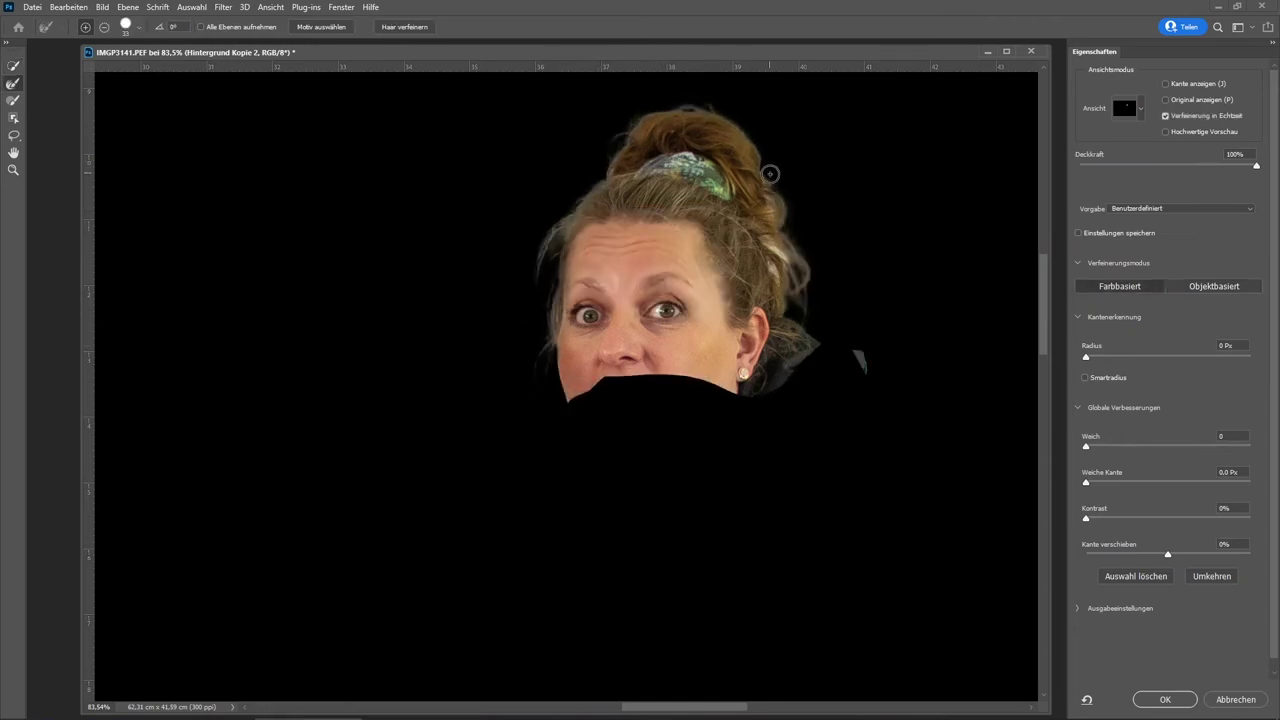
pyautogui.moveTo(1256, 165)
pyautogui.mouseDown()
pyautogui.moveTo(1220, 165)
pyautogui.moveTo(1256, 165)
pyautogui.mouseUp()
pyautogui.moveTo(1086, 357); pyautogui.dragTo(1105, 357)
pyautogui.moveTo(1167, 557); pyautogui.dragTo(1174, 558)
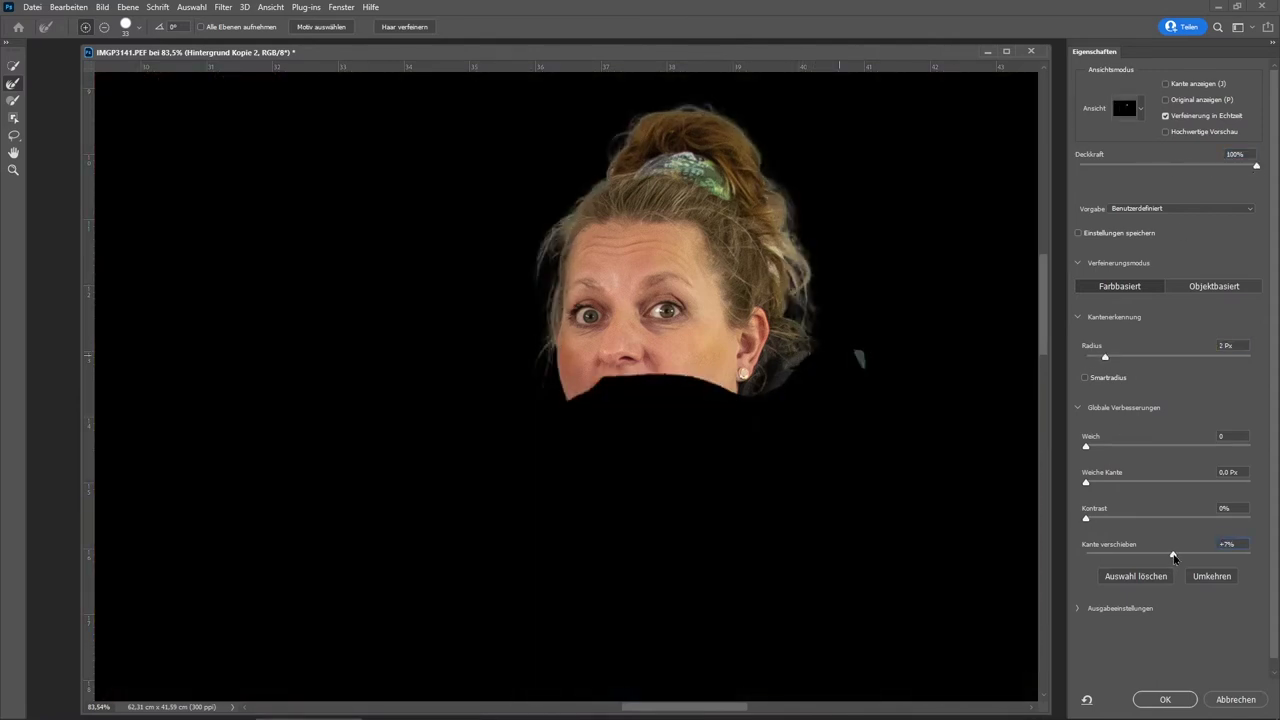
# Output the refined selection as a layer mask and paint away stray hair beside the woman's face
pyautogui.click(1165, 699)
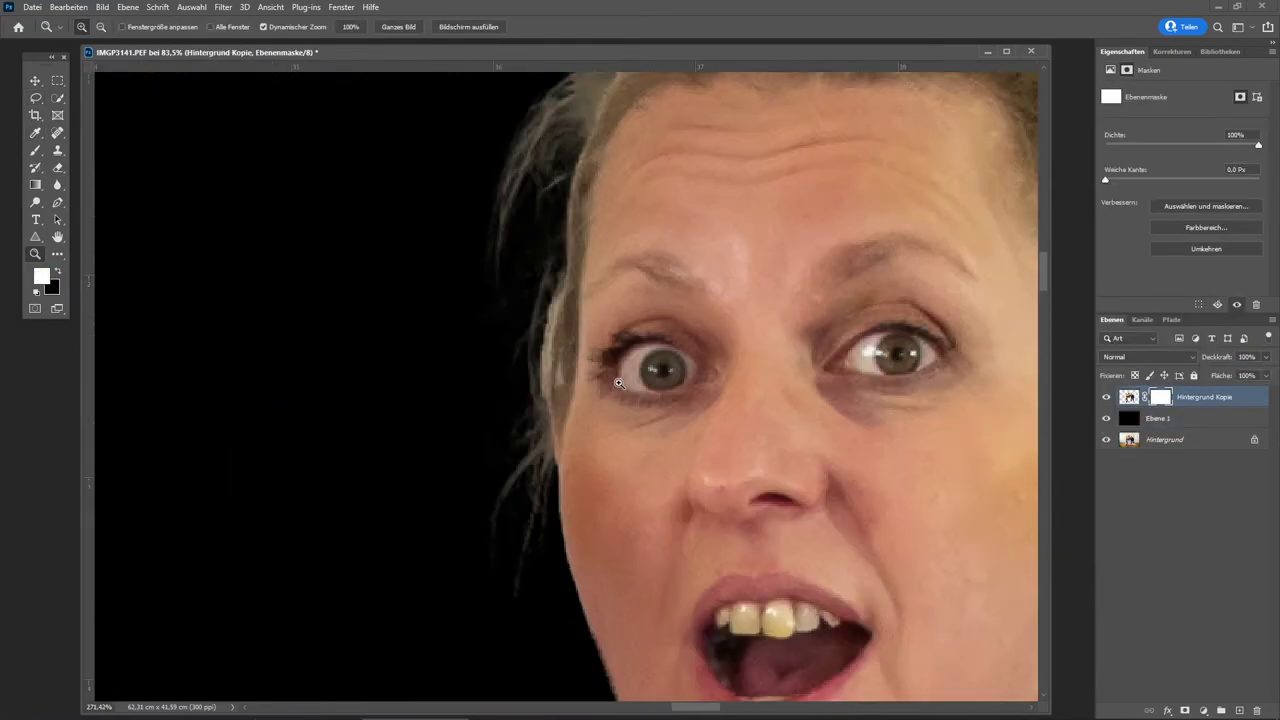
pyautogui.press('x')
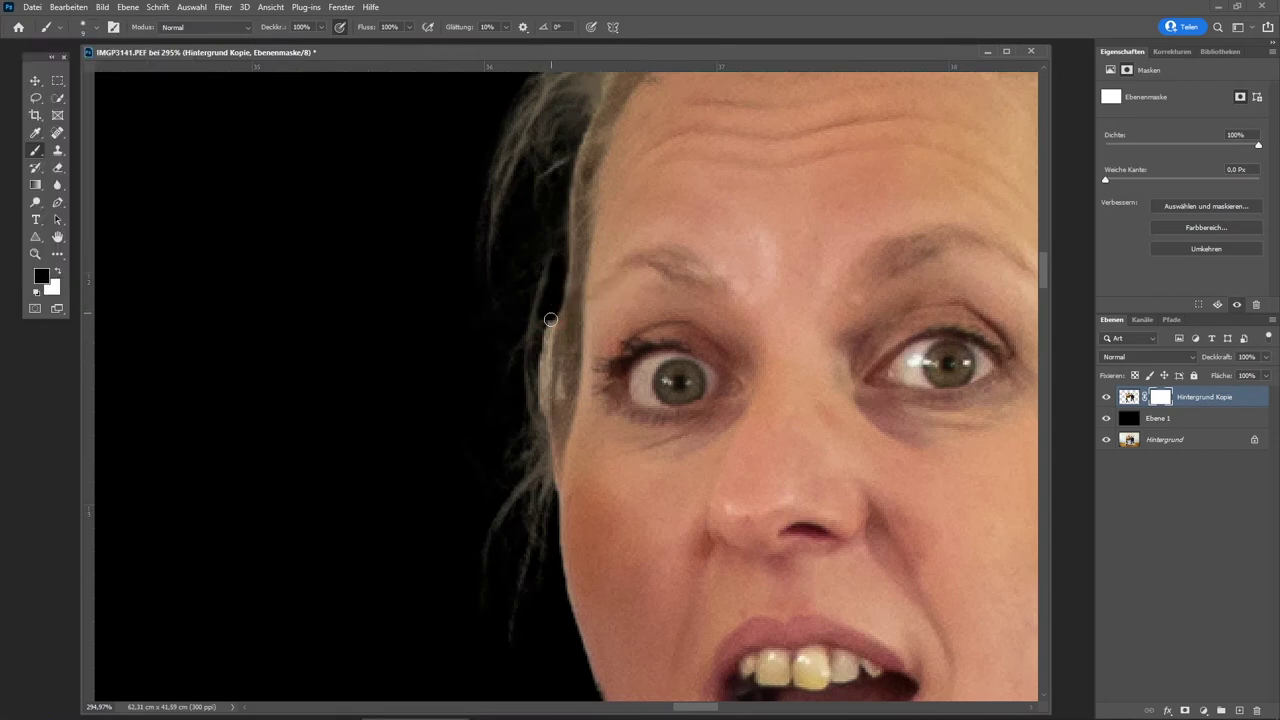
pyautogui.moveTo(556, 262); pyautogui.dragTo(525, 343)
pyautogui.scroll(3, 508, 369)
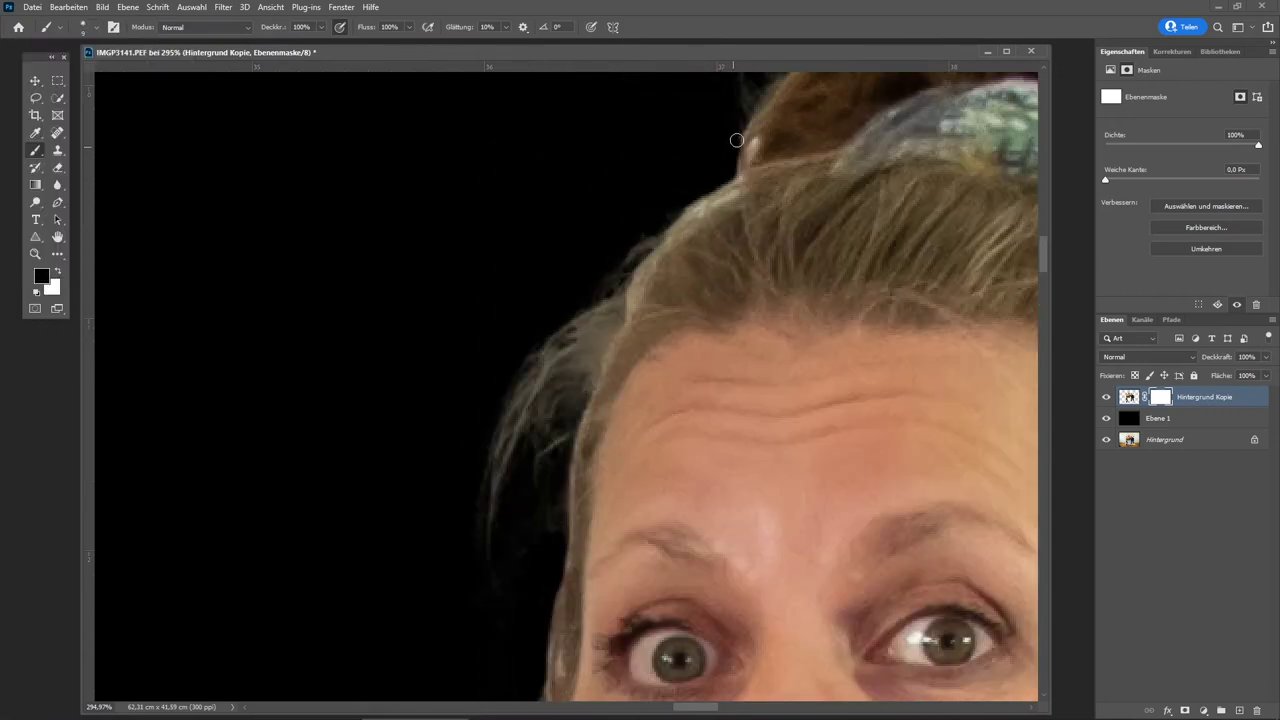
pyautogui.scroll(2, 737, 134)
pyautogui.scroll(-1, 700, 701)
pyautogui.hscroll(5, 563, 291)
pyautogui.scroll(1, 563, 291)
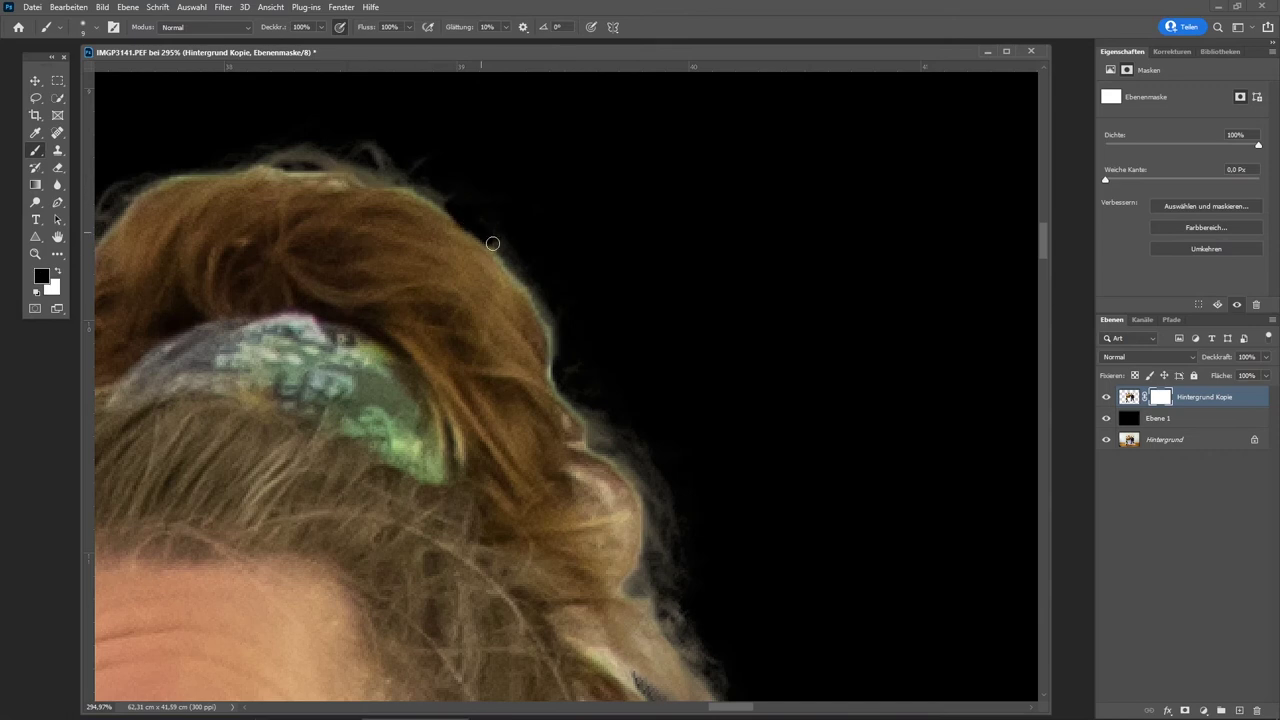
pyautogui.hscroll(-3, 400, 155)
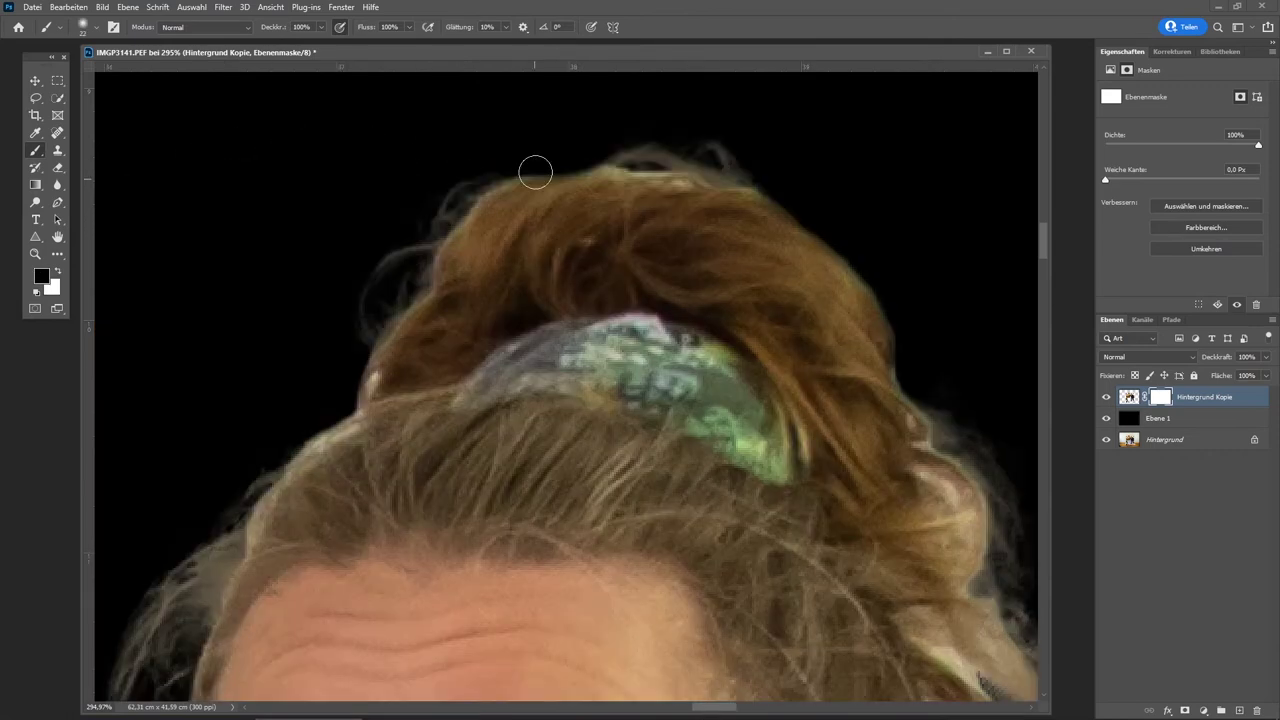
pyautogui.scroll(-5, 300, 431)
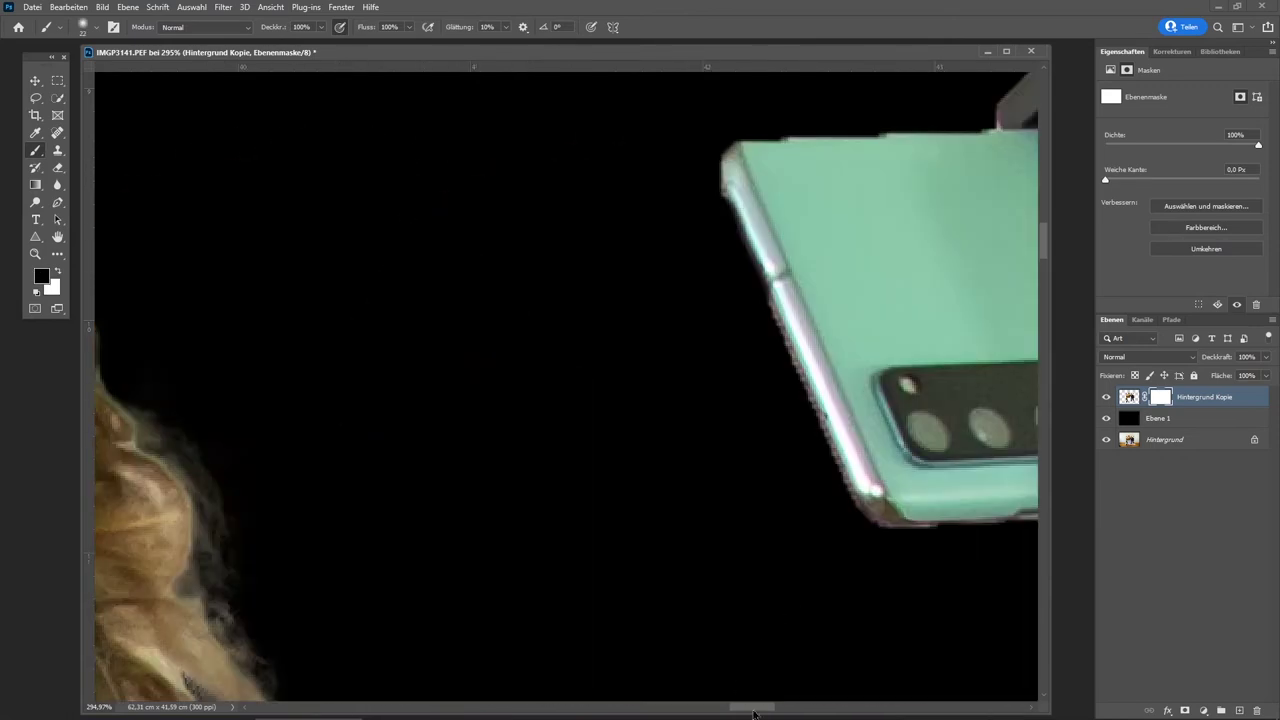
pyautogui.hscroll(2, 787, 584)
pyautogui.press('[')
pyautogui.press('[')
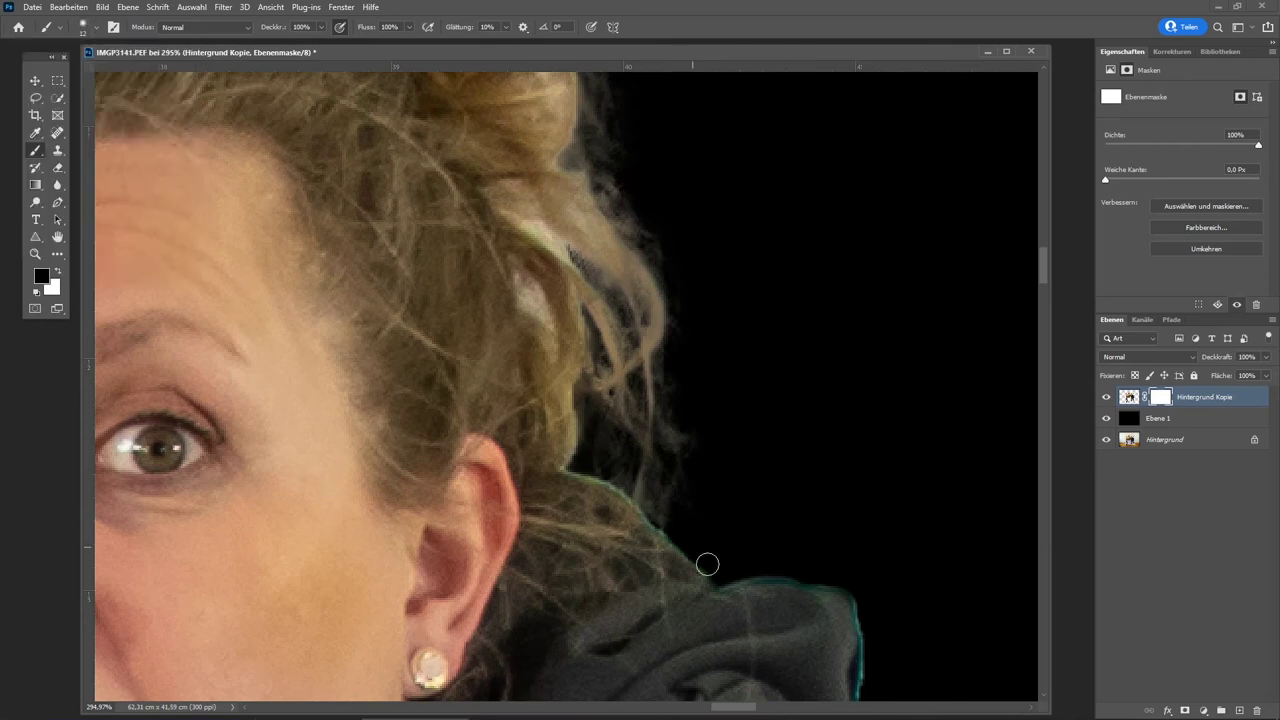
pyautogui.scroll(-2, 870, 593)
pyautogui.scroll(-1, 909, 557)
# Run the Camera Raw filter on the cut-out and fit both hikers on screen
pyautogui.hotkey('ctrl', '0')
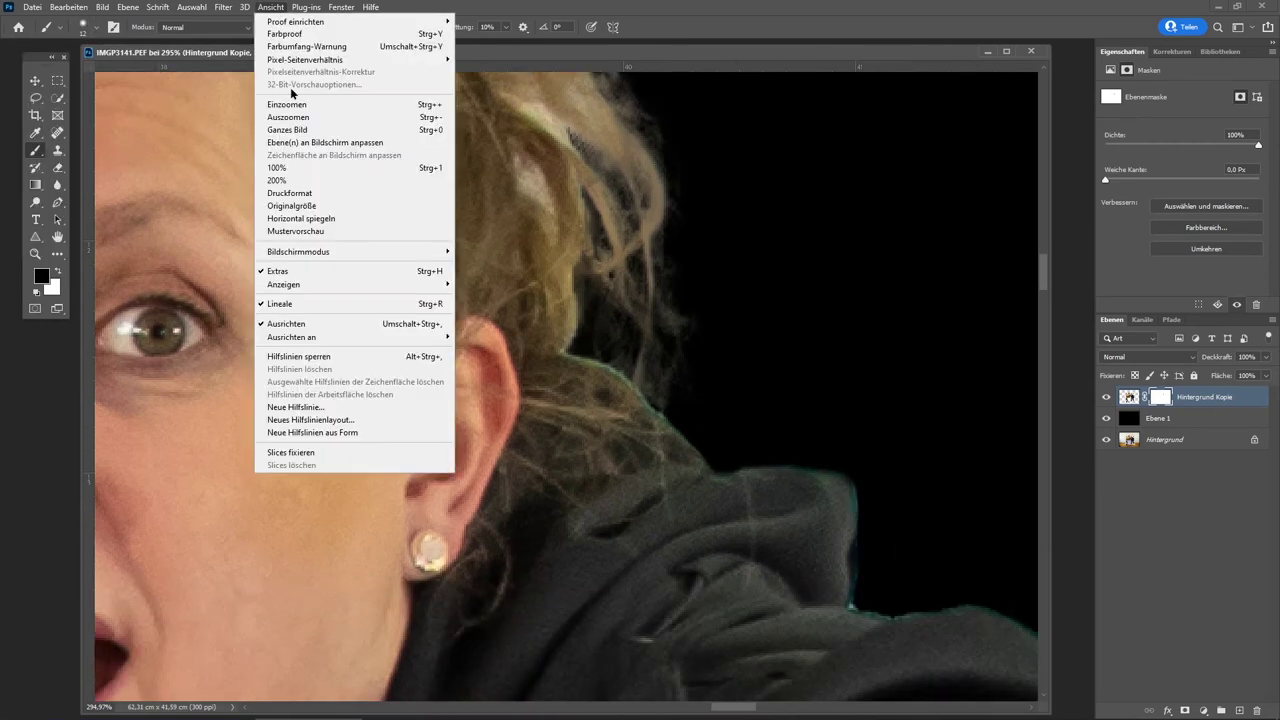
pyautogui.click(223, 7)
pyautogui.click(260, 103)
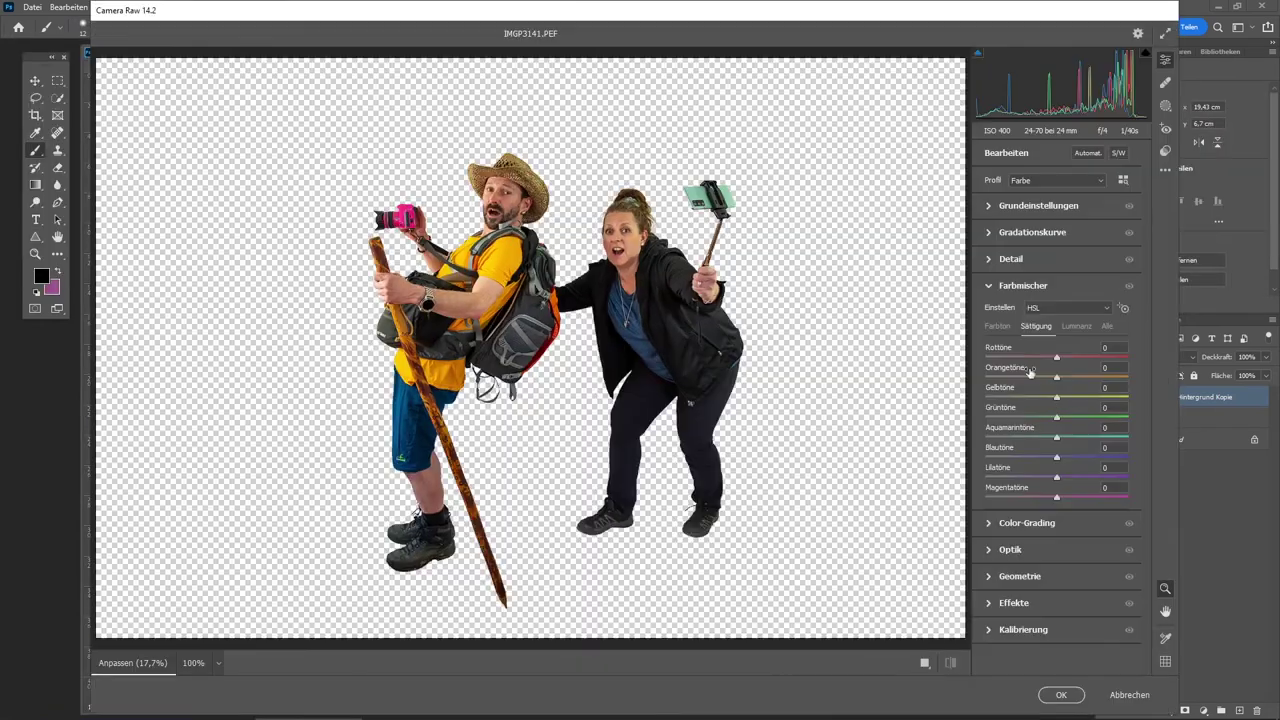
pyautogui.press('Return')
pyautogui.scroll(5, 634, 229)
pyautogui.click(68, 7)
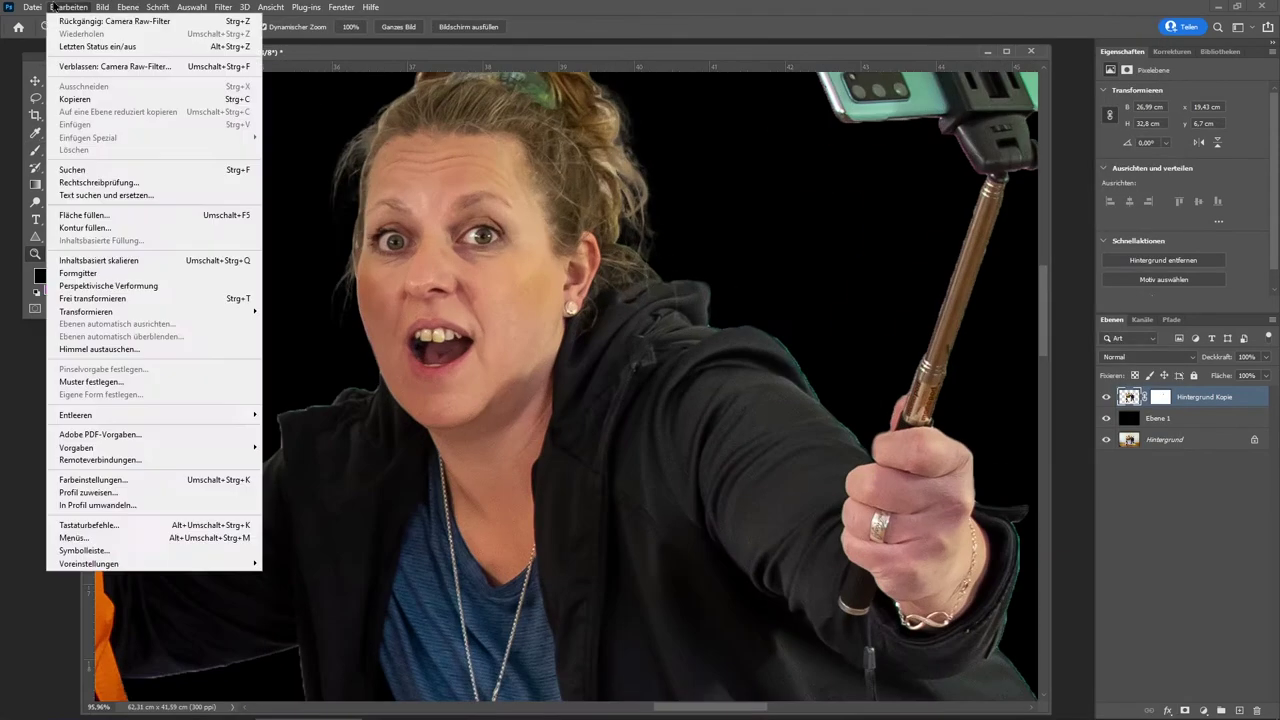
pyautogui.click(287, 129)
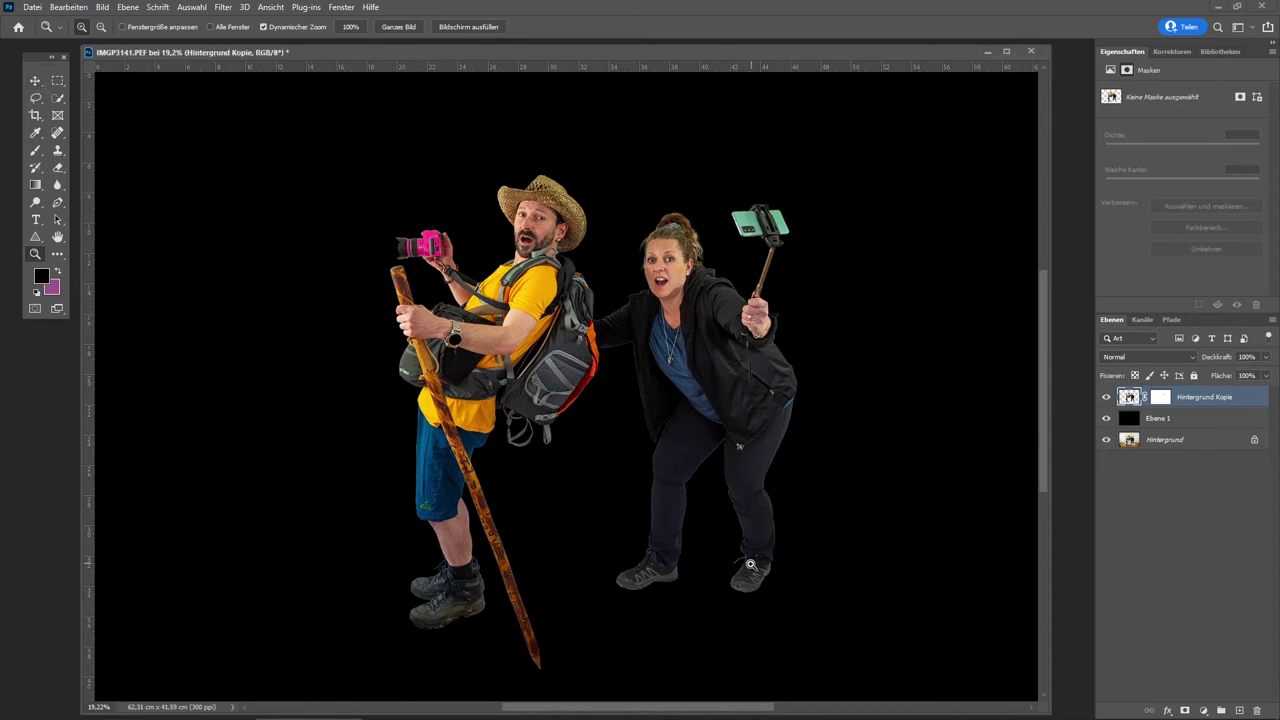
# Apply the layer mask on the Hintergrund Kopie layer with Ebenenmaske anwenden
pyautogui.click(1160, 400)
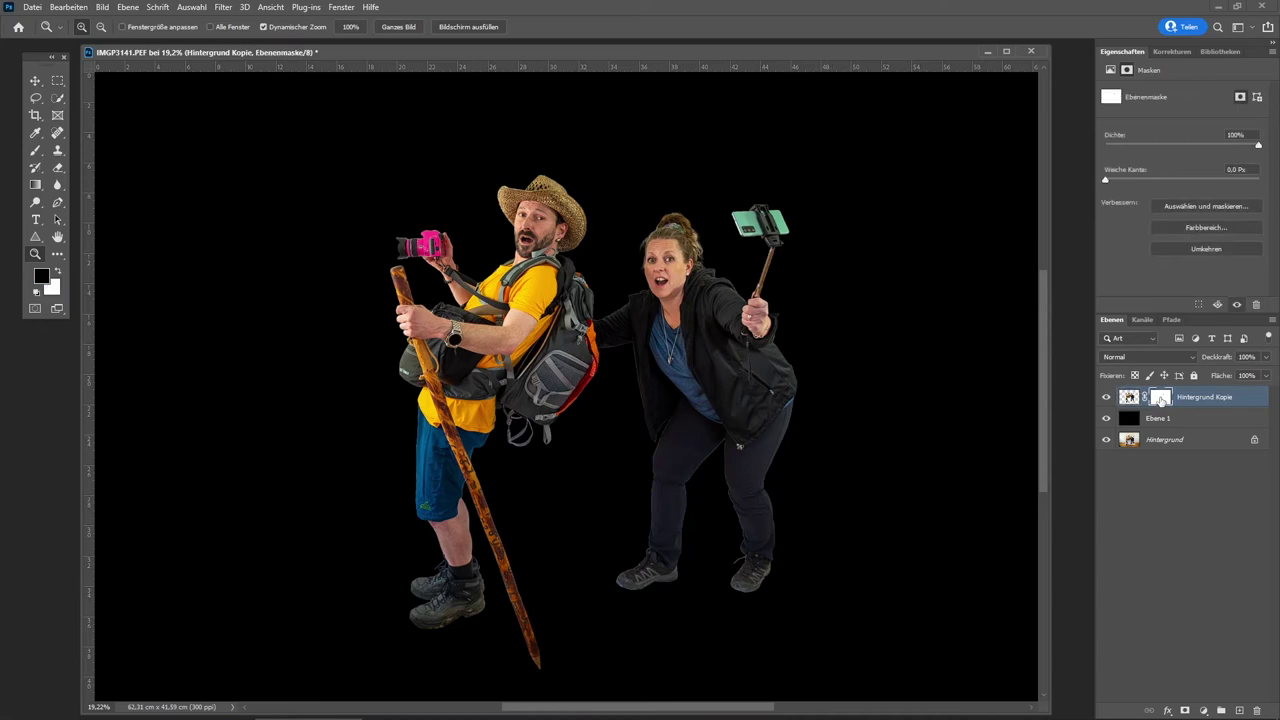
pyautogui.rightClick(1160, 400)
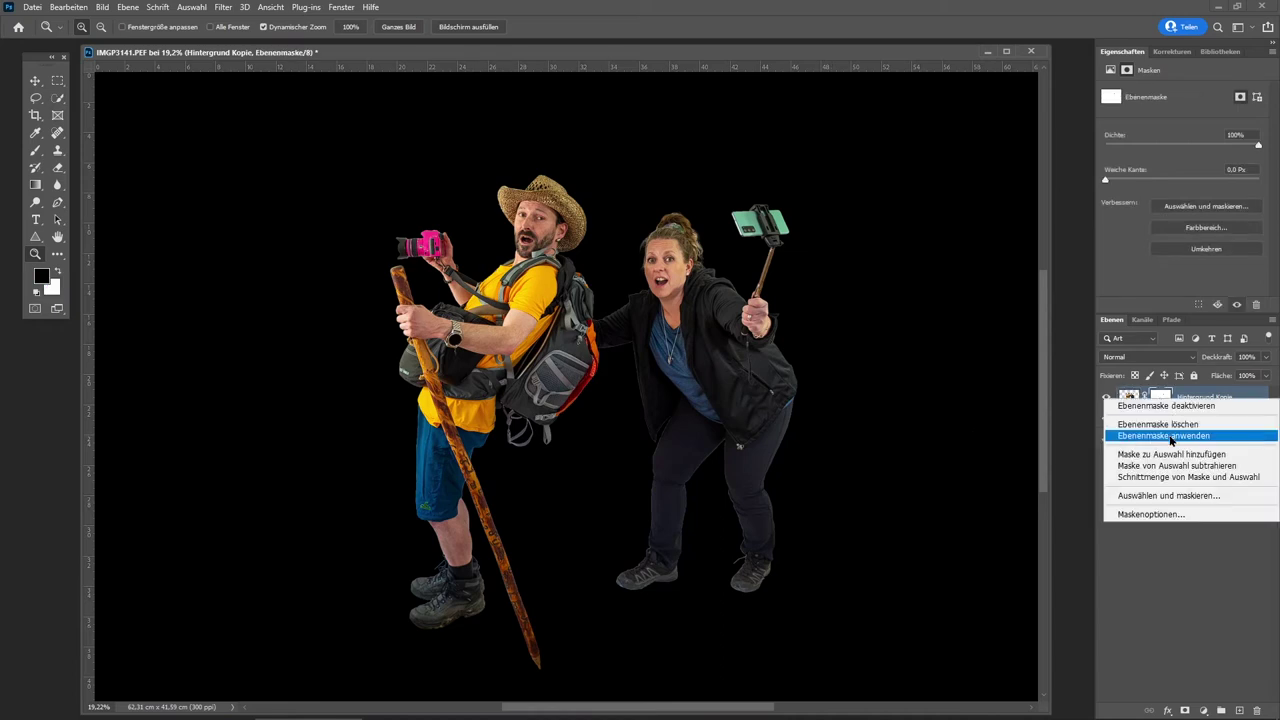
pyautogui.click(1172, 437)
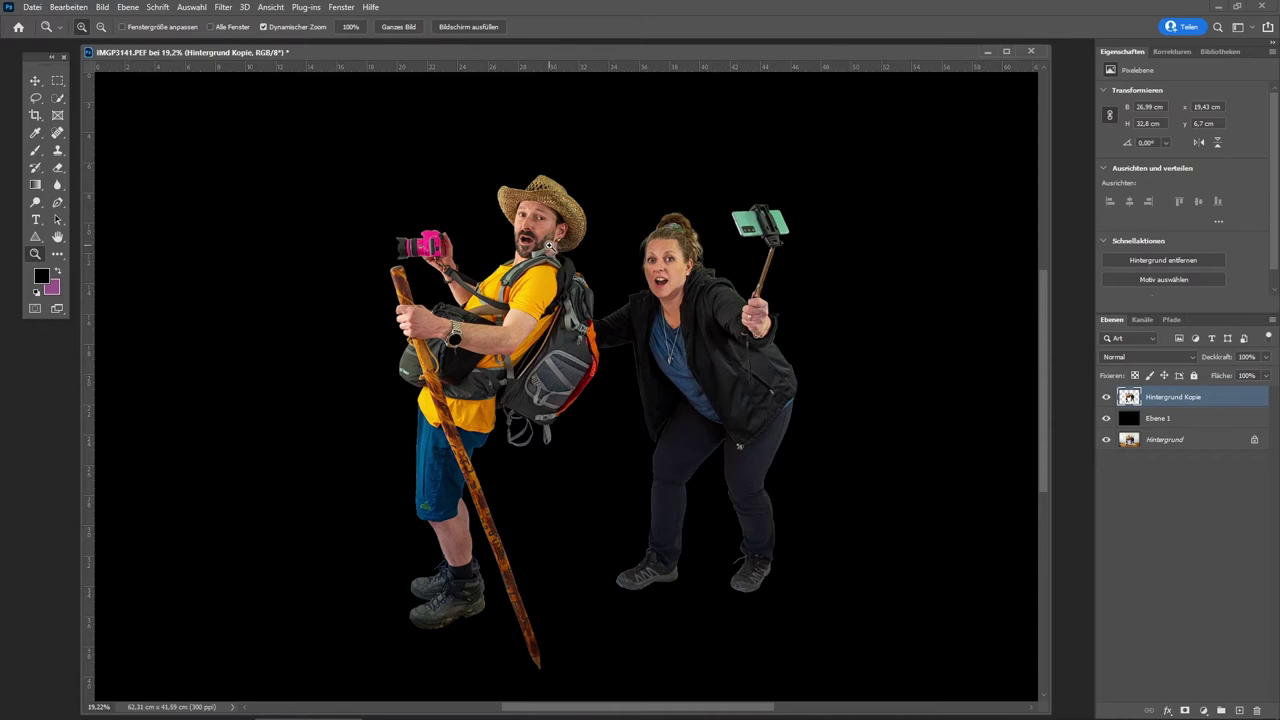
# Zoom in closely on the strap under the man's chin
pyautogui.moveTo(549, 246); pyautogui.dragTo(512, 262)
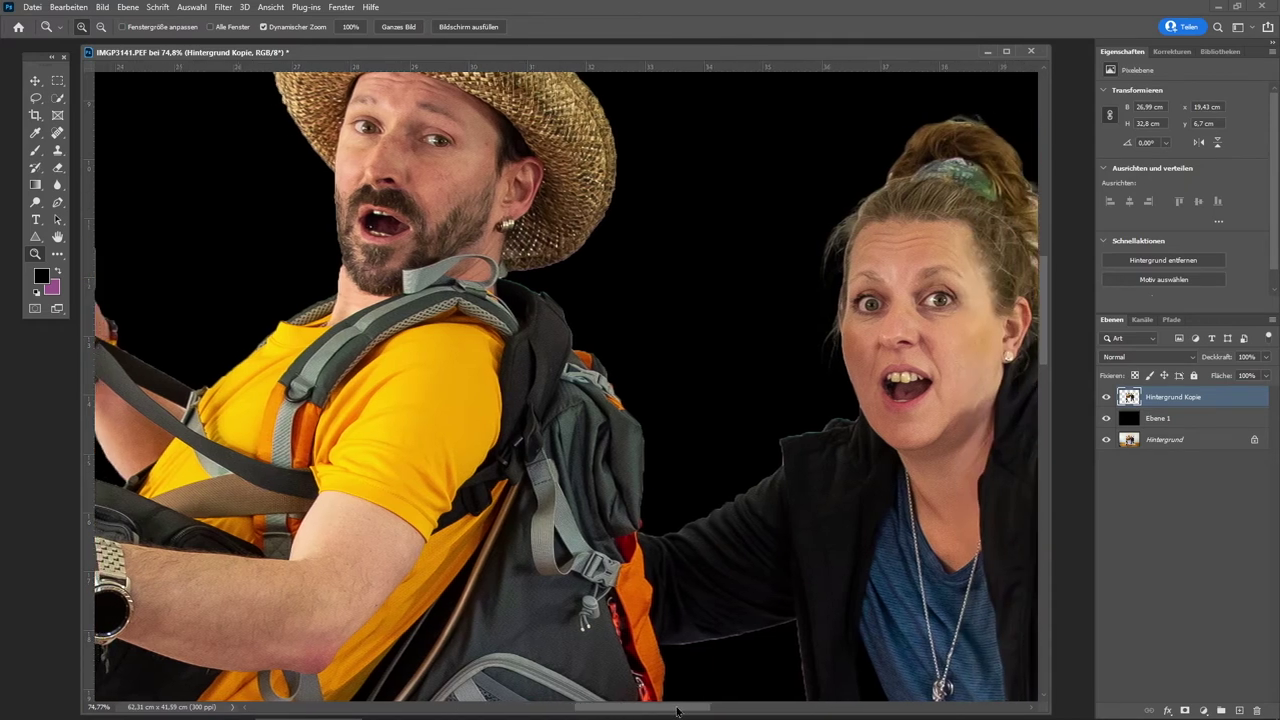
pyautogui.moveTo(667, 711); pyautogui.dragTo(663, 711)
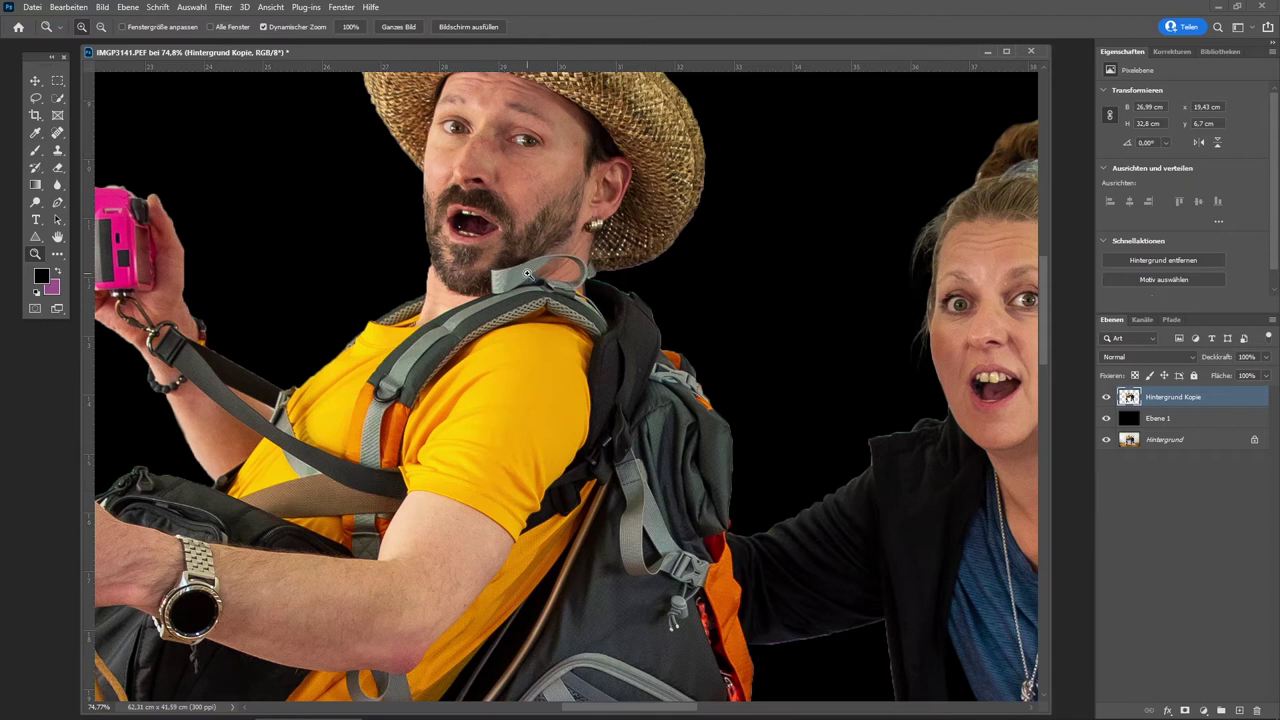
pyautogui.moveTo(527, 273); pyautogui.dragTo(571, 308)
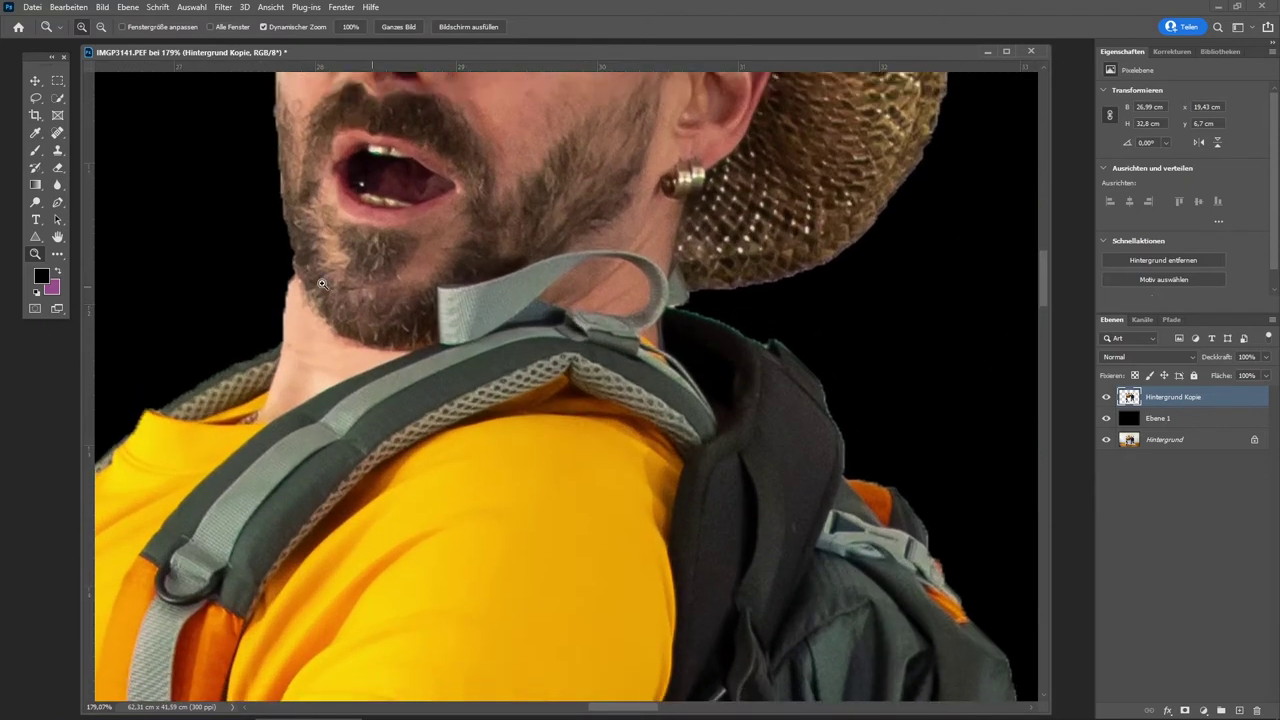
pyautogui.click(58, 100)
# With a ~21 px Clone Stamp sampled from the beard, paint over the top of the strap
pyautogui.rightClick(57, 132)
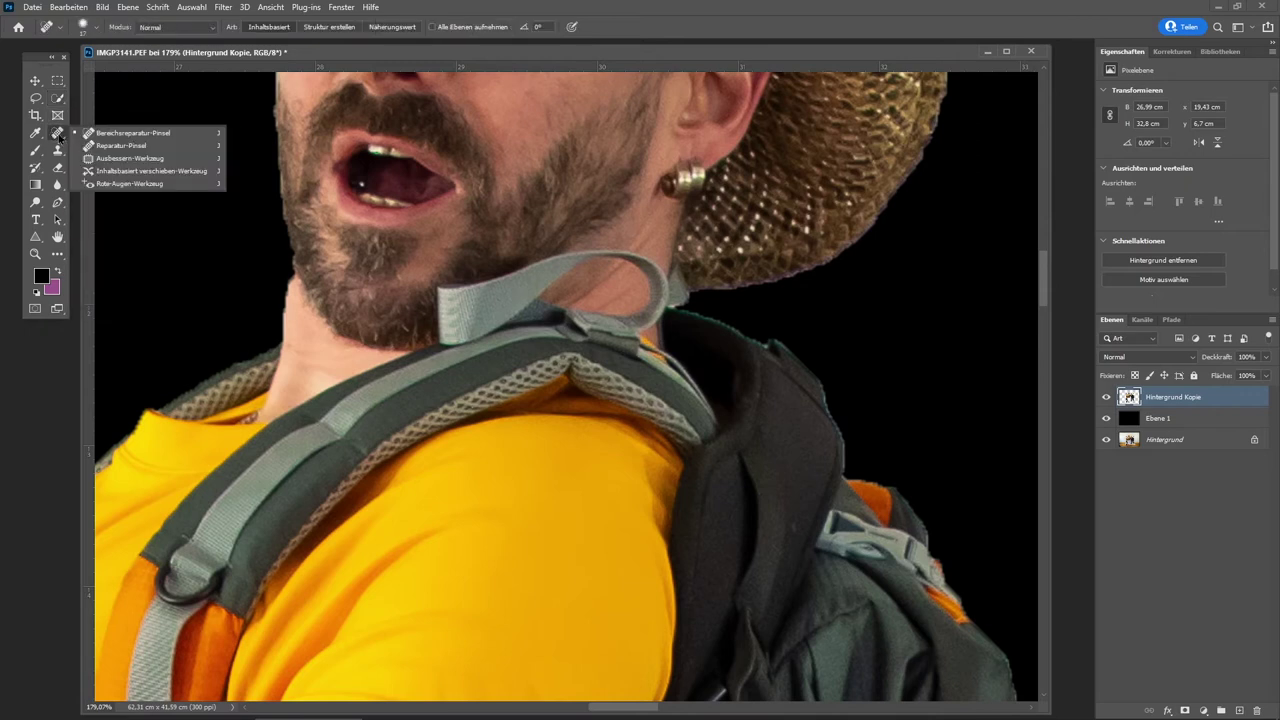
pyautogui.click(90, 138)
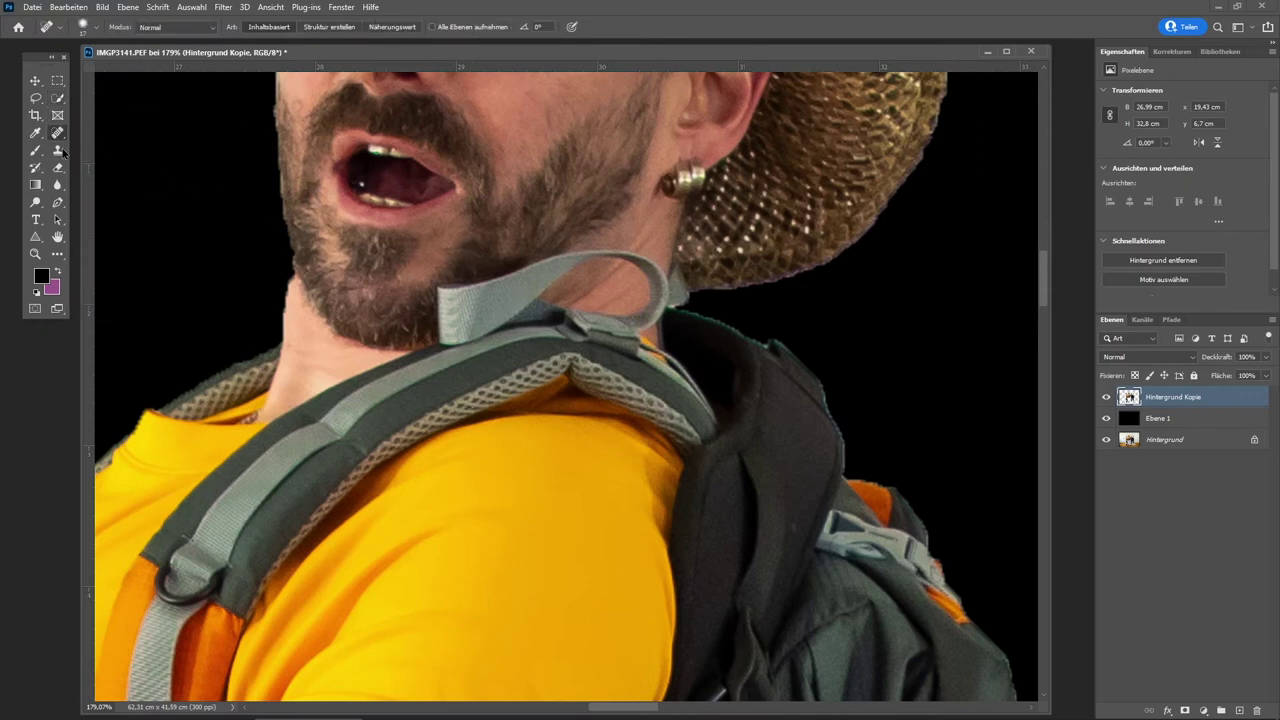
pyautogui.click(59, 151)
pyautogui.moveTo(517, 261); pyautogui.dragTo(520, 253)
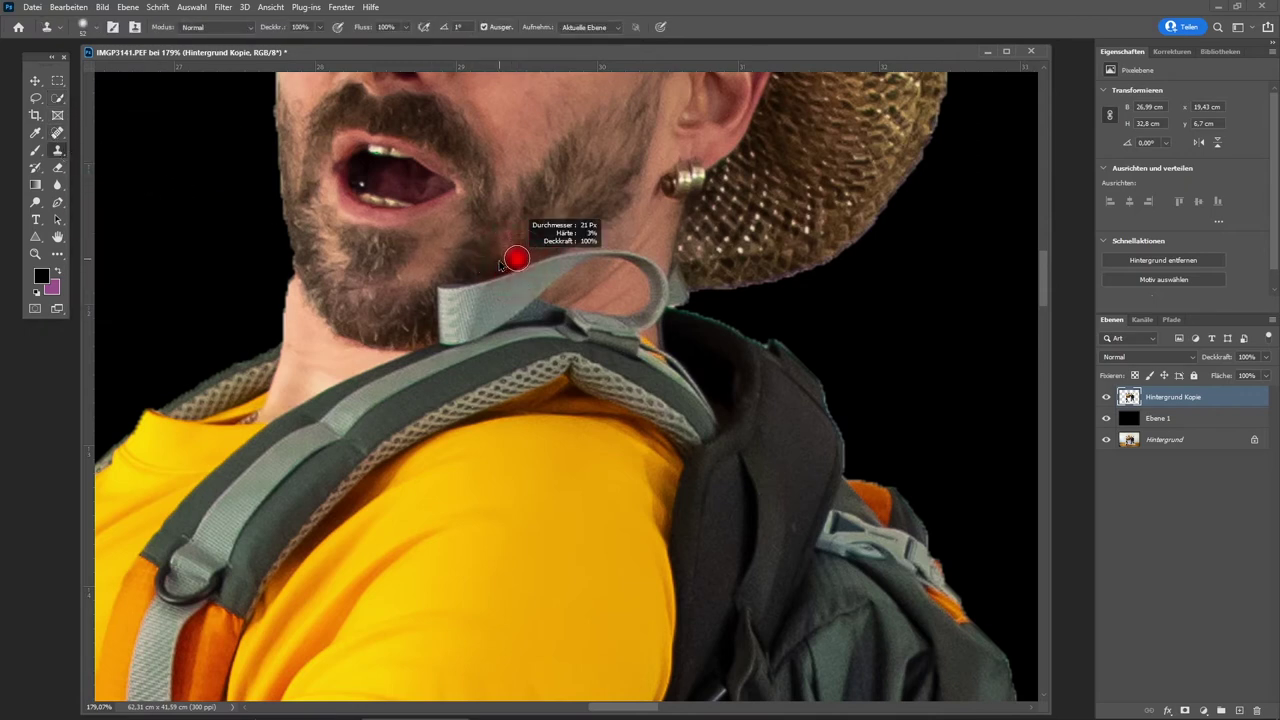
pyautogui.keyDown('alt'); pyautogui.click(469, 269); pyautogui.keyUp('alt')
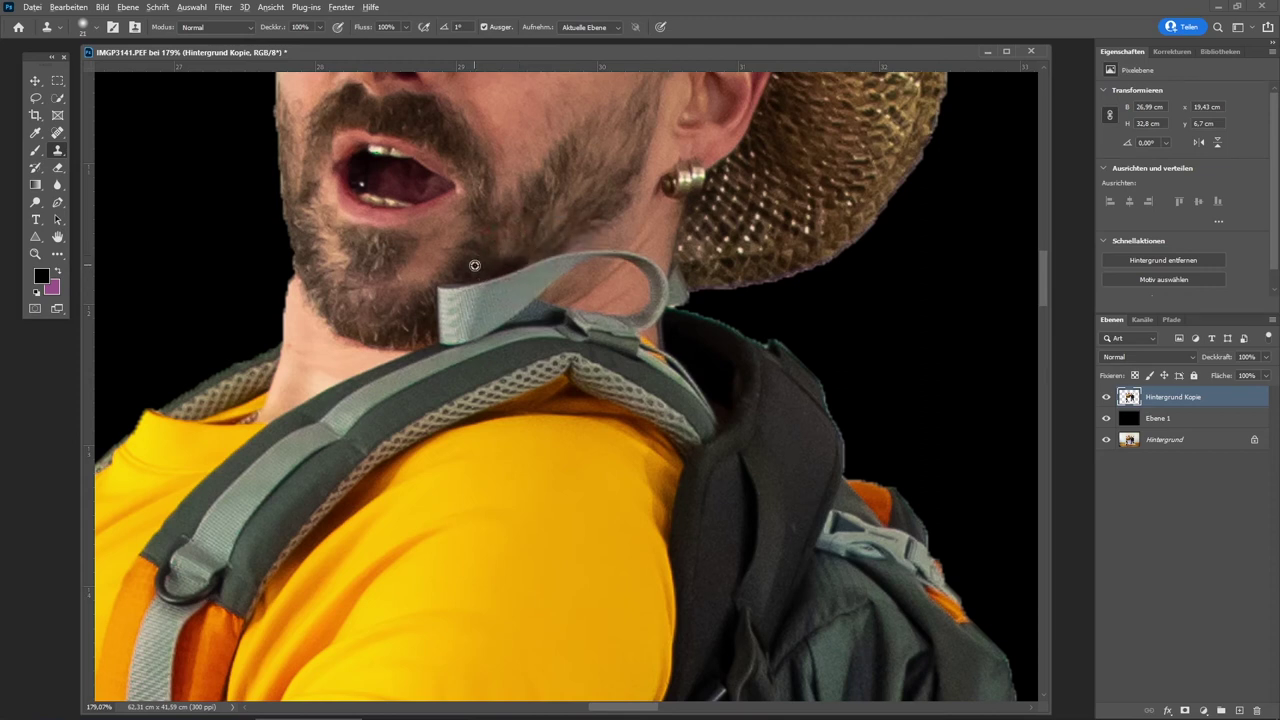
pyautogui.moveTo(449, 289)
pyautogui.mouseDown()
pyautogui.moveTo(476, 269)
pyautogui.moveTo(457, 297)
pyautogui.mouseUp()
pyautogui.moveTo(463, 271)
pyautogui.mouseDown()
pyautogui.moveTo(438, 307)
pyautogui.moveTo(449, 306)
pyautogui.moveTo(414, 329)
pyautogui.mouseUp()
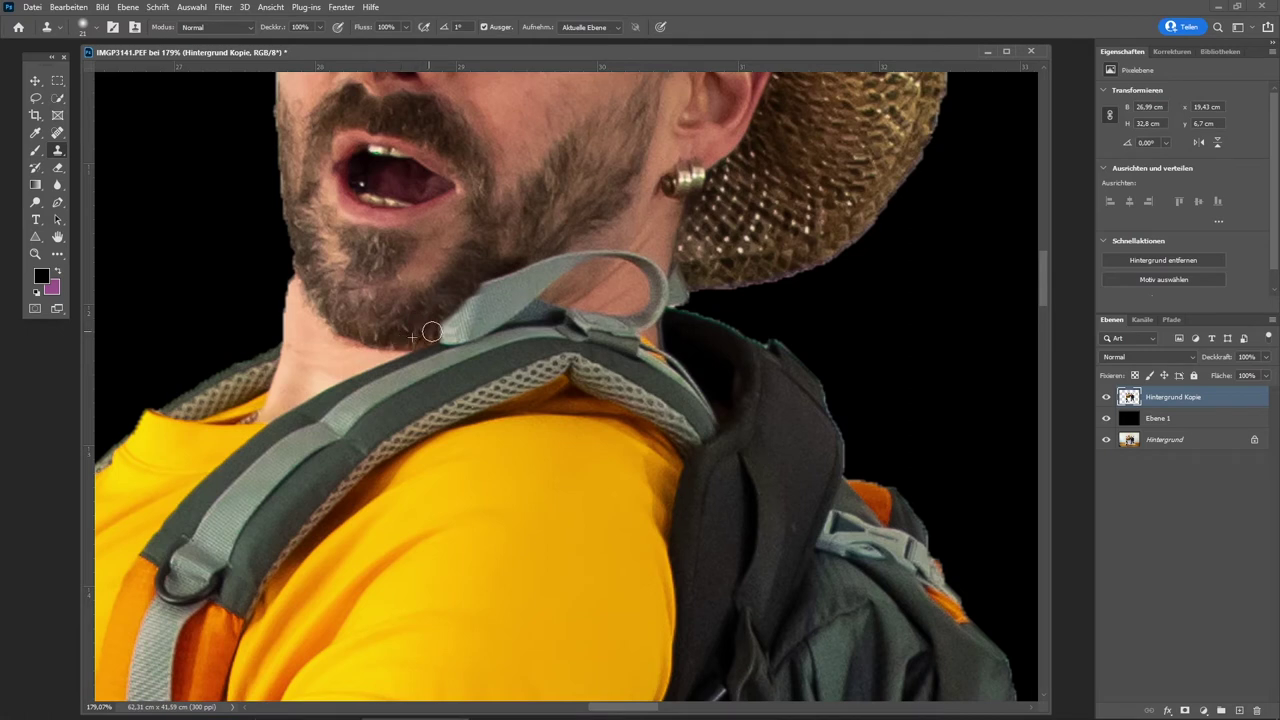
pyautogui.moveTo(423, 336); pyautogui.dragTo(419, 356)
pyautogui.moveTo(436, 343); pyautogui.dragTo(451, 349)
pyautogui.moveTo(447, 351); pyautogui.dragTo(498, 335)
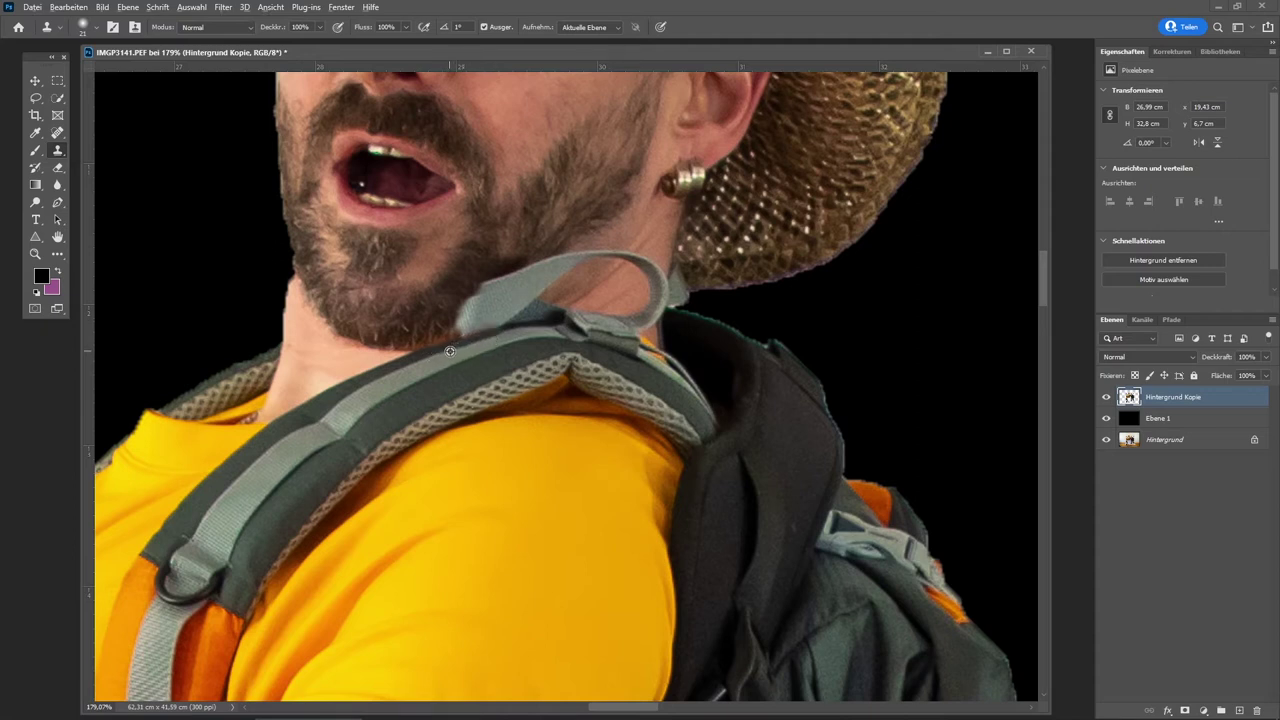
# Resample the beard and cover the strap's left end and chin edge with cloned texture
pyautogui.keyDown('alt'); pyautogui.click(470, 346); pyautogui.keyUp('alt')
pyautogui.keyDown('alt'); pyautogui.click(463, 346); pyautogui.keyUp('alt')
pyautogui.moveTo(468, 279); pyautogui.dragTo(498, 282)
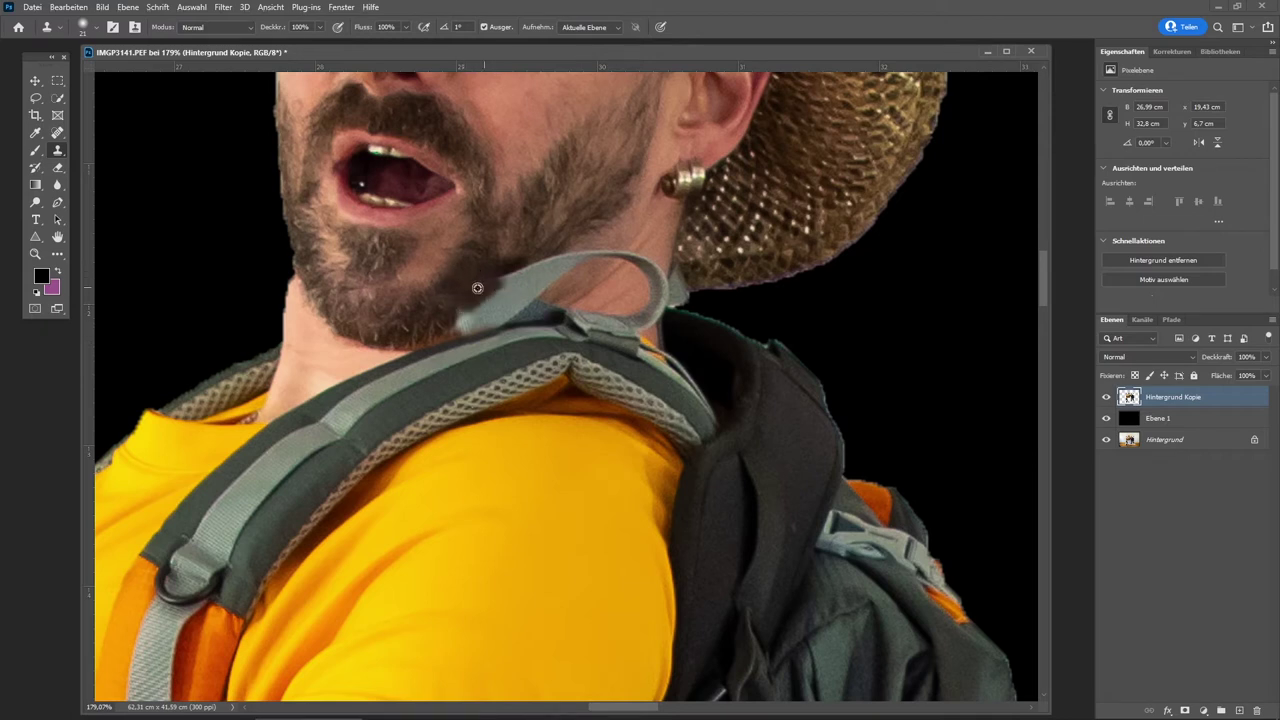
pyautogui.moveTo(466, 300); pyautogui.dragTo(455, 320)
pyautogui.moveTo(514, 266); pyautogui.dragTo(506, 282)
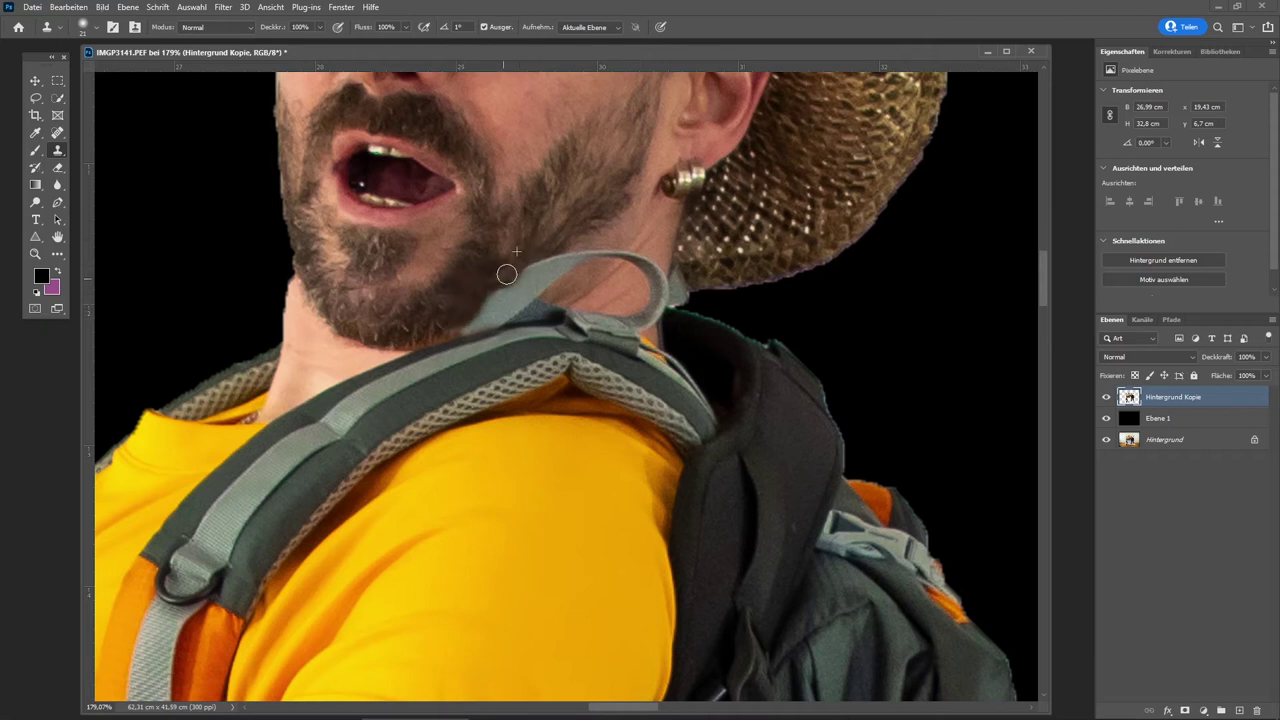
pyautogui.keyDown('alt'); pyautogui.click(588, 229); pyautogui.keyUp('alt')
pyautogui.moveTo(563, 255); pyautogui.dragTo(505, 297)
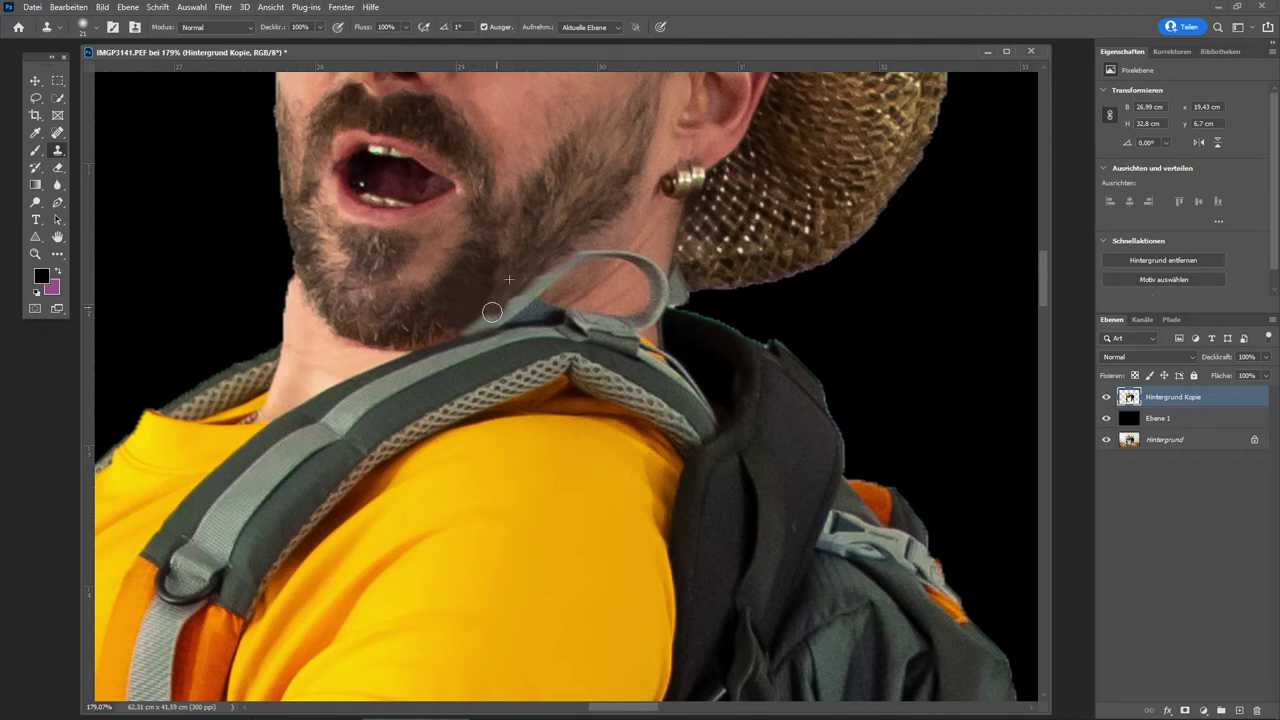
pyautogui.moveTo(492, 310); pyautogui.dragTo(453, 341)
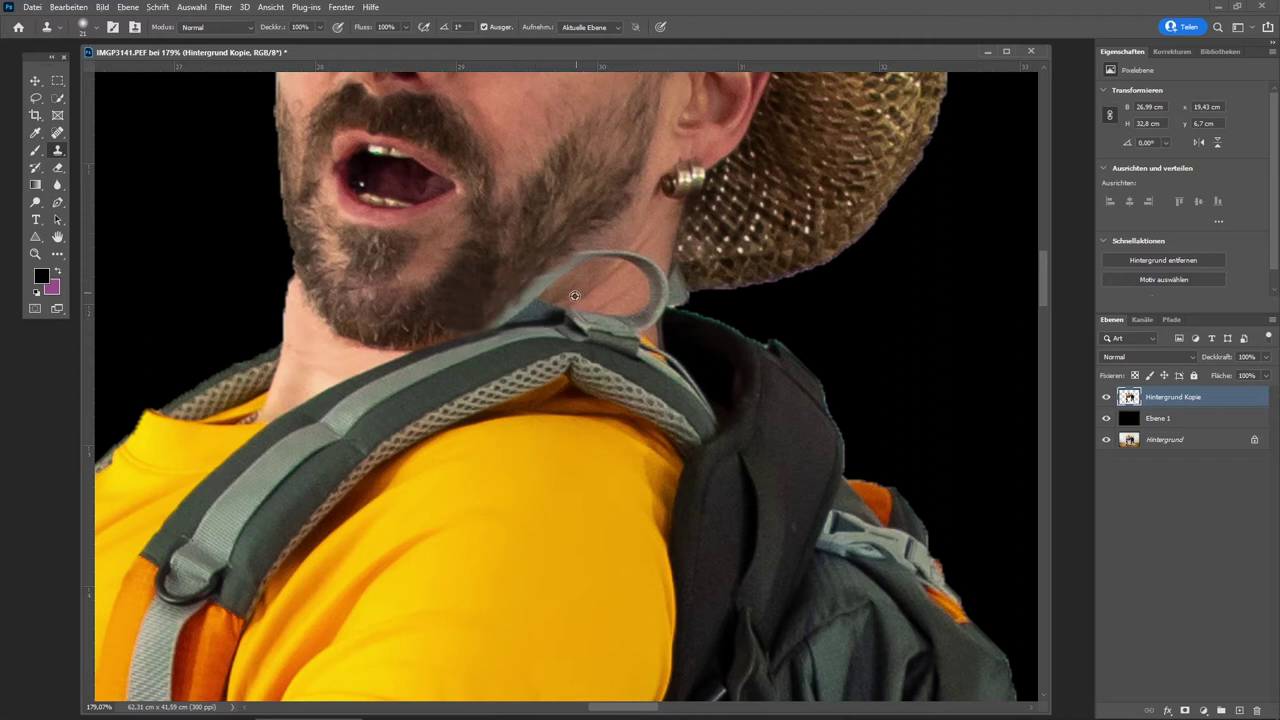
pyautogui.keyDown('alt'); pyautogui.click(554, 294); pyautogui.keyUp('alt')
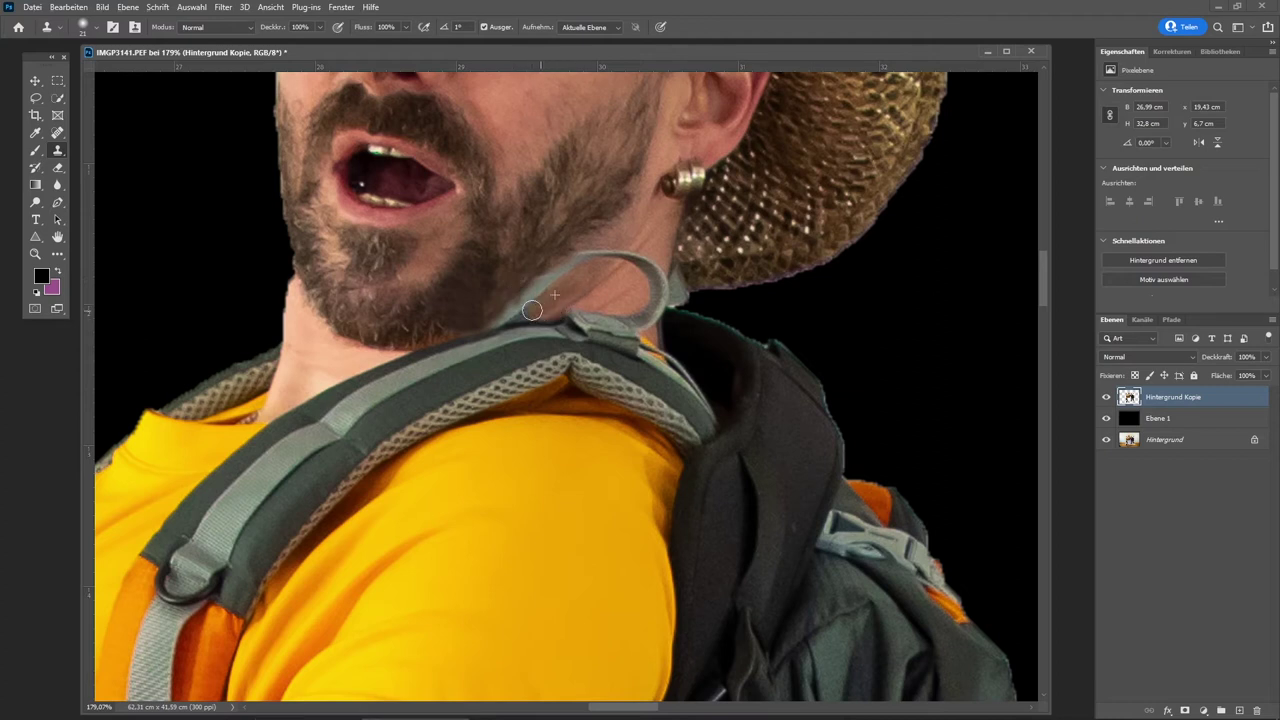
# Clone neck shadow over the strap beside and below the chin
pyautogui.moveTo(529, 310); pyautogui.dragTo(560, 291)
pyautogui.moveTo(602, 241)
pyautogui.mouseDown()
pyautogui.moveTo(612, 246)
pyautogui.moveTo(590, 255)
pyautogui.mouseUp()
pyautogui.keyDown('alt'); pyautogui.click(548, 269); pyautogui.keyUp('alt')
pyautogui.moveTo(533, 292); pyautogui.dragTo(495, 316)
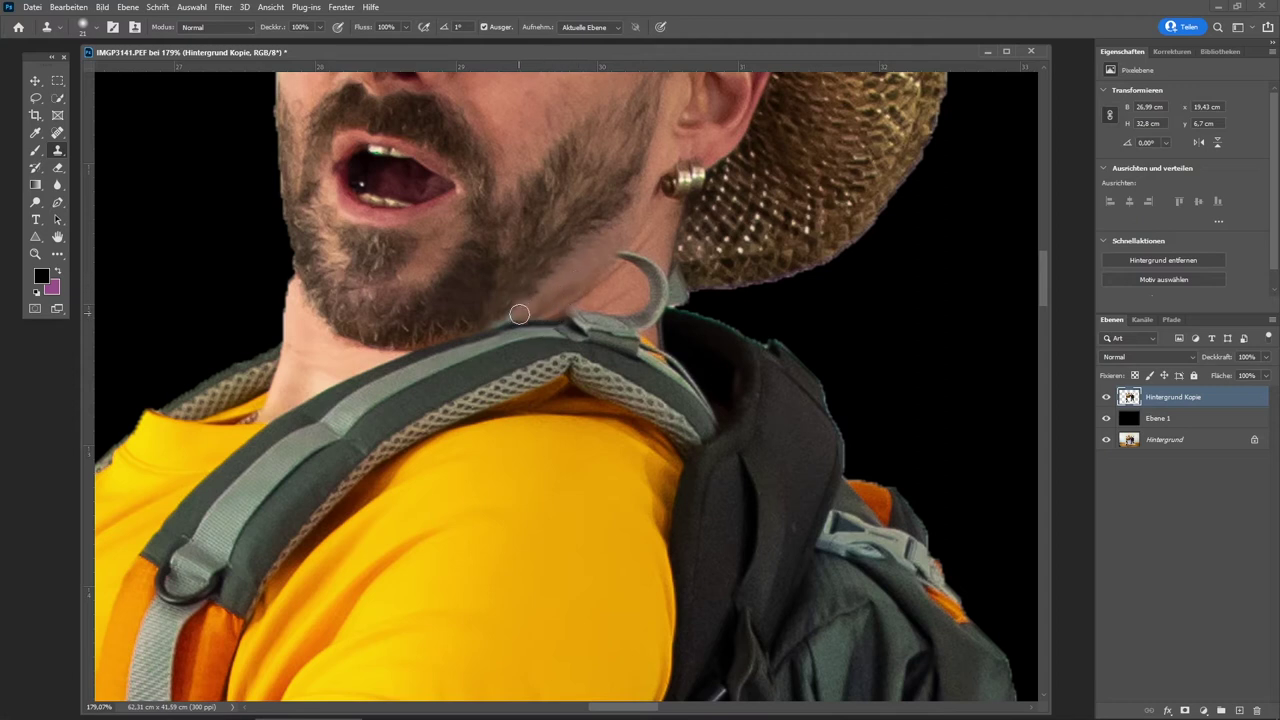
# Resample neck skin and clone over the strap along the jaw and below the ear
pyautogui.keyDown('alt'); pyautogui.rightClick(480, 330); pyautogui.keyUp('alt')
pyautogui.click(496, 321)
pyautogui.moveTo(486, 325); pyautogui.dragTo(511, 324)
pyautogui.moveTo(635, 253); pyautogui.dragTo(621, 260)
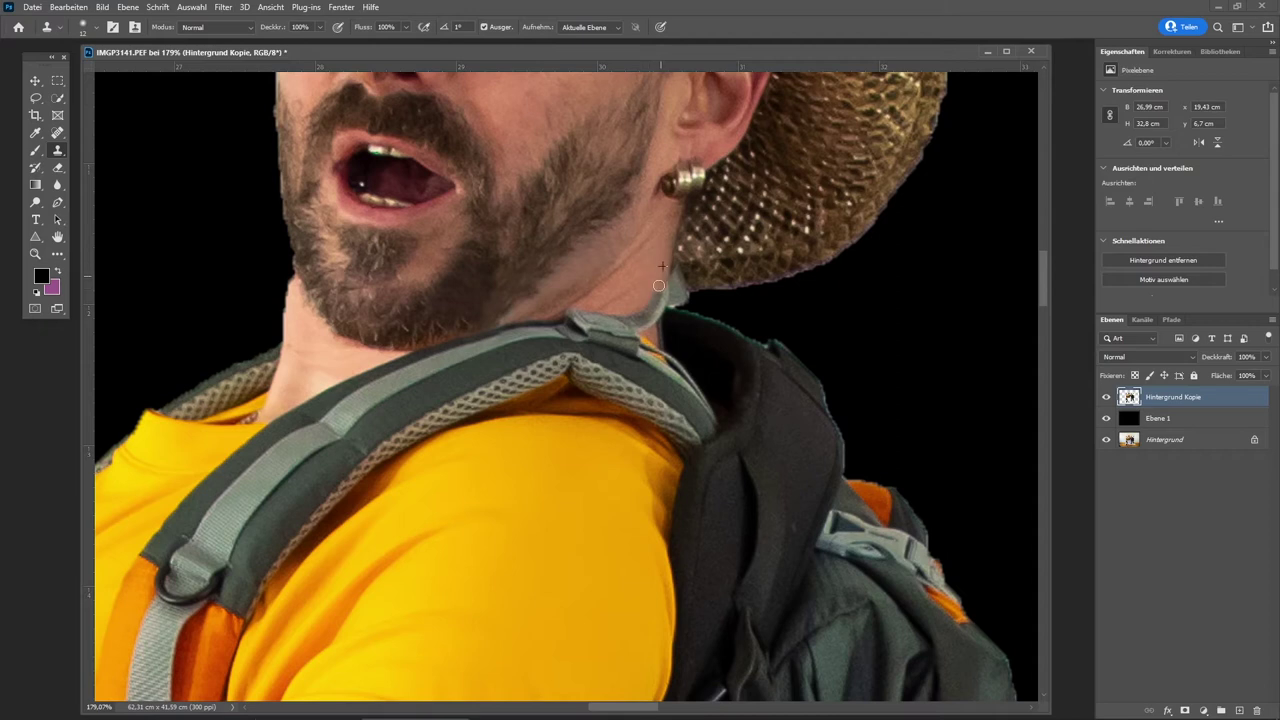
pyautogui.moveTo(658, 294); pyautogui.dragTo(650, 286)
pyautogui.moveTo(652, 308)
pyautogui.mouseDown()
pyautogui.moveTo(637, 323)
pyautogui.moveTo(608, 308)
pyautogui.mouseUp()
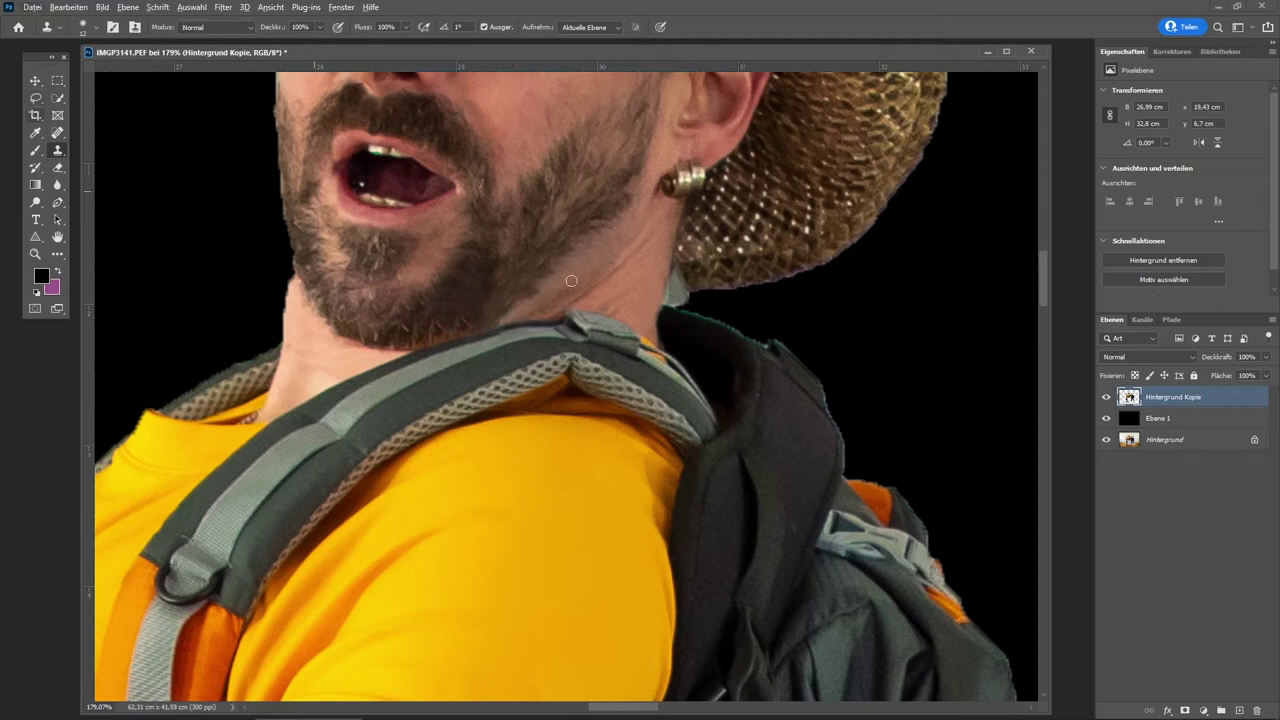
# Lasso the strap fragment at the back of the neck, delete it and deselect
pyautogui.click(34, 98)
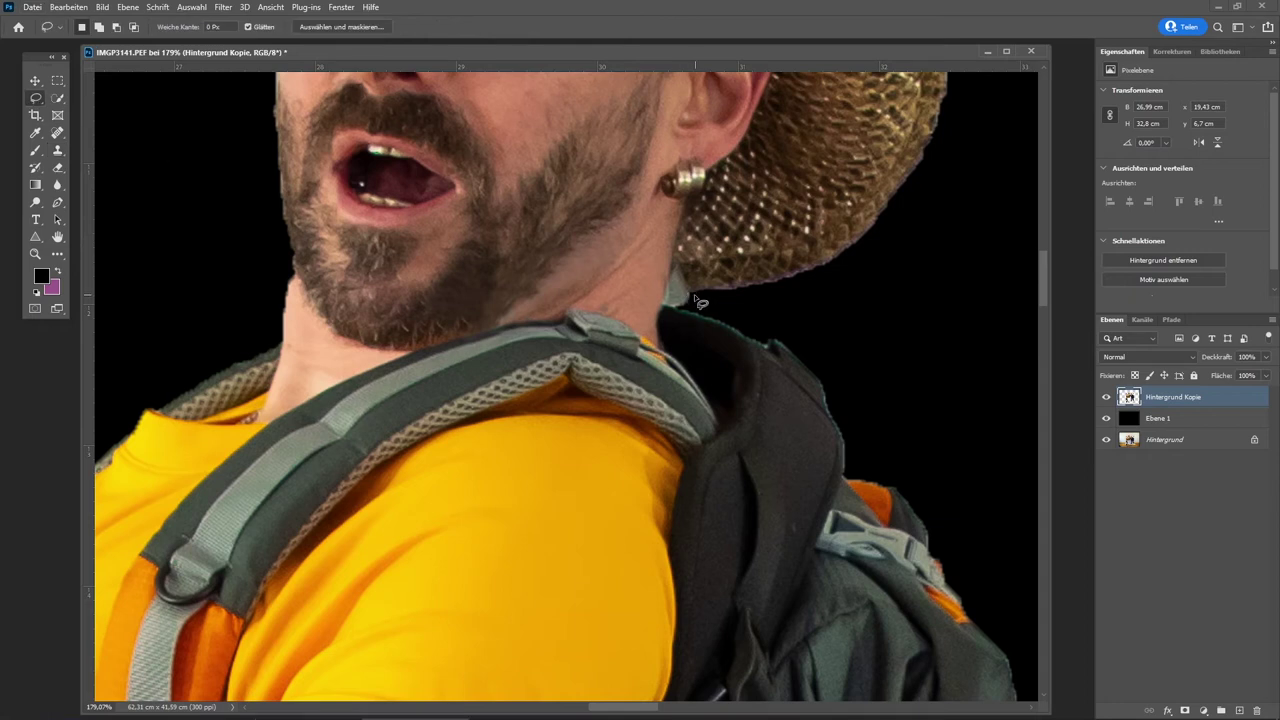
pyautogui.moveTo(683, 298); pyautogui.dragTo(668, 306)
pyautogui.moveTo(668, 306); pyautogui.dragTo(718, 312)
pyautogui.press('Delete')
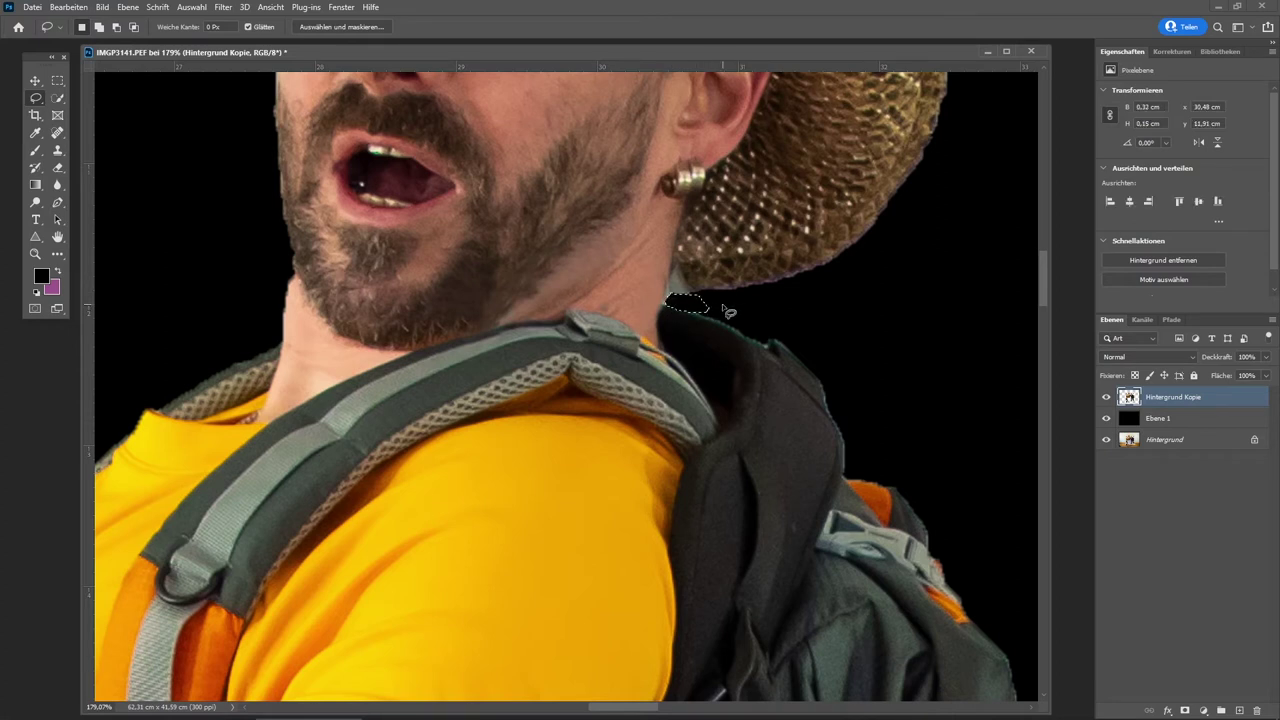
pyautogui.hotkey('ctrl', 'd')
# Smooth the neck edge and the shirt edge below it with the Clone Stamp
pyautogui.click(57, 150)
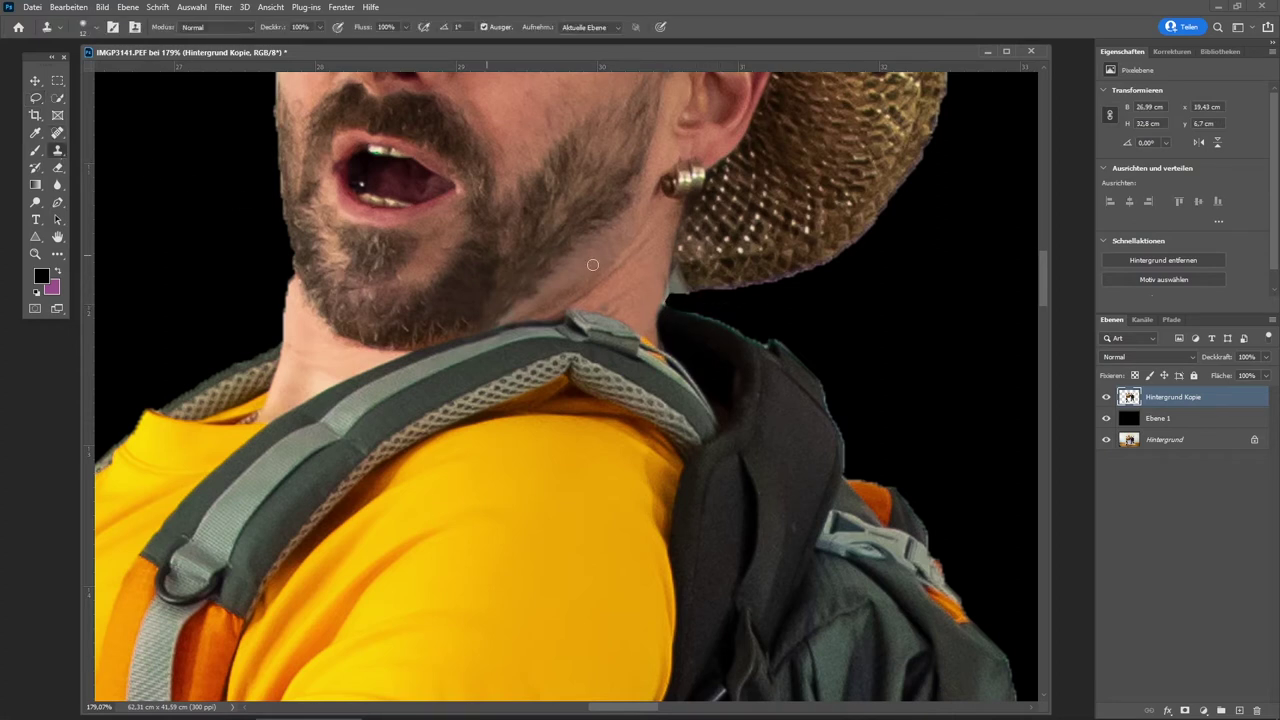
pyautogui.keyDown('alt'); pyautogui.click(729, 280); pyautogui.keyUp('alt')
pyautogui.moveTo(681, 286); pyautogui.dragTo(676, 287)
pyautogui.moveTo(675, 286); pyautogui.dragTo(675, 284)
pyautogui.moveTo(668, 469); pyautogui.dragTo(623, 595)
# Fit the image with Ansicht > Ganzes Bild, then zoom in on the woman's face
pyautogui.click(271, 8)
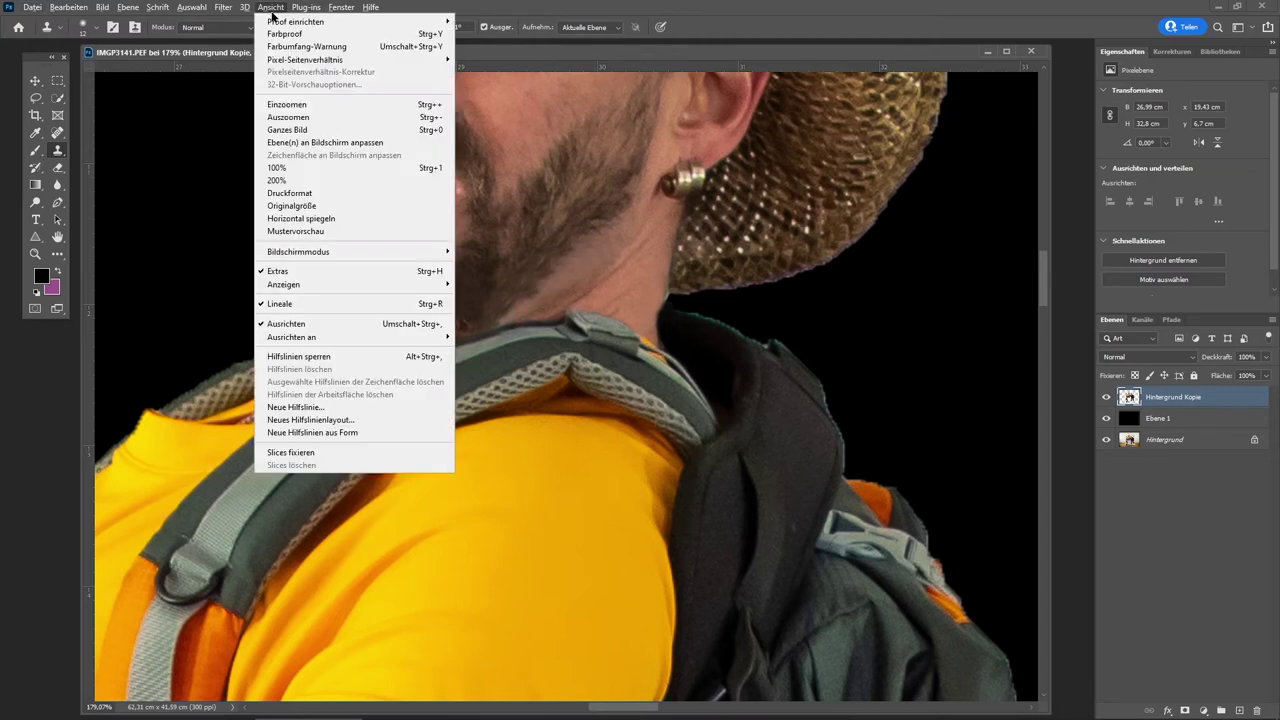
pyautogui.click(298, 130)
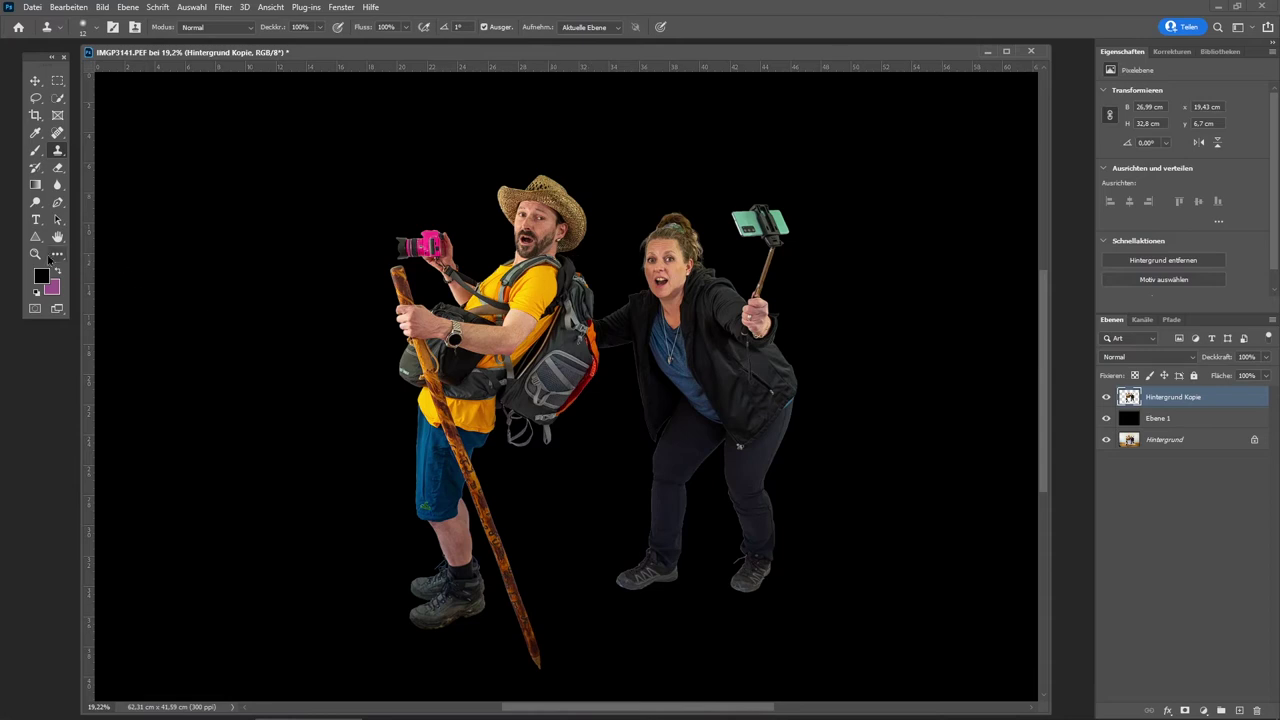
pyautogui.click(59, 255)
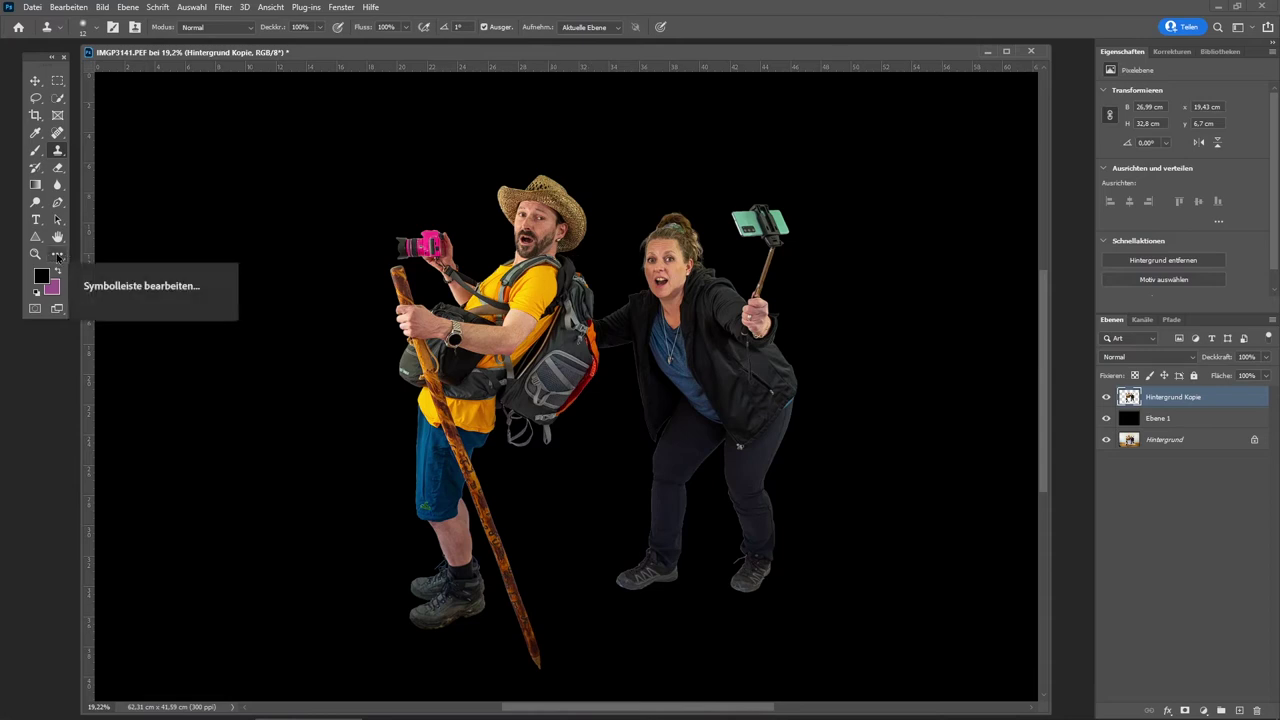
pyautogui.click(35, 254)
pyautogui.moveTo(670, 262); pyautogui.dragTo(743, 312)
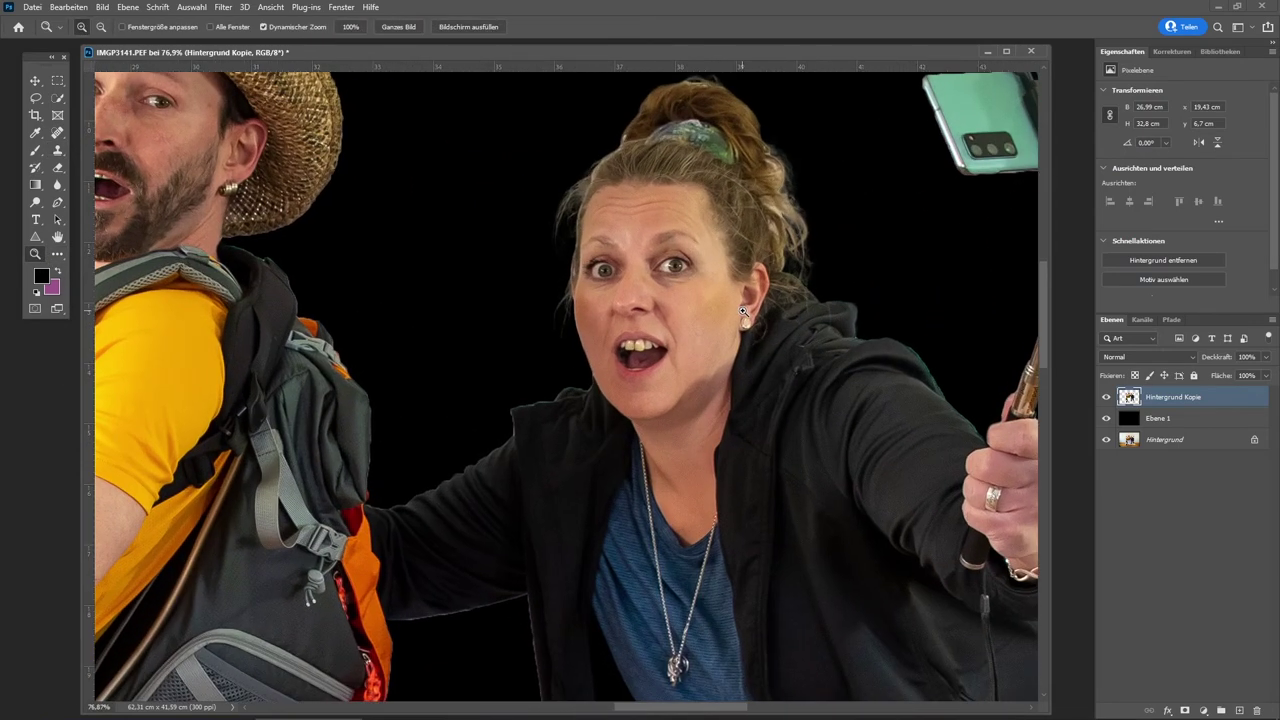
pyautogui.moveTo(724, 310)
pyautogui.mouseDown()
pyautogui.moveTo(735, 316)
pyautogui.moveTo(720, 310)
pyautogui.mouseUp()
pyautogui.scroll(1, 720, 310)
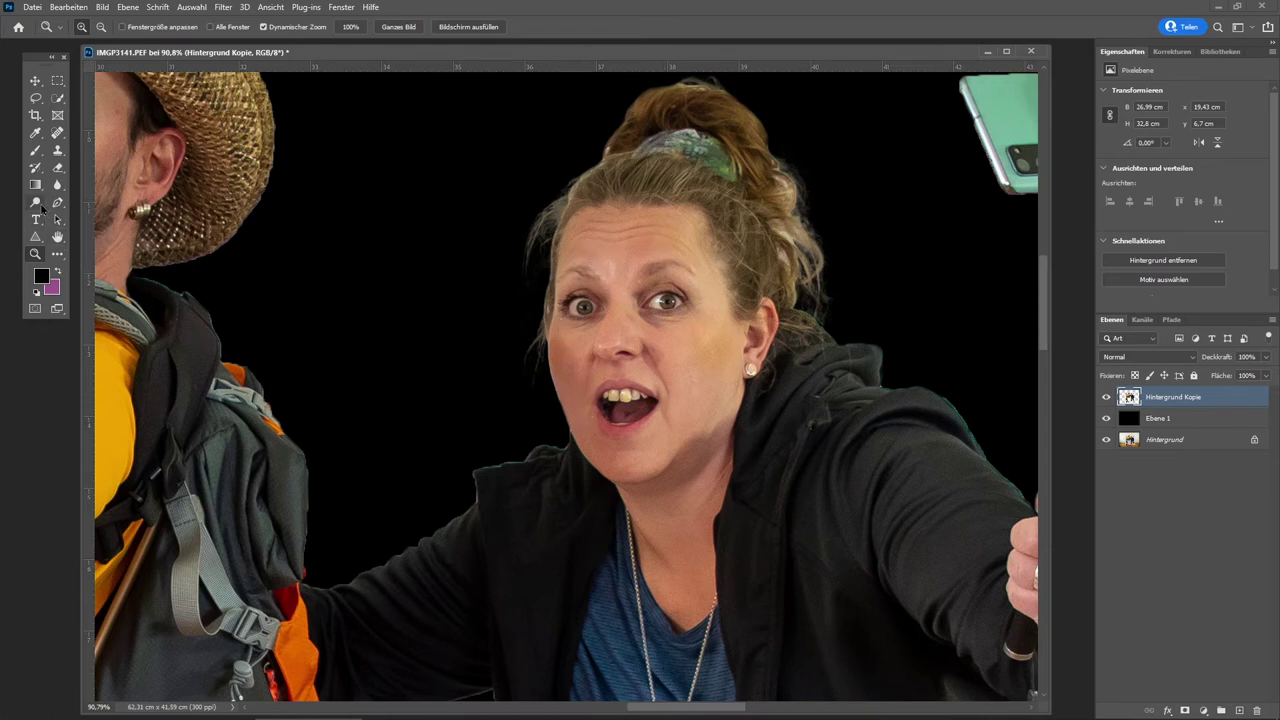
# Dodge the woman's cheek down to her jaw with a 24% exposure Dodge brush
pyautogui.click(35, 202)
pyautogui.rightClick(41, 207)
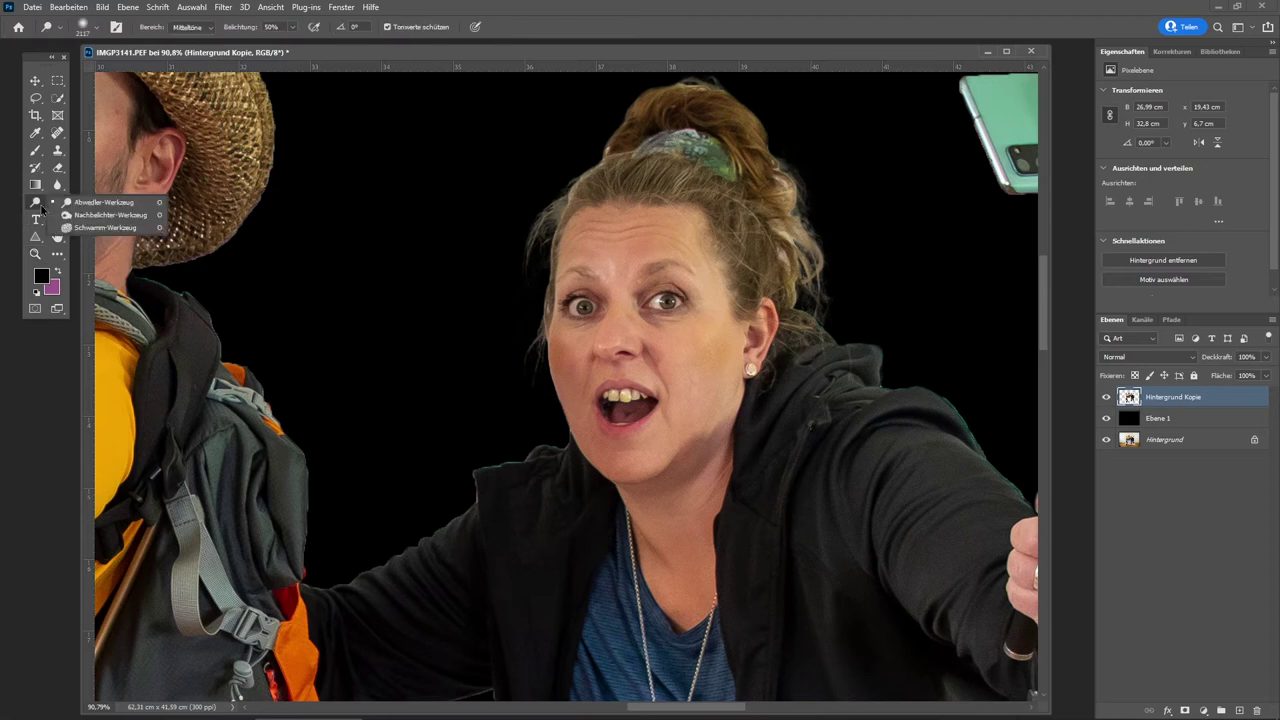
pyautogui.click(97, 203)
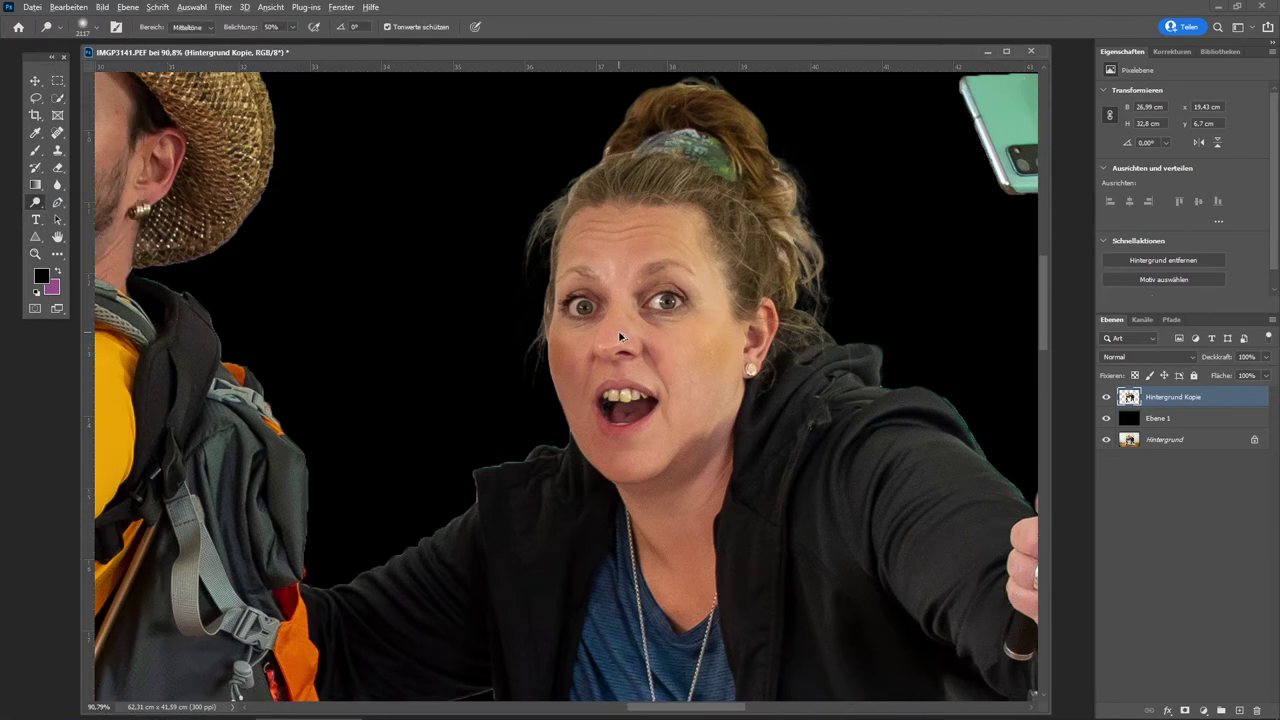
pyautogui.moveTo(618, 330); pyautogui.dragTo(25, 307)
pyautogui.click(291, 29)
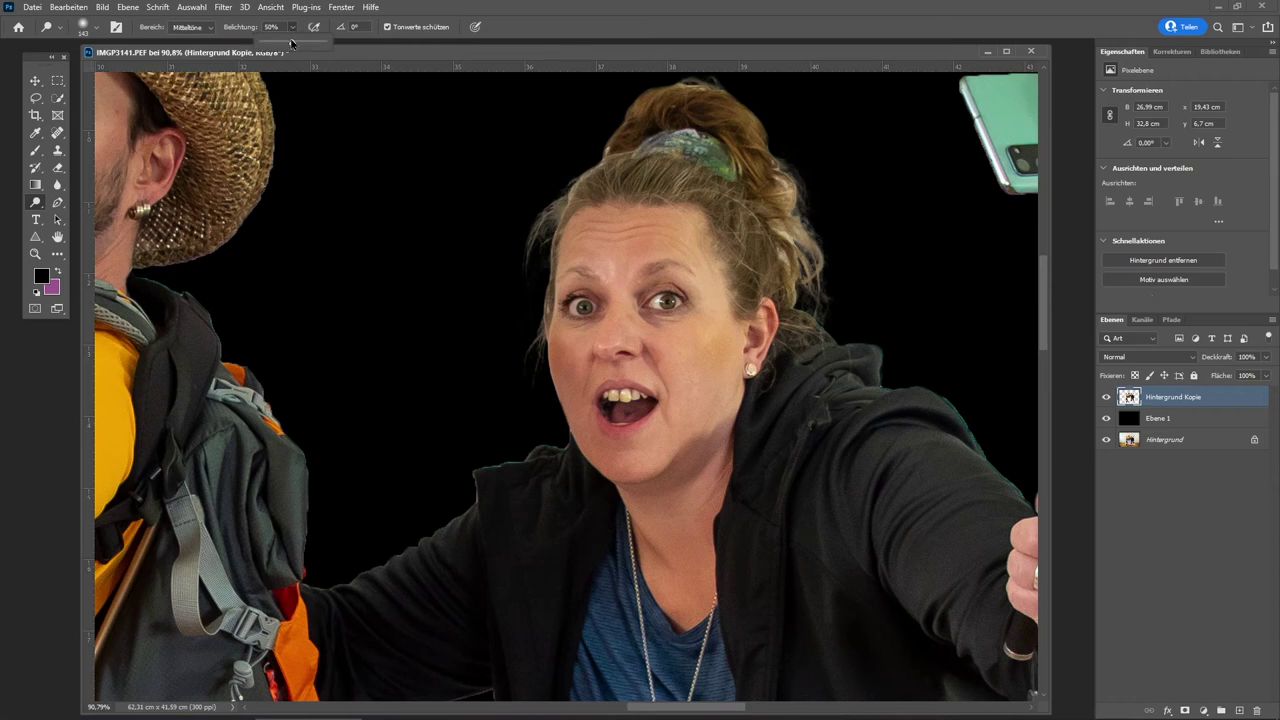
pyautogui.moveTo(291, 43); pyautogui.dragTo(278, 50)
pyautogui.moveTo(547, 332)
pyautogui.mouseDown()
pyautogui.moveTo(583, 420)
pyautogui.moveTo(573, 235)
pyautogui.moveTo(698, 228)
pyautogui.moveTo(567, 268)
pyautogui.moveTo(565, 412)
pyautogui.moveTo(612, 460)
pyautogui.moveTo(566, 360)
pyautogui.moveTo(609, 236)
pyautogui.mouseUp()
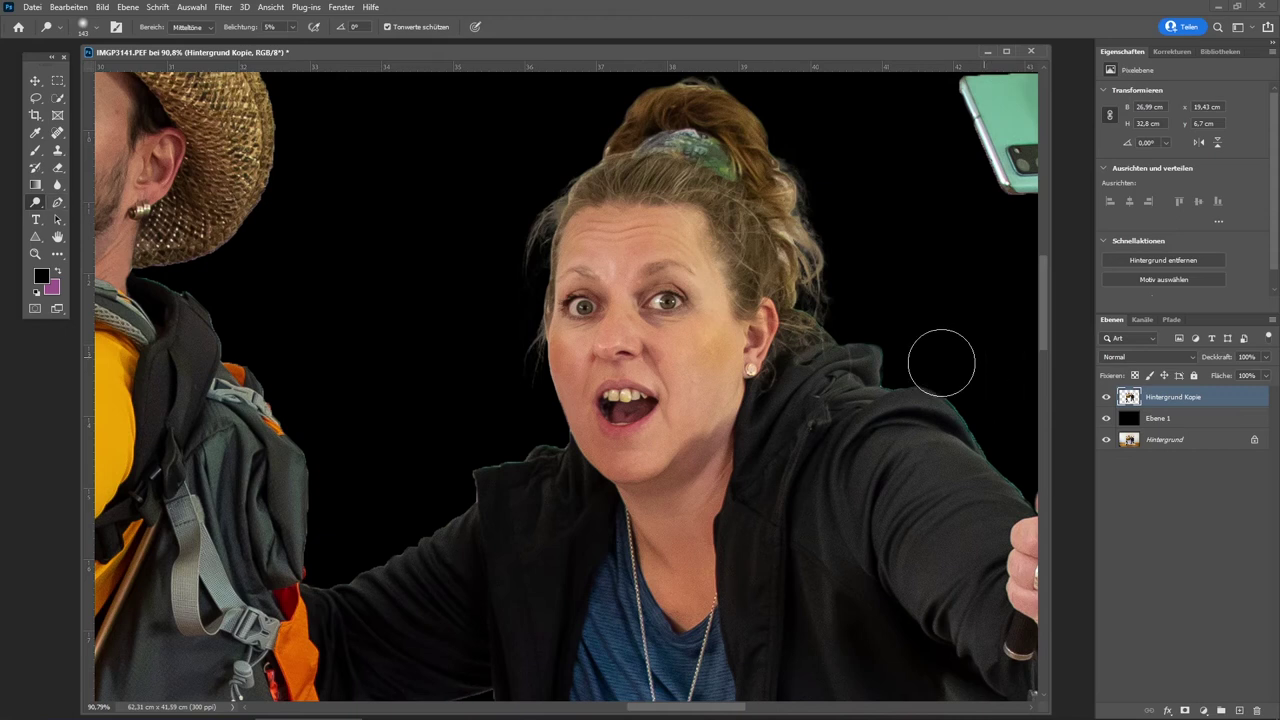
# Lighten the woman's cheek, chin and neck with a 565 px Dodge brush at 6% exposure
pyautogui.rightClick(37, 205)
pyautogui.click(90, 218)
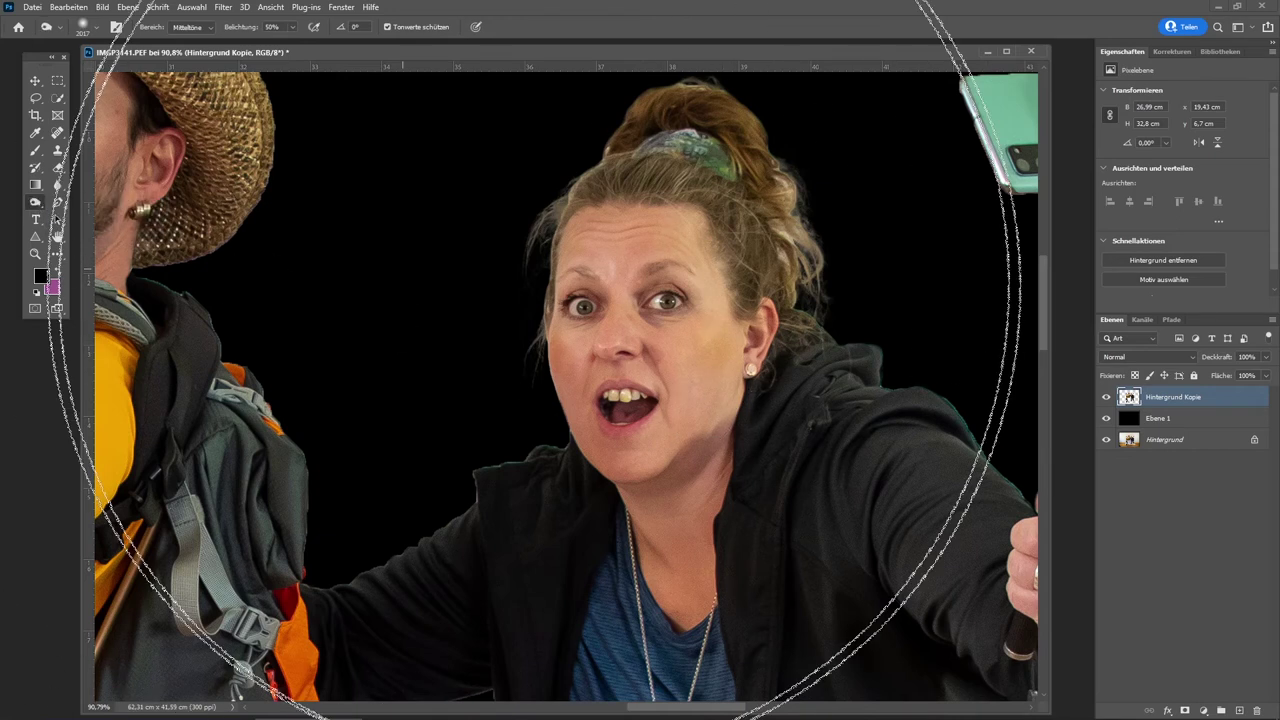
pyautogui.moveTo(734, 335)
pyautogui.mouseDown()
pyautogui.moveTo(293, 333)
pyautogui.moveTo(182, 320)
pyautogui.moveTo(188, 311)
pyautogui.mouseUp()
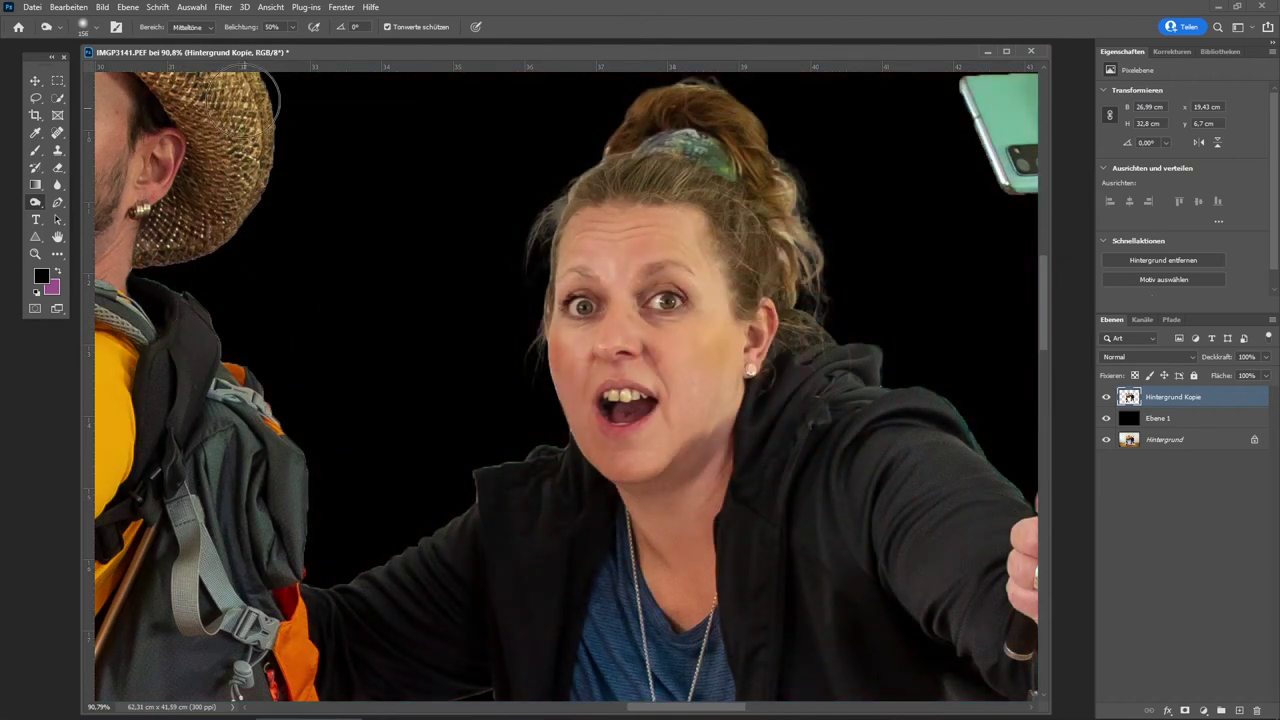
pyautogui.click(292, 29)
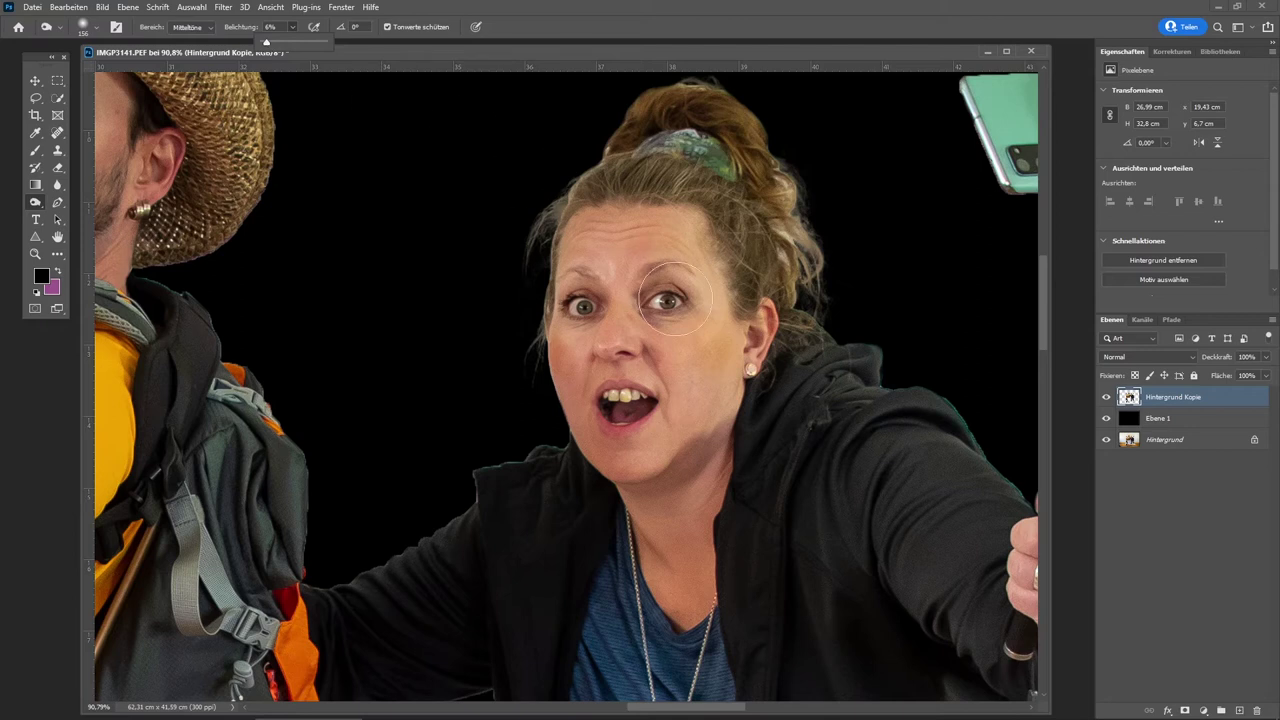
pyautogui.click(711, 320)
pyautogui.moveTo(711, 325)
pyautogui.mouseDown()
pyautogui.moveTo(700, 400)
pyautogui.moveTo(709, 363)
pyautogui.moveTo(672, 432)
pyautogui.moveTo(714, 349)
pyautogui.moveTo(718, 400)
pyautogui.moveTo(684, 440)
pyautogui.moveTo(721, 416)
pyautogui.moveTo(686, 452)
pyautogui.moveTo(656, 440)
pyautogui.moveTo(648, 467)
pyautogui.mouseUp()
pyautogui.moveTo(648, 455); pyautogui.dragTo(709, 458)
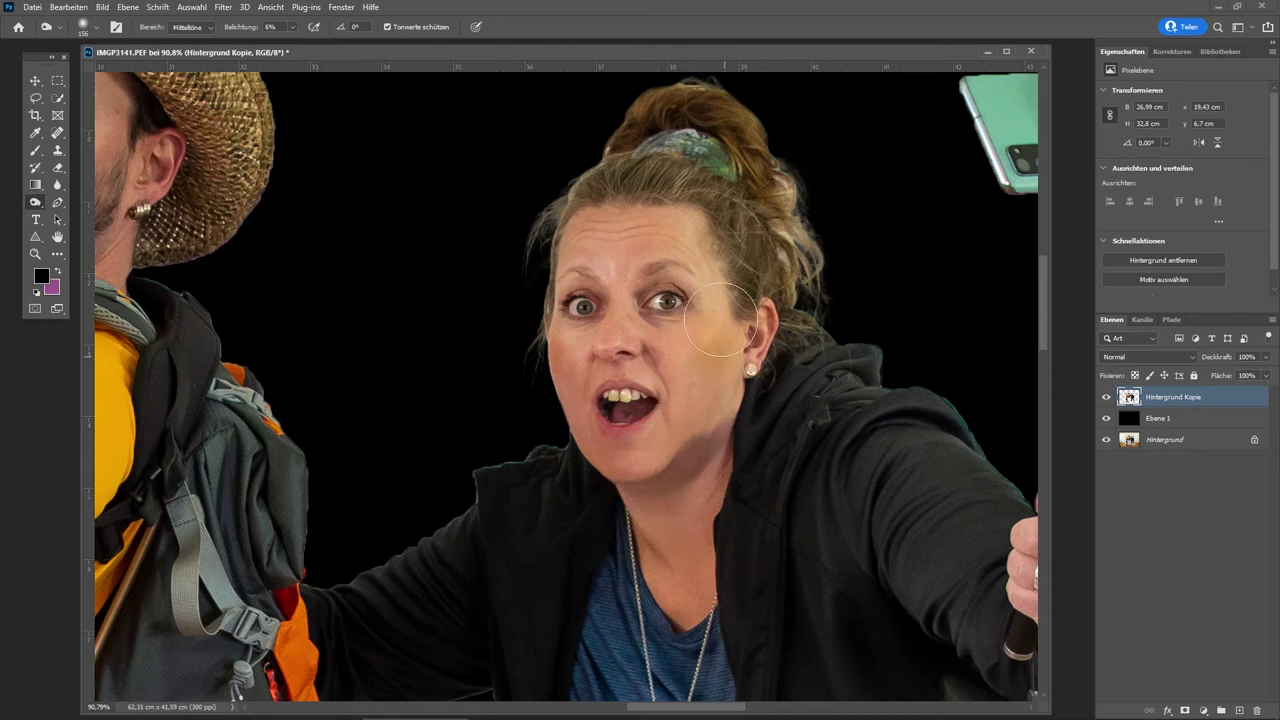
pyautogui.moveTo(709, 458); pyautogui.dragTo(757, 386)
# Lightly dodge the woman's hand holding the selfie stick
pyautogui.moveTo(714, 707); pyautogui.dragTo(759, 707)
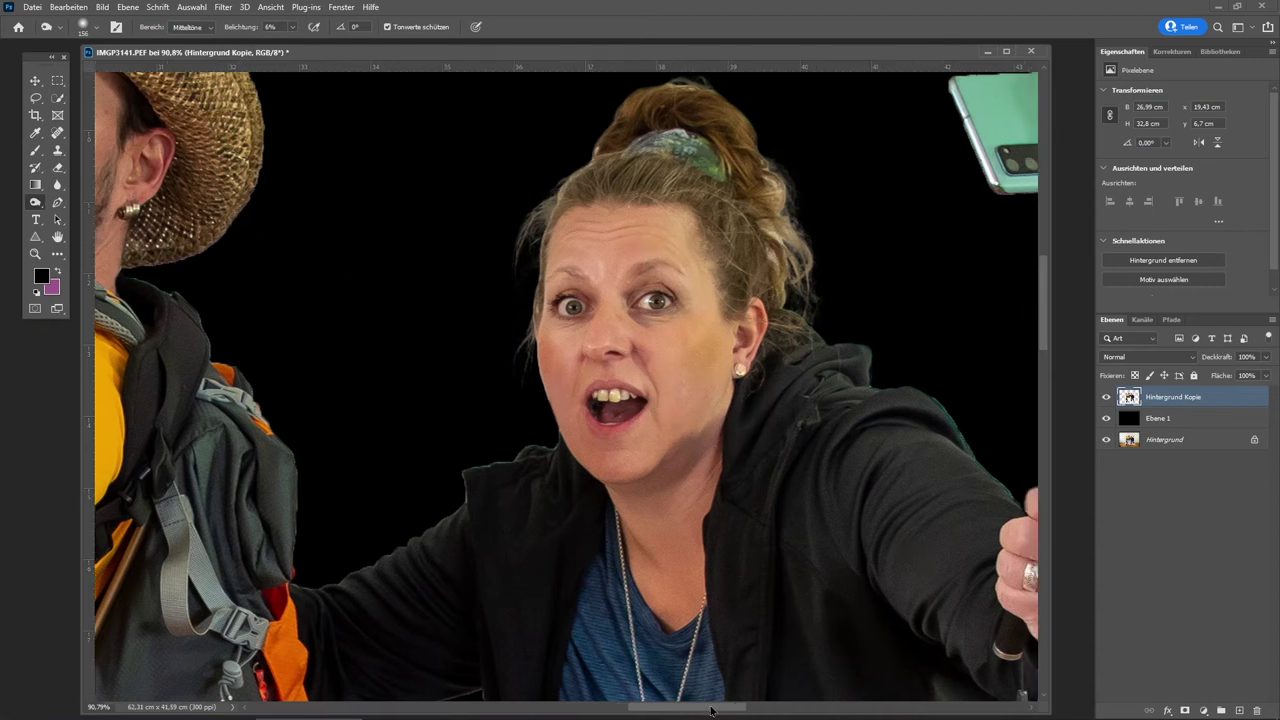
pyautogui.moveTo(695, 550)
pyautogui.mouseDown()
pyautogui.moveTo(773, 552)
pyautogui.moveTo(763, 625)
pyautogui.moveTo(783, 608)
pyautogui.moveTo(713, 556)
pyautogui.mouseUp()
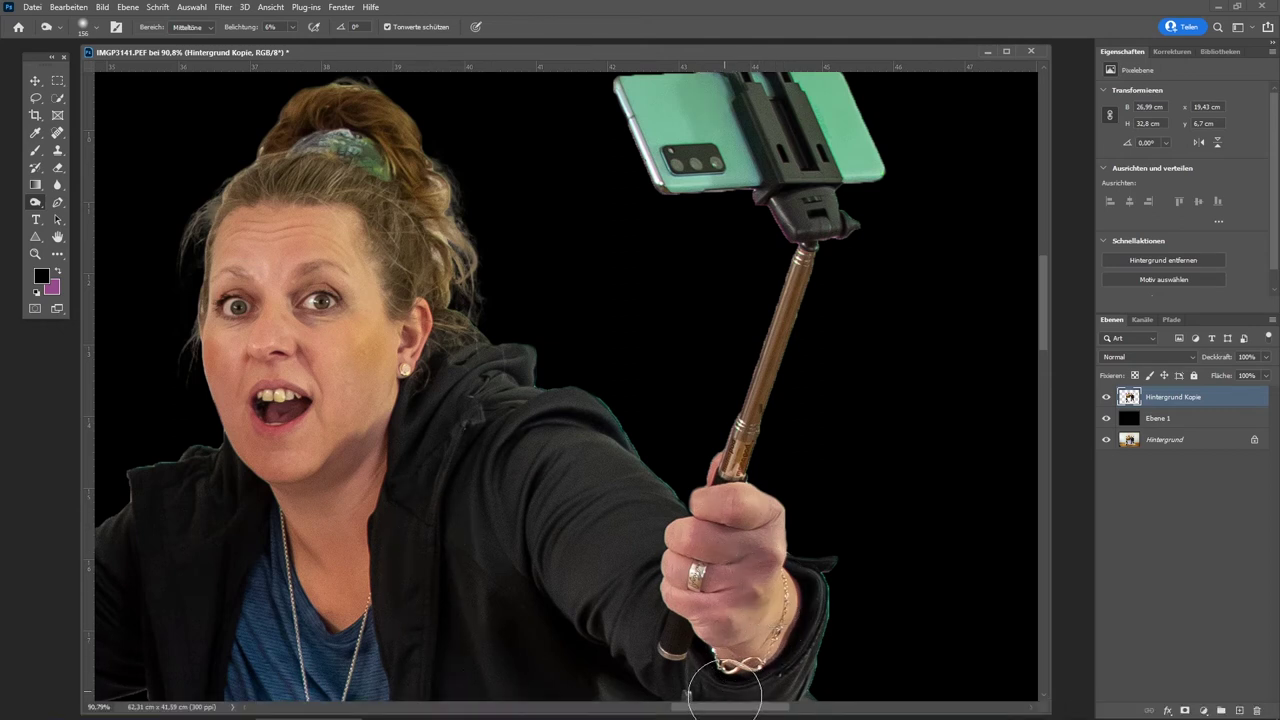
pyautogui.moveTo(726, 707); pyautogui.dragTo(620, 712)
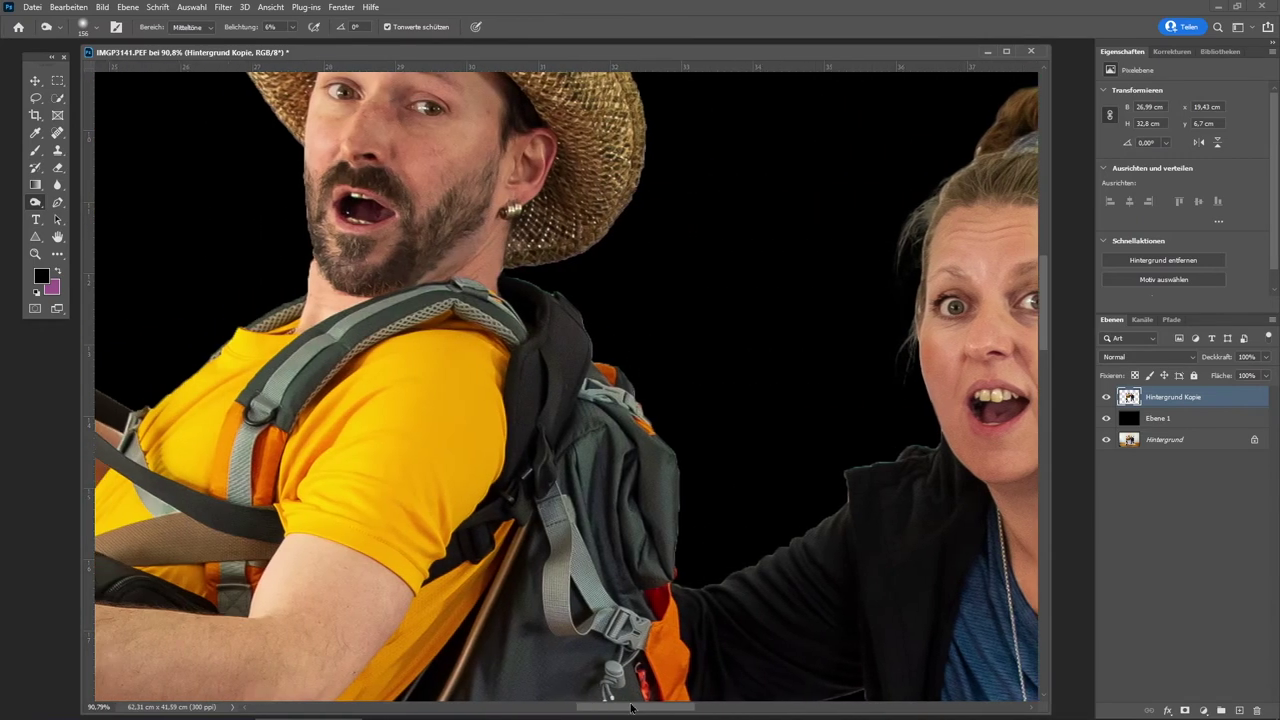
pyautogui.scroll(2, 523, 414)
pyautogui.scroll(2, 513, 372)
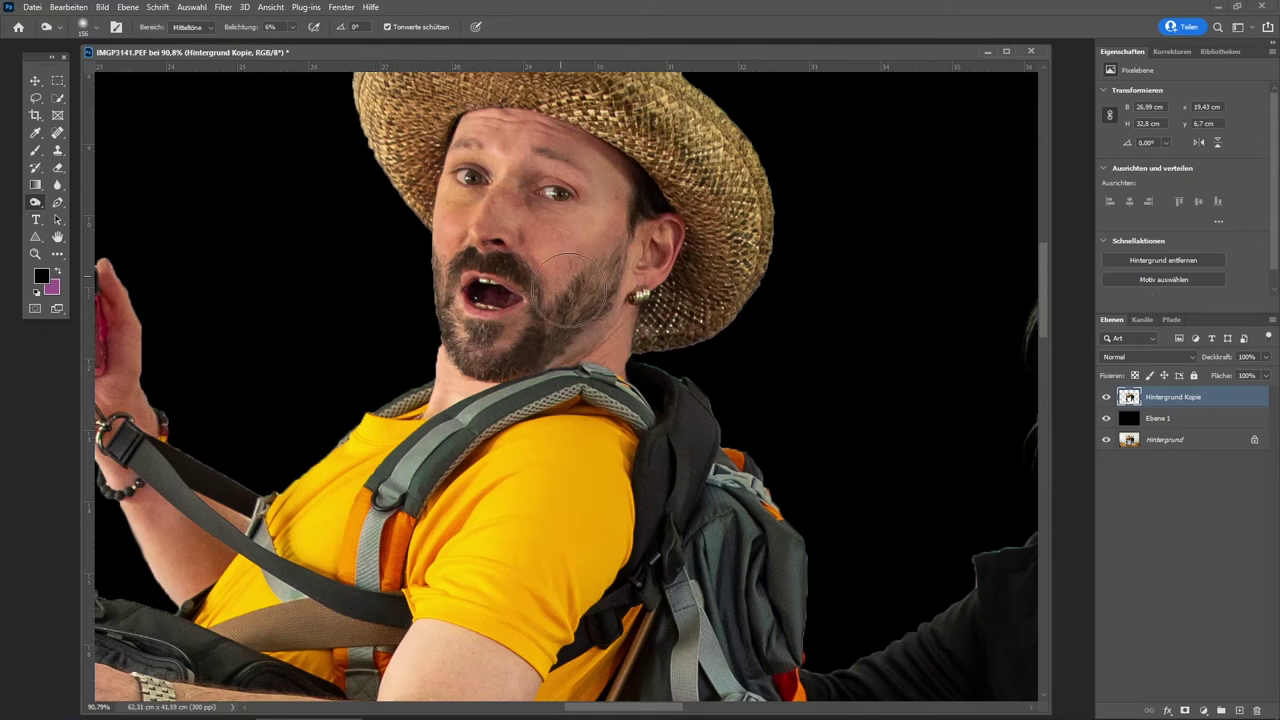
# Zoom in on the man and dodge his upper arm and the hand on the staff
pyautogui.click(270, 7)
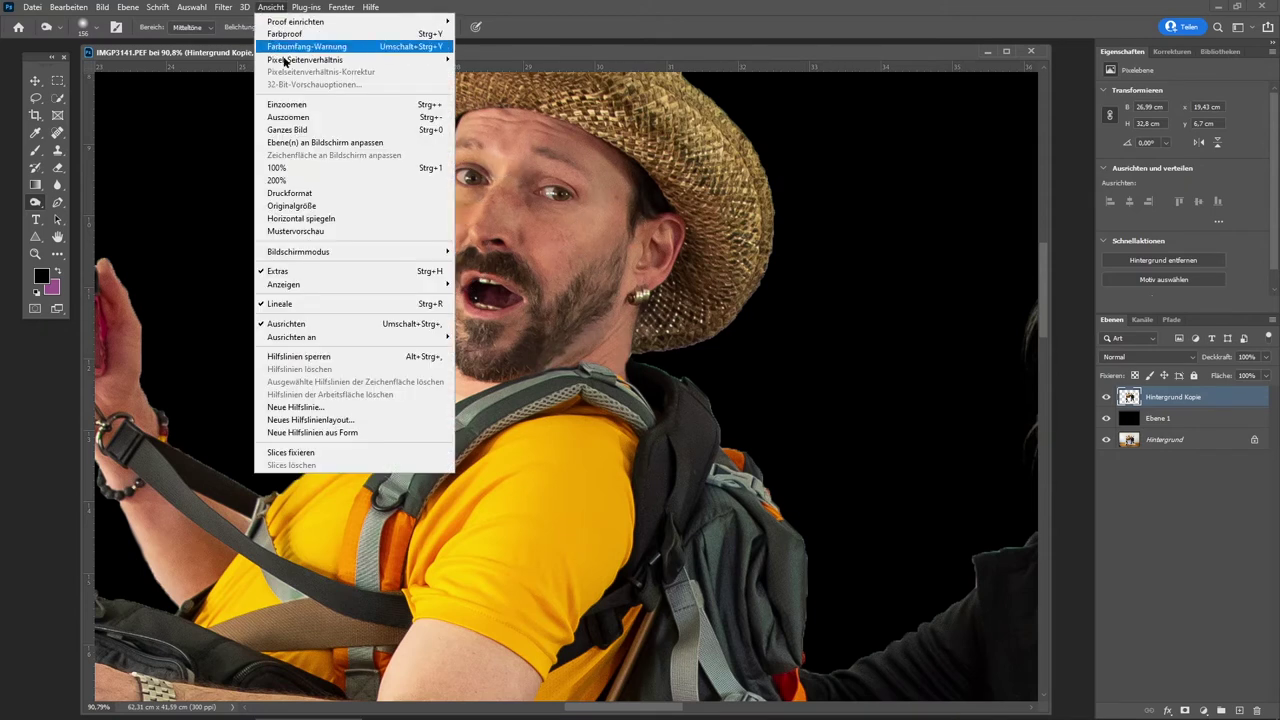
pyautogui.click(288, 128)
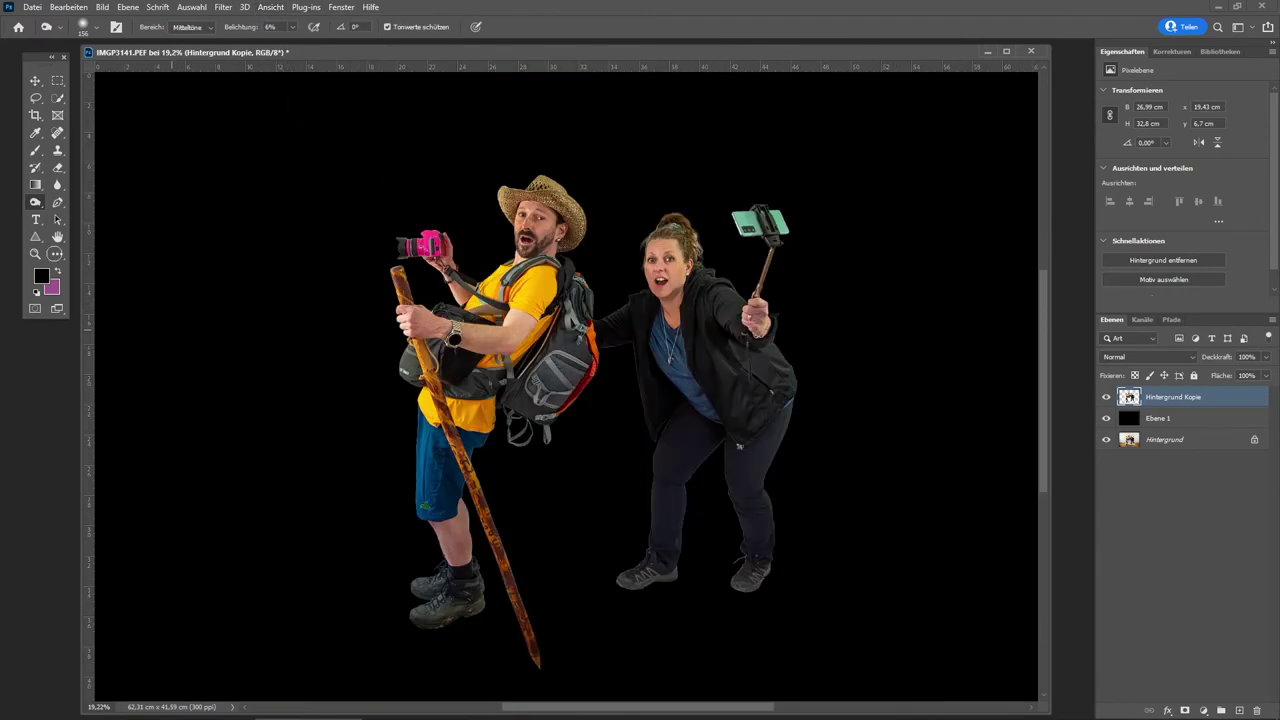
pyautogui.click(35, 253)
pyautogui.click(514, 316)
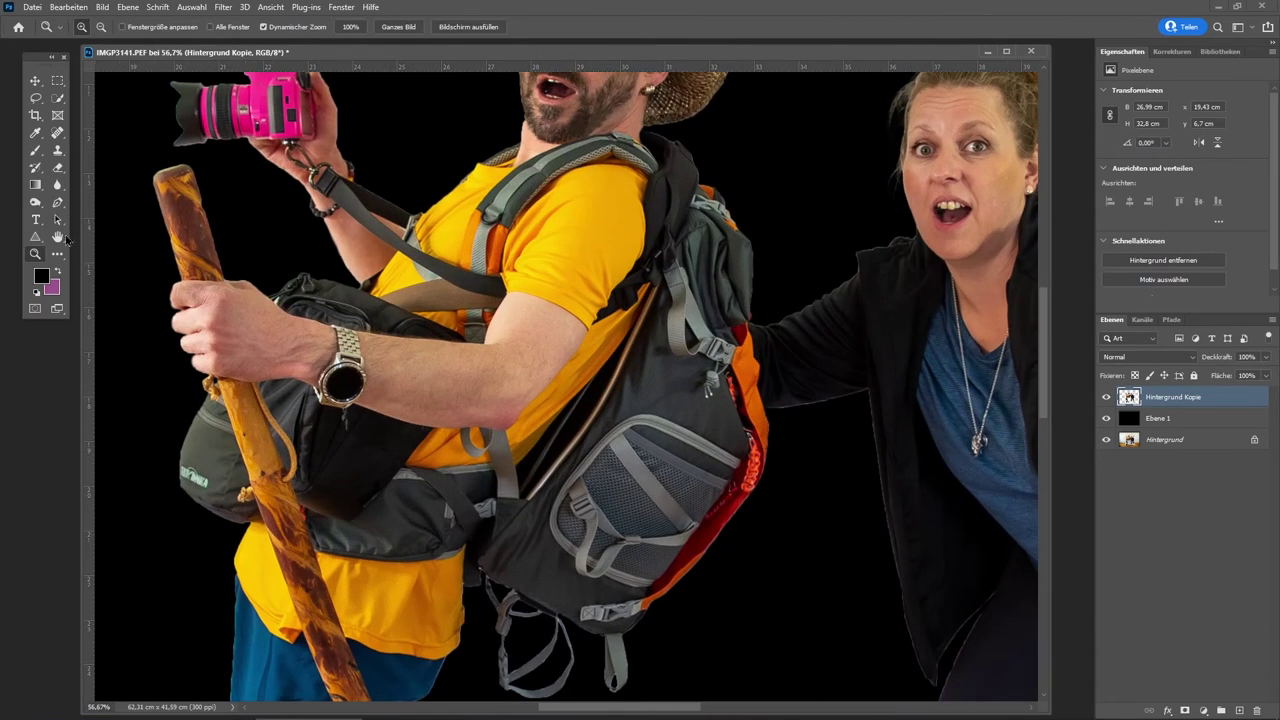
pyautogui.click(35, 201)
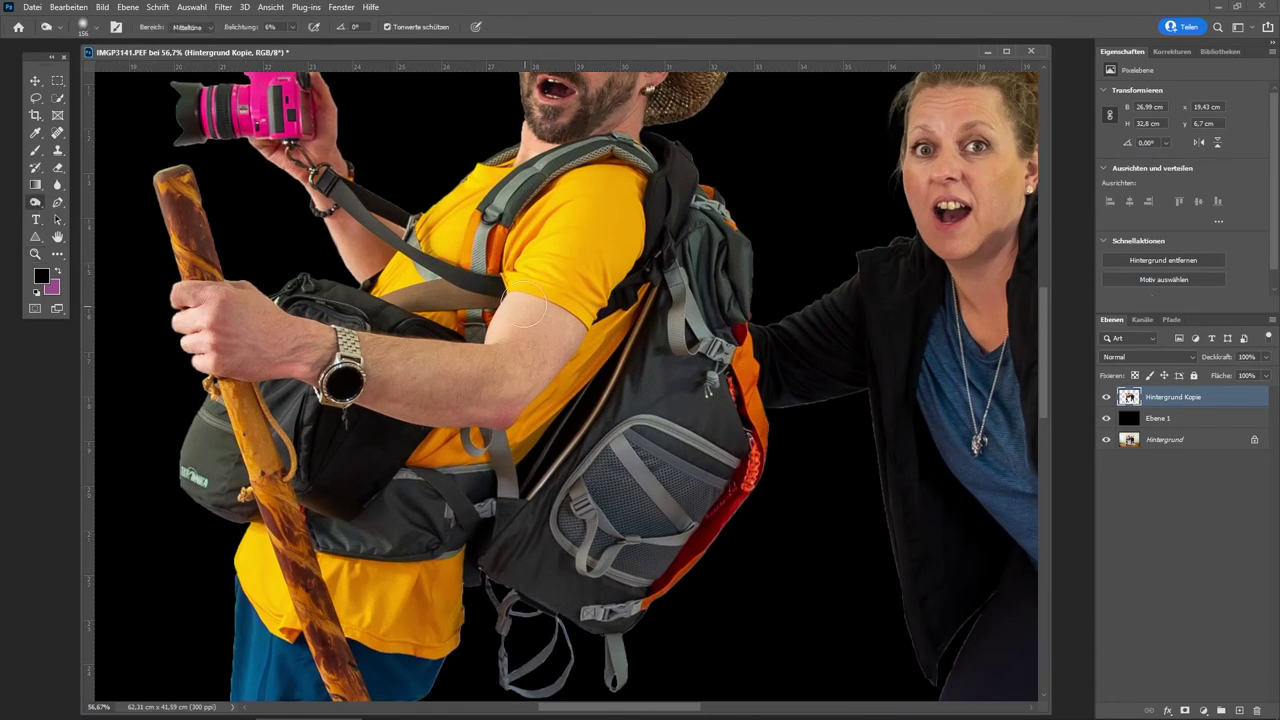
pyautogui.moveTo(525, 312)
pyautogui.mouseDown()
pyautogui.moveTo(508, 314)
pyautogui.moveTo(563, 335)
pyautogui.mouseUp()
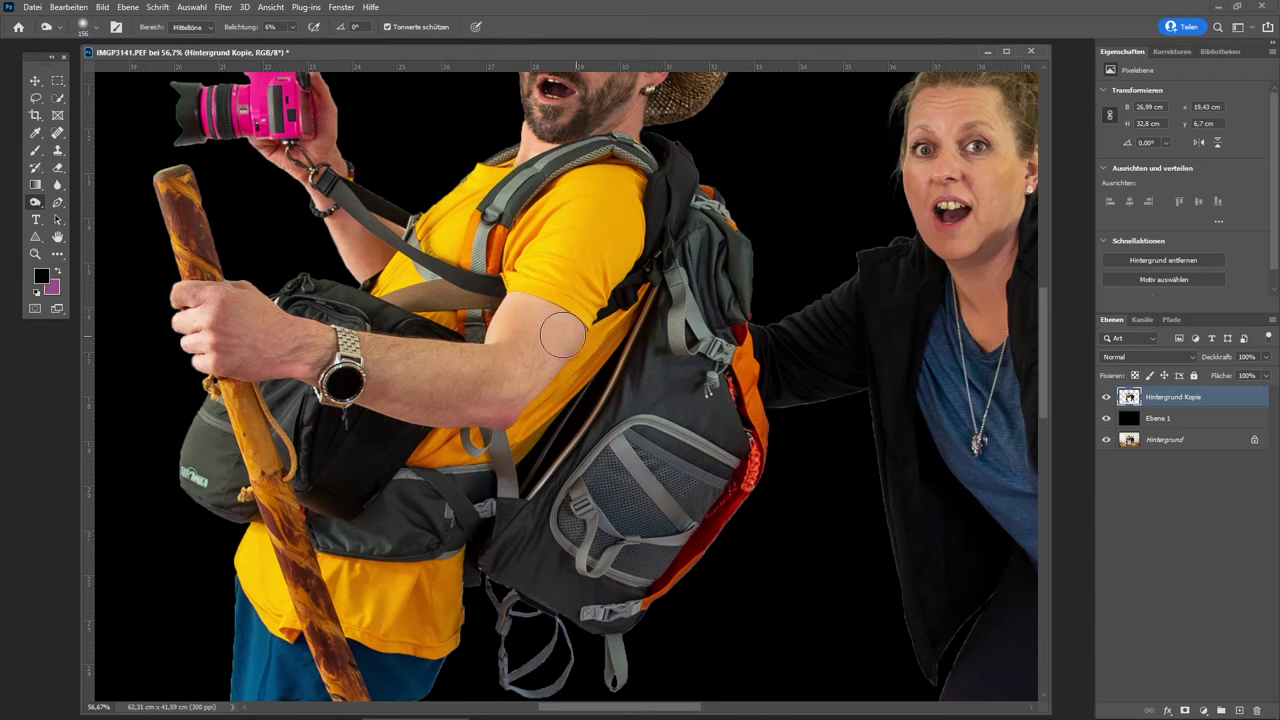
pyautogui.moveTo(197, 338); pyautogui.dragTo(189, 318)
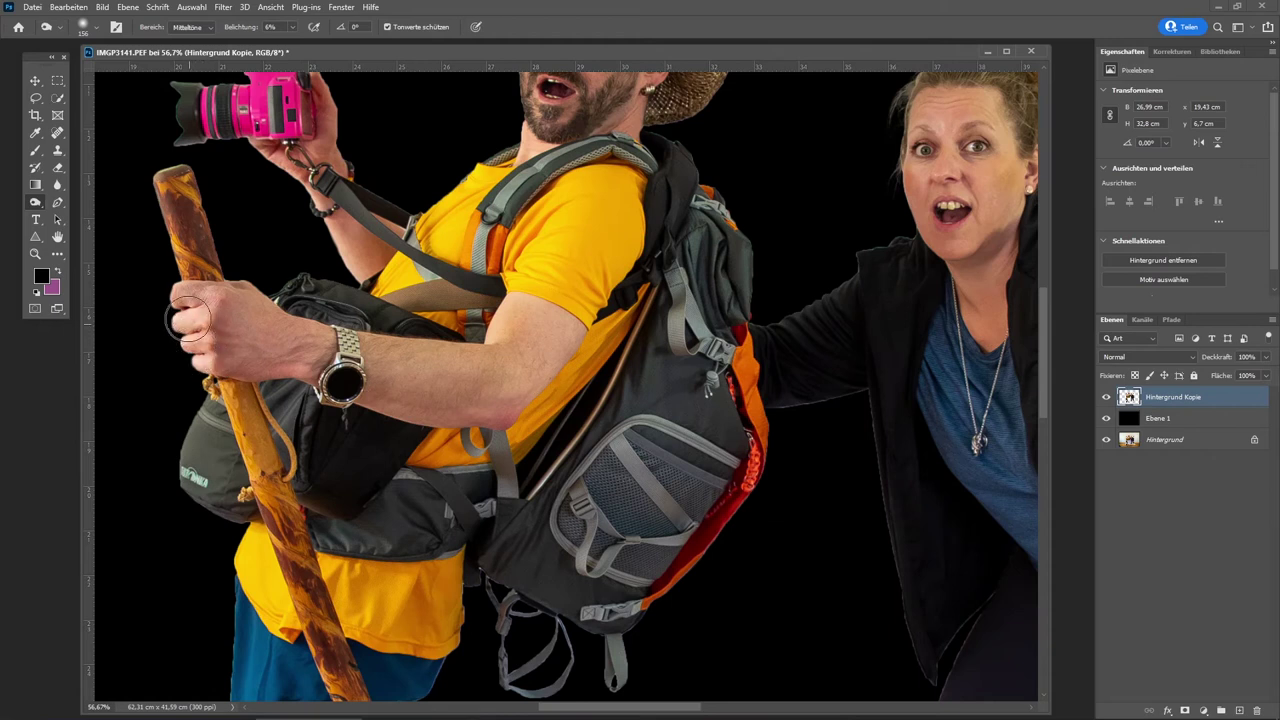
# Dodge the woman's raised hand and wrist, then fit the whole image on screen
pyautogui.scroll(-2, 370, 490)
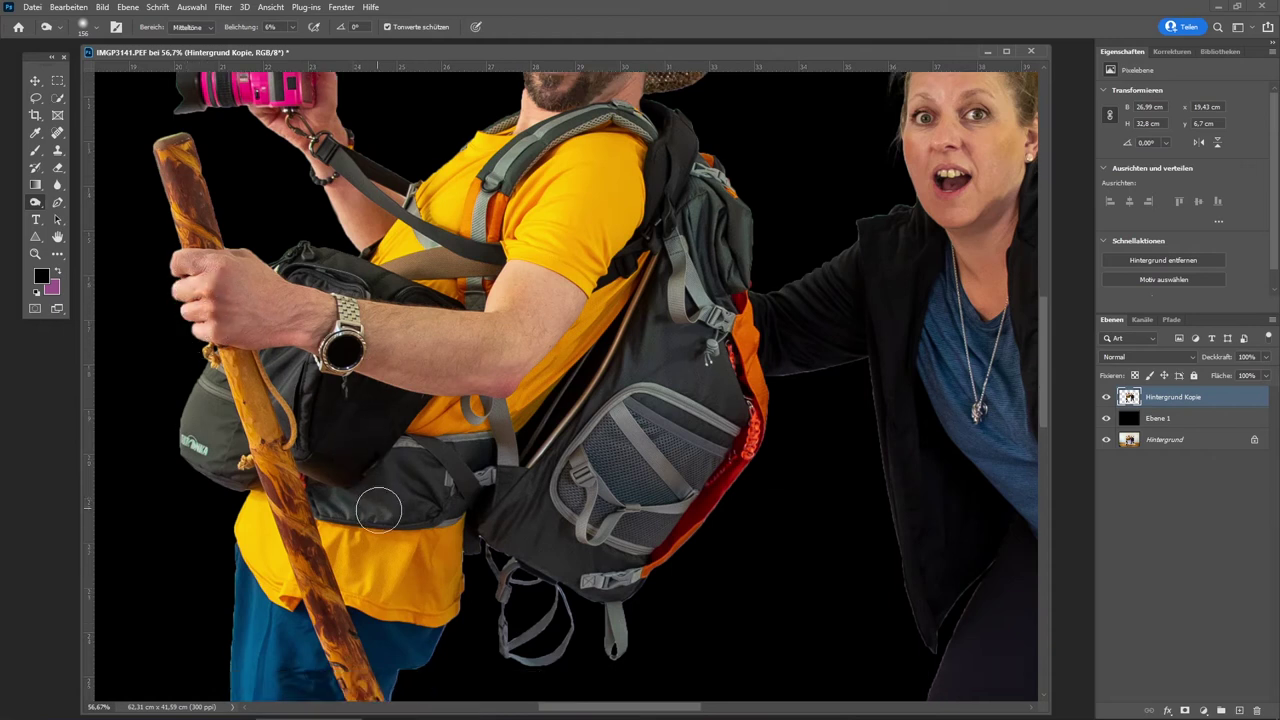
pyautogui.scroll(-3, 378, 510)
pyautogui.scroll(-3, 380, 515)
pyautogui.scroll(-3, 380, 520)
pyautogui.scroll(-3, 385, 523)
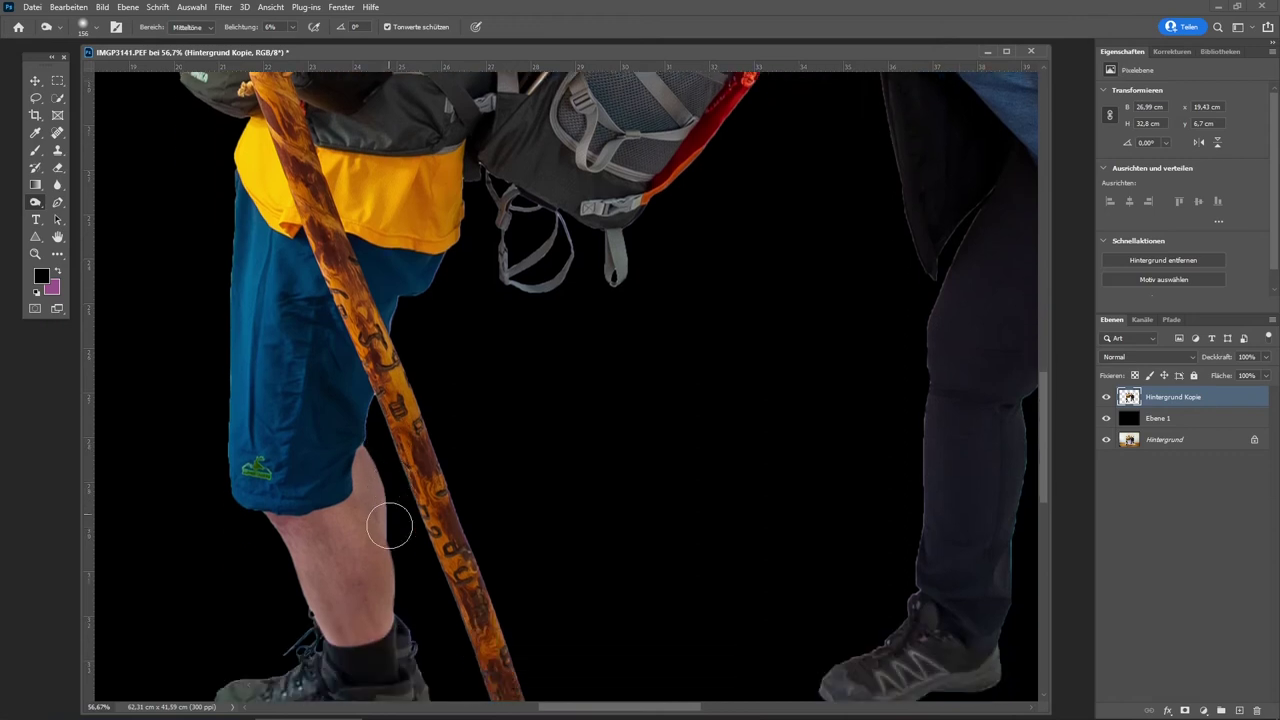
pyautogui.scroll(-3, 389, 526)
pyautogui.scroll(-2, 391, 523)
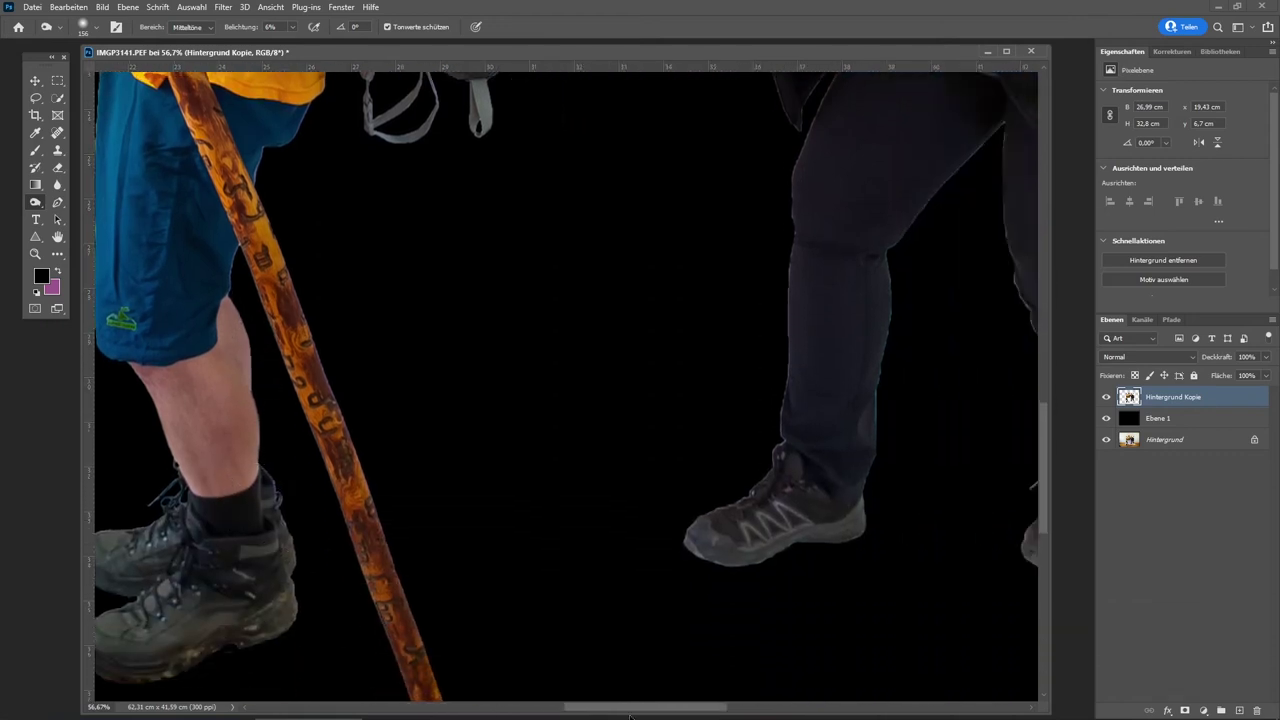
pyautogui.moveTo(600, 712); pyautogui.dragTo(678, 712)
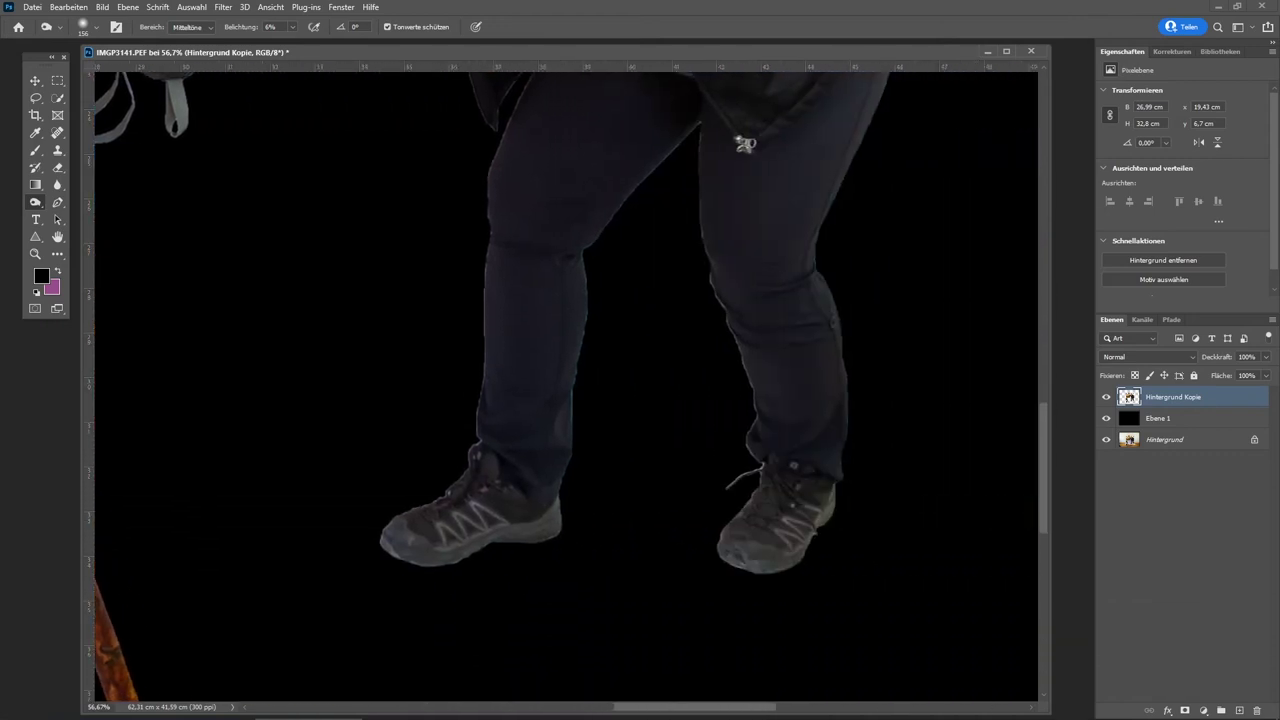
pyautogui.moveTo(1048, 505); pyautogui.dragTo(1057, 392)
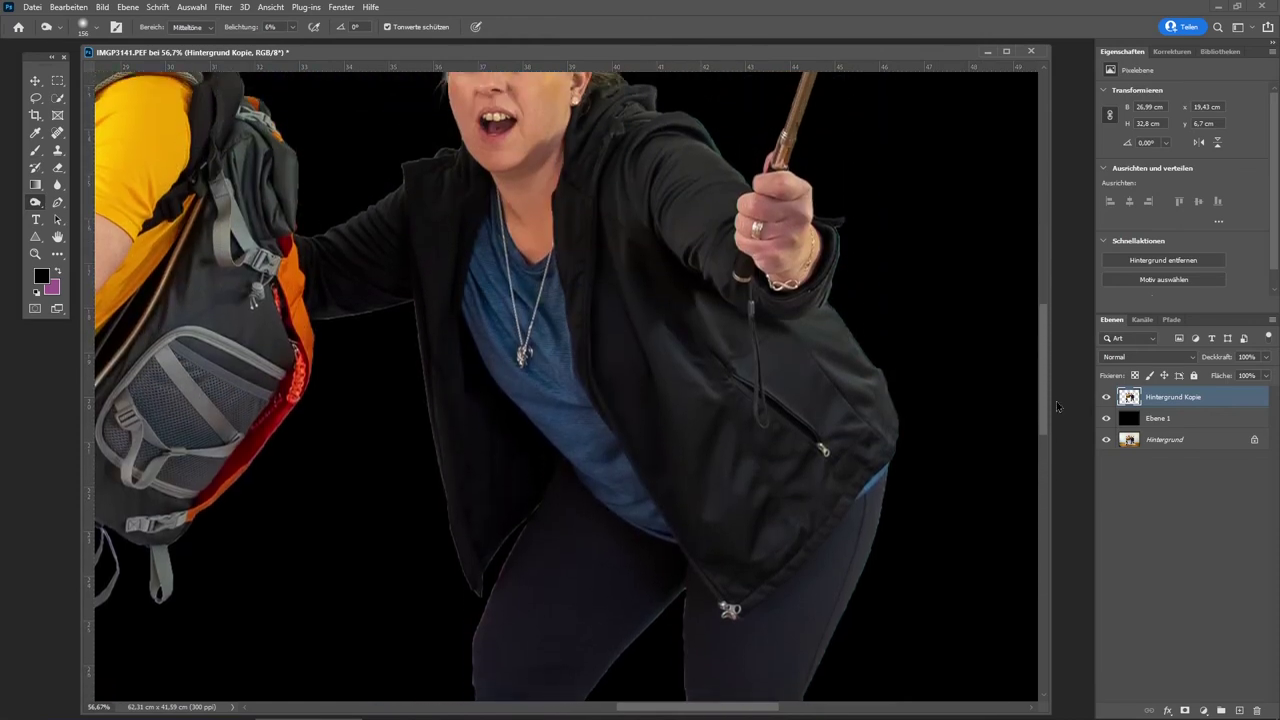
pyautogui.moveTo(880, 363); pyautogui.dragTo(810, 318)
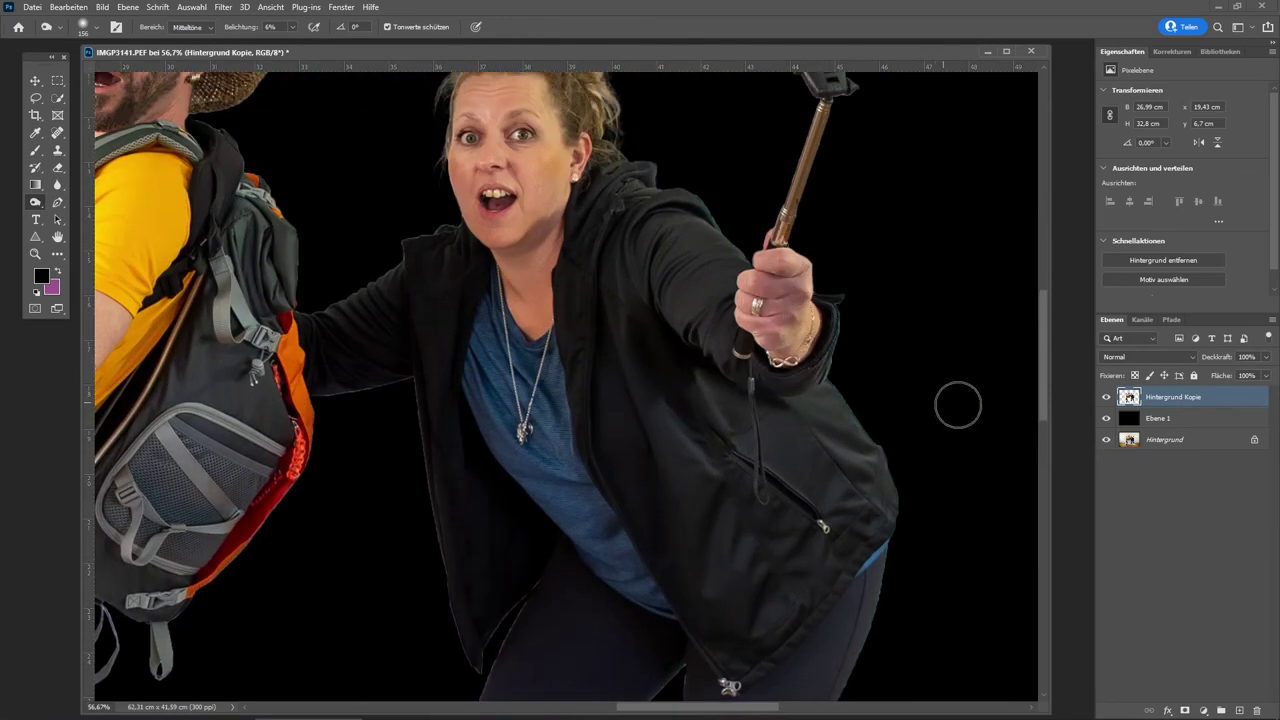
pyautogui.moveTo(1040, 400); pyautogui.dragTo(1040, 385)
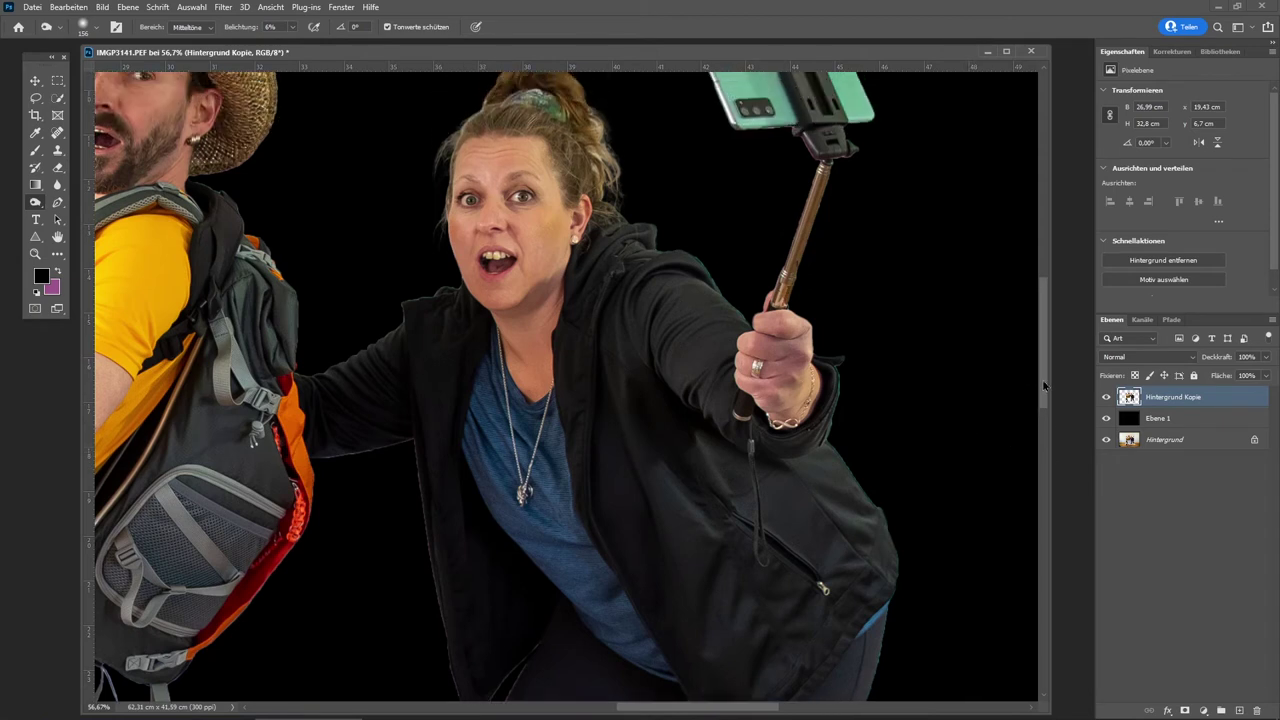
pyautogui.click(270, 7)
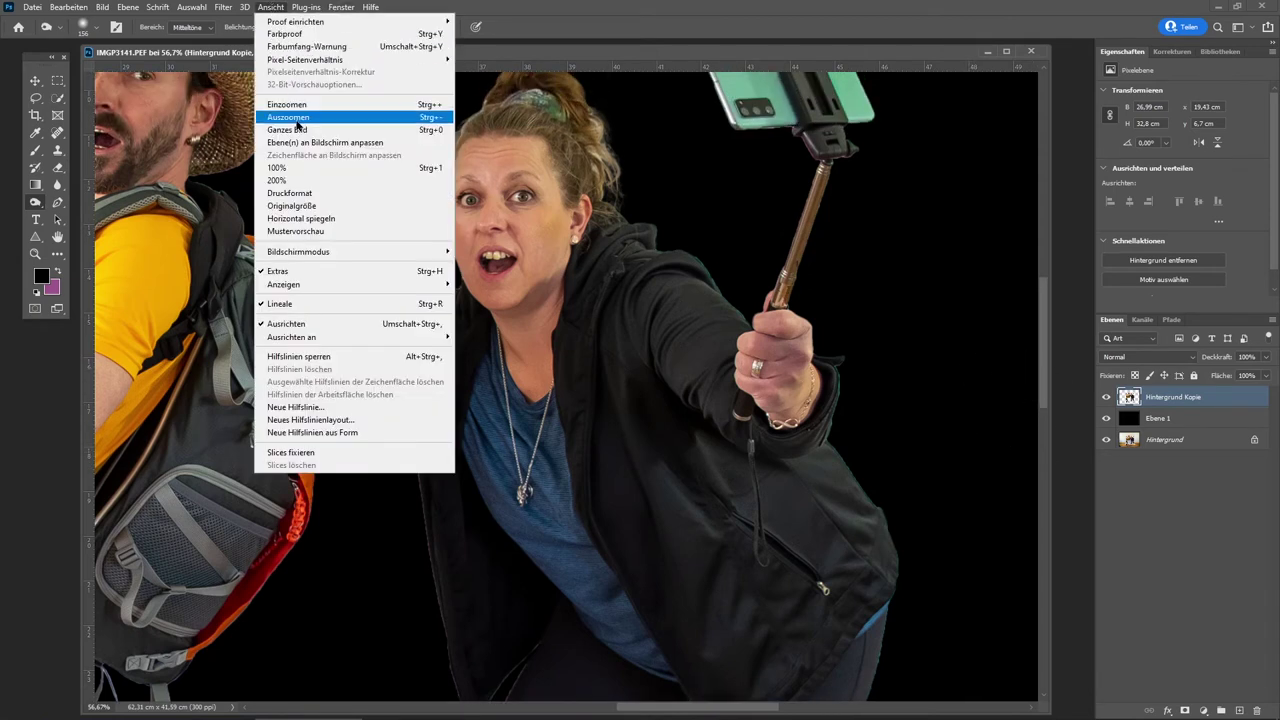
pyautogui.click(294, 128)
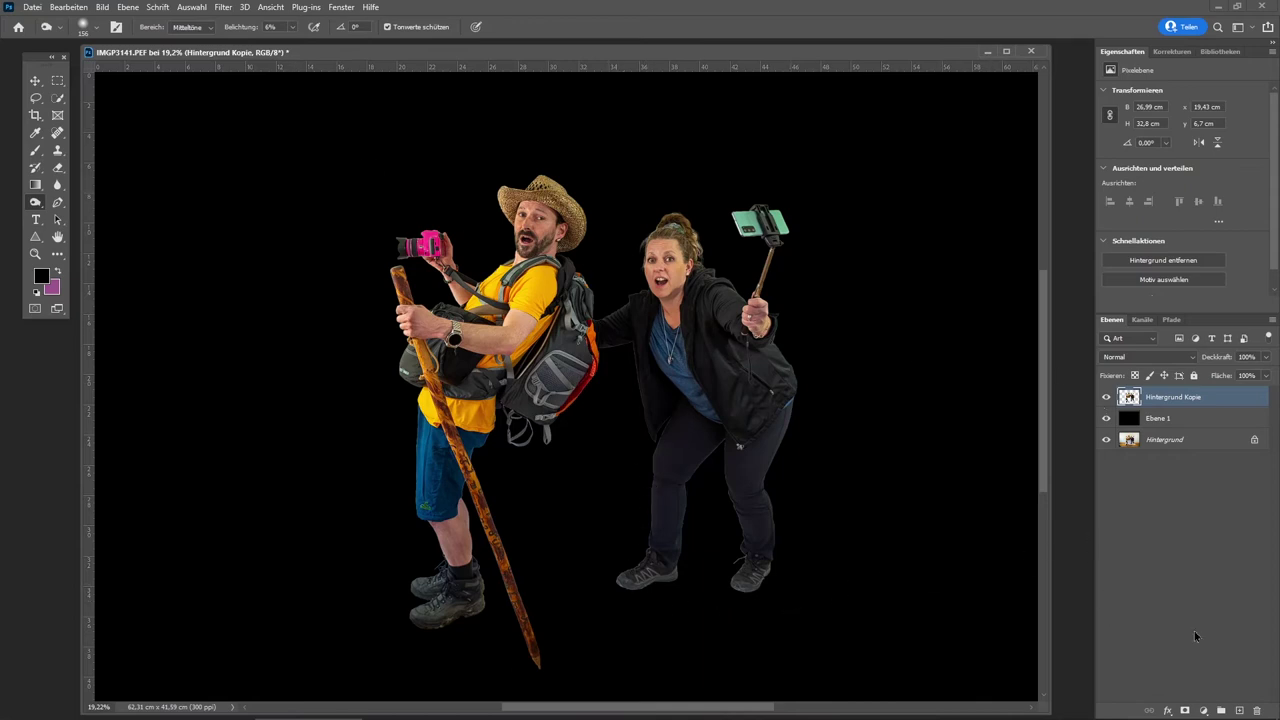
# Apply a Schatten nach innen layer style with Größe 2 px and Deckkraft 50%
pyautogui.click(1203, 711)
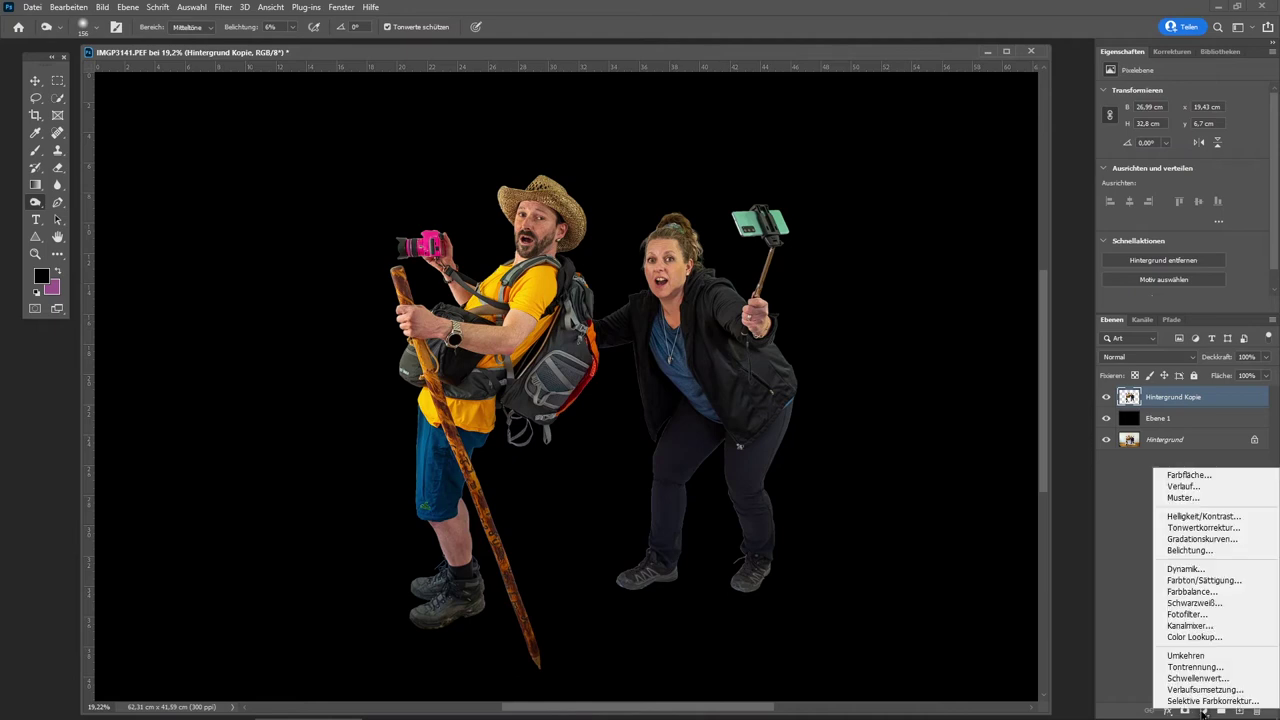
pyautogui.click(1170, 710)
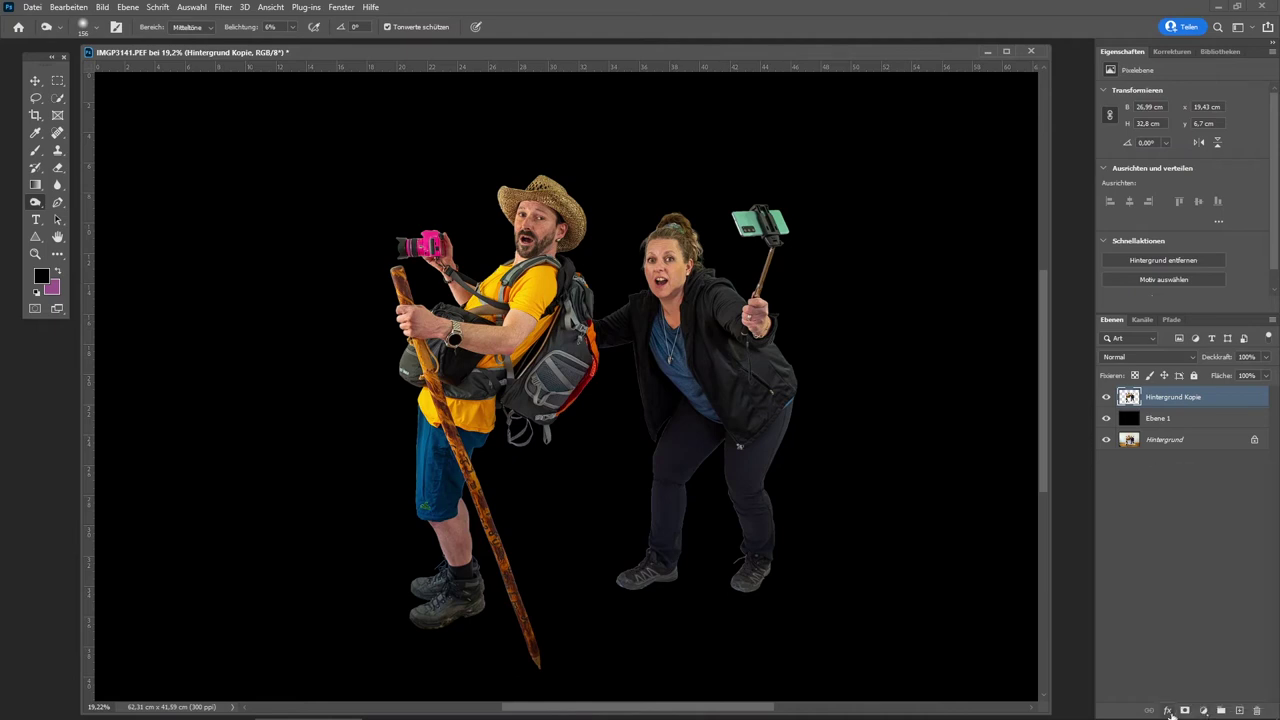
pyautogui.click(1172, 712)
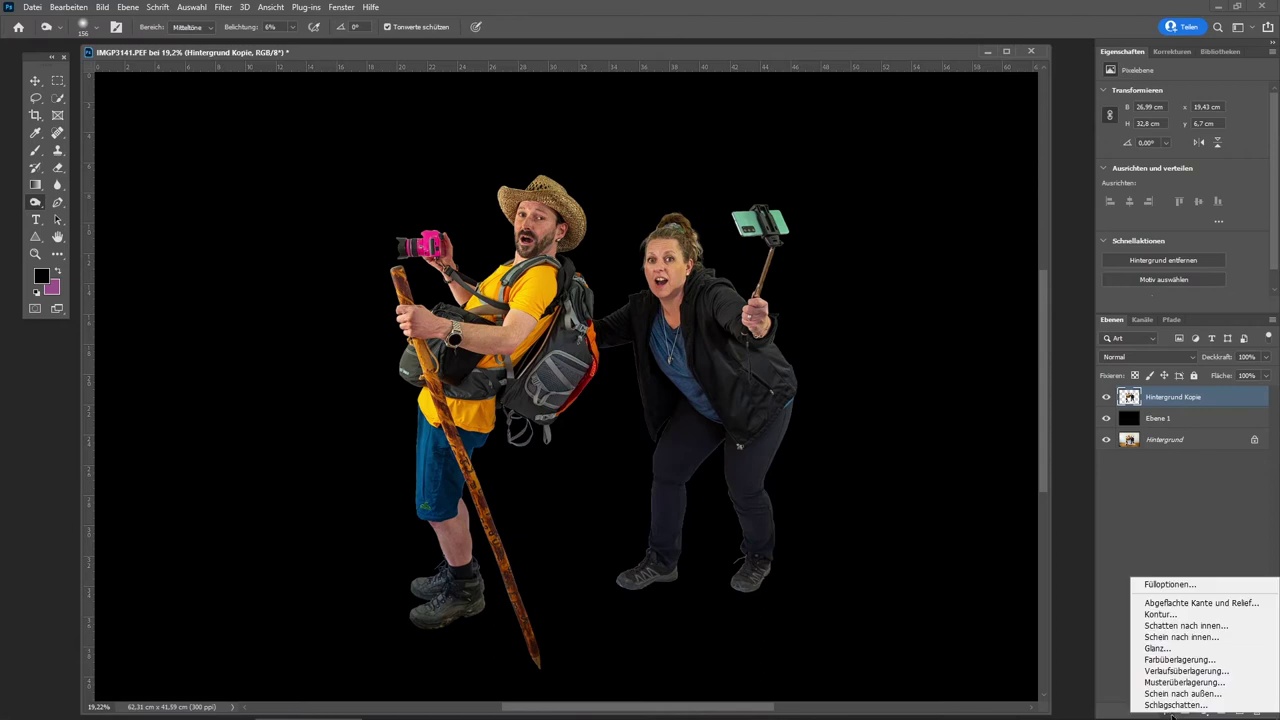
pyautogui.click(1168, 630)
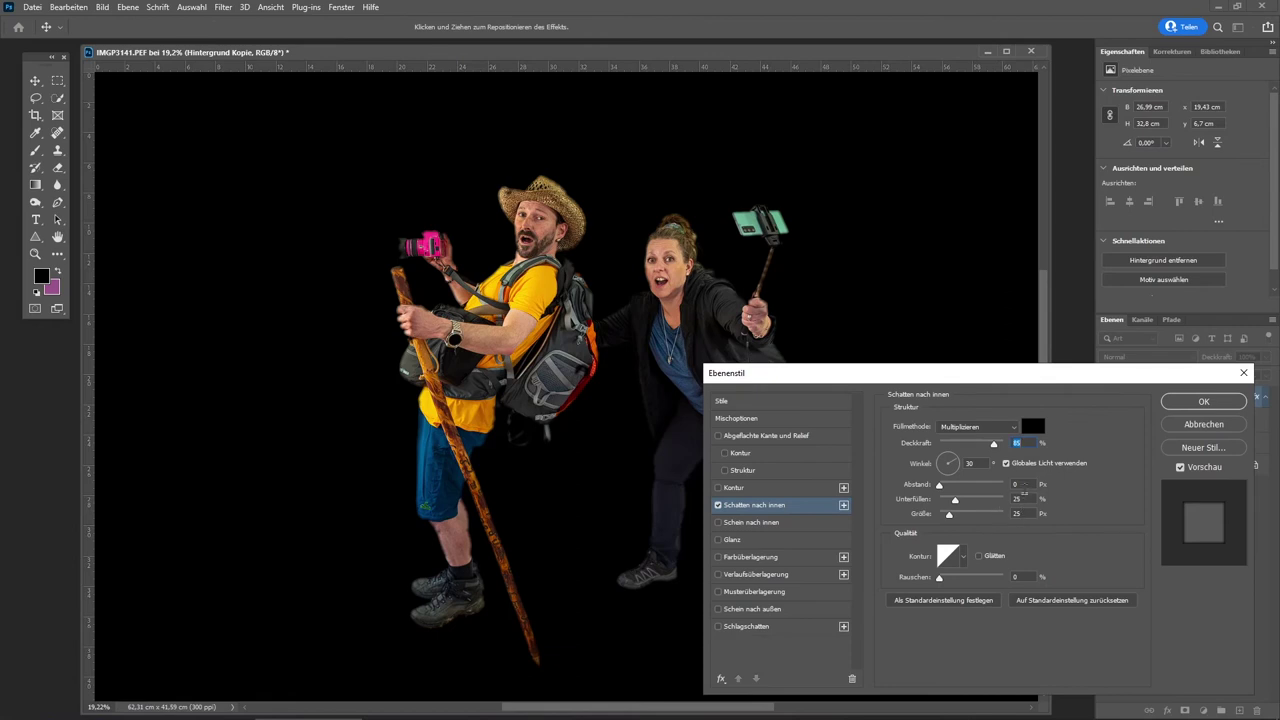
pyautogui.click(1028, 499)
pyautogui.press('Tab')
pyautogui.write('2')
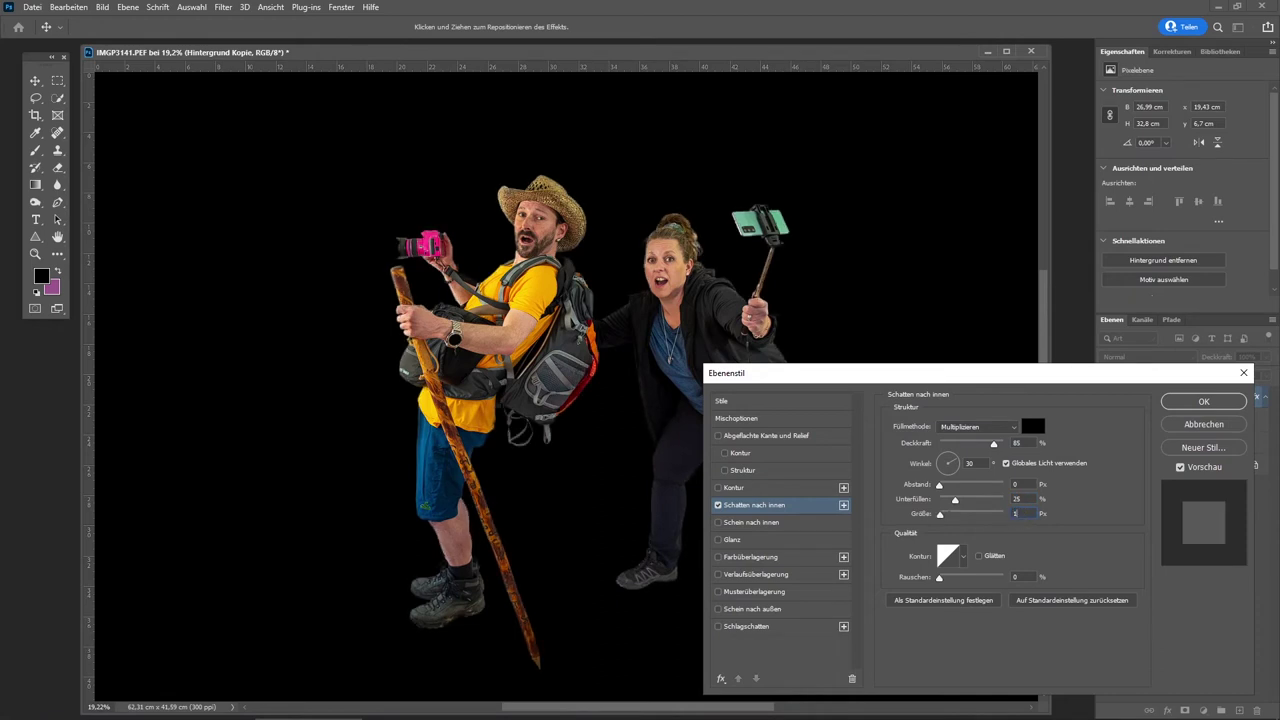
pyautogui.press('Up')
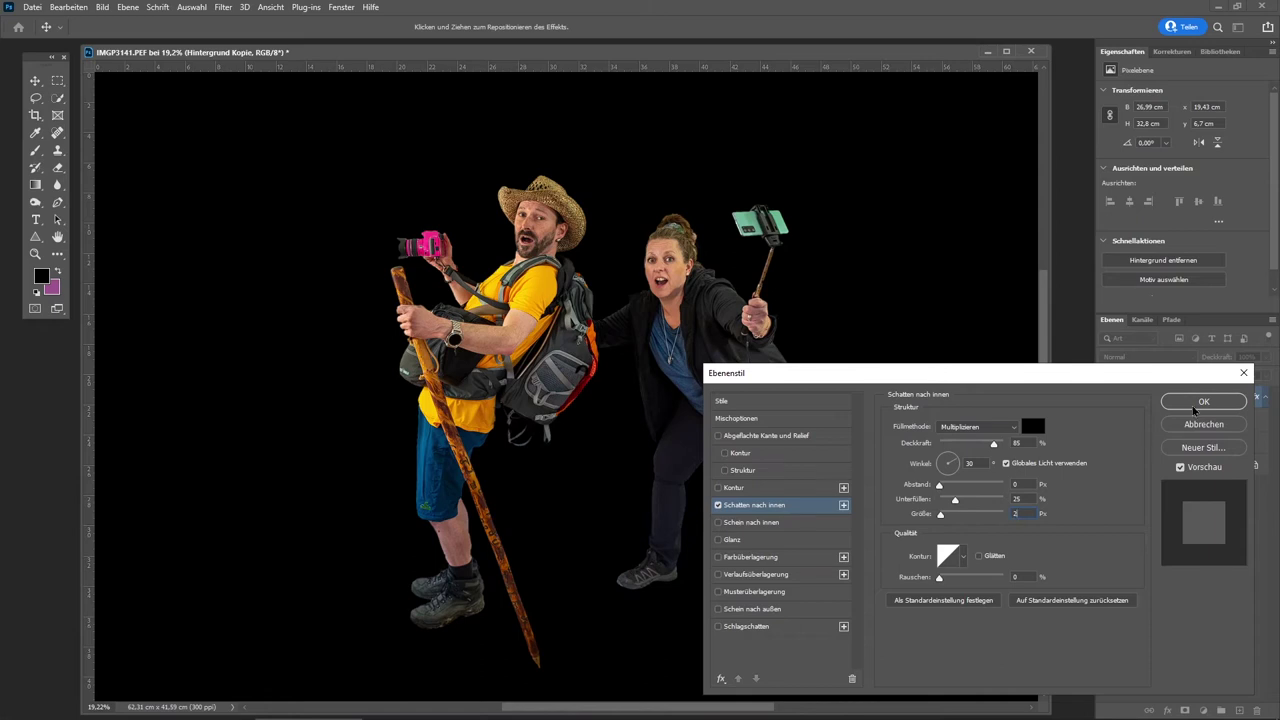
pyautogui.doubleClick(1016, 442)
pyautogui.write('50')
pyautogui.click(1190, 403)
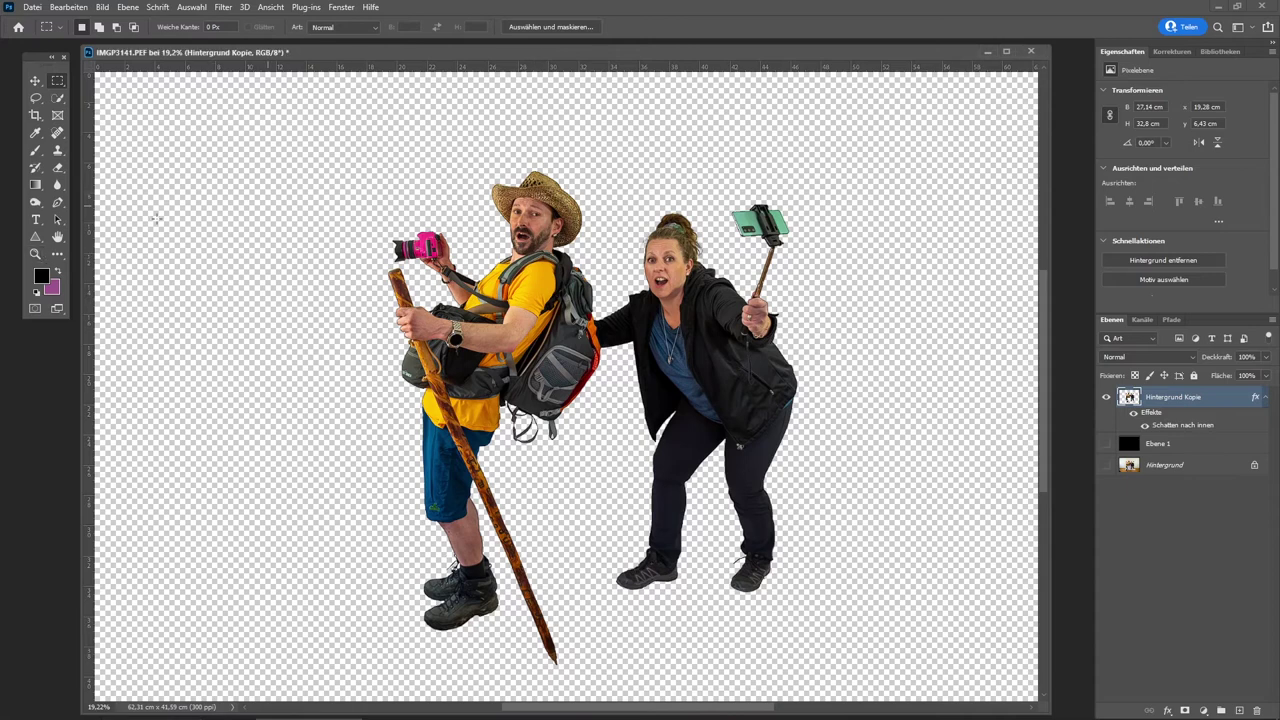
# Lasso the man's hat and head and copy them onto a new layer, Ebene 2
pyautogui.click(36, 255)
pyautogui.moveTo(543, 192); pyautogui.dragTo(620, 284)
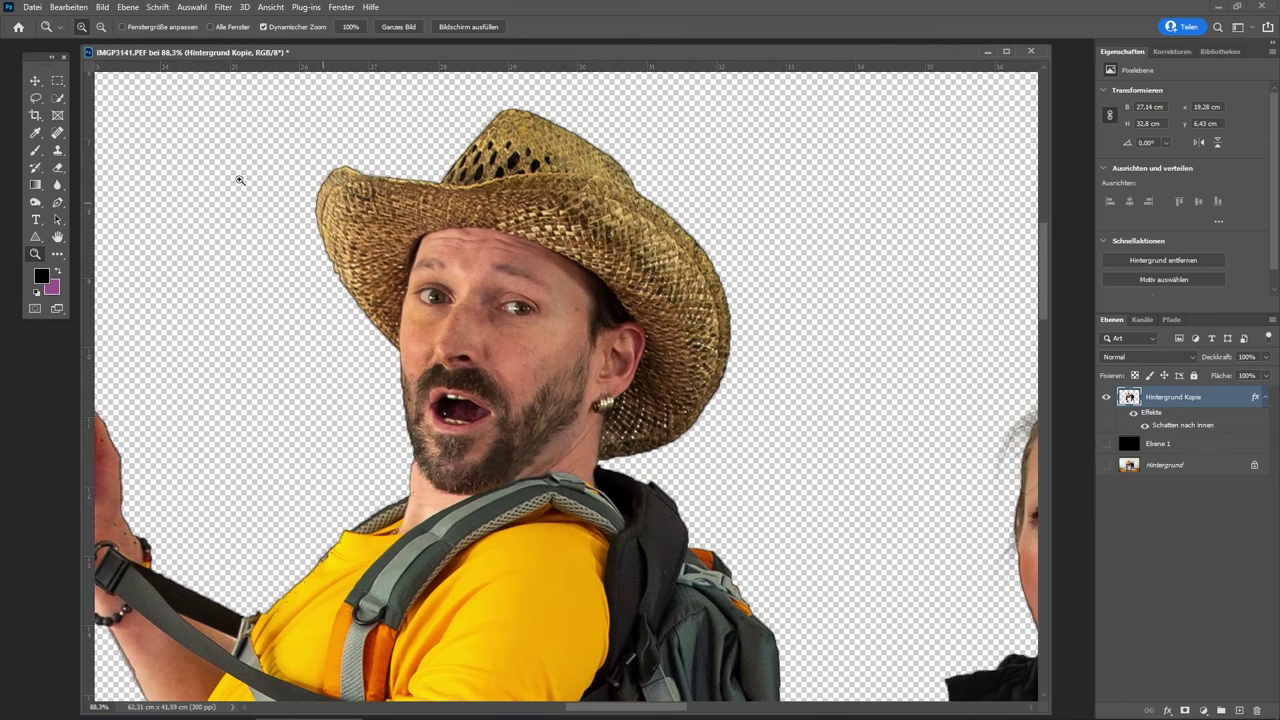
pyautogui.click(36, 97)
pyautogui.moveTo(349, 112); pyautogui.dragTo(317, 321)
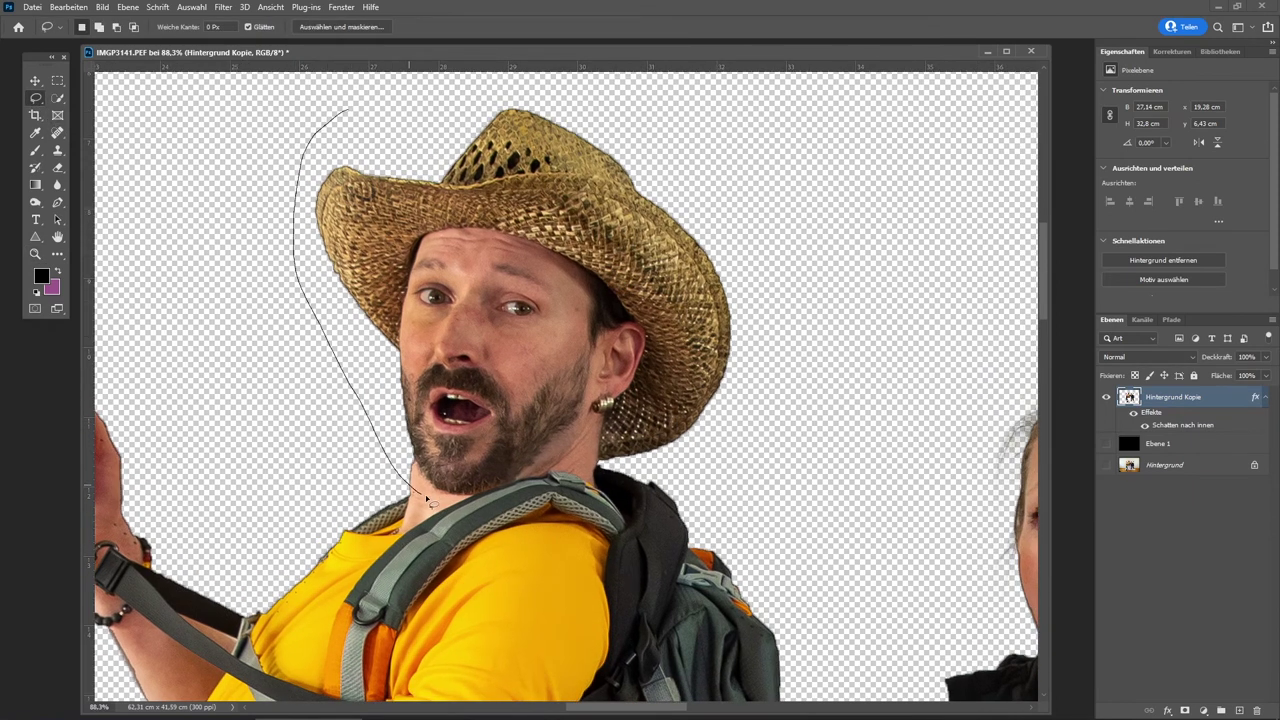
pyautogui.moveTo(427, 497); pyautogui.dragTo(494, 507)
pyautogui.moveTo(578, 500)
pyautogui.mouseDown()
pyautogui.moveTo(663, 463)
pyautogui.moveTo(803, 369)
pyautogui.moveTo(766, 177)
pyautogui.moveTo(583, 82)
pyautogui.moveTo(410, 88)
pyautogui.mouseUp()
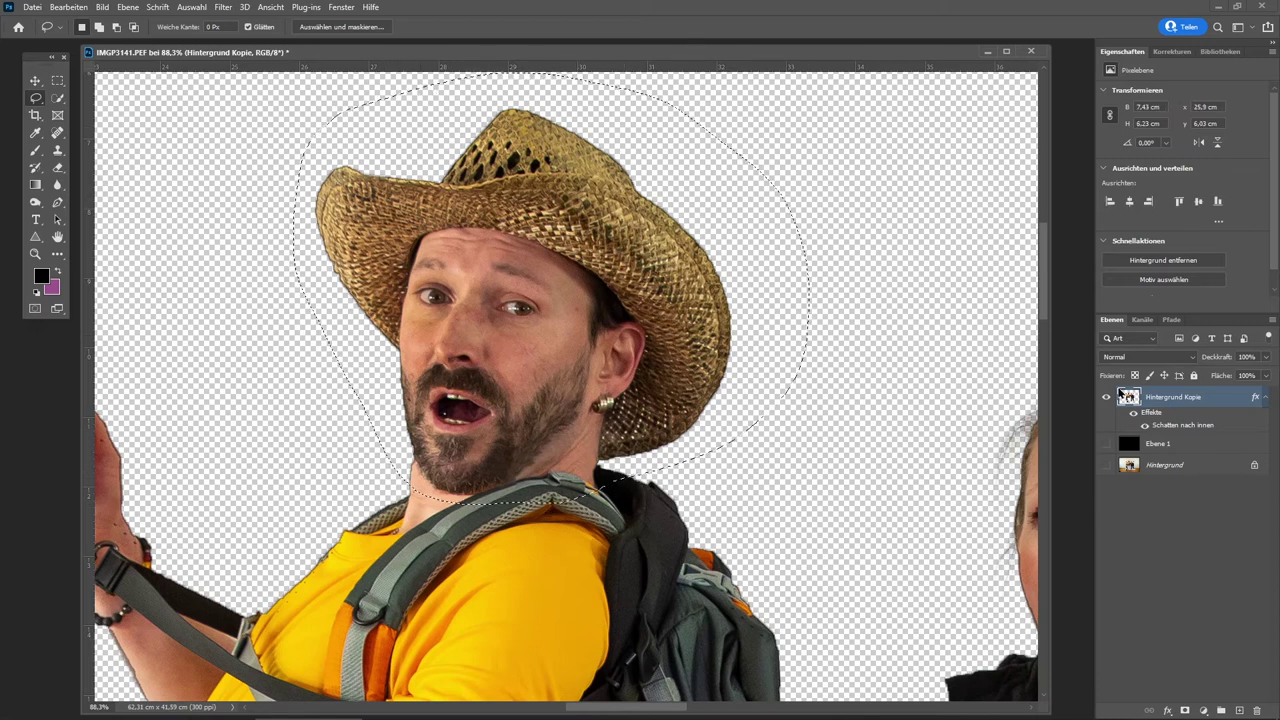
pyautogui.hotkey('ctrl', 'j')
# Delete the inner-shadow effect from Ebene 2 and return to Hintergrund Kopie
pyautogui.moveTo(1133, 415); pyautogui.dragTo(1260, 680)
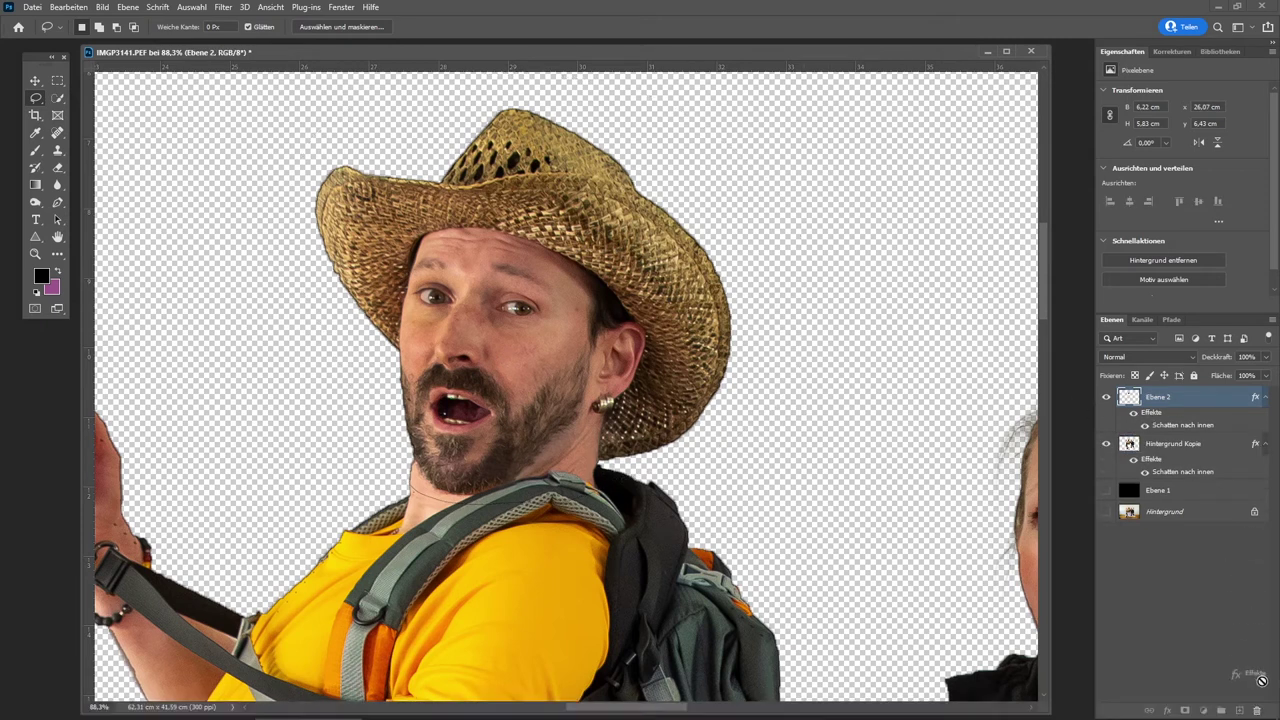
pyautogui.moveTo(1260, 680); pyautogui.dragTo(1257, 711)
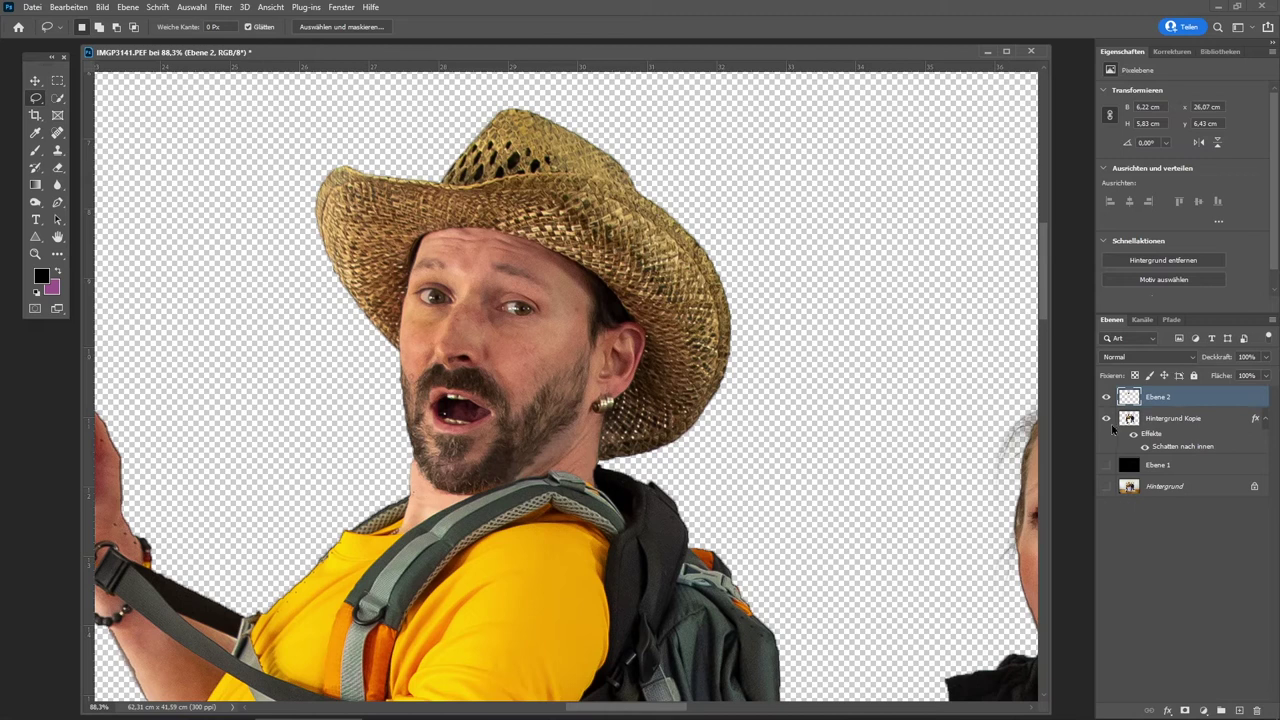
pyautogui.hotkey('alt', '[')
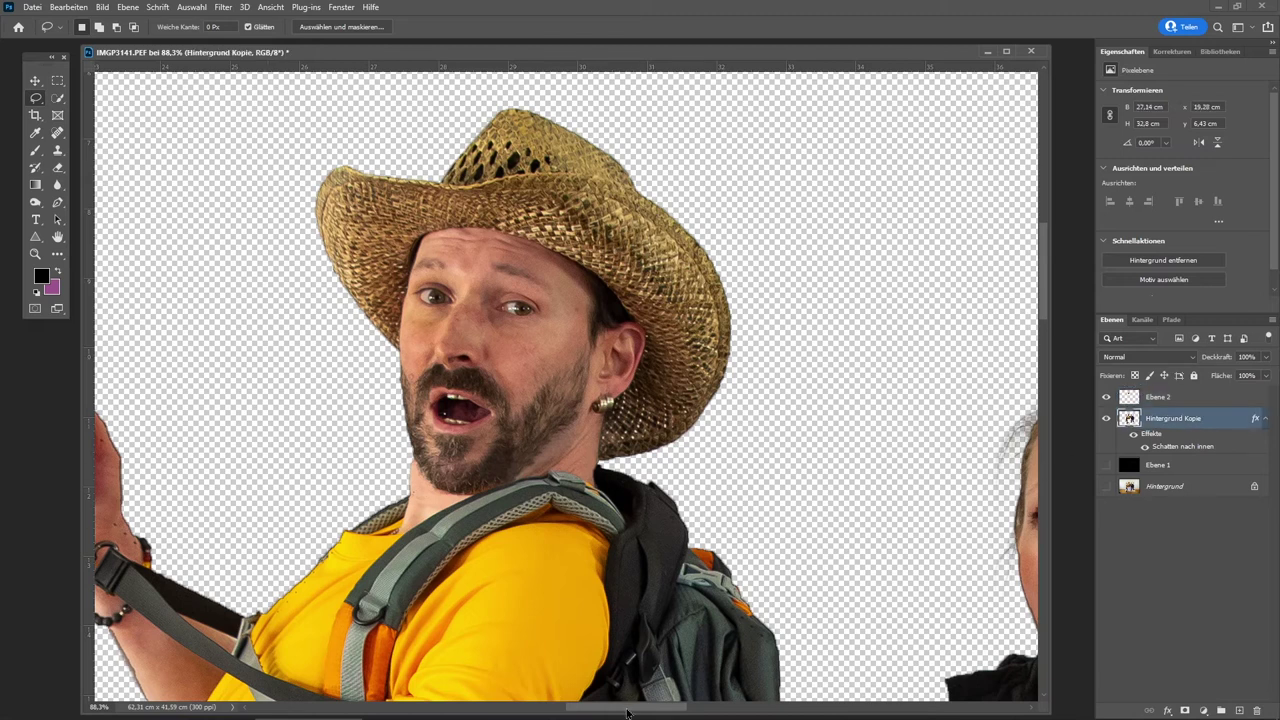
# Zoom in on the woman's face and forehead
pyautogui.moveTo(630, 707); pyautogui.dragTo(693, 708)
pyautogui.scroll(-2, 772, 577)
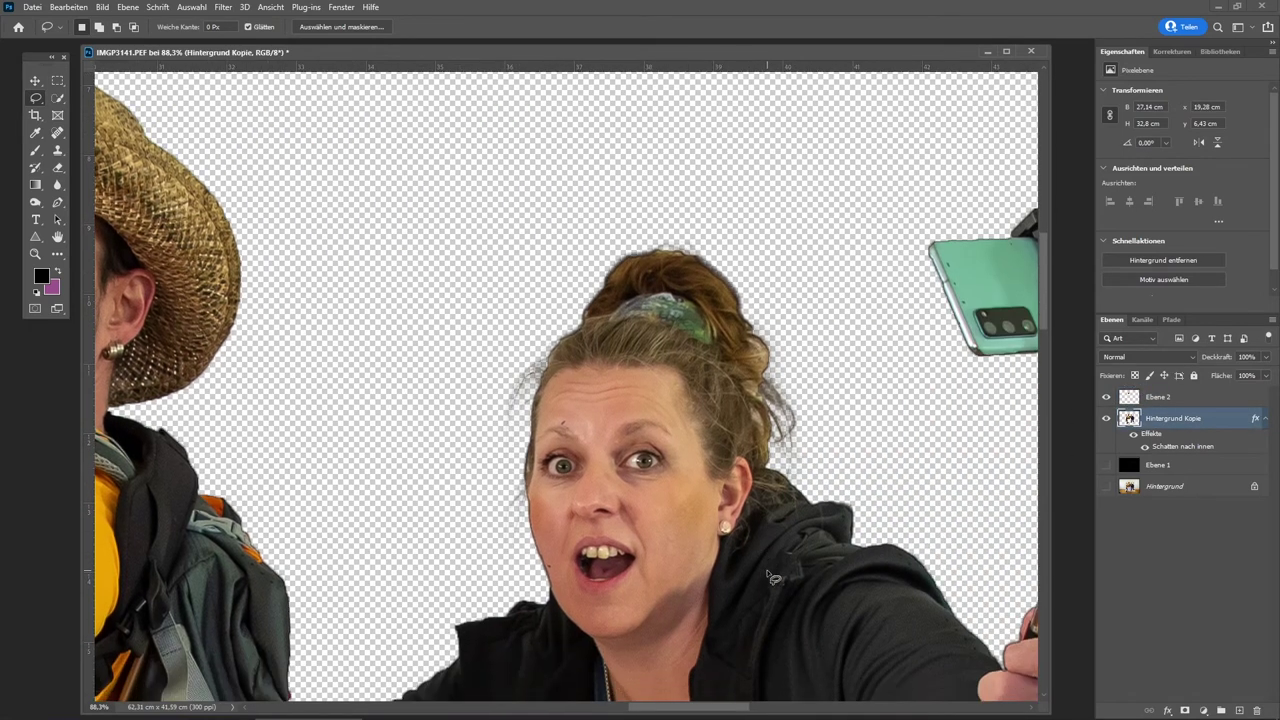
pyautogui.scroll(-2, 766, 569)
pyautogui.scroll(-1, 612, 424)
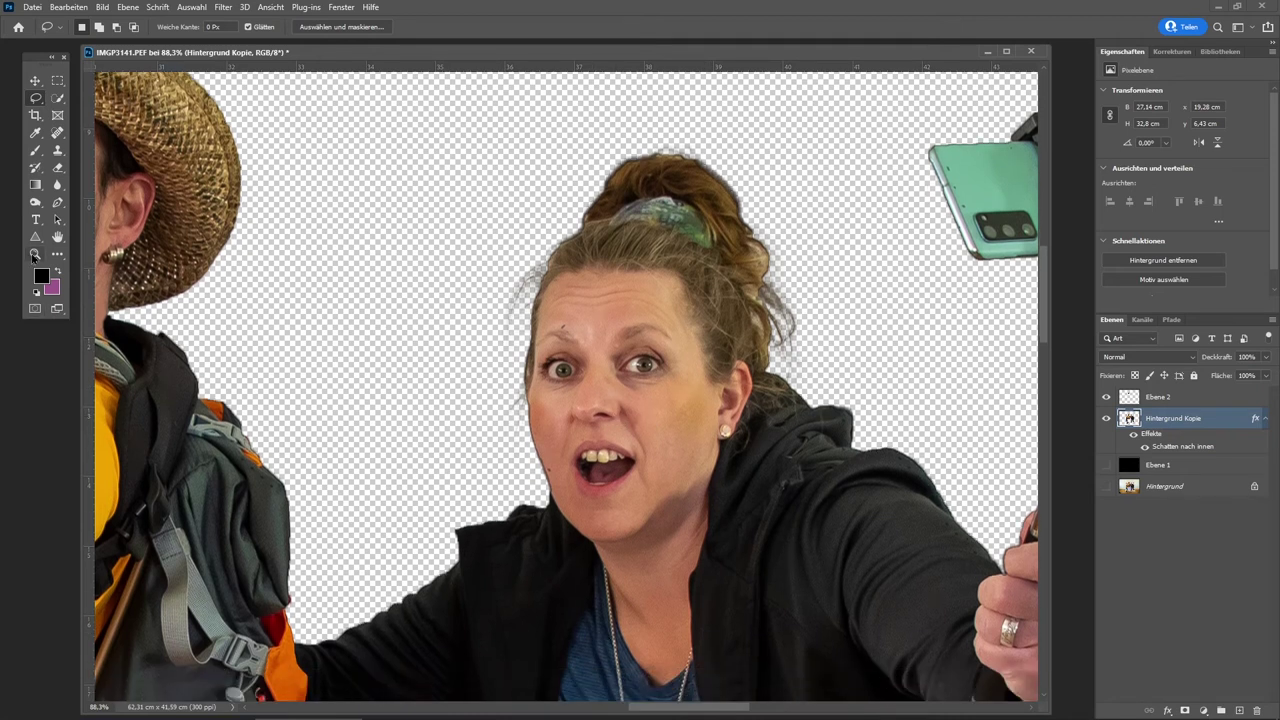
pyautogui.click(35, 254)
pyautogui.moveTo(566, 321); pyautogui.dragTo(605, 352)
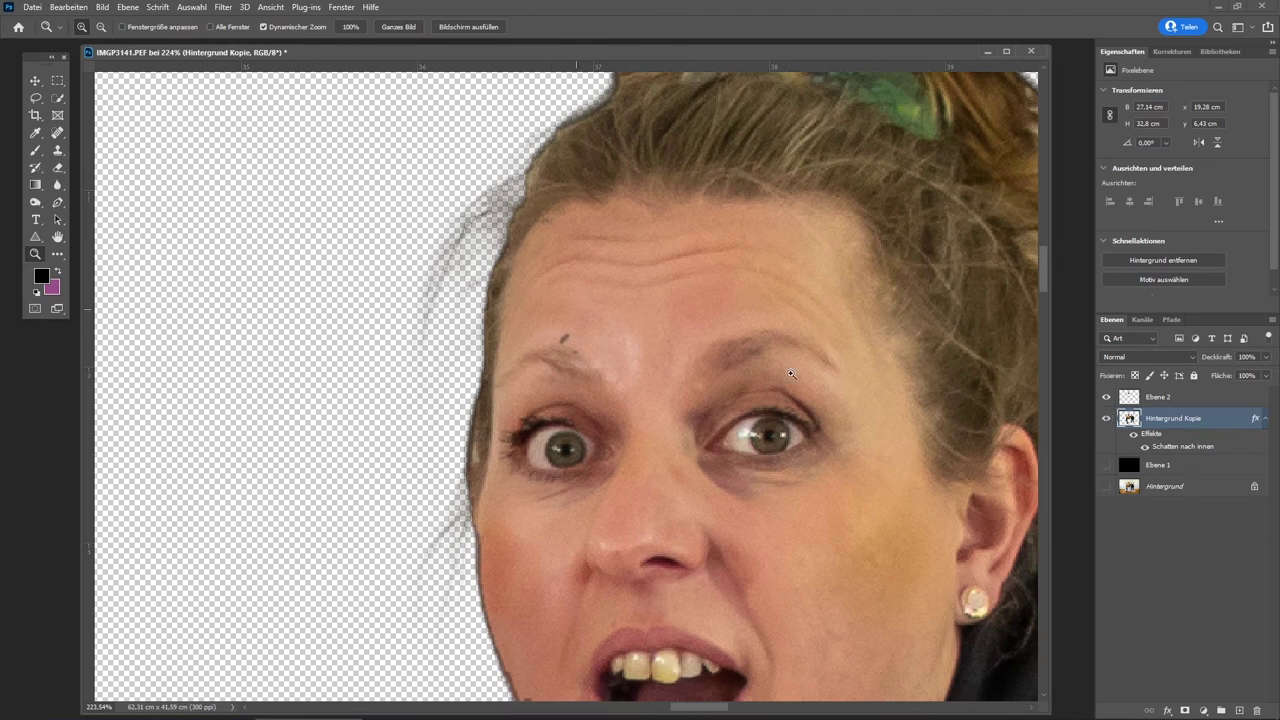
# Compare the edge with and without the inner shadow, leaving the Effekte hidden
pyautogui.click(1136, 436)
pyautogui.click(1136, 436)
pyautogui.click(1136, 436)
pyautogui.click(1136, 436)
pyautogui.click(1136, 436)
pyautogui.click(1136, 436)
pyautogui.scroll(-3, 535, 452)
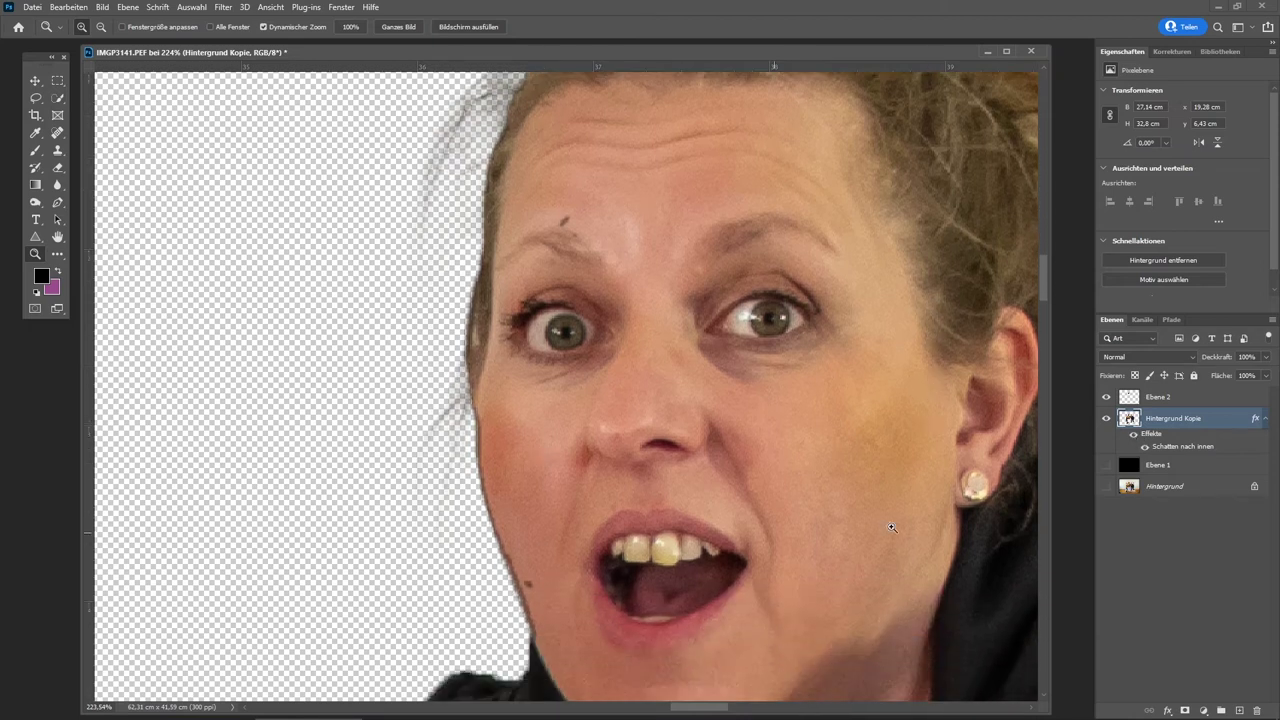
pyautogui.click(1134, 435)
# Scroll around the canvas to review the hikers without the inner shadow
pyautogui.scroll(1, 796, 461)
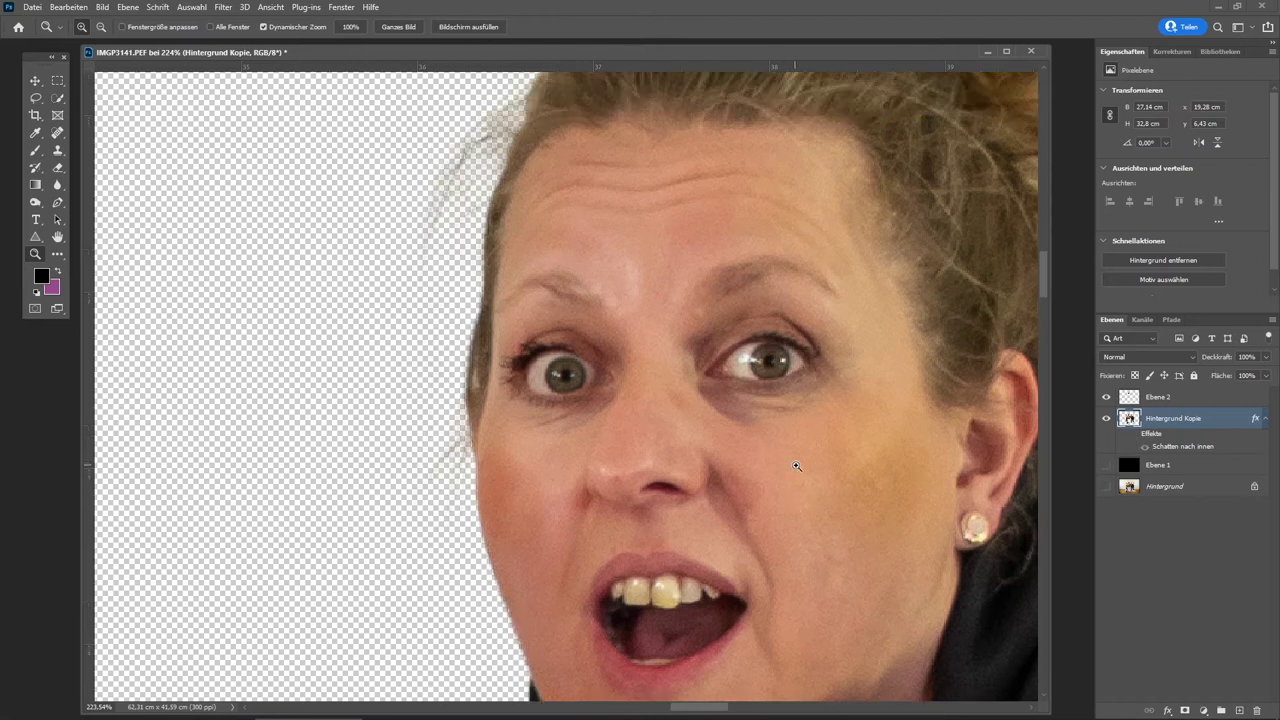
pyautogui.scroll(2, 775, 440)
pyautogui.scroll(1, 752, 421)
pyautogui.scroll(-2, 752, 421)
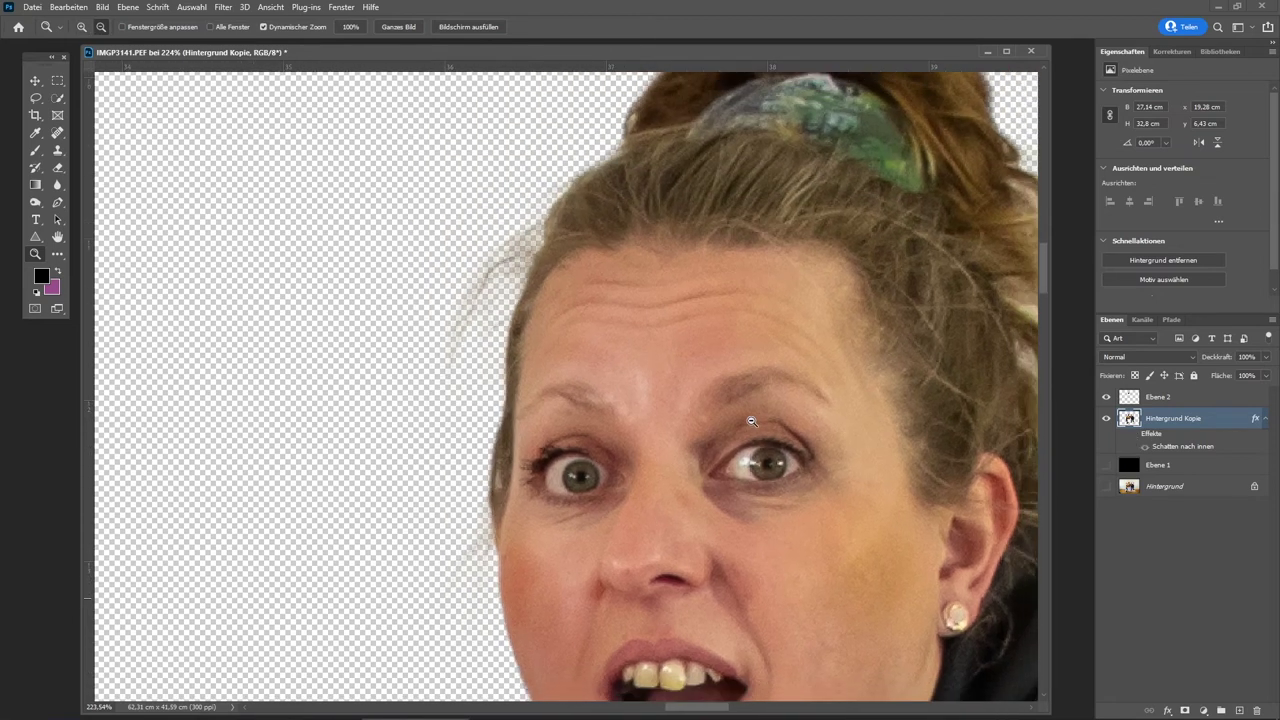
pyautogui.scroll(-2, 752, 421)
pyautogui.scroll(-2, 752, 421)
pyautogui.scroll(-1, 807, 489)
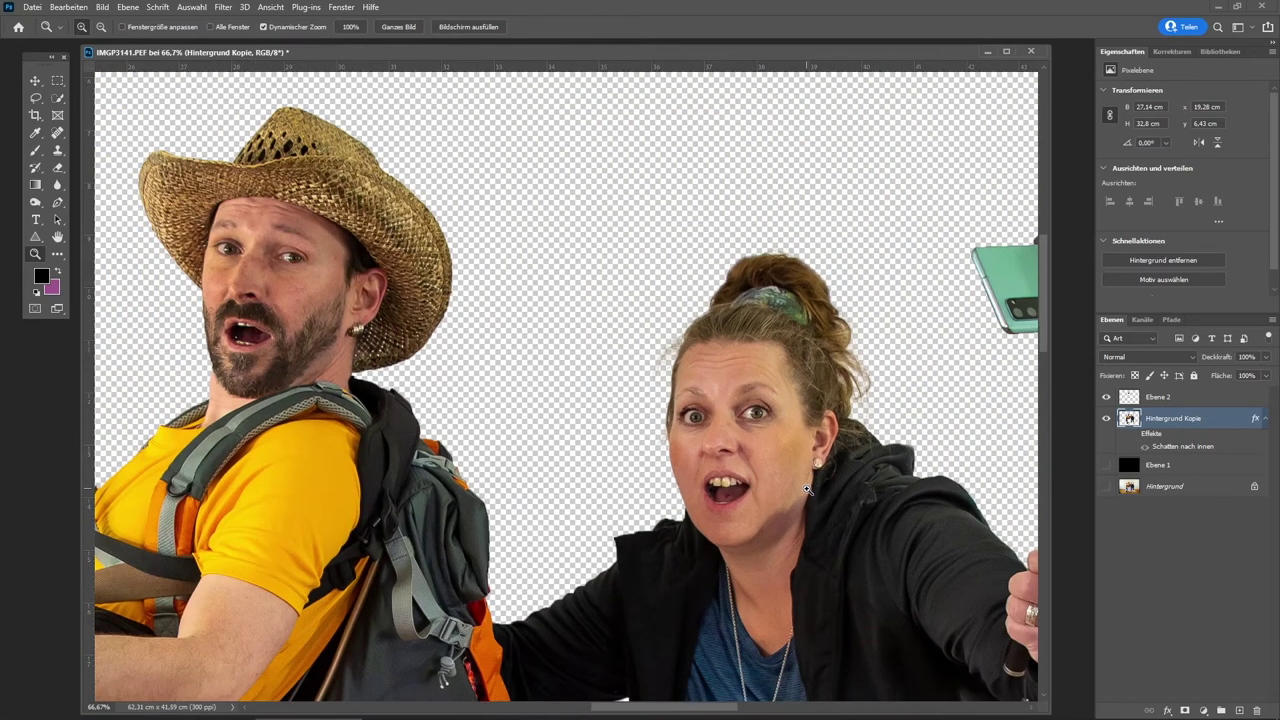
pyautogui.scroll(-1, 903, 467)
# Copy the woman's lassoed head to Ebene 3, scale it to 180% and move it up
pyautogui.click(35, 97)
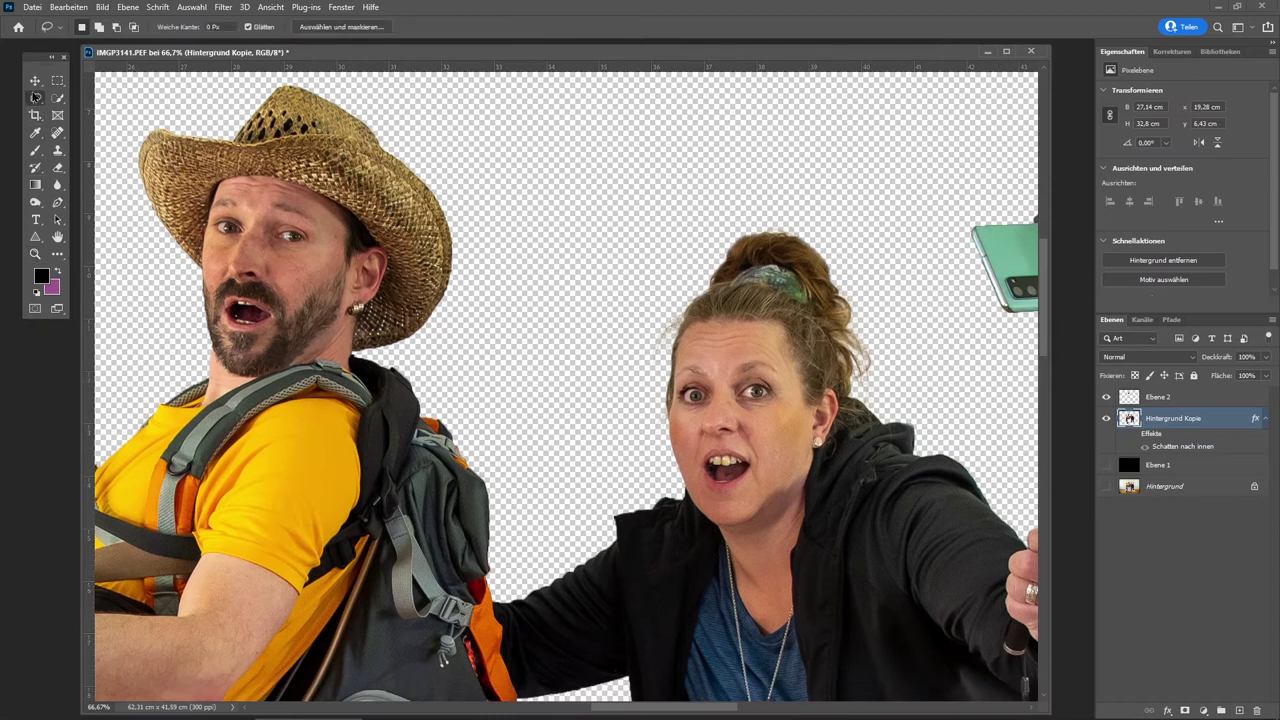
pyautogui.moveTo(594, 381); pyautogui.dragTo(619, 410)
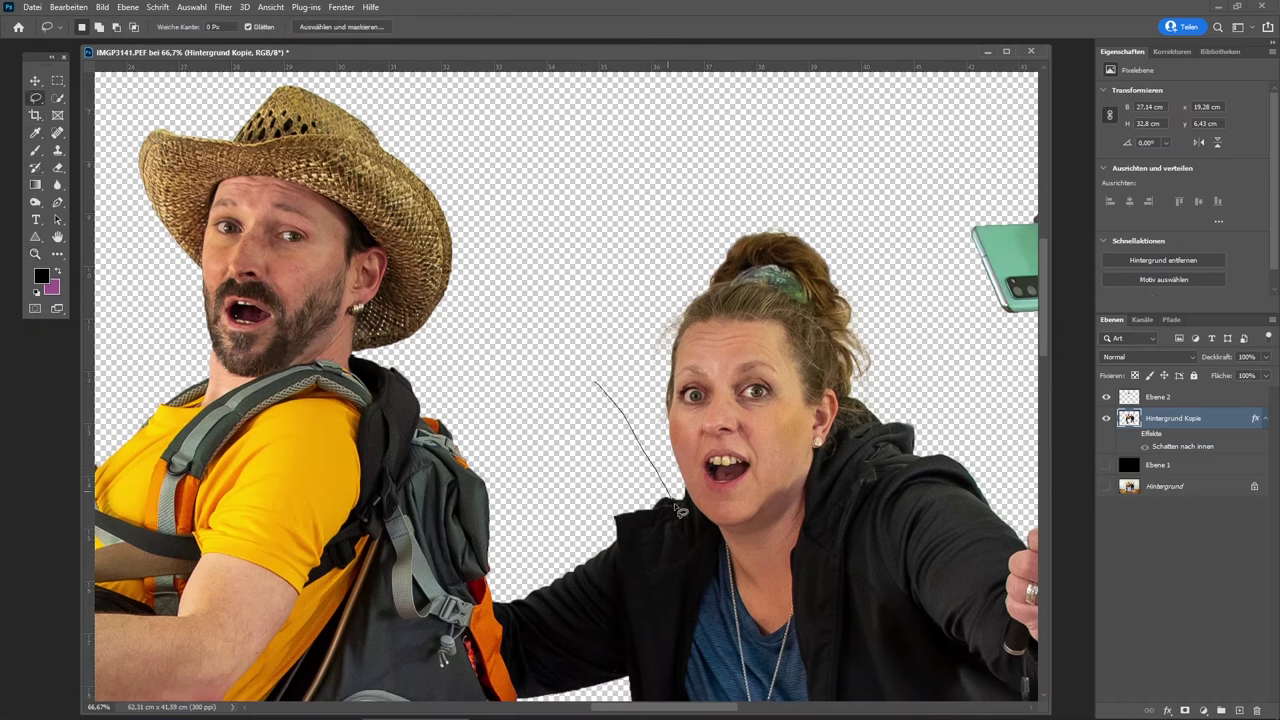
pyautogui.moveTo(679, 510)
pyautogui.mouseDown()
pyautogui.moveTo(745, 544)
pyautogui.moveTo(812, 515)
pyautogui.moveTo(866, 461)
pyautogui.moveTo(905, 392)
pyautogui.moveTo(875, 237)
pyautogui.moveTo(670, 201)
pyautogui.moveTo(628, 238)
pyautogui.mouseUp()
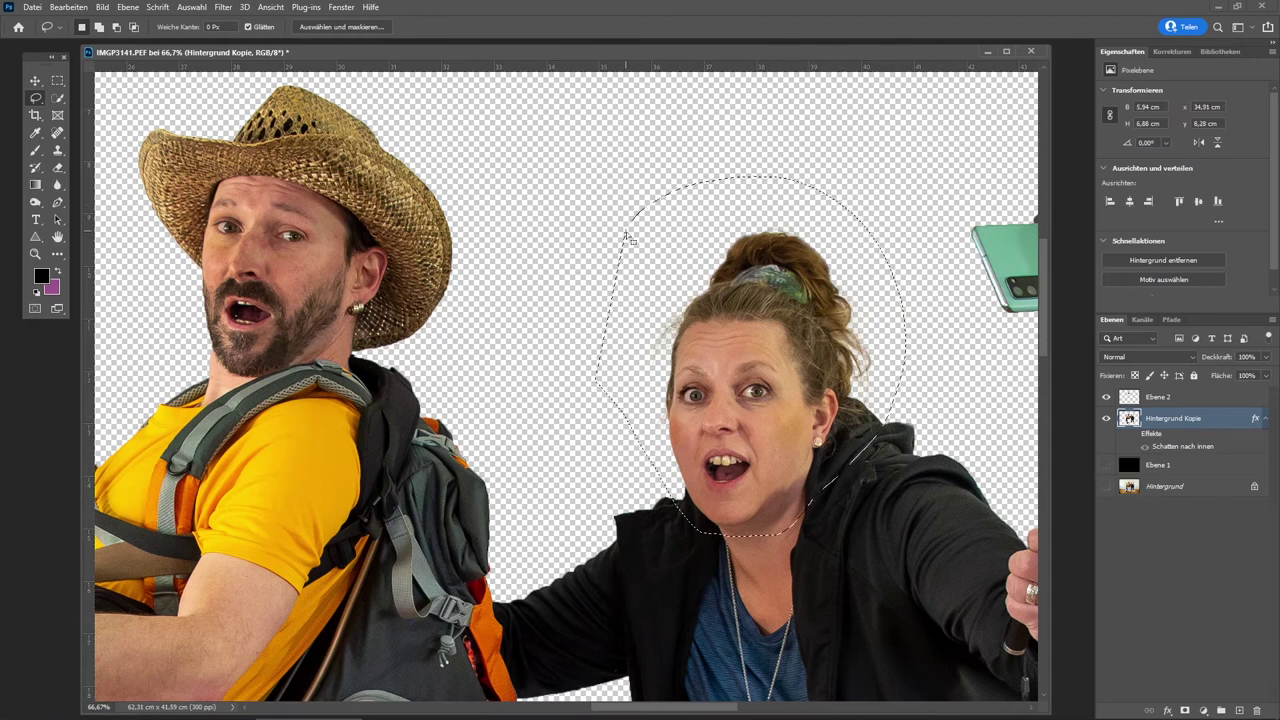
pyautogui.hotkey('ctrl', 'j')
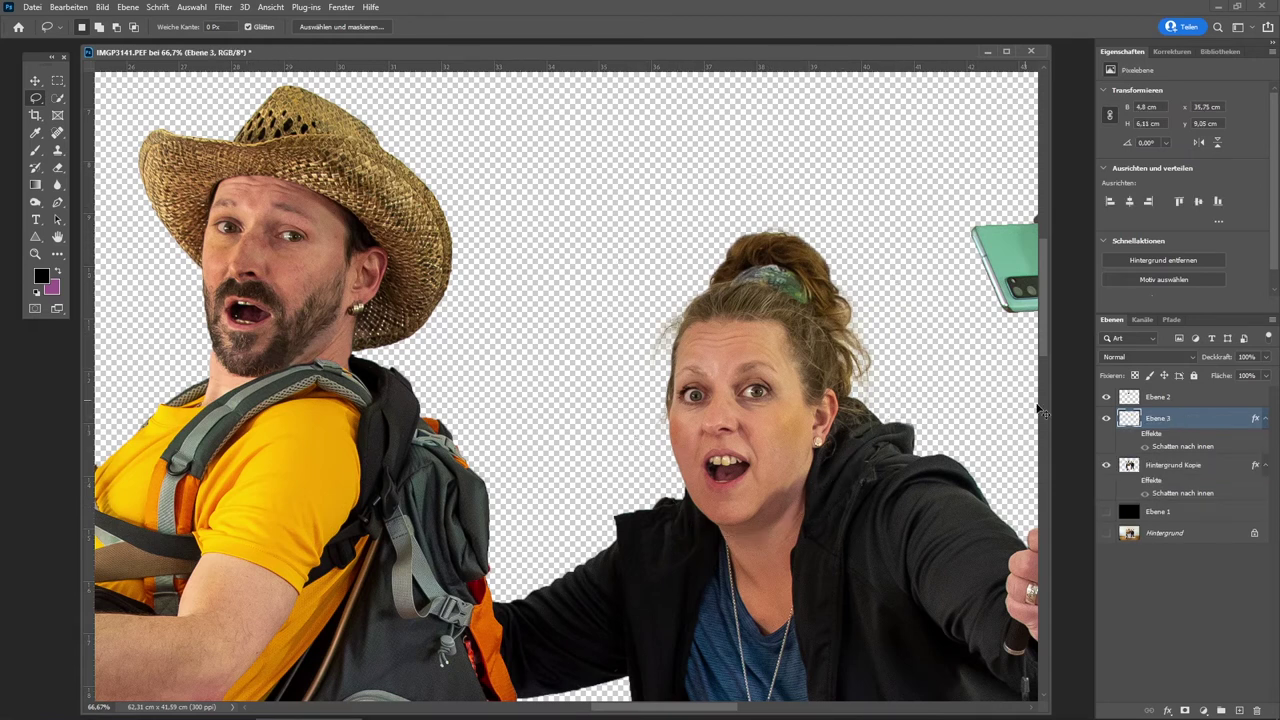
pyautogui.hotkey('ctrl', 't')
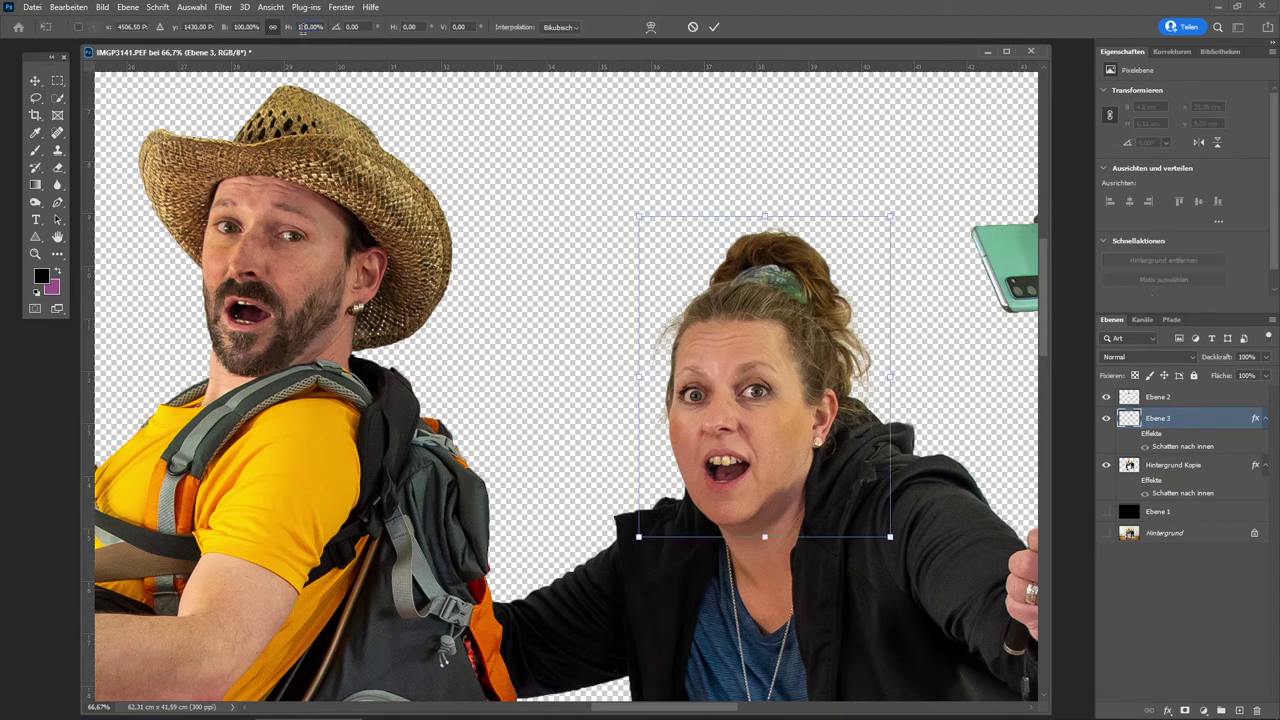
pyautogui.write('180')
pyautogui.press('Return')
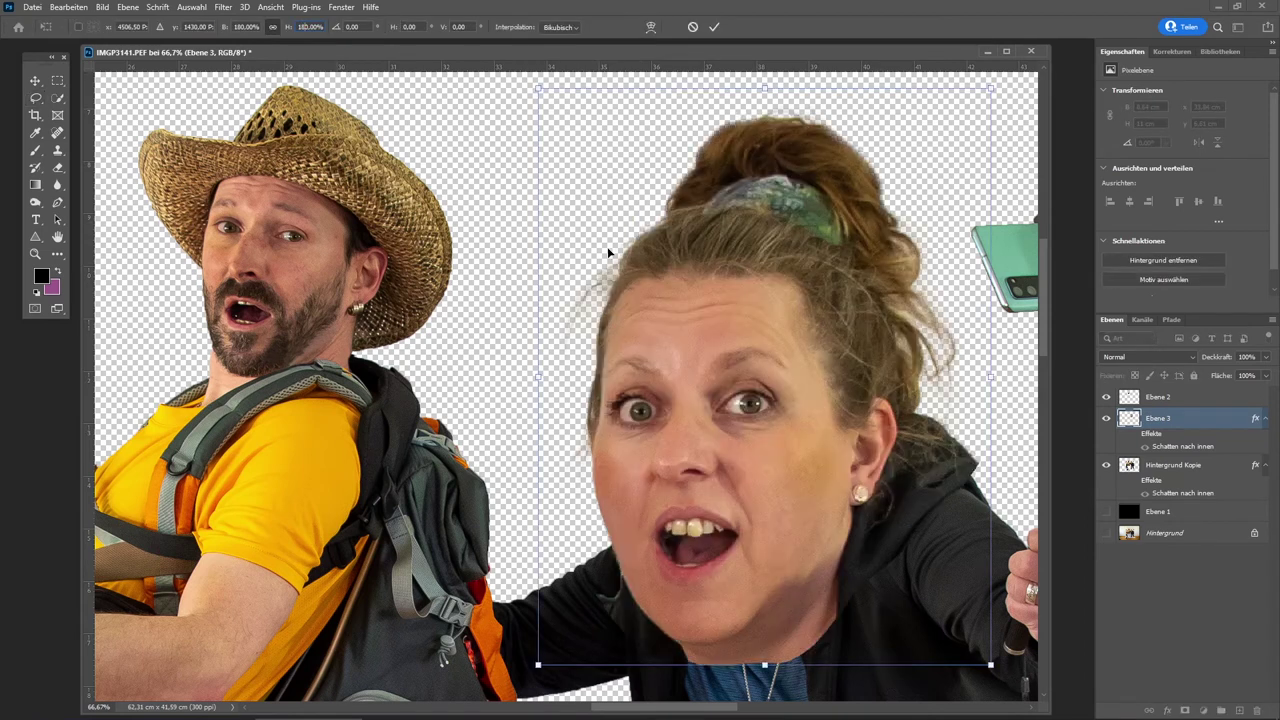
pyautogui.moveTo(803, 364)
pyautogui.mouseDown()
pyautogui.moveTo(808, 236)
pyautogui.moveTo(816, 274)
pyautogui.moveTo(651, 258)
pyautogui.moveTo(733, 298)
pyautogui.moveTo(818, 294)
pyautogui.mouseUp()
pyautogui.press('Return')
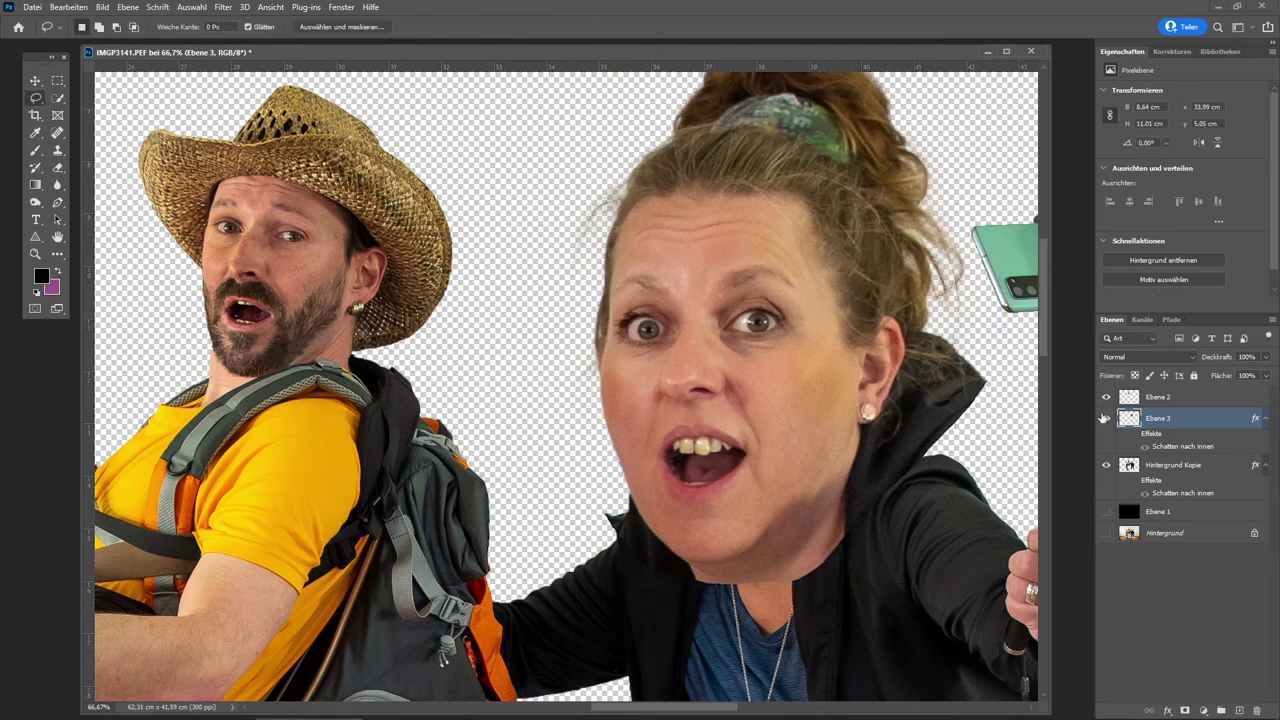
# Scale the man's head on Ebene 2 to 180% and fit the image on screen
pyautogui.click(1130, 398)
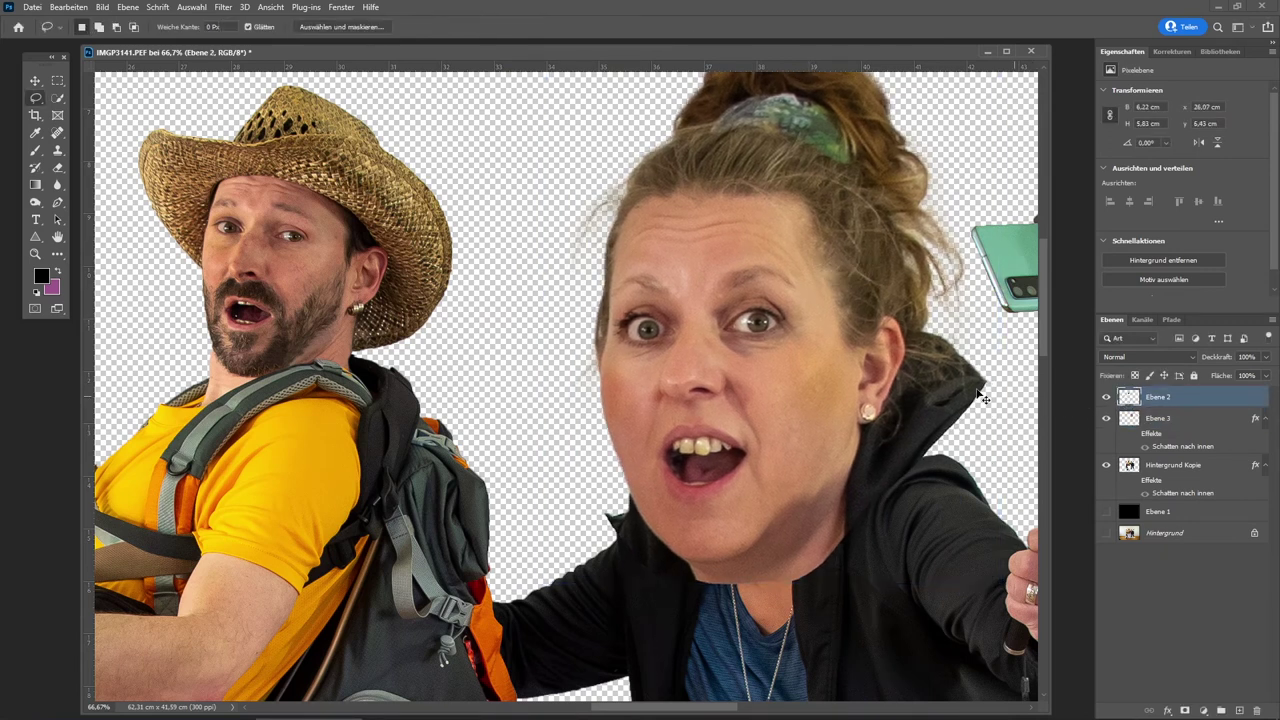
pyautogui.hotkey('ctrl', 't')
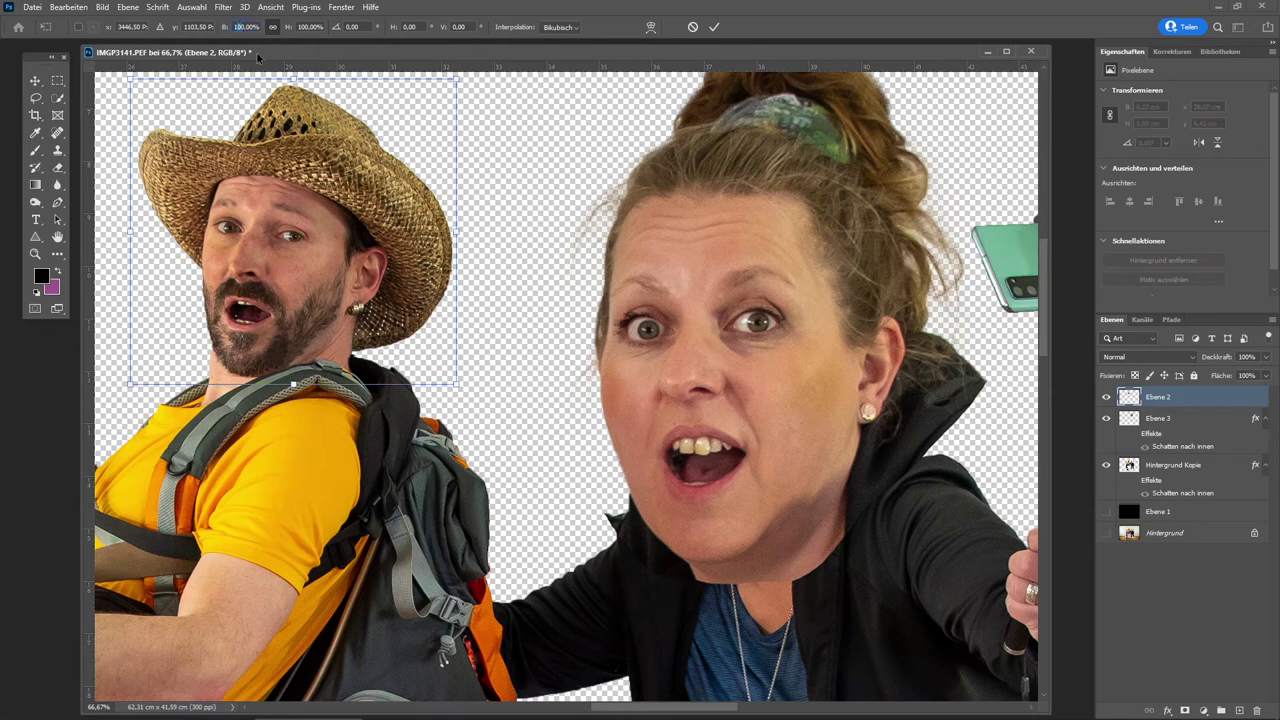
pyautogui.write('180')
pyautogui.press('Return')
pyautogui.press('Return')
pyautogui.press('l')
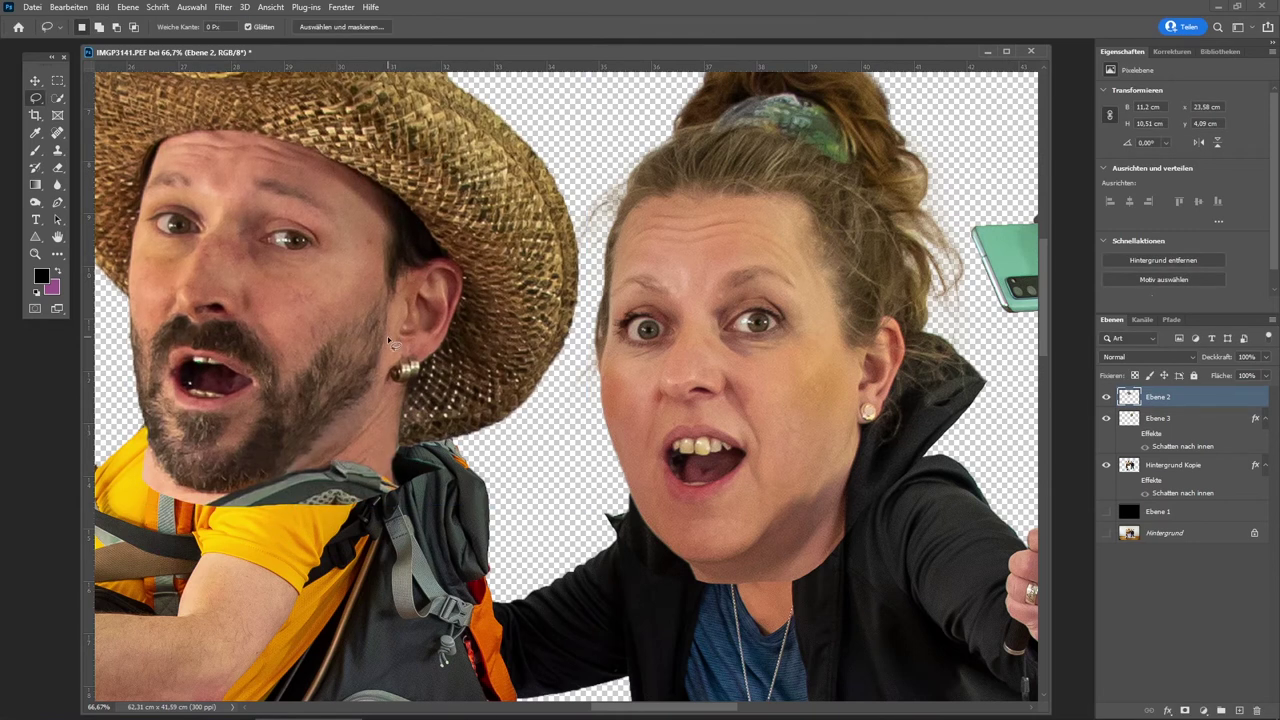
pyautogui.click(271, 8)
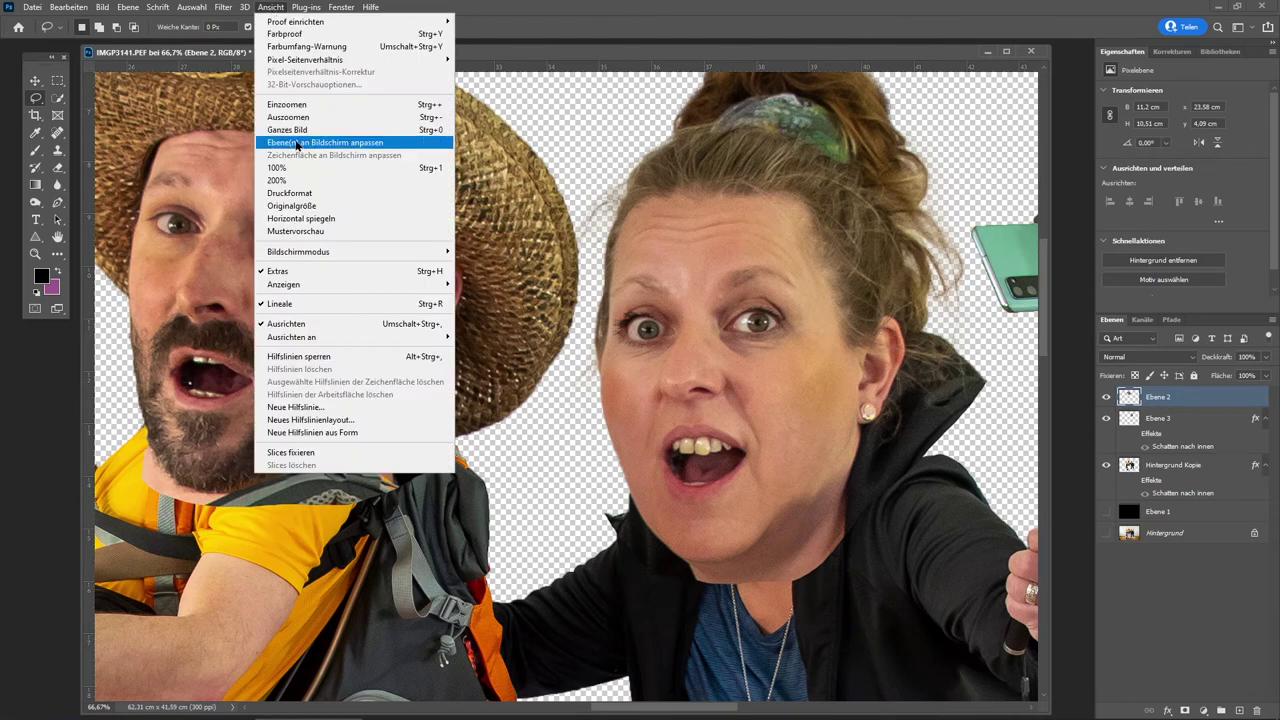
pyautogui.click(298, 130)
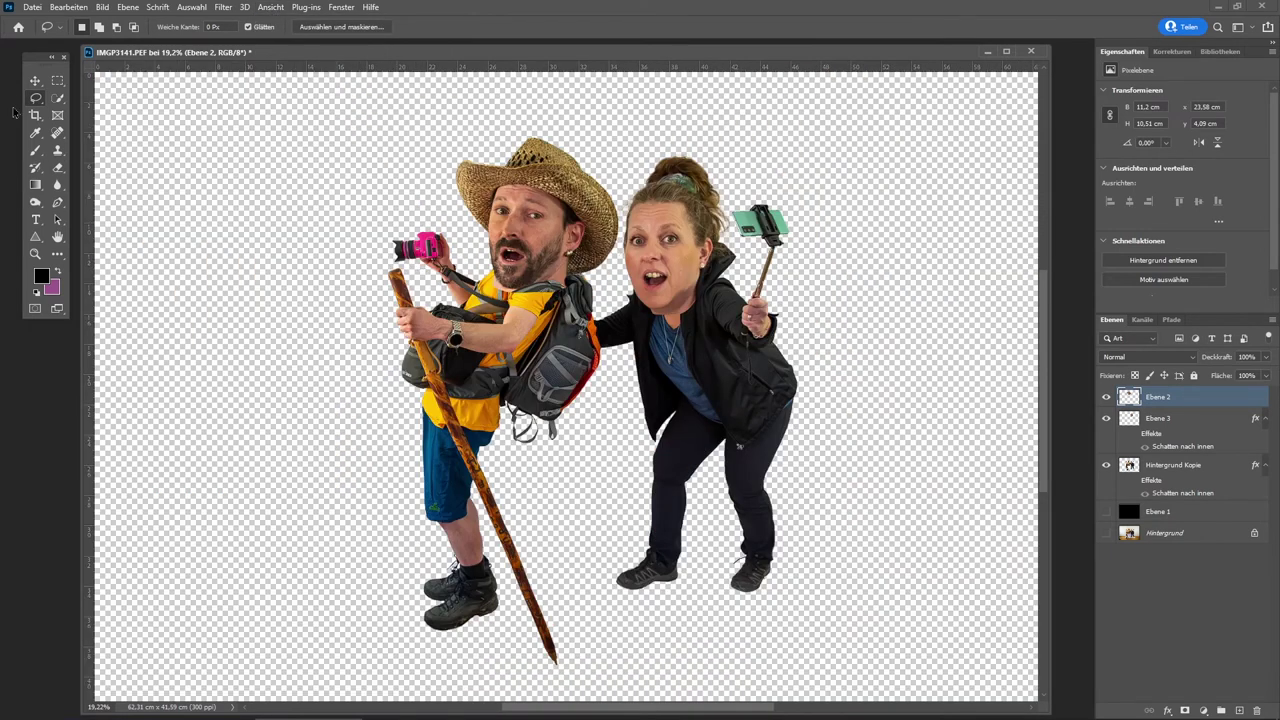
# Raise both enlarged heads slightly, hide Ebene 3 and select Ebene 2
pyautogui.click(35, 81)
pyautogui.moveTo(522, 247); pyautogui.dragTo(521, 226)
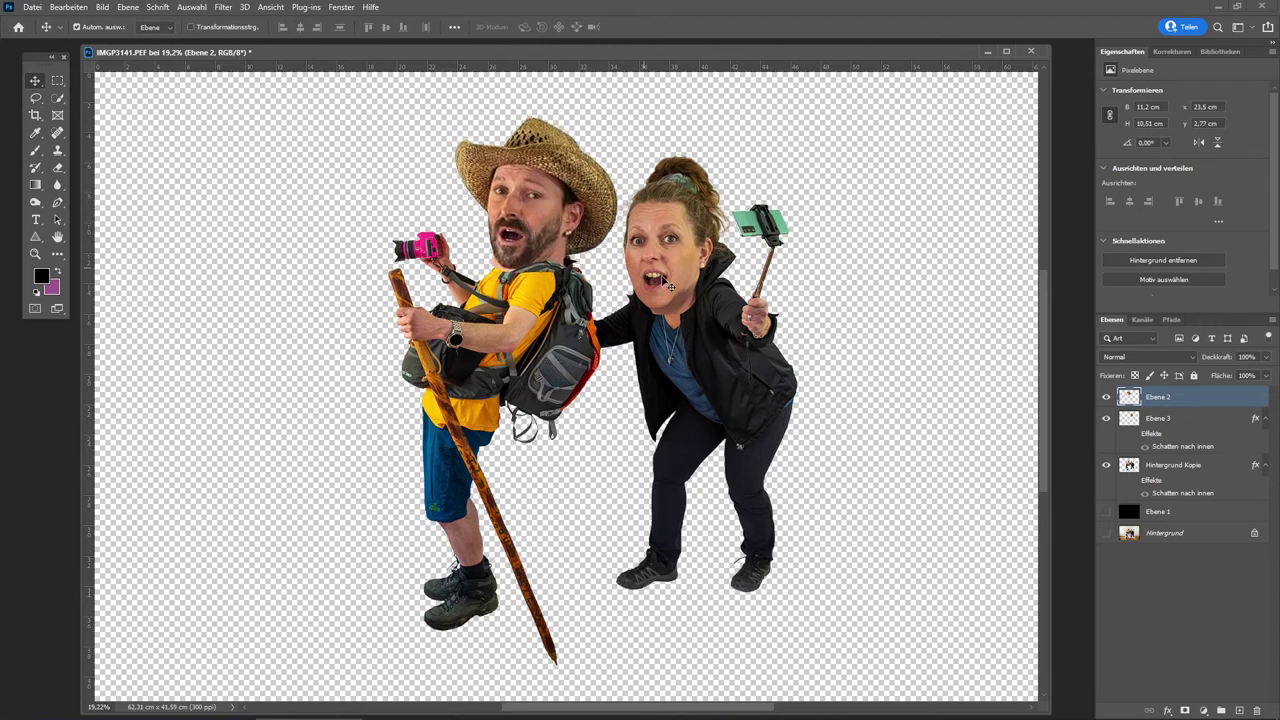
pyautogui.moveTo(669, 281); pyautogui.dragTo(661, 266)
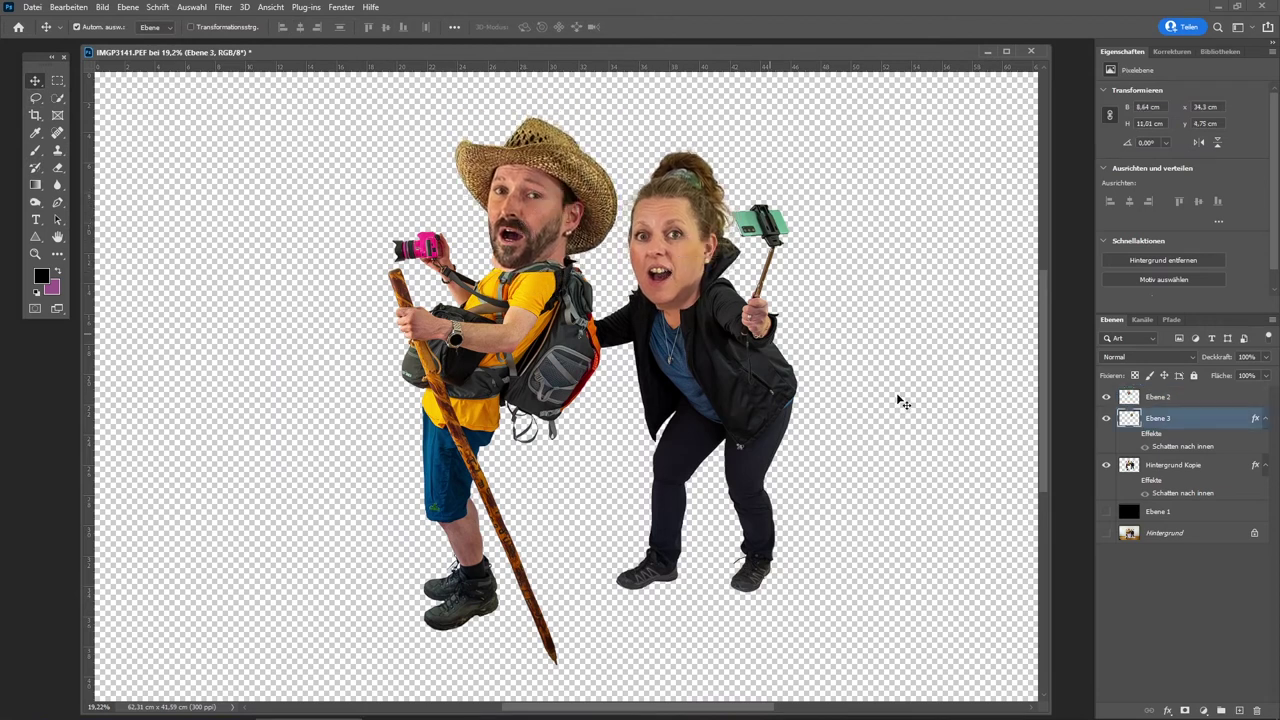
pyautogui.click(1106, 418)
pyautogui.click(1136, 399)
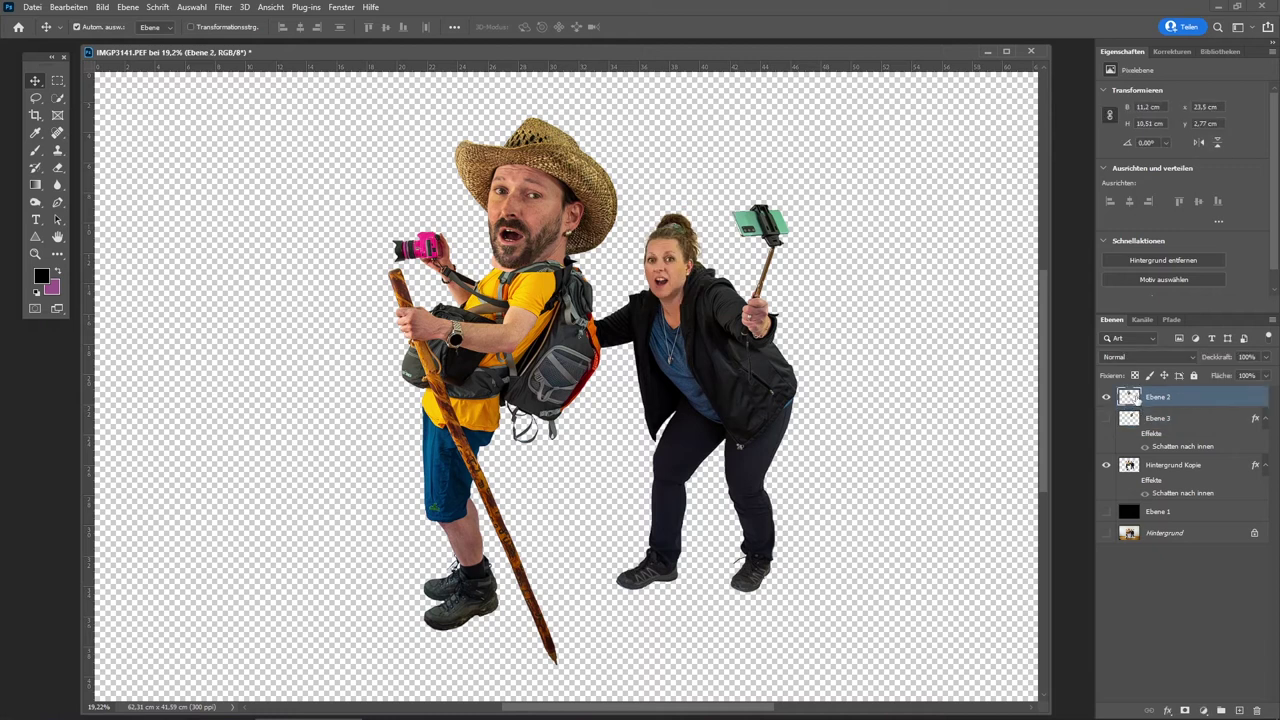
# Add a layer mask to Ebene 2 and prepare a small, fully soft brush
pyautogui.click(1185, 710)
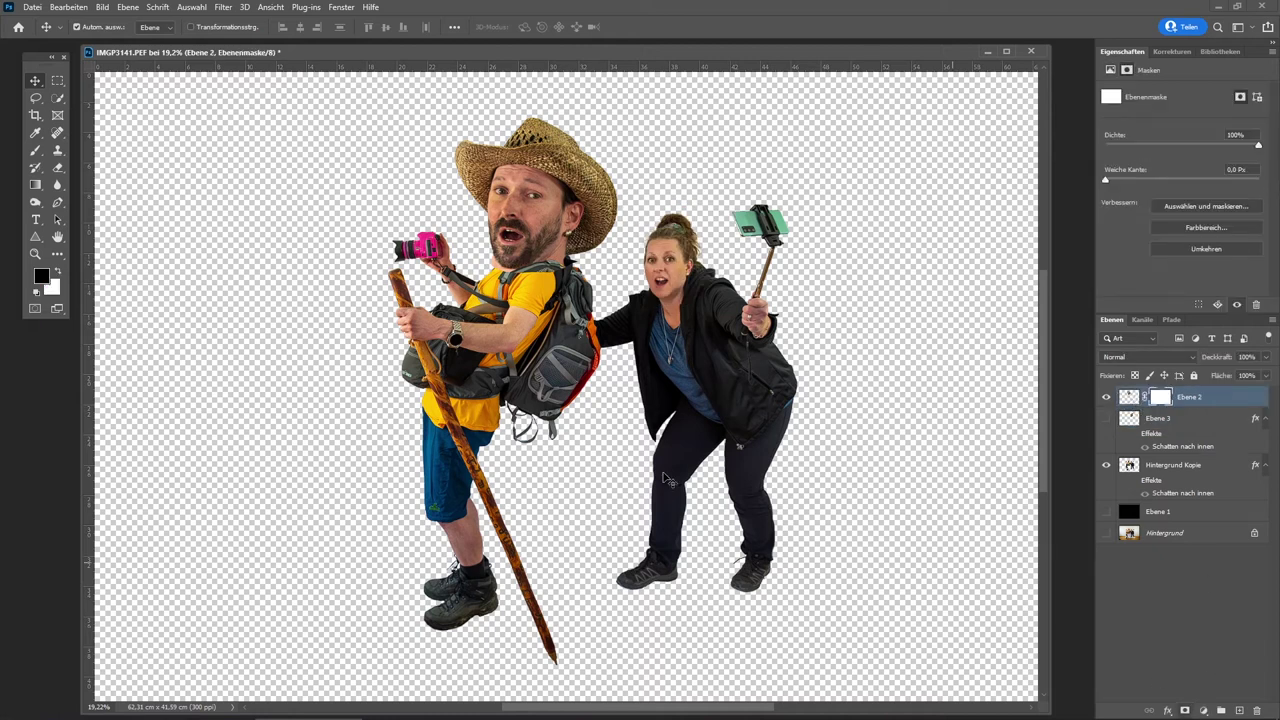
pyautogui.click(35, 254)
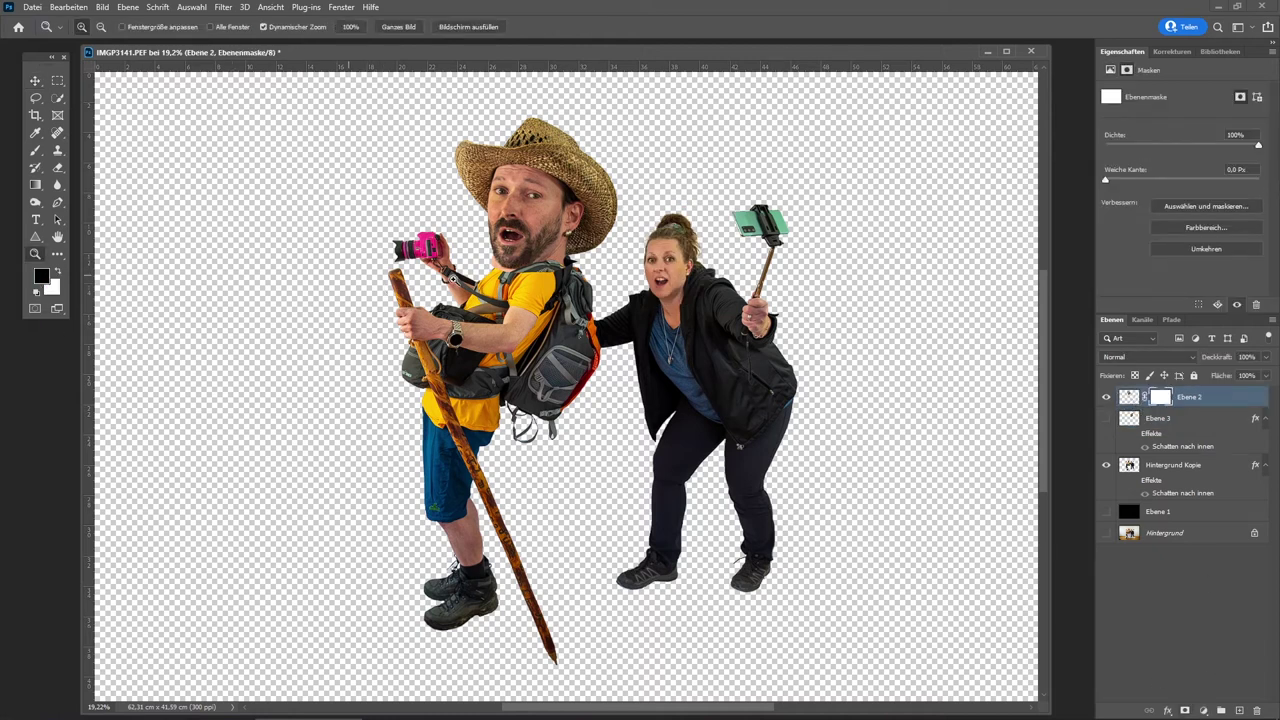
pyautogui.moveTo(591, 254); pyautogui.dragTo(630, 350)
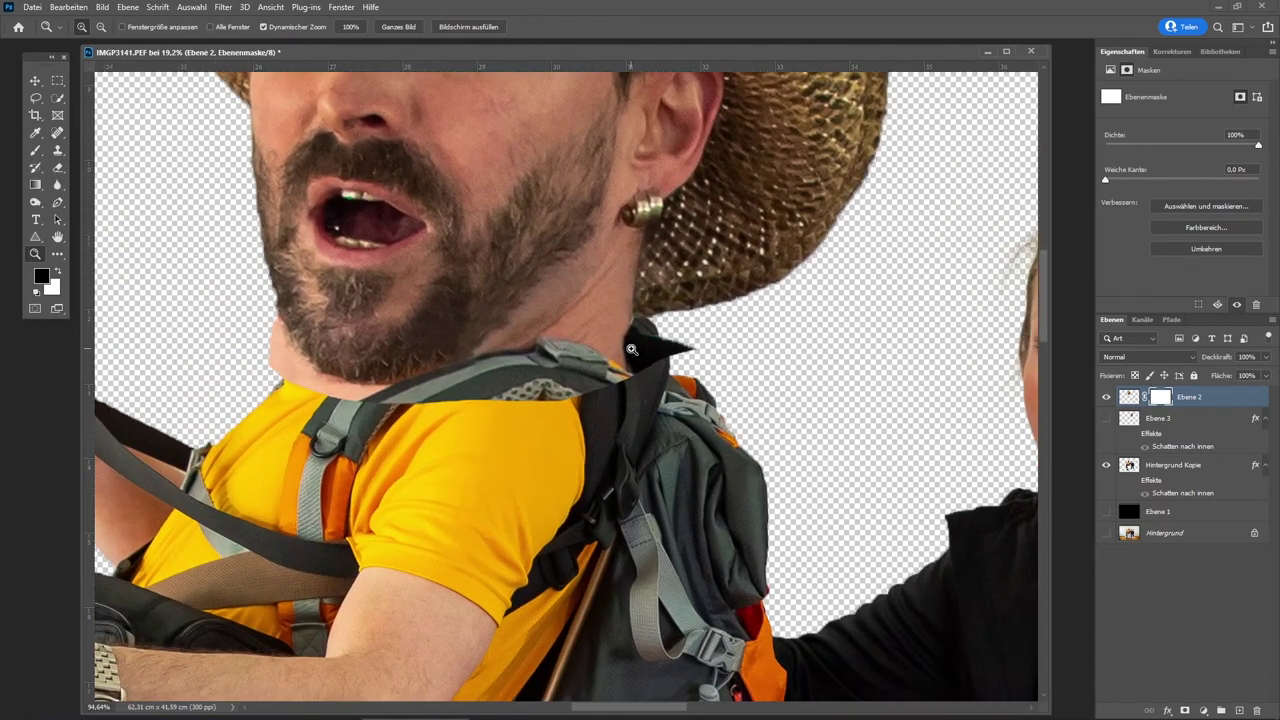
pyautogui.click(35, 150)
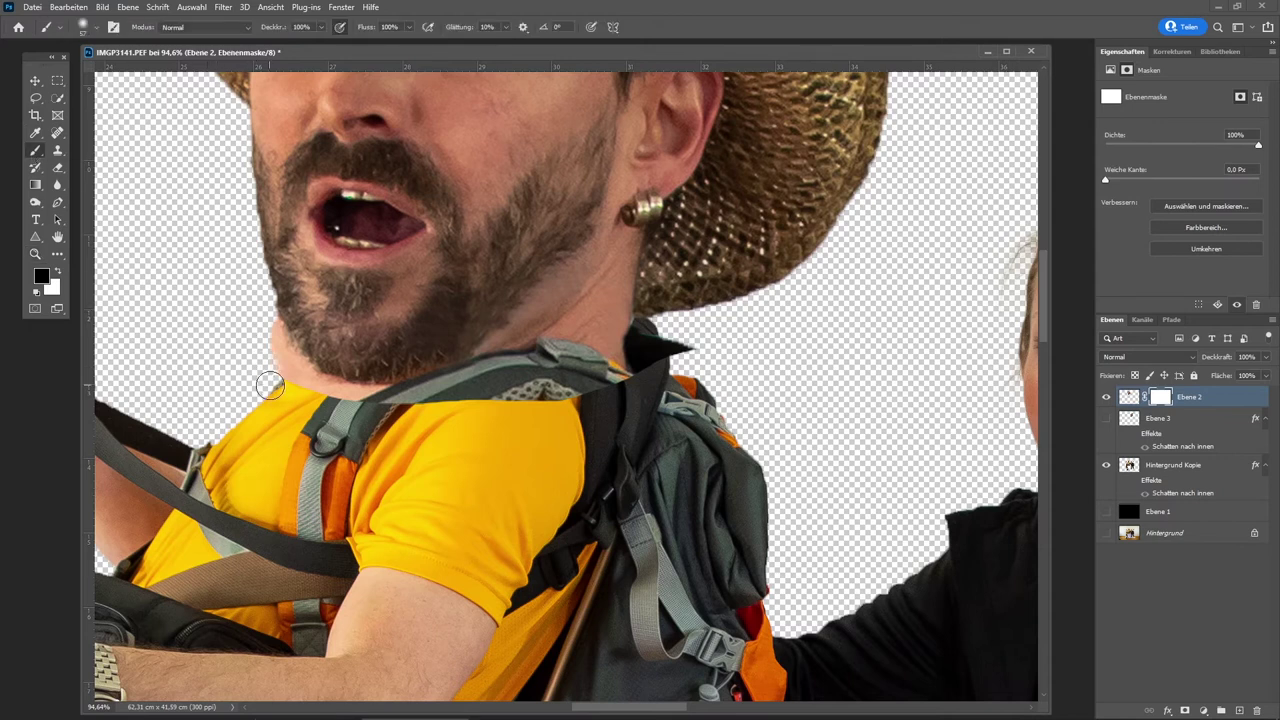
pyautogui.click(96, 37)
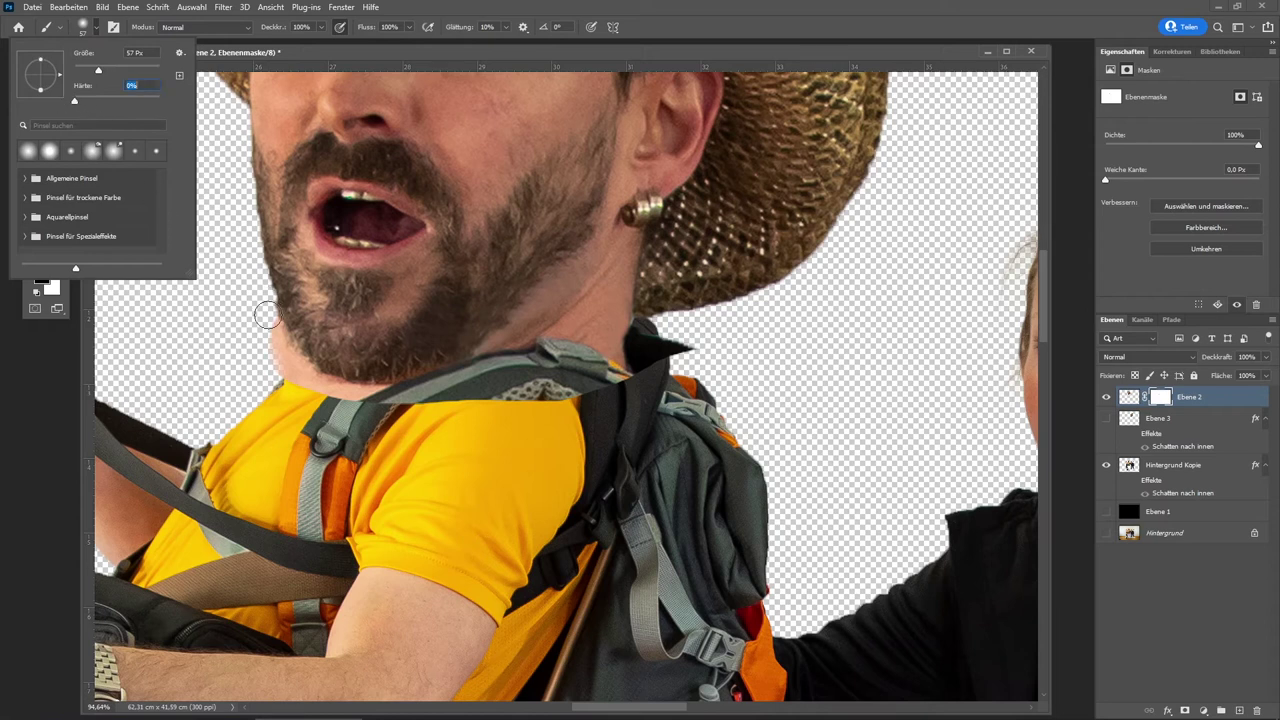
pyautogui.click(265, 315)
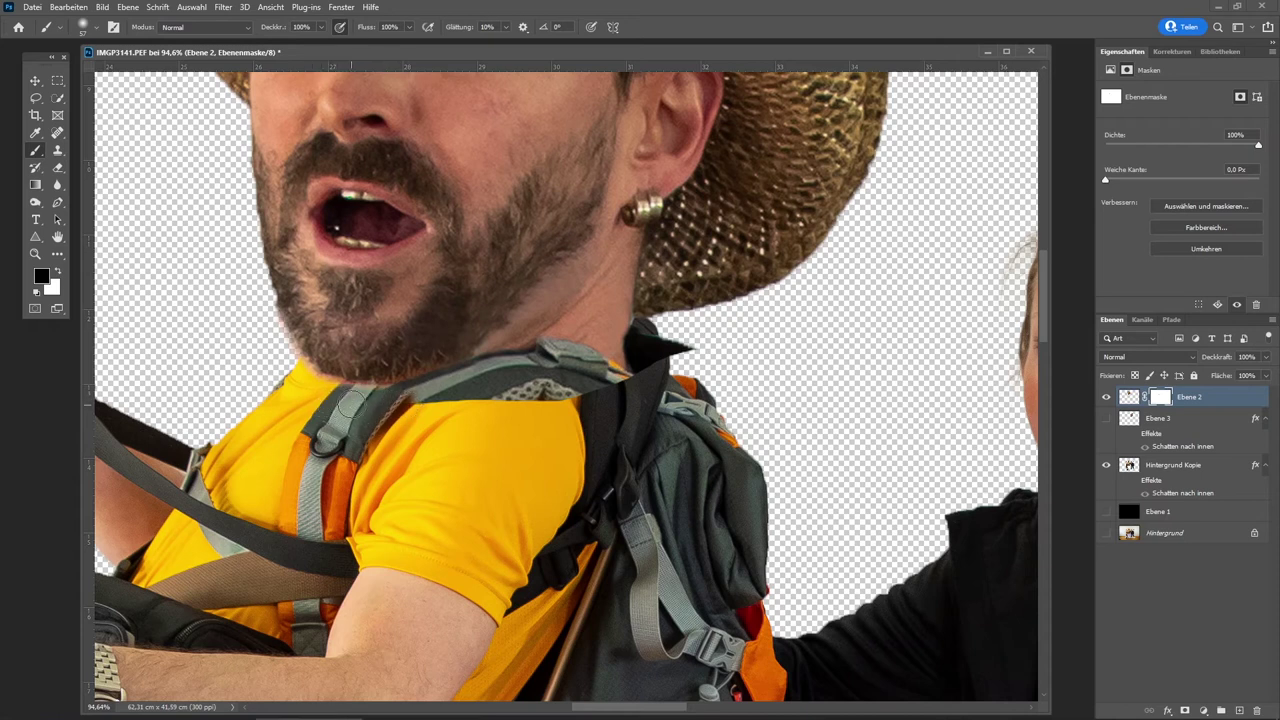
pyautogui.keyDown('alt'); pyautogui.rightClick(333, 405); pyautogui.keyUp('alt')
pyautogui.moveTo(333, 405); pyautogui.dragTo(316, 388)
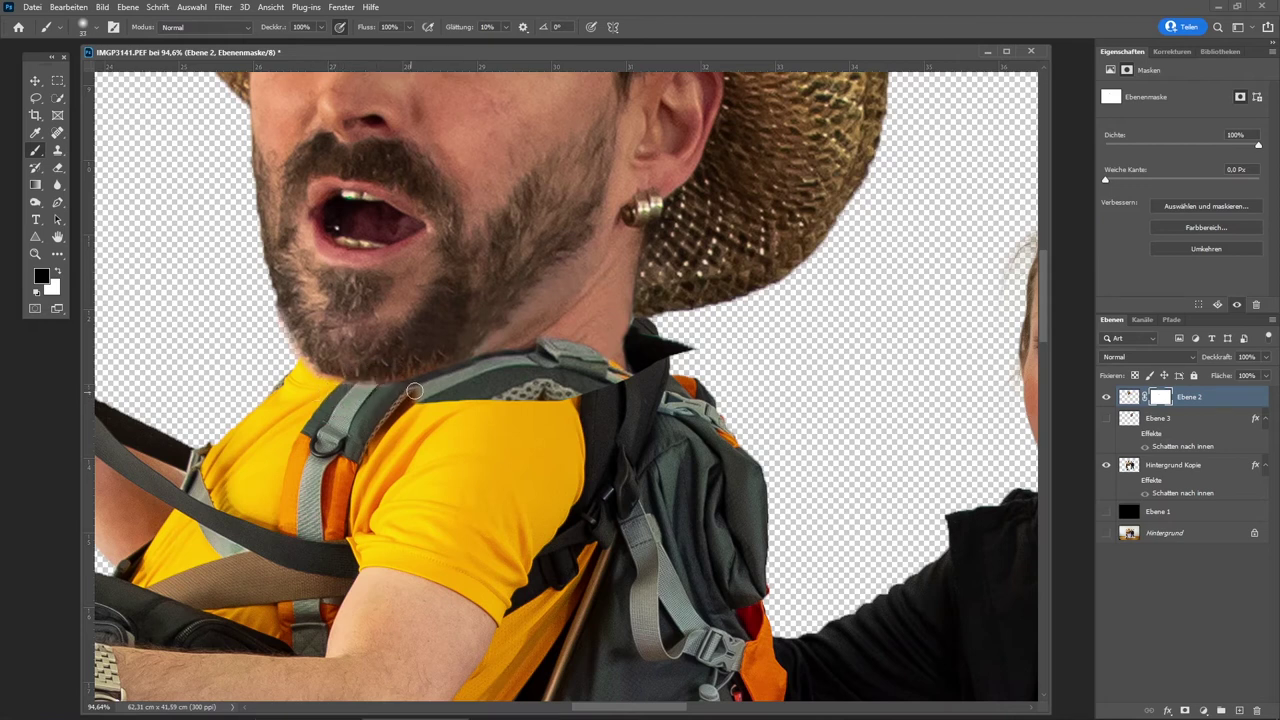
# Paint the mask to reveal the yellow shirt along the strap and hide overlapping neck skin
pyautogui.moveTo(424, 386)
pyautogui.mouseDown()
pyautogui.moveTo(551, 344)
pyautogui.moveTo(431, 405)
pyautogui.mouseUp()
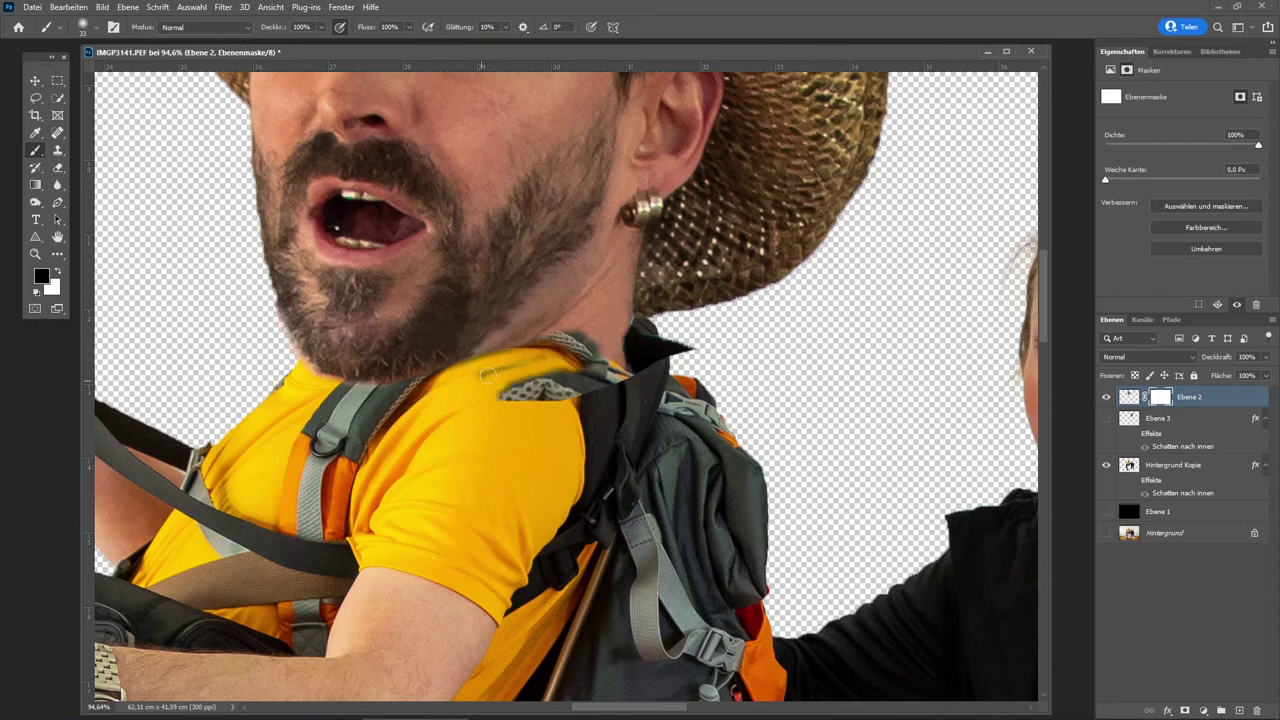
pyautogui.moveTo(488, 375)
pyautogui.mouseDown()
pyautogui.moveTo(524, 358)
pyautogui.moveTo(497, 397)
pyautogui.moveTo(578, 399)
pyautogui.moveTo(624, 389)
pyautogui.moveTo(551, 383)
pyautogui.moveTo(624, 383)
pyautogui.moveTo(688, 346)
pyautogui.mouseUp()
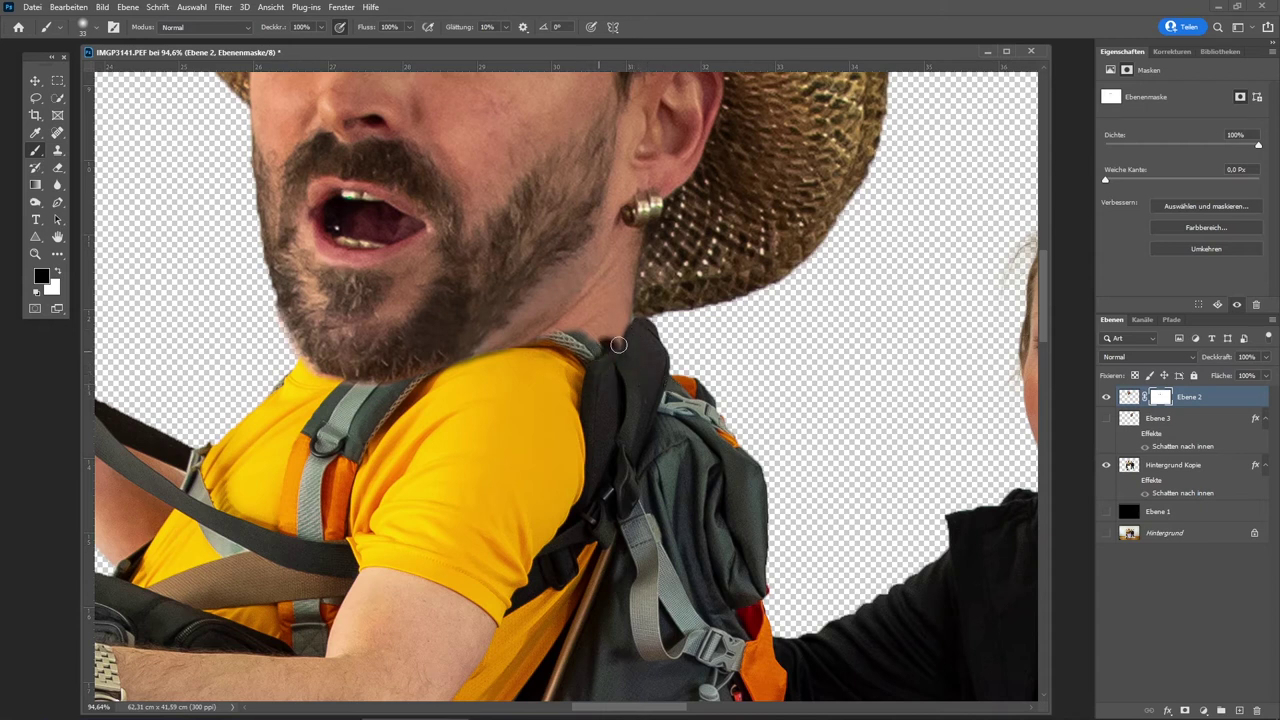
pyautogui.moveTo(619, 345)
pyautogui.mouseDown()
pyautogui.moveTo(583, 331)
pyautogui.moveTo(553, 345)
pyautogui.mouseUp()
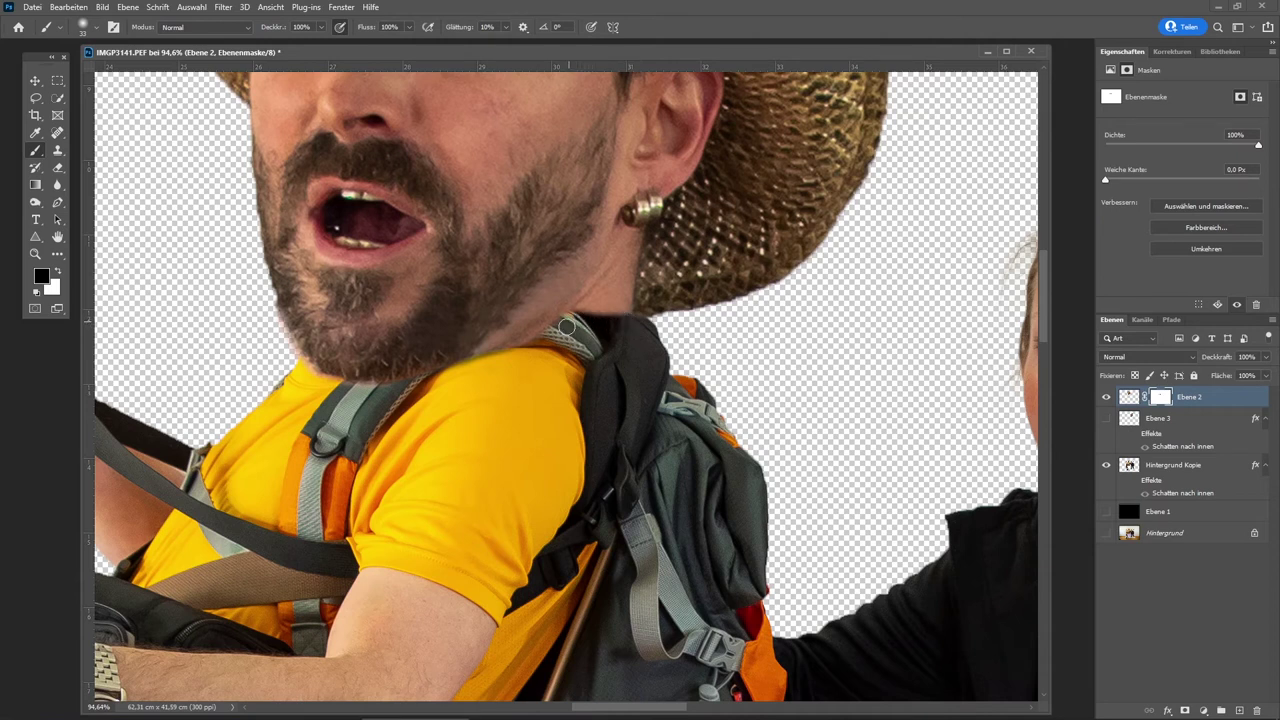
# Cancel Liquify on the mask and target Ebene 2's pixel thumbnail instead
pyautogui.click(222, 8)
pyautogui.click(246, 131)
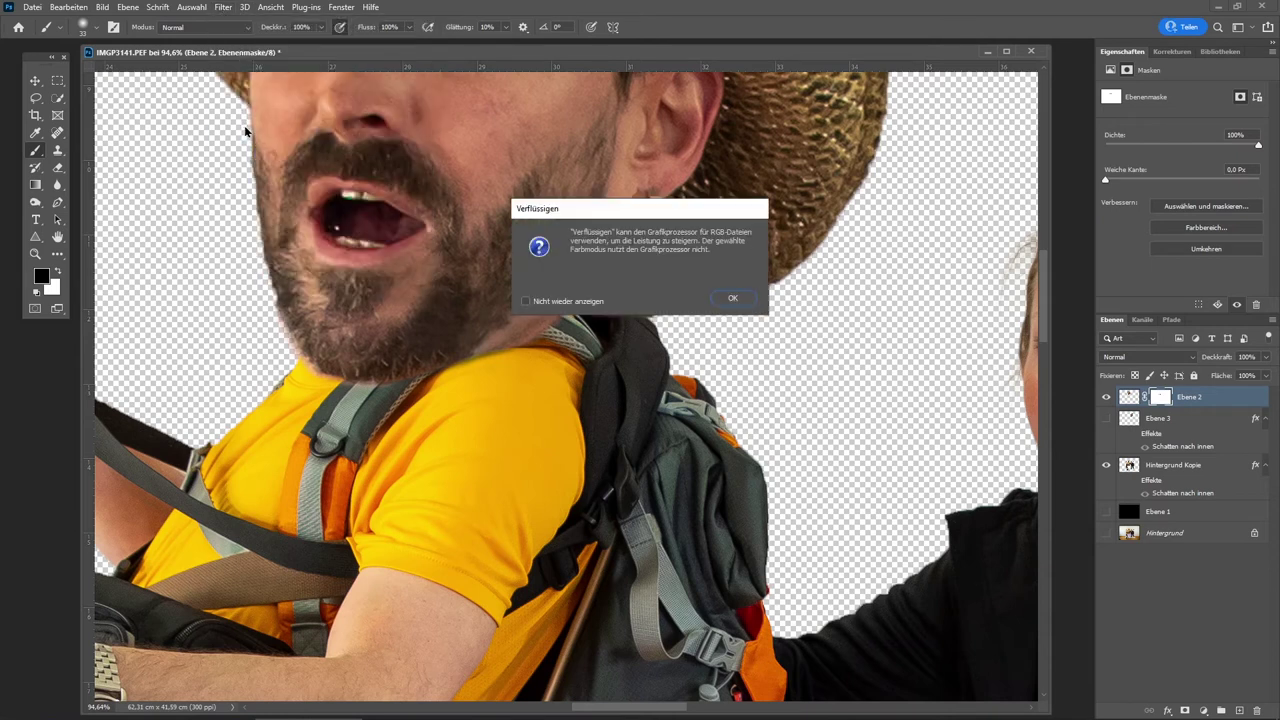
pyautogui.click(730, 298)
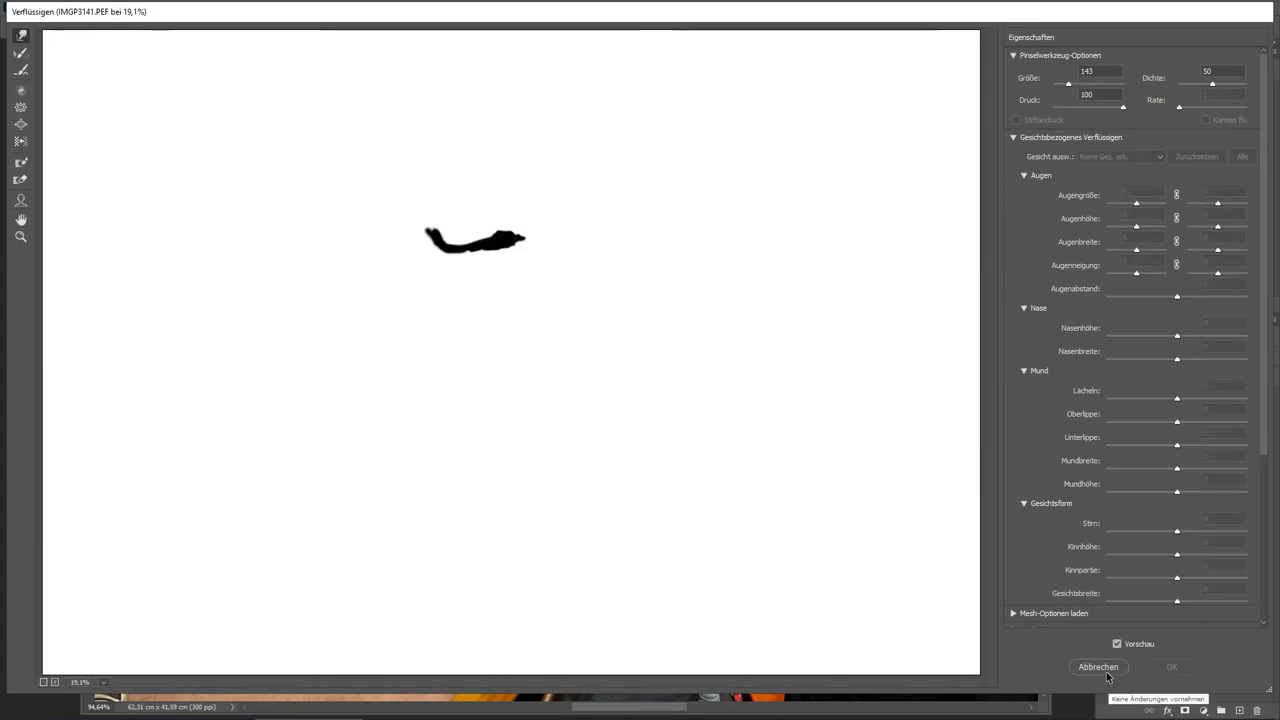
pyautogui.click(1098, 666)
pyautogui.click(1128, 396)
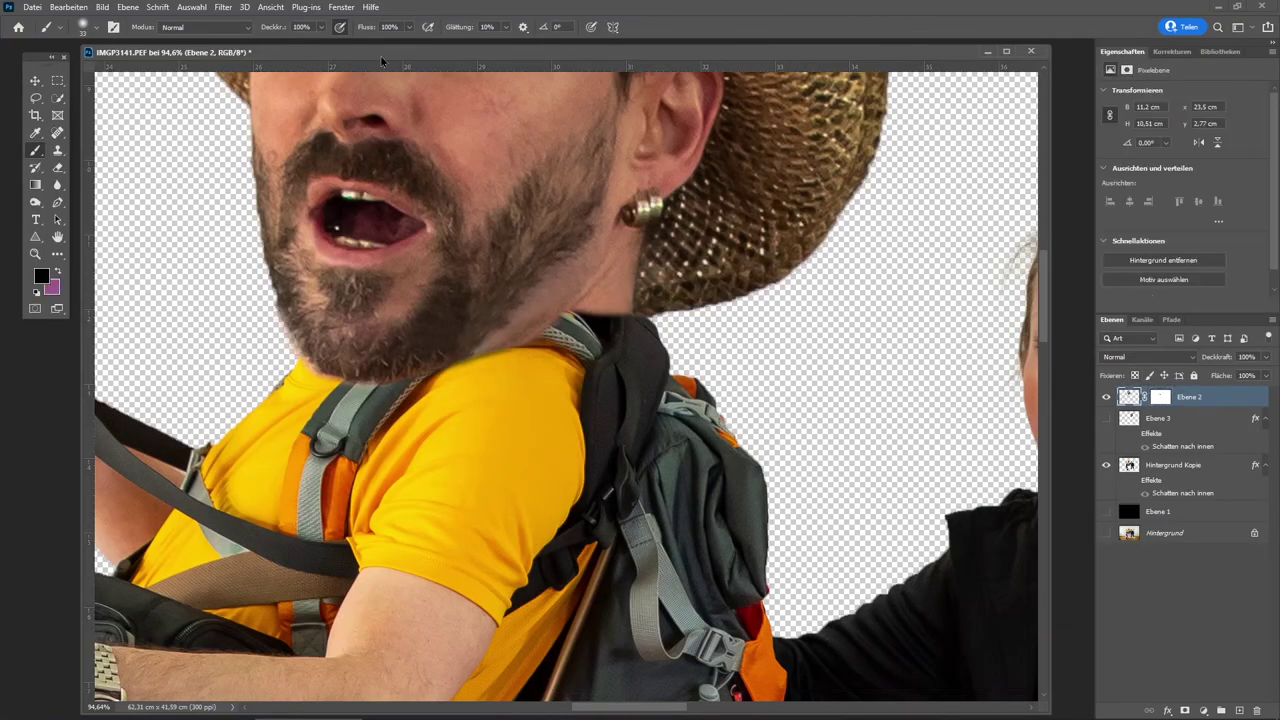
# In Verflüssigen at 50% zoom, push the collar edge under the chin smooth and apply
pyautogui.click(225, 12)
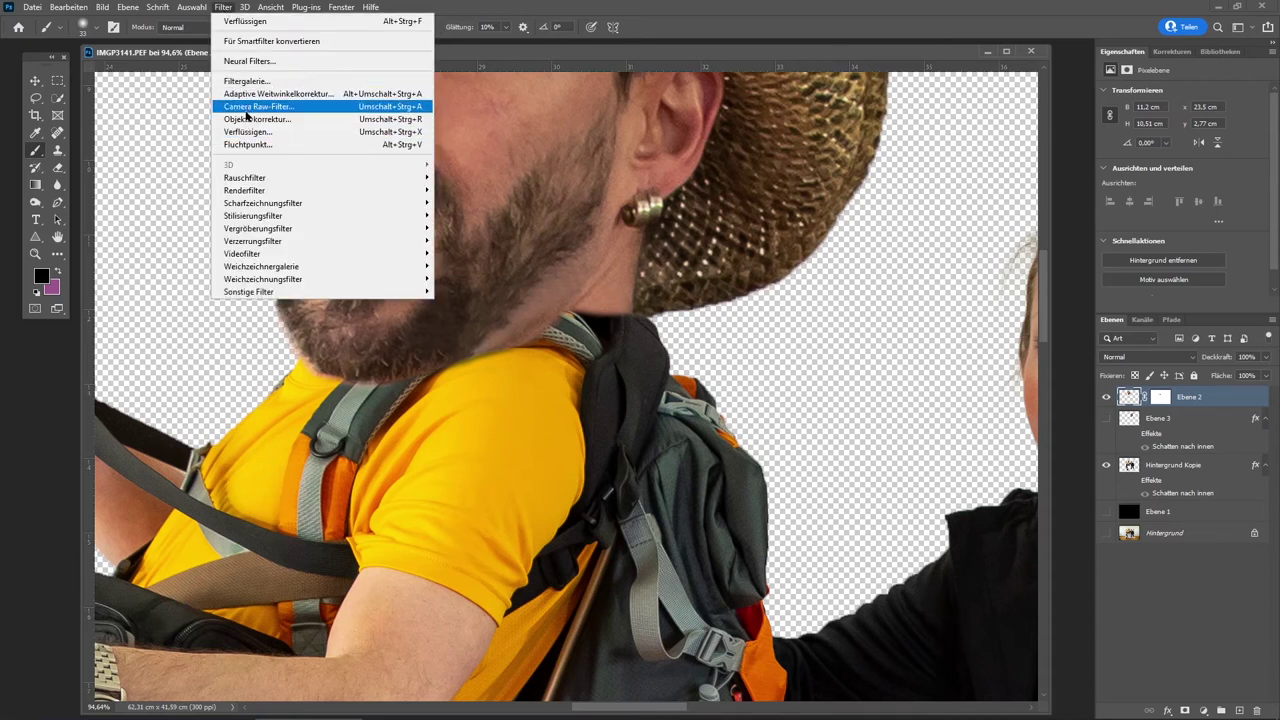
pyautogui.click(245, 131)
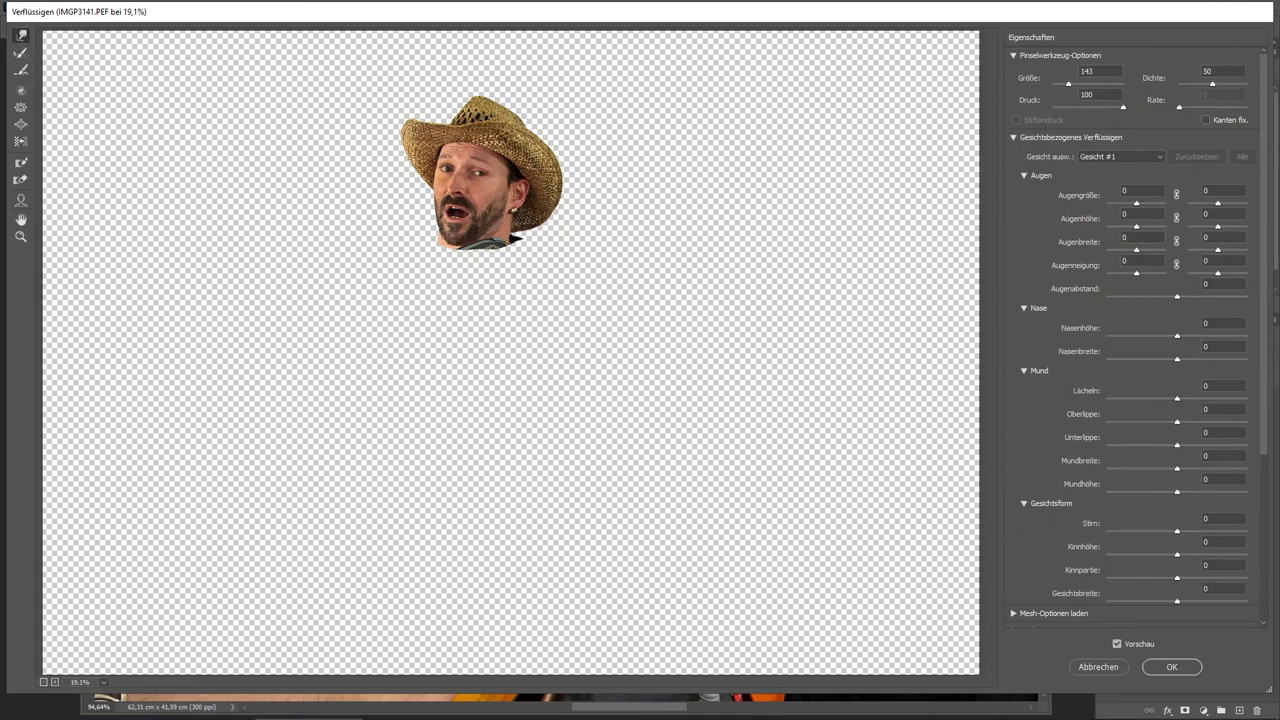
pyautogui.click(83, 685)
pyautogui.click(110, 464)
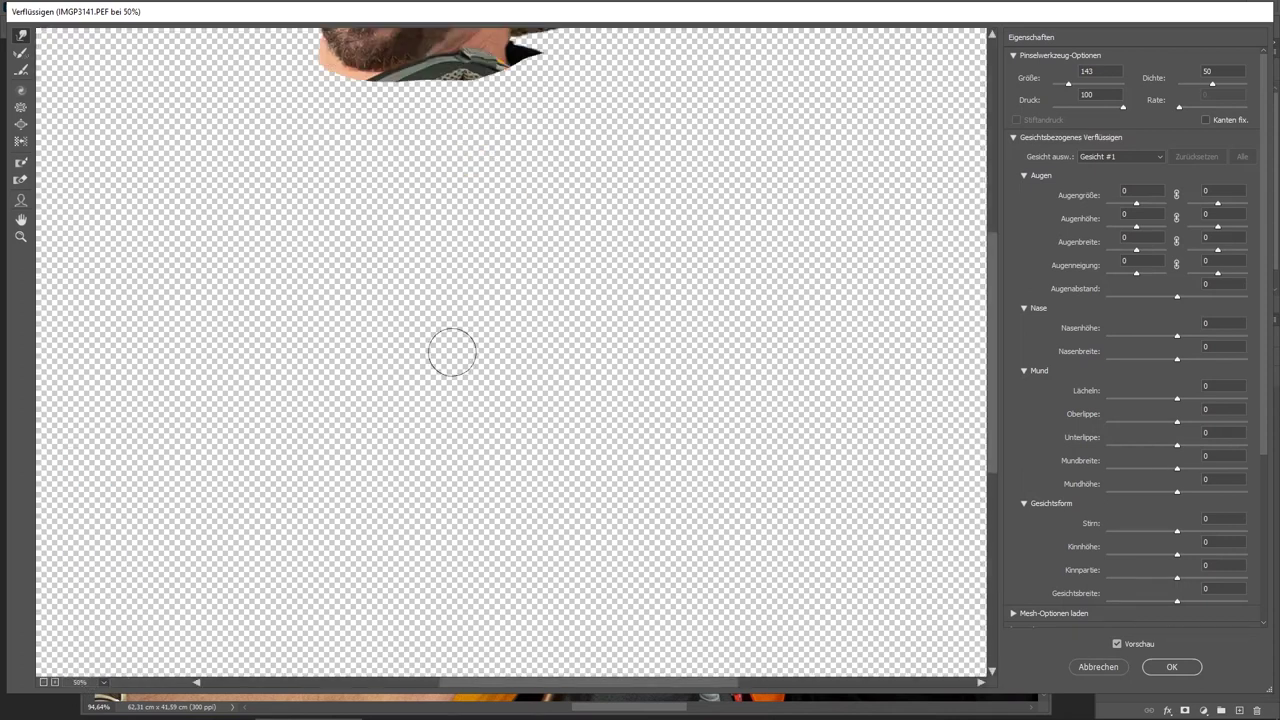
pyautogui.moveTo(995, 349); pyautogui.dragTo(989, 255)
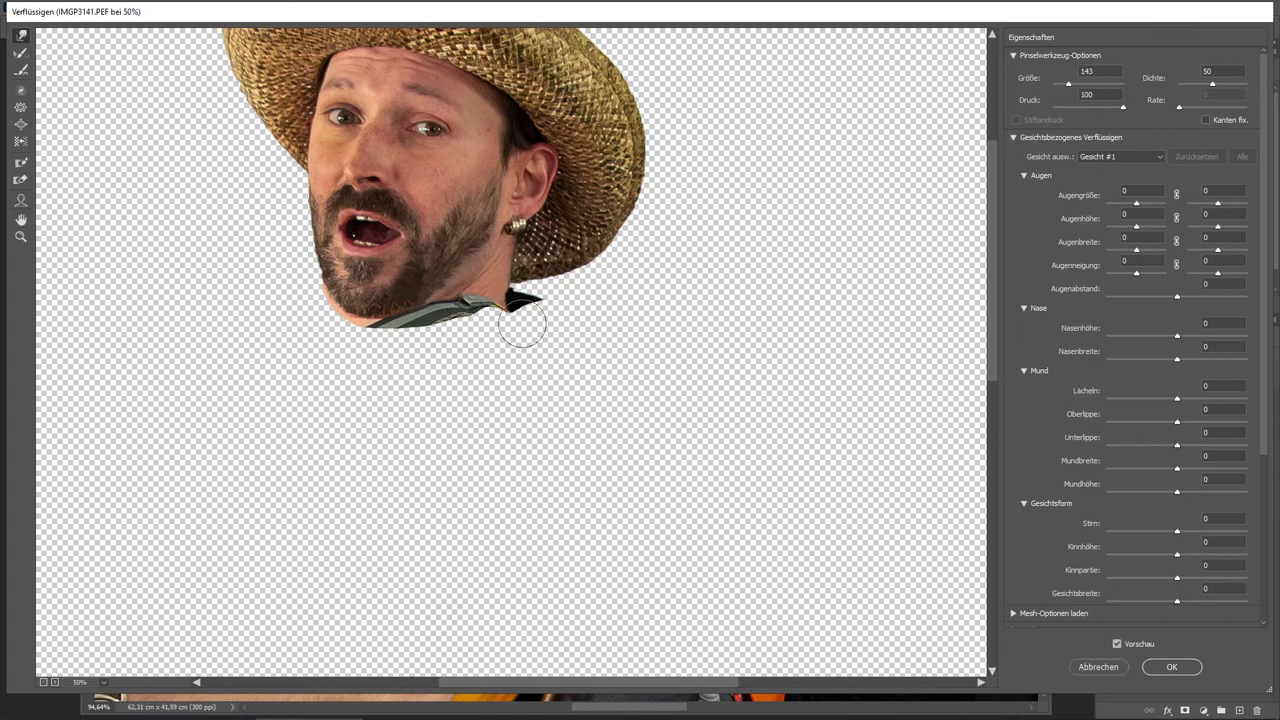
pyautogui.moveTo(536, 316)
pyautogui.mouseDown()
pyautogui.moveTo(530, 300)
pyautogui.moveTo(508, 307)
pyautogui.mouseUp()
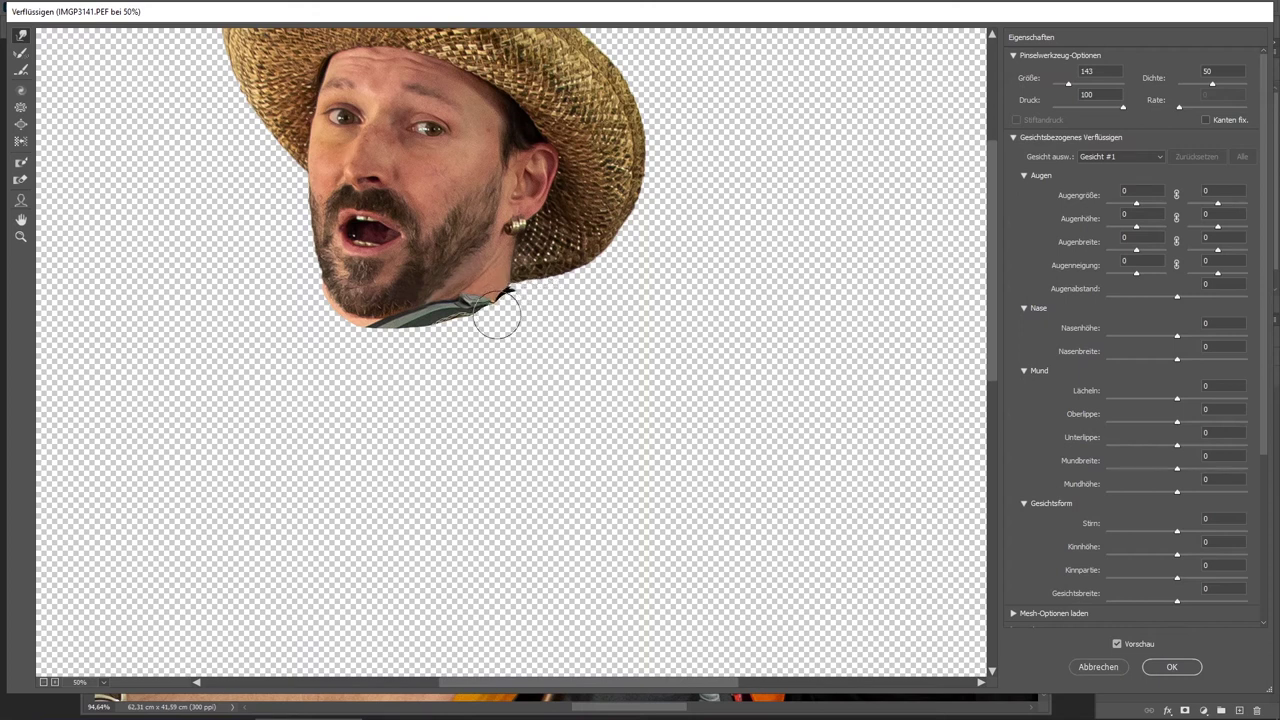
pyautogui.moveTo(463, 327)
pyautogui.mouseDown()
pyautogui.moveTo(428, 340)
pyautogui.moveTo(506, 310)
pyautogui.mouseUp()
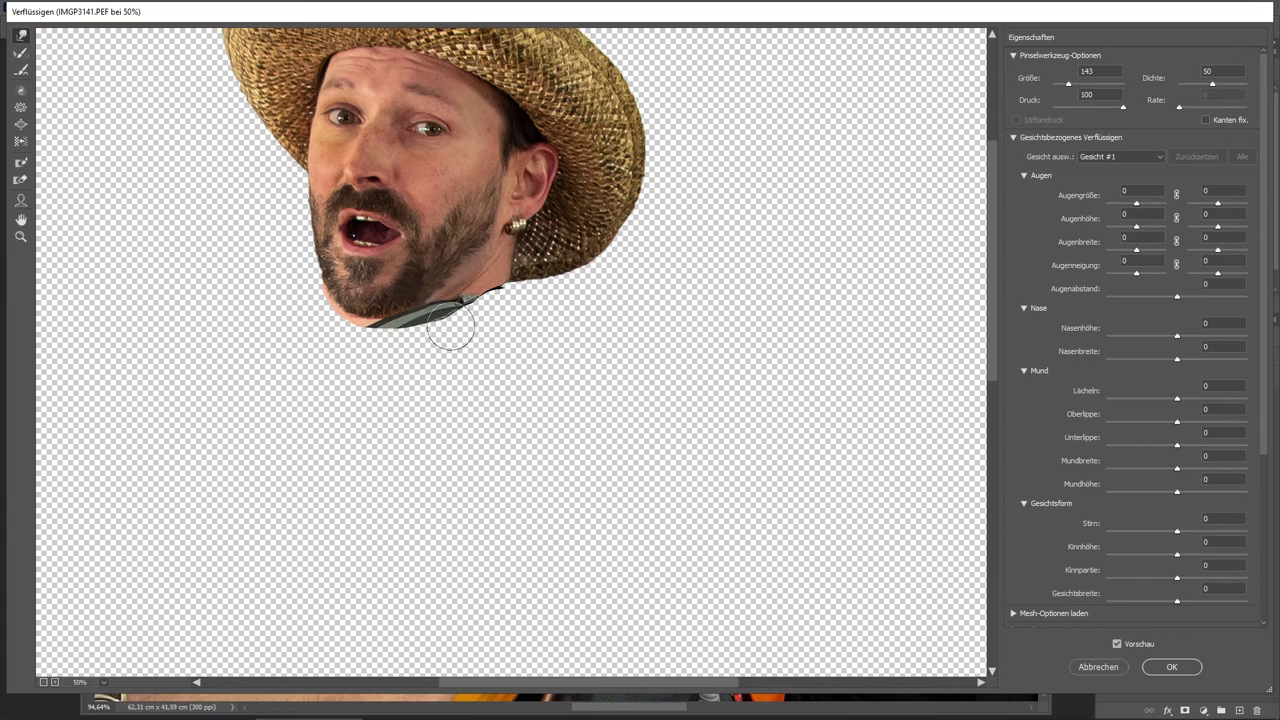
pyautogui.click(1171, 667)
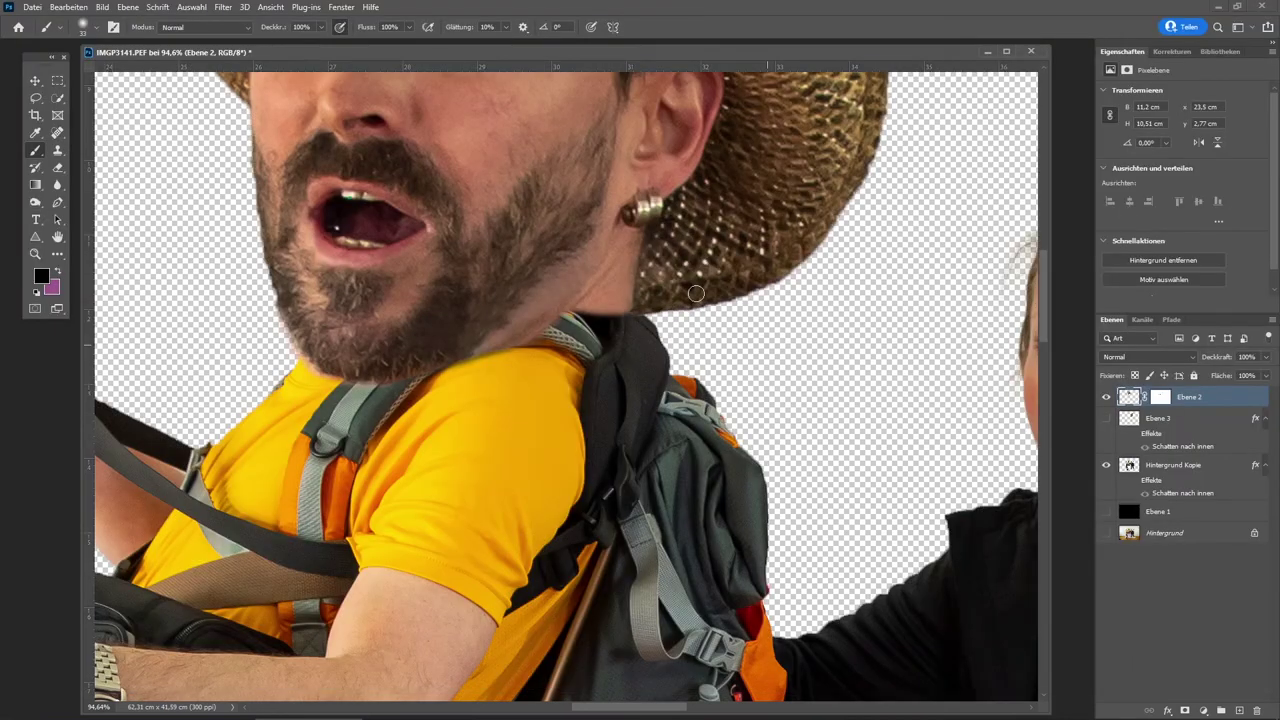
# Shift the man's head up and left, then fit the whole image on screen
pyautogui.click(35, 80)
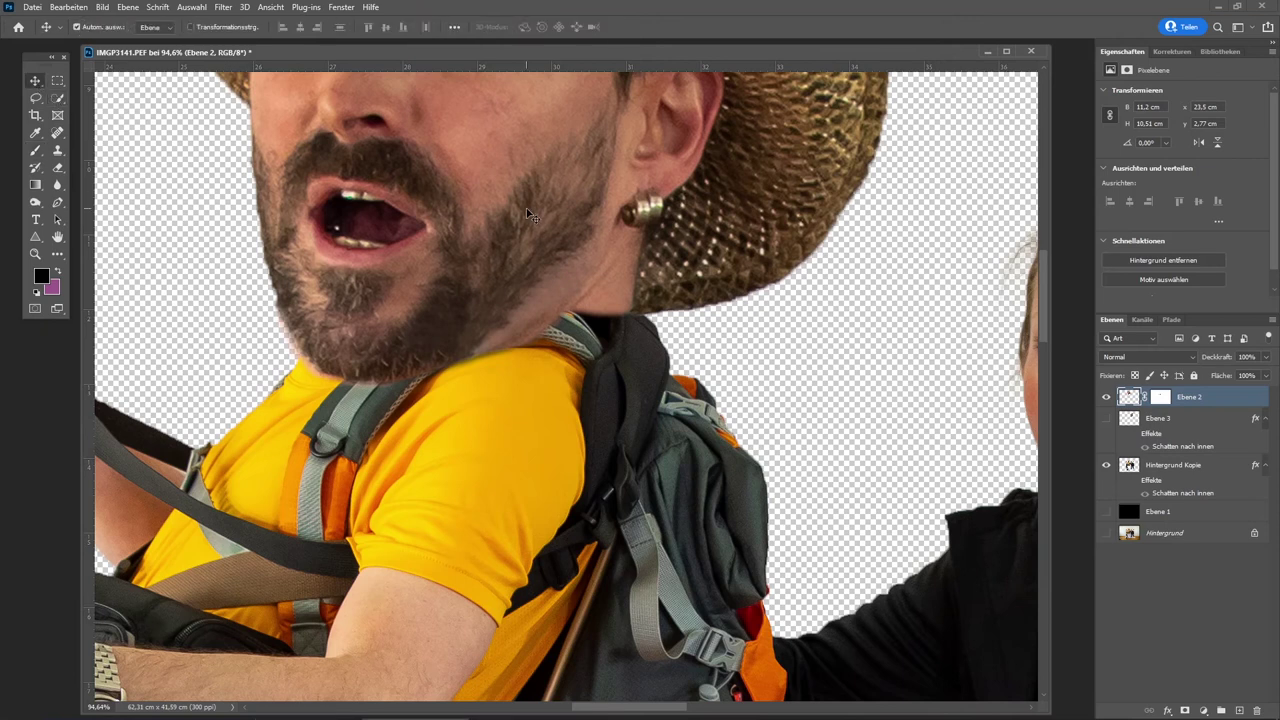
pyautogui.moveTo(527, 208)
pyautogui.mouseDown()
pyautogui.moveTo(518, 188)
pyautogui.moveTo(499, 192)
pyautogui.mouseUp()
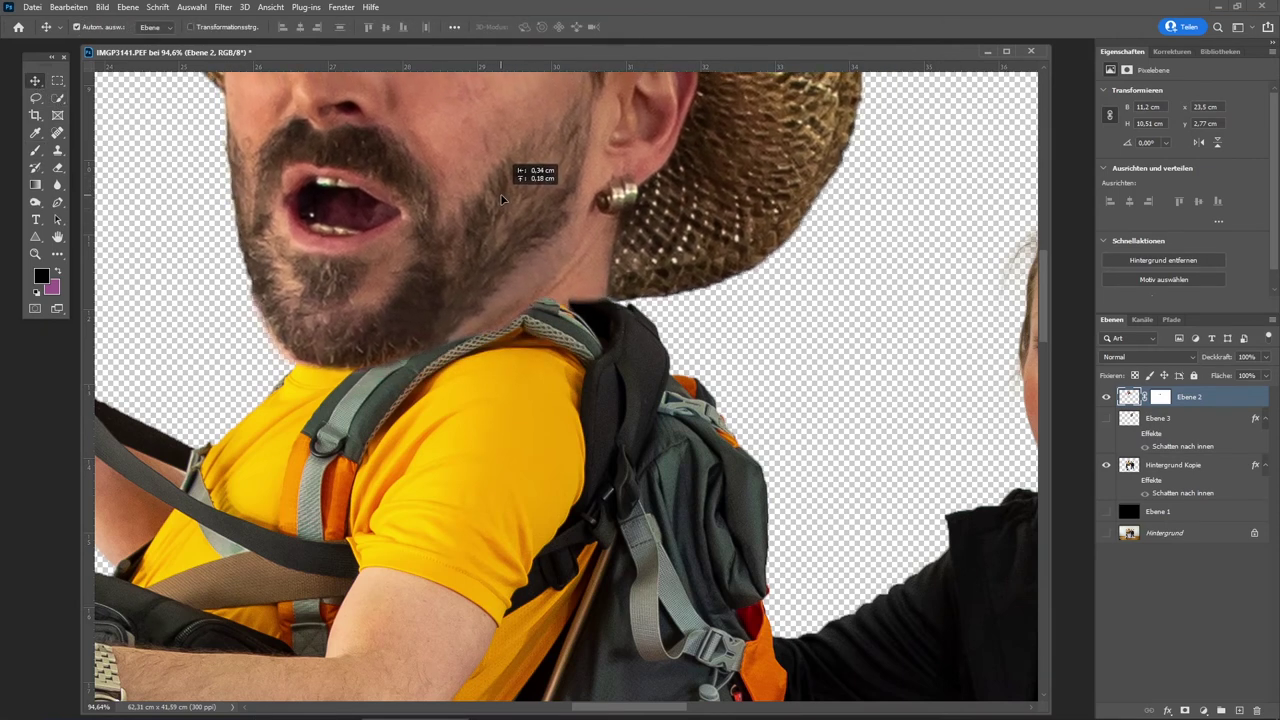
pyautogui.moveTo(499, 190); pyautogui.dragTo(500, 193)
pyautogui.click(284, 7)
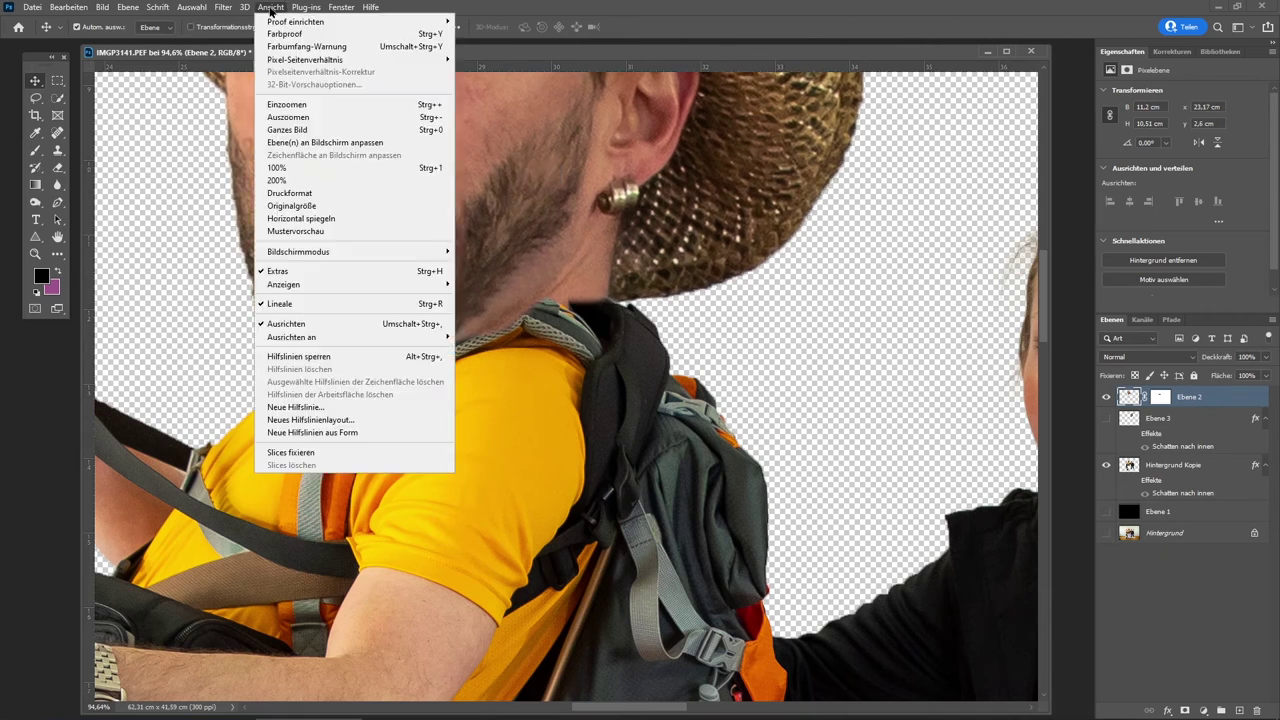
pyautogui.click(284, 125)
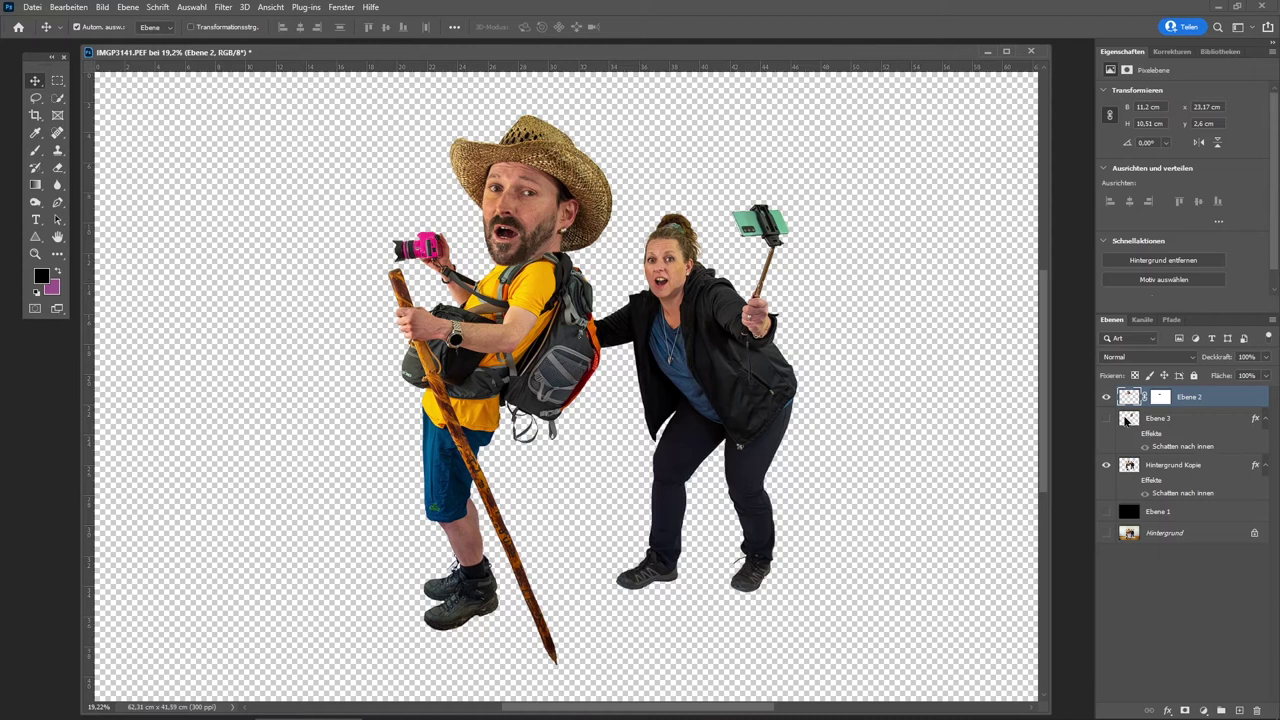
# Select Ebene 3 and make the woman's enlarged head visible
pyautogui.click(1158, 418)
pyautogui.click(1106, 419)
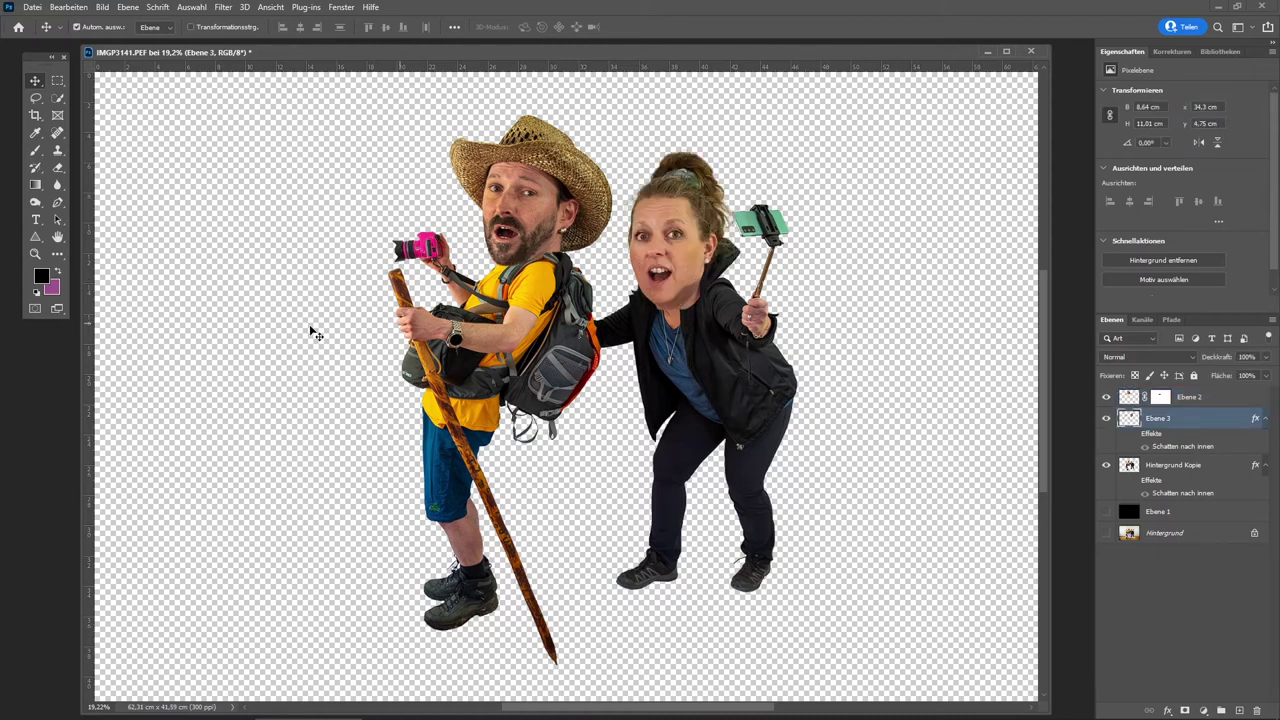
pyautogui.click(40, 258)
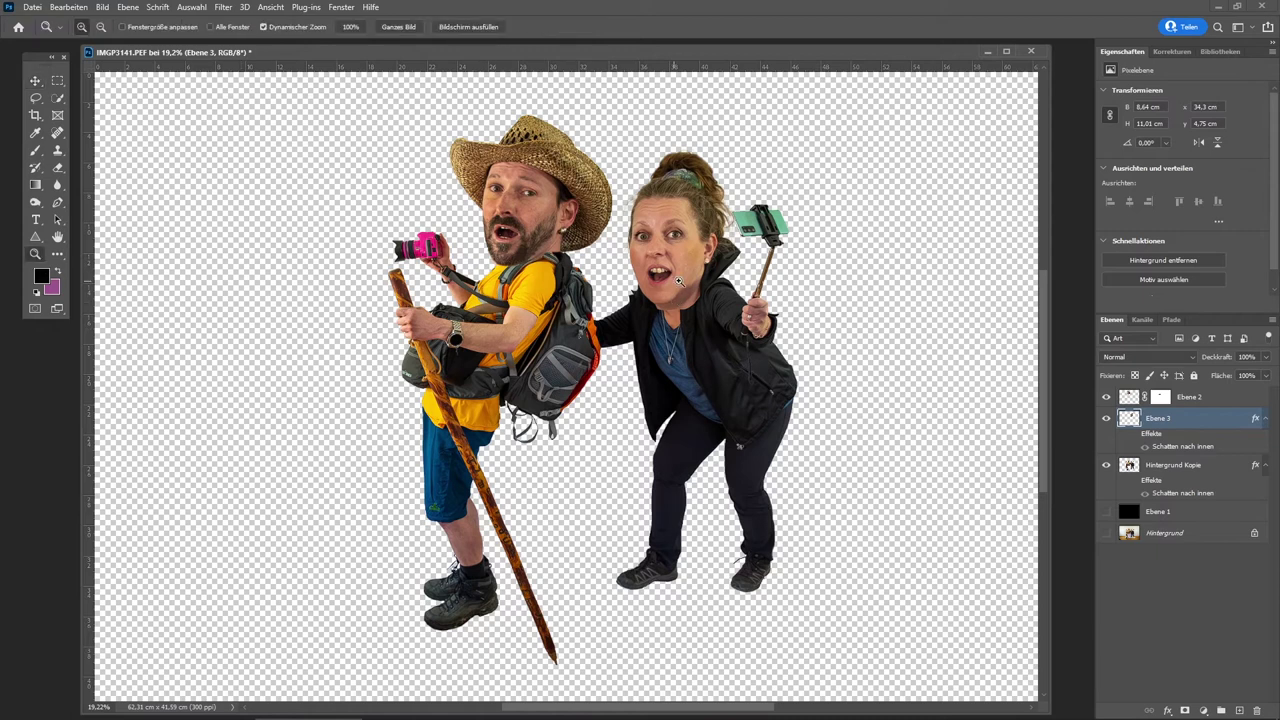
# Open Liquify (Verflüssigen) on the woman's enlarged head with the preview at 50%
pyautogui.moveTo(689, 283)
pyautogui.mouseDown()
pyautogui.moveTo(727, 321)
pyautogui.moveTo(719, 311)
pyautogui.mouseUp()
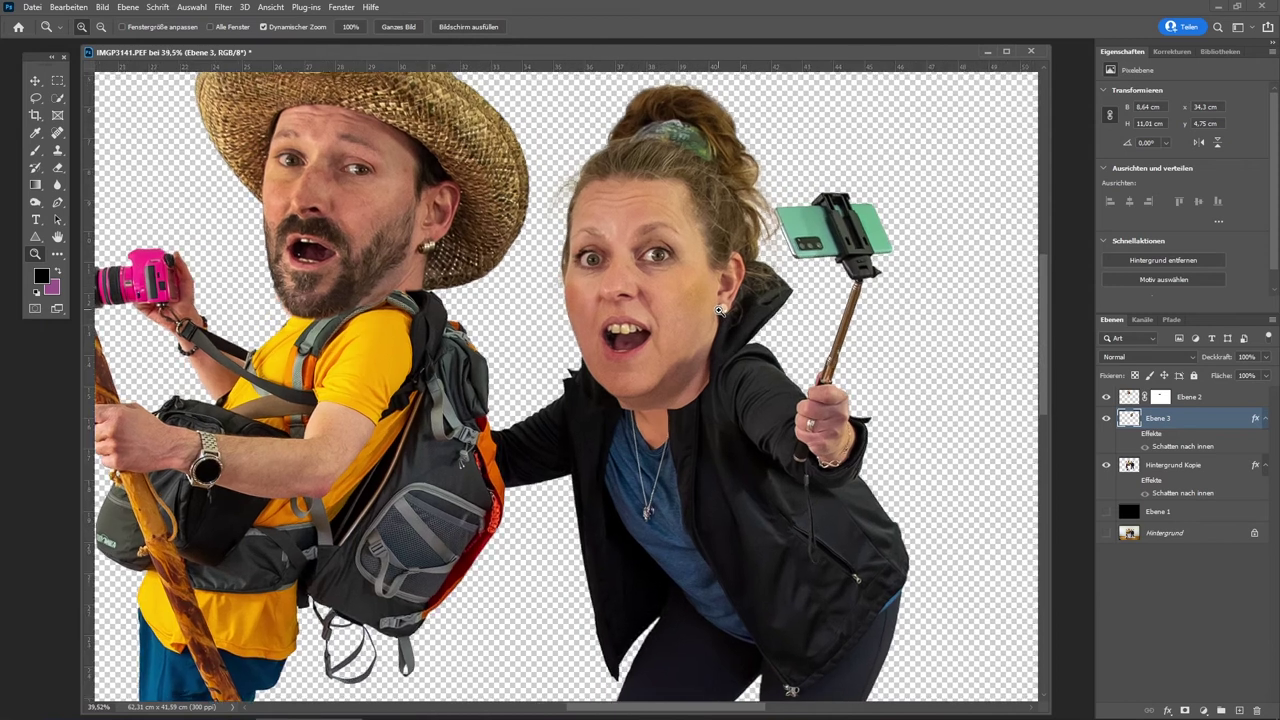
pyautogui.click(224, 7)
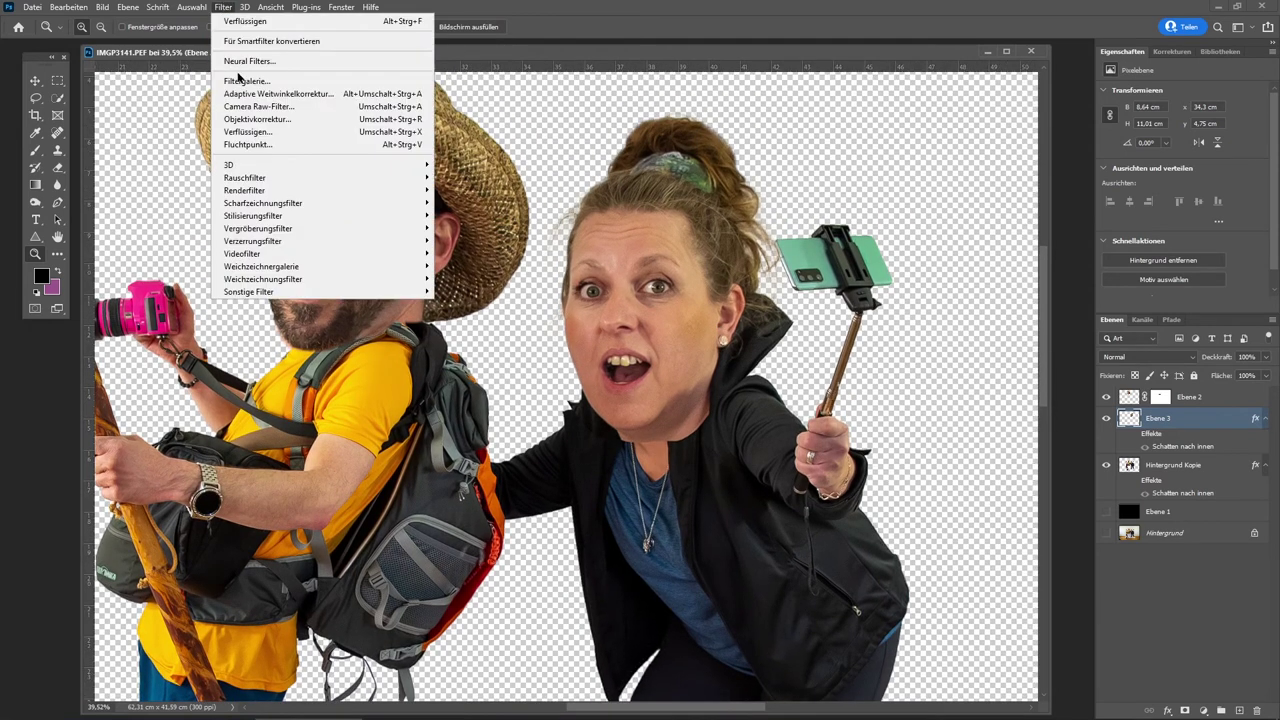
pyautogui.click(241, 133)
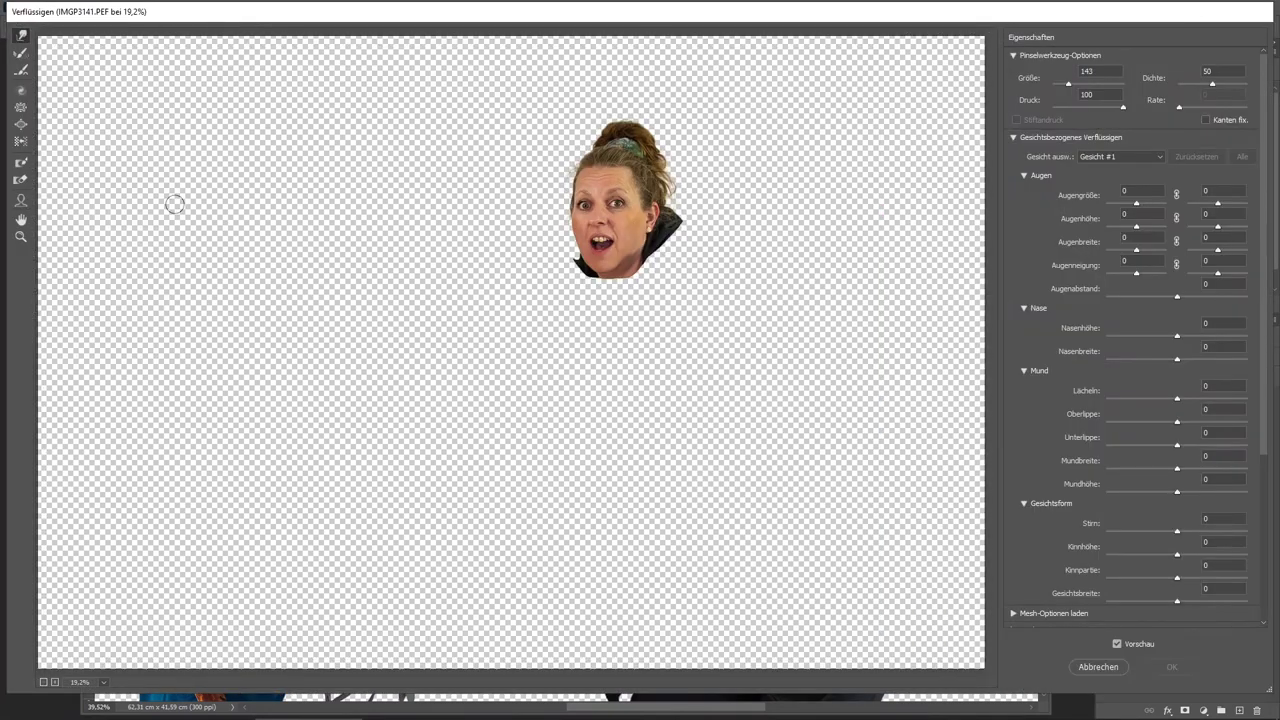
pyautogui.click(95, 685)
pyautogui.click(131, 467)
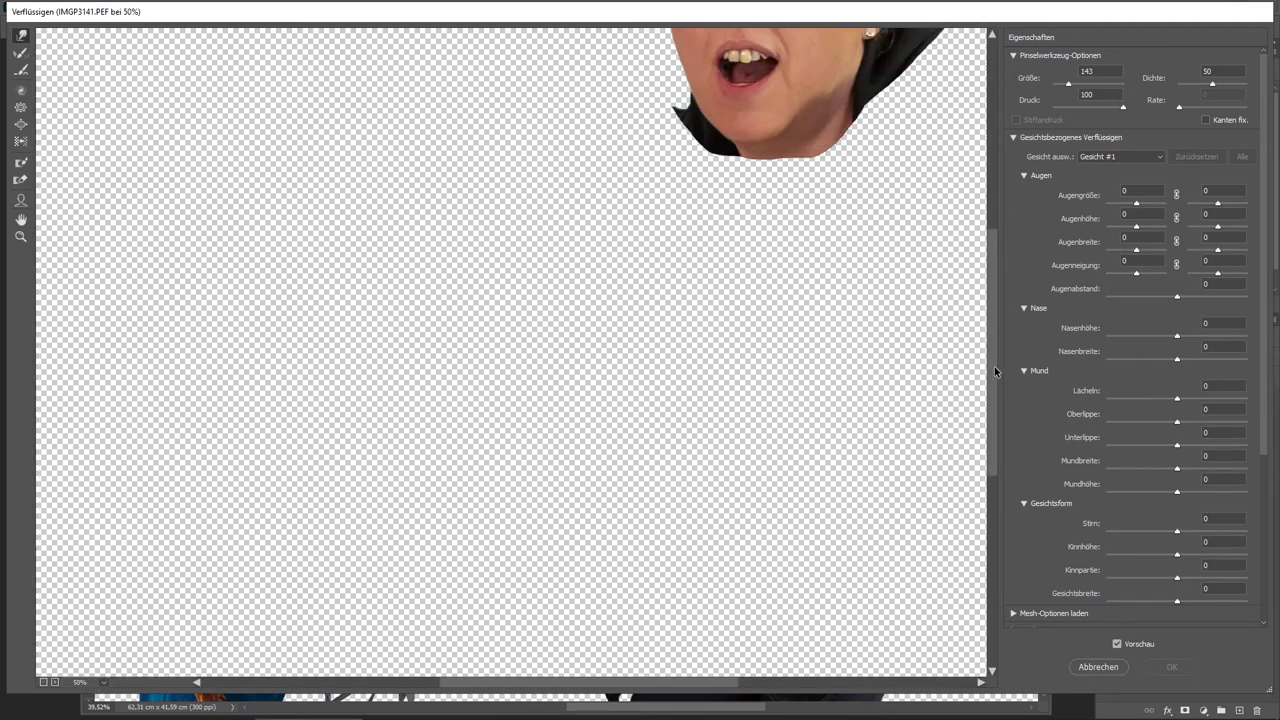
# Push the collar edge left of her chin slightly inward with Forward Warp
pyautogui.moveTo(994, 366); pyautogui.dragTo(994, 241)
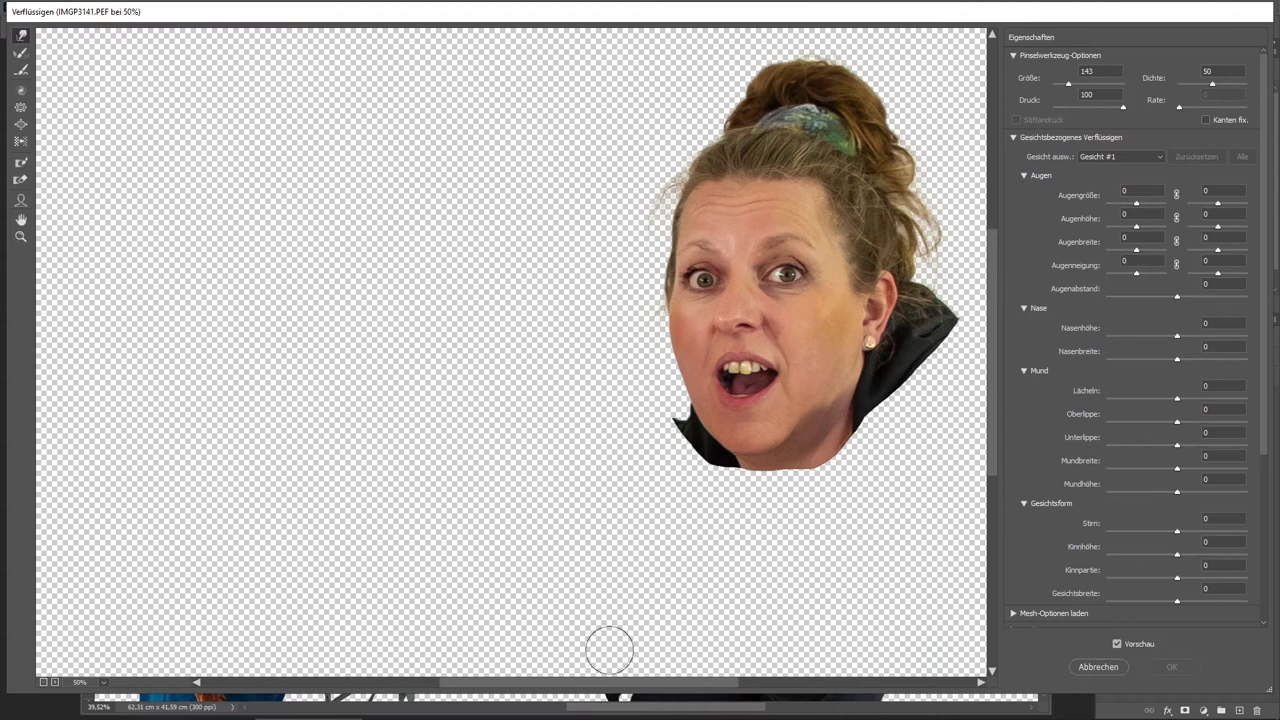
pyautogui.moveTo(614, 687); pyautogui.dragTo(636, 687)
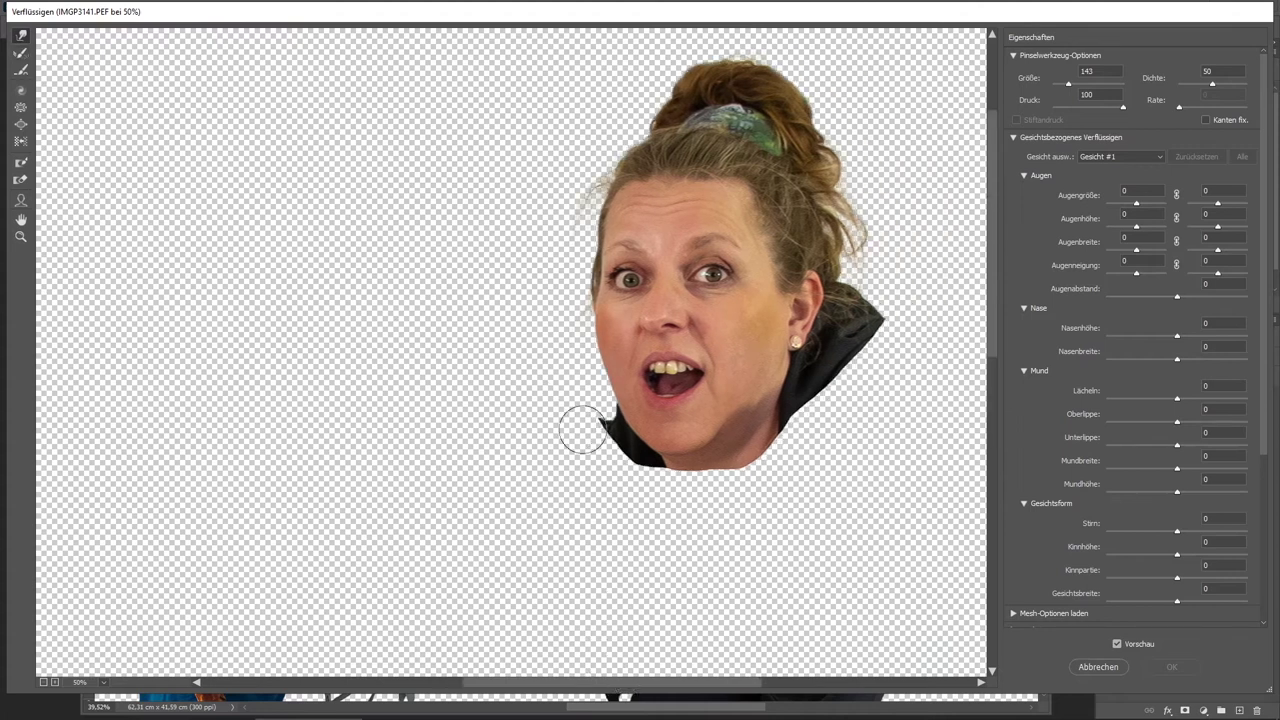
pyautogui.moveTo(585, 423)
pyautogui.mouseDown()
pyautogui.moveTo(600, 423)
pyautogui.moveTo(606, 457)
pyautogui.moveTo(634, 461)
pyautogui.mouseUp()
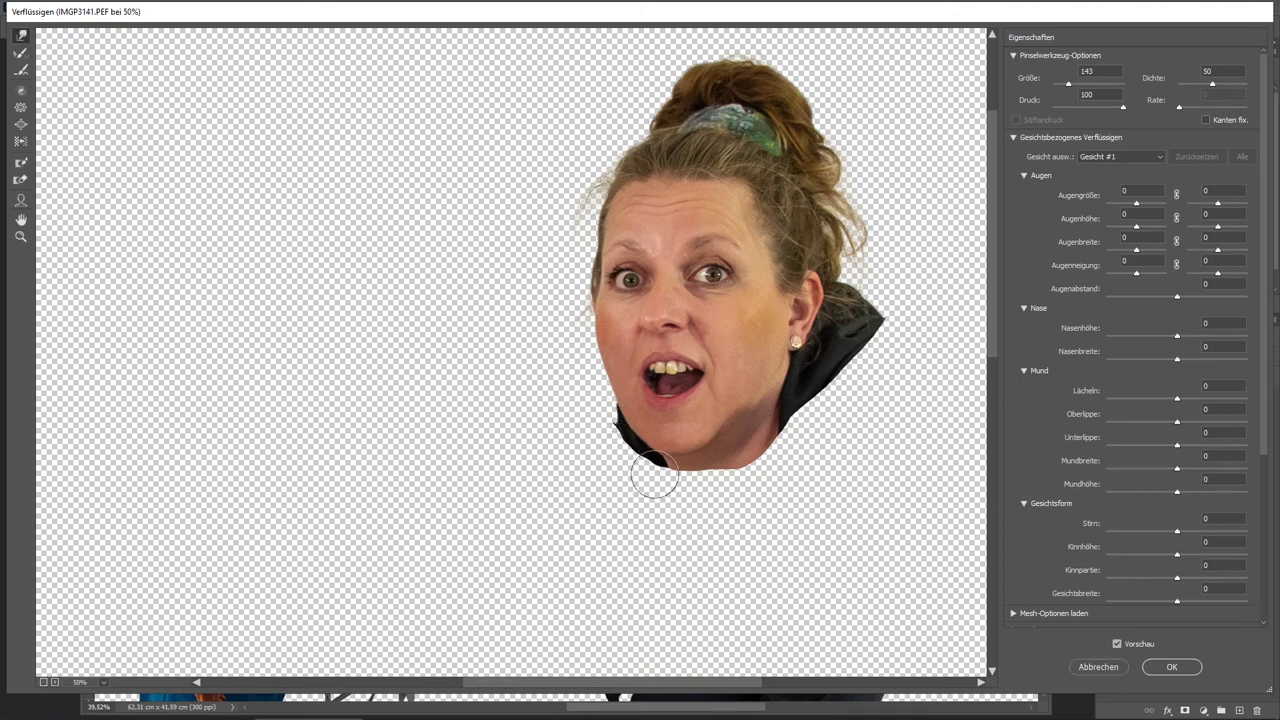
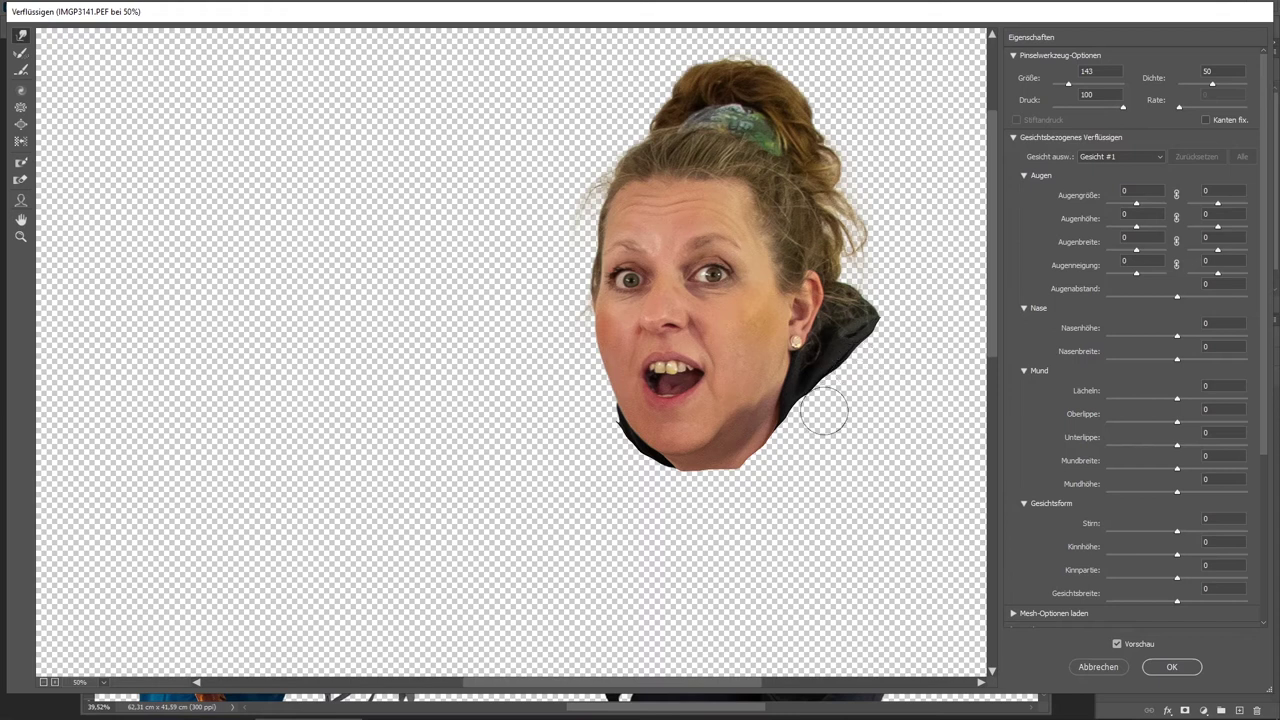
# Push the woman's chin-to-neck edge inward with Forward Warp and apply the Liquify warp
pyautogui.moveTo(779, 451)
pyautogui.mouseDown()
pyautogui.moveTo(743, 476)
pyautogui.moveTo(668, 479)
pyautogui.mouseUp()
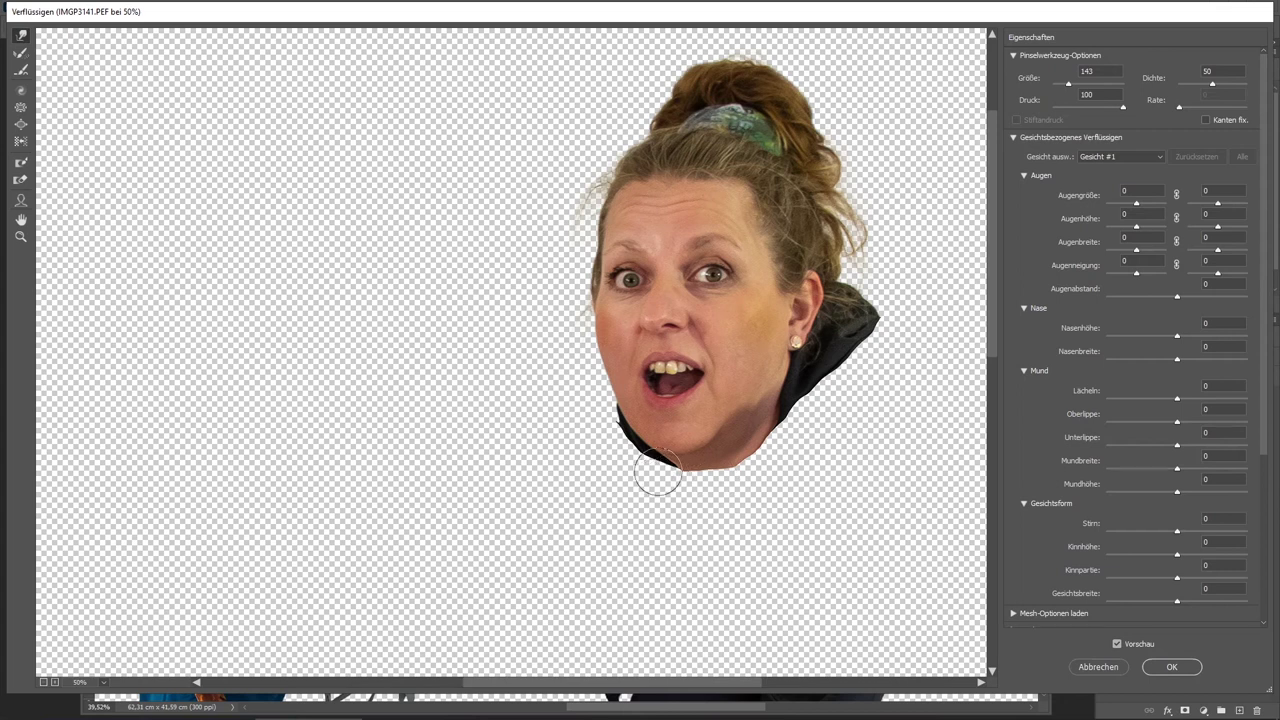
pyautogui.click(1148, 666)
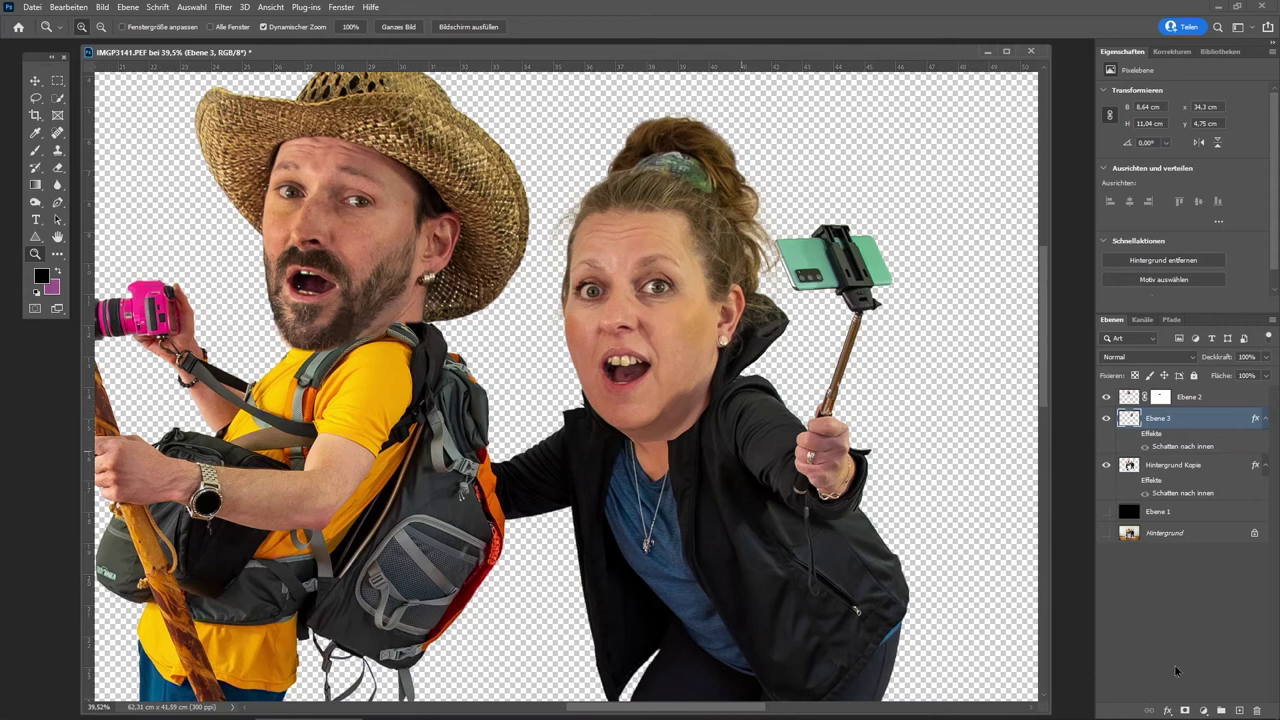
# Add a layer mask to Ebene 3 and paint out the collar beside the ear with a black brush of about 134 px
pyautogui.click(1184, 710)
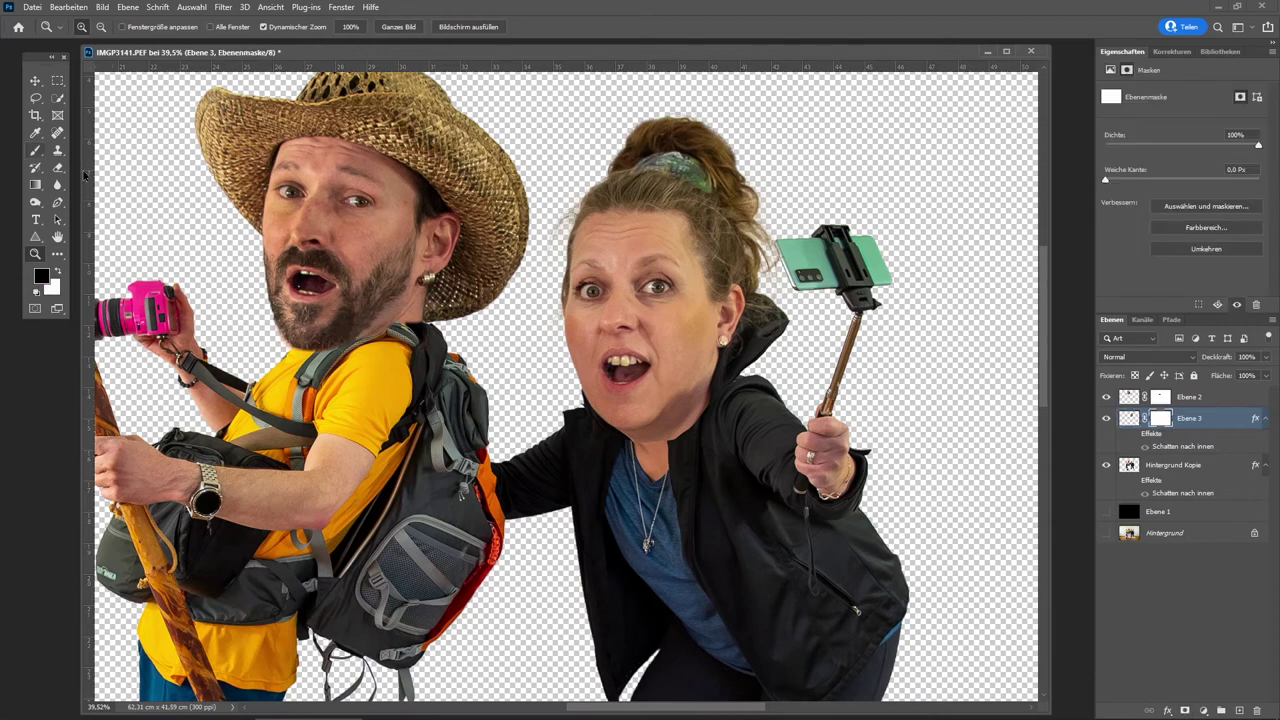
pyautogui.click(35, 150)
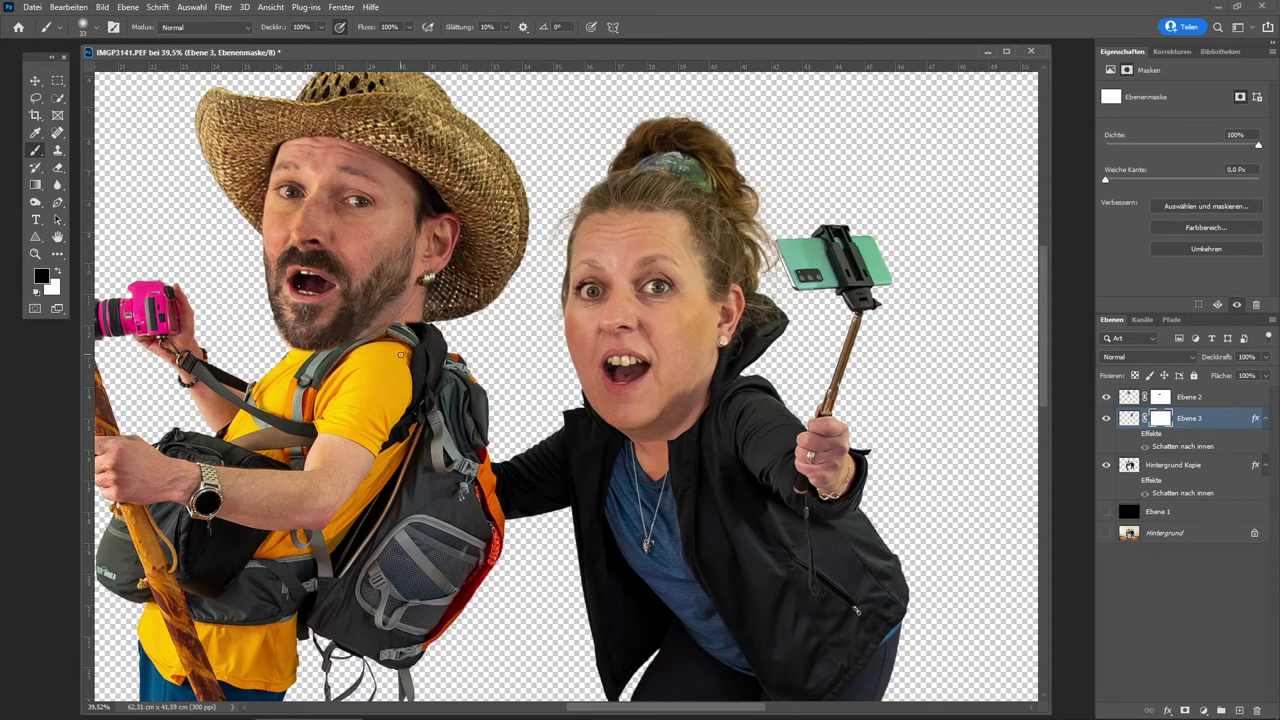
pyautogui.moveTo(546, 398); pyautogui.dragTo(557, 389)
pyautogui.press('x')
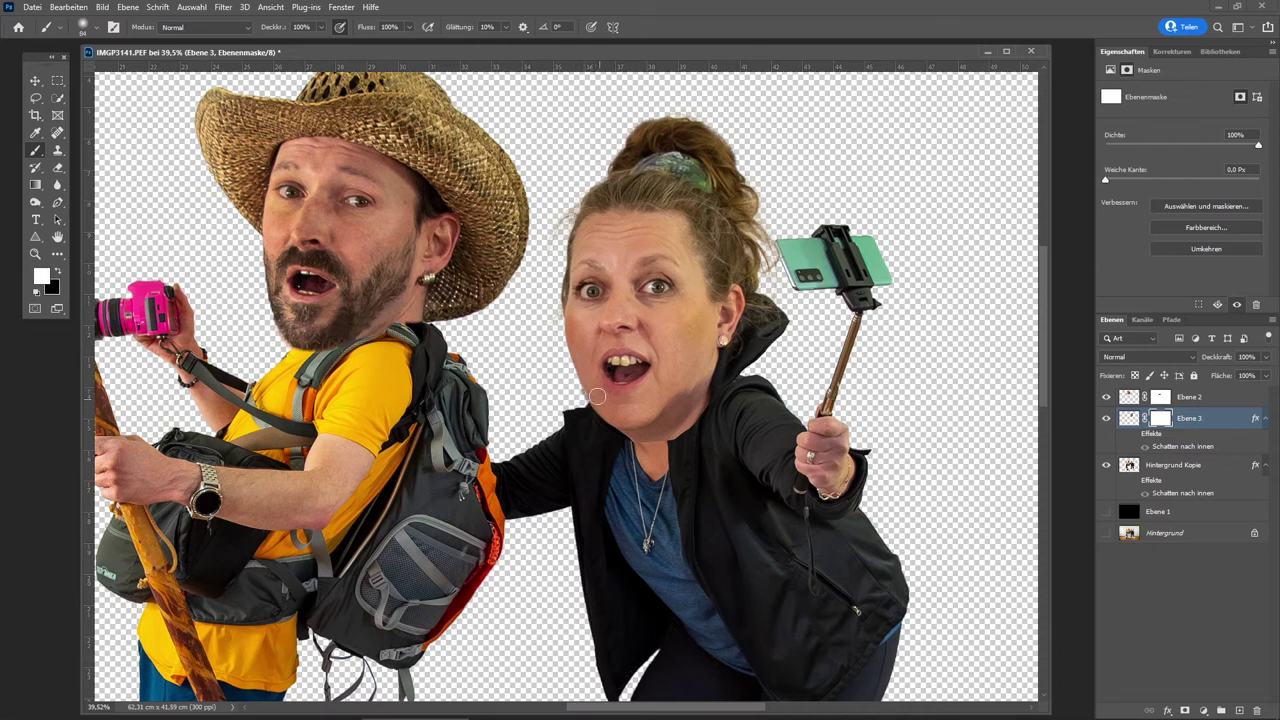
pyautogui.press('x')
pyautogui.moveTo(664, 451); pyautogui.dragTo(671, 458)
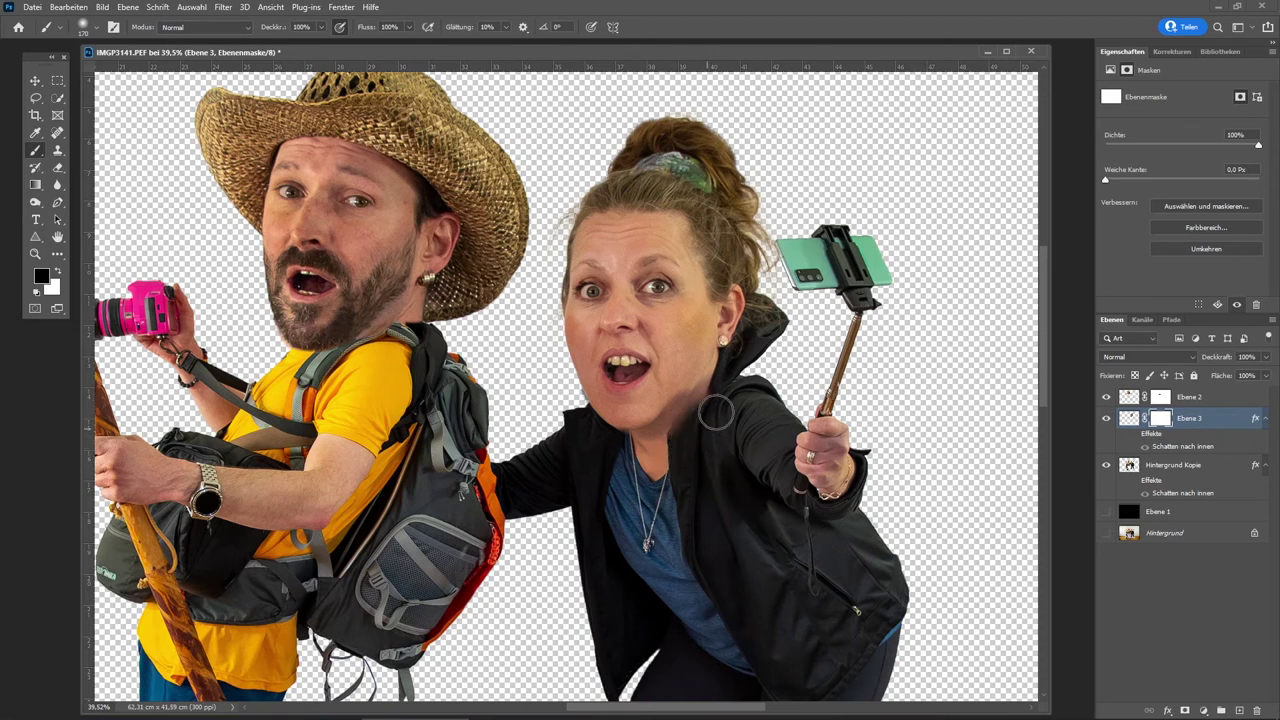
pyautogui.keyDown('alt'); pyautogui.rightClick(728, 402); pyautogui.keyUp('alt')
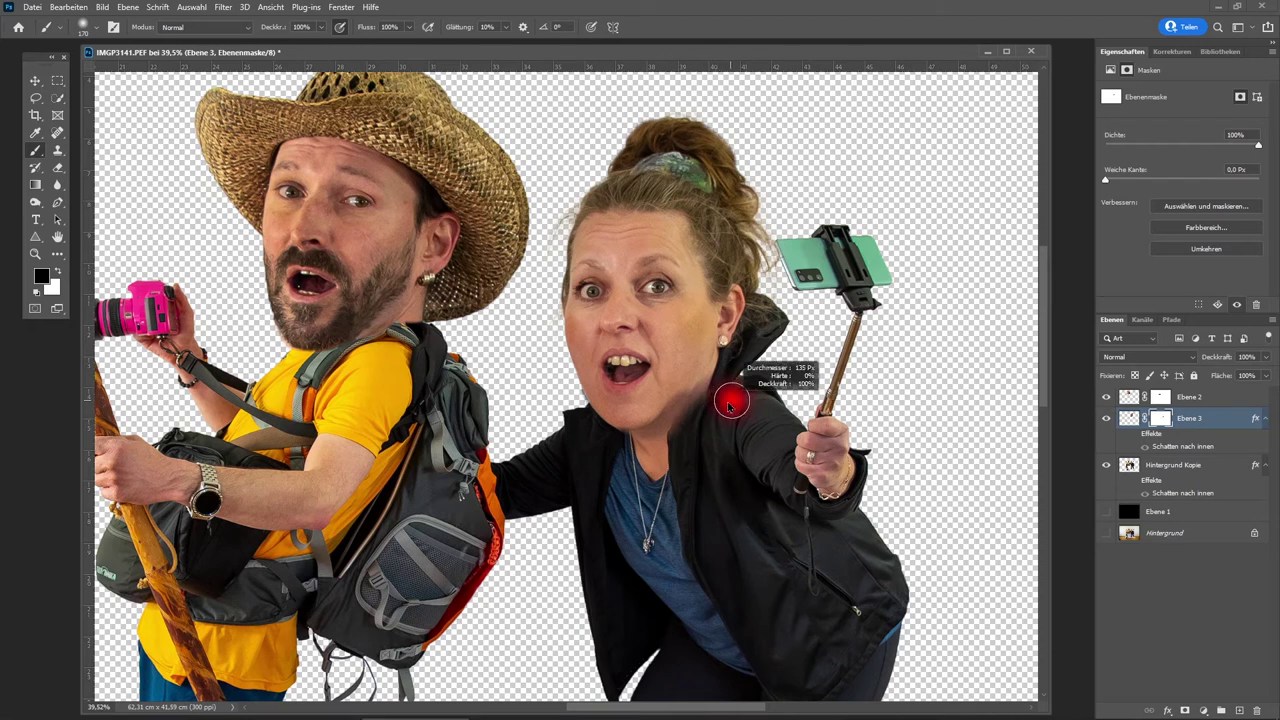
pyautogui.moveTo(728, 402); pyautogui.dragTo(715, 397)
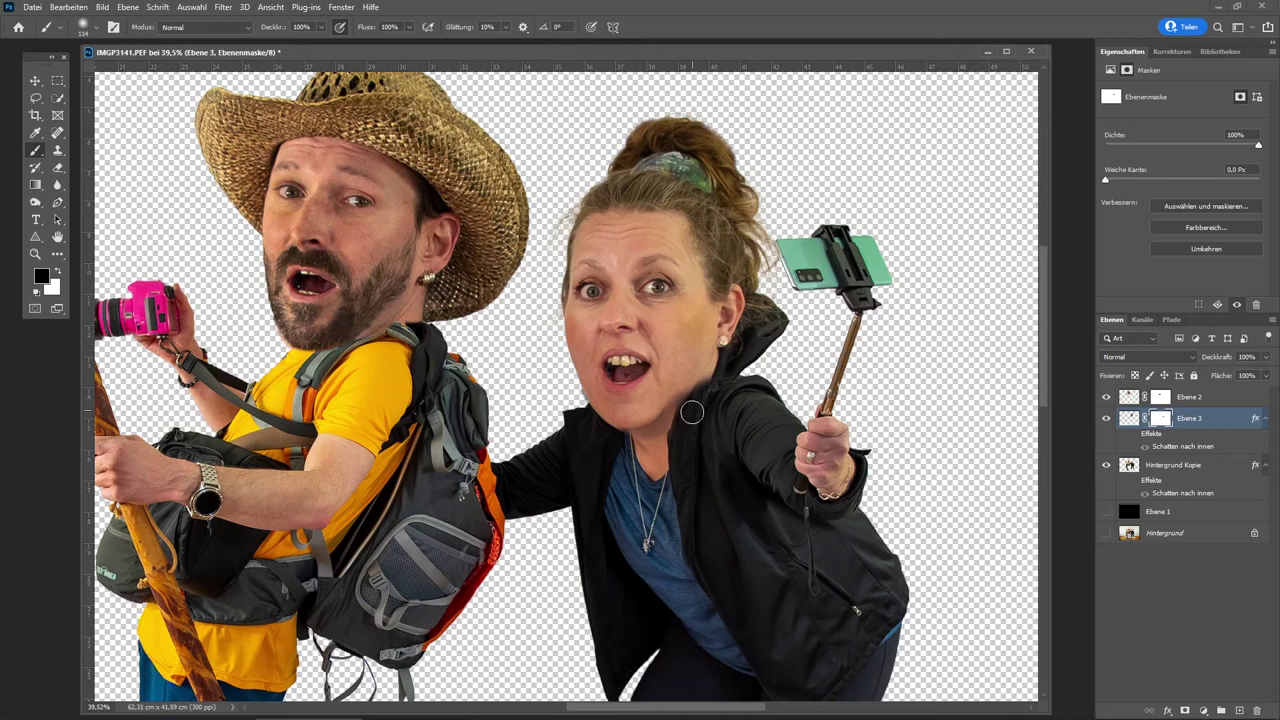
pyautogui.press('x')
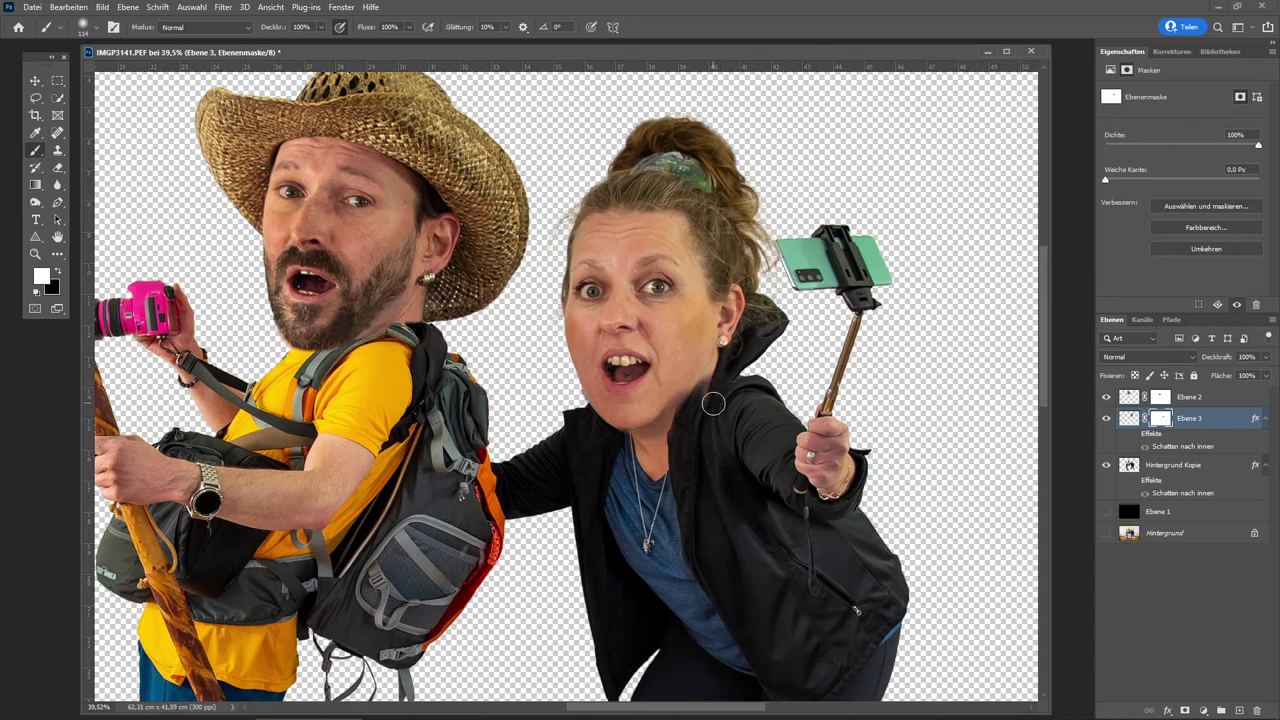
pyautogui.press('x')
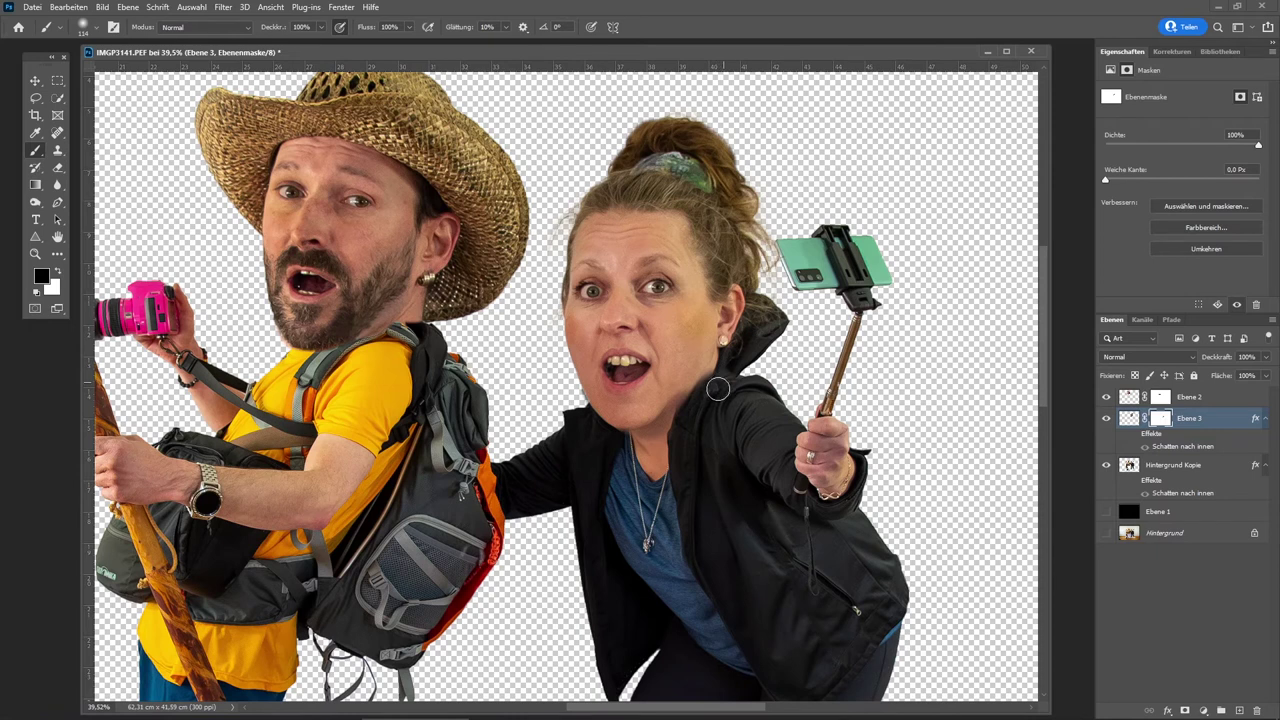
pyautogui.moveTo(726, 374)
pyautogui.mouseDown()
pyautogui.moveTo(776, 318)
pyautogui.moveTo(726, 342)
pyautogui.mouseUp()
# Zoom in on the woman's face and paint the mask black behind her ear near the hair
pyautogui.click(38, 254)
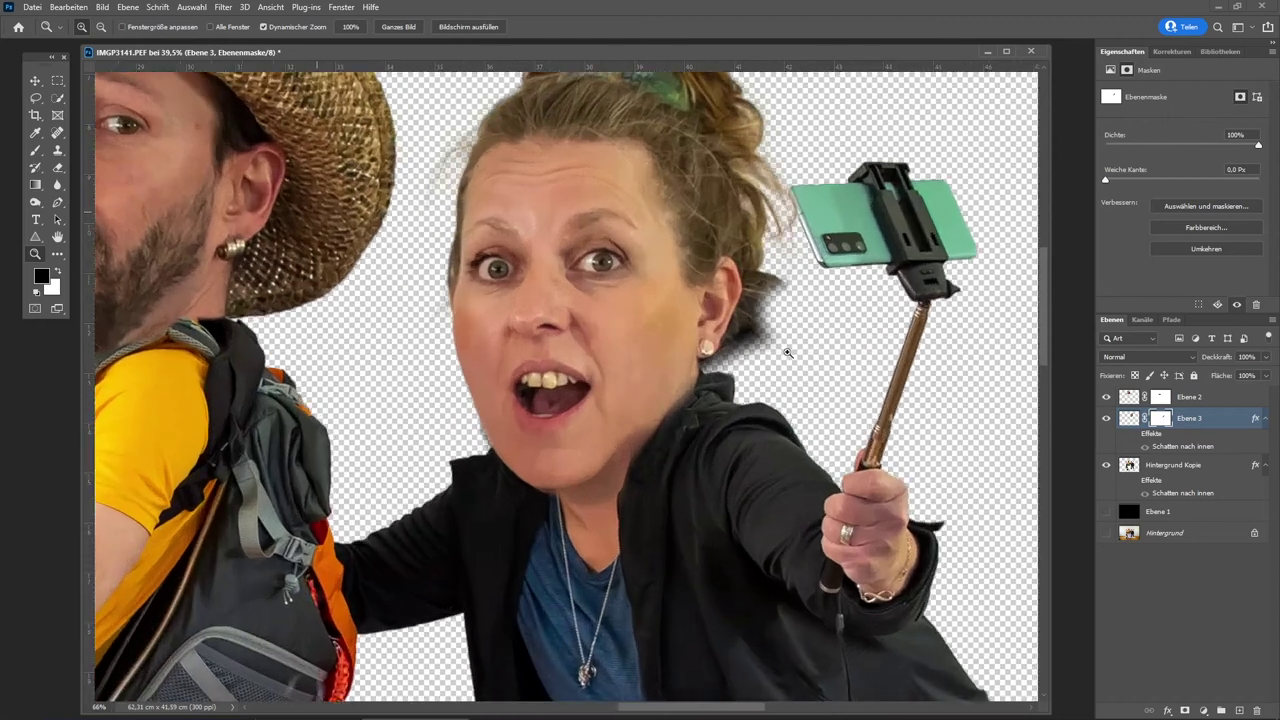
pyautogui.moveTo(750, 330); pyautogui.dragTo(544, 272)
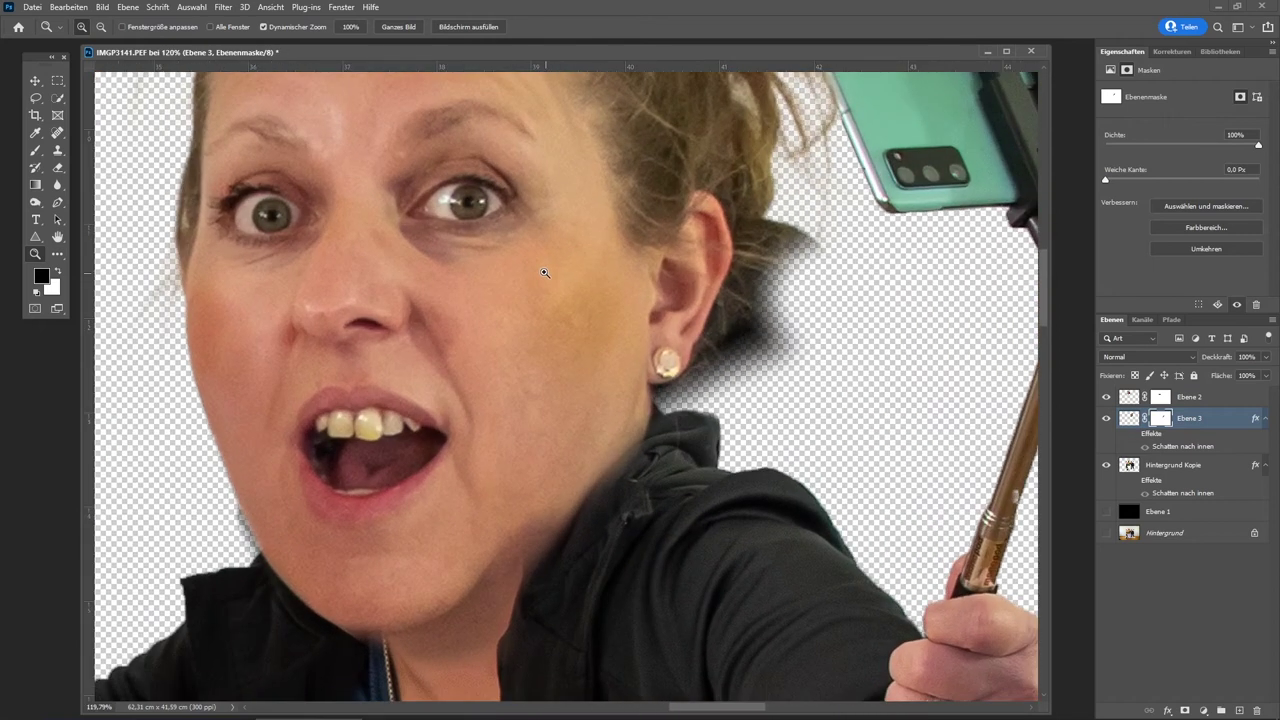
pyautogui.click(45, 153)
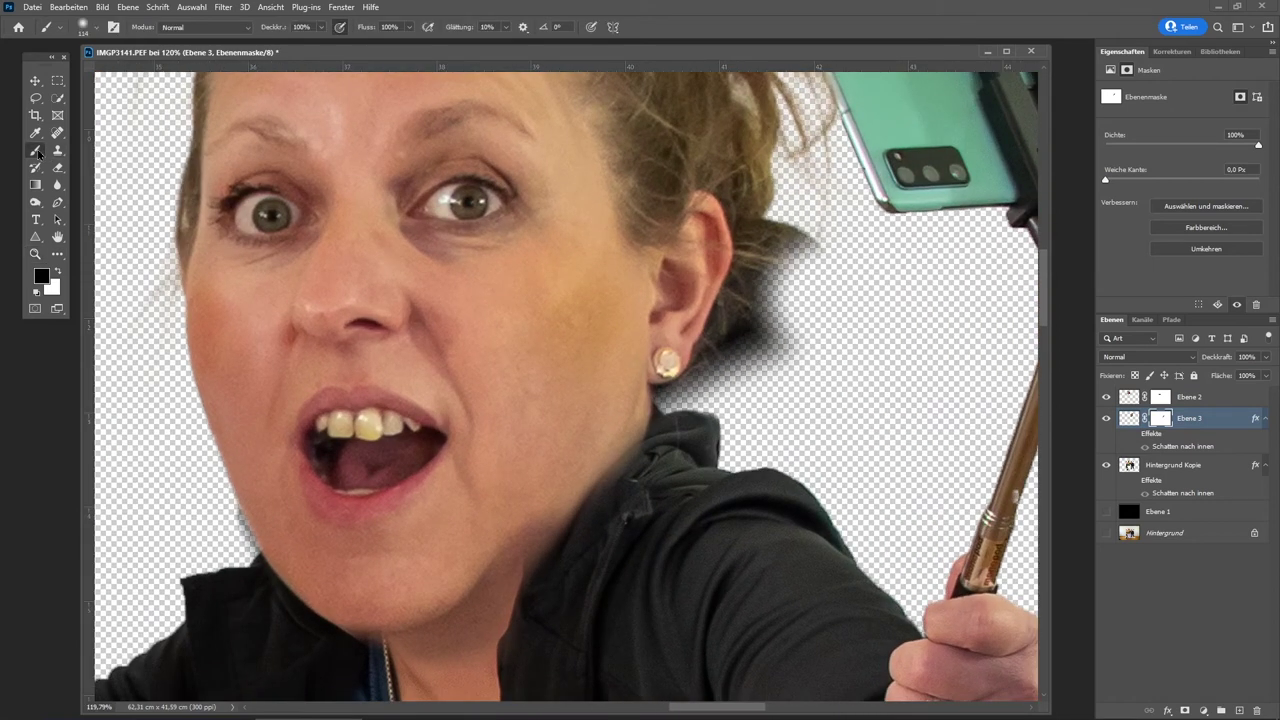
pyautogui.keyDown('alt'); pyautogui.rightClick(812, 290); pyautogui.keyUp('alt')
pyautogui.moveTo(823, 257); pyautogui.dragTo(766, 363)
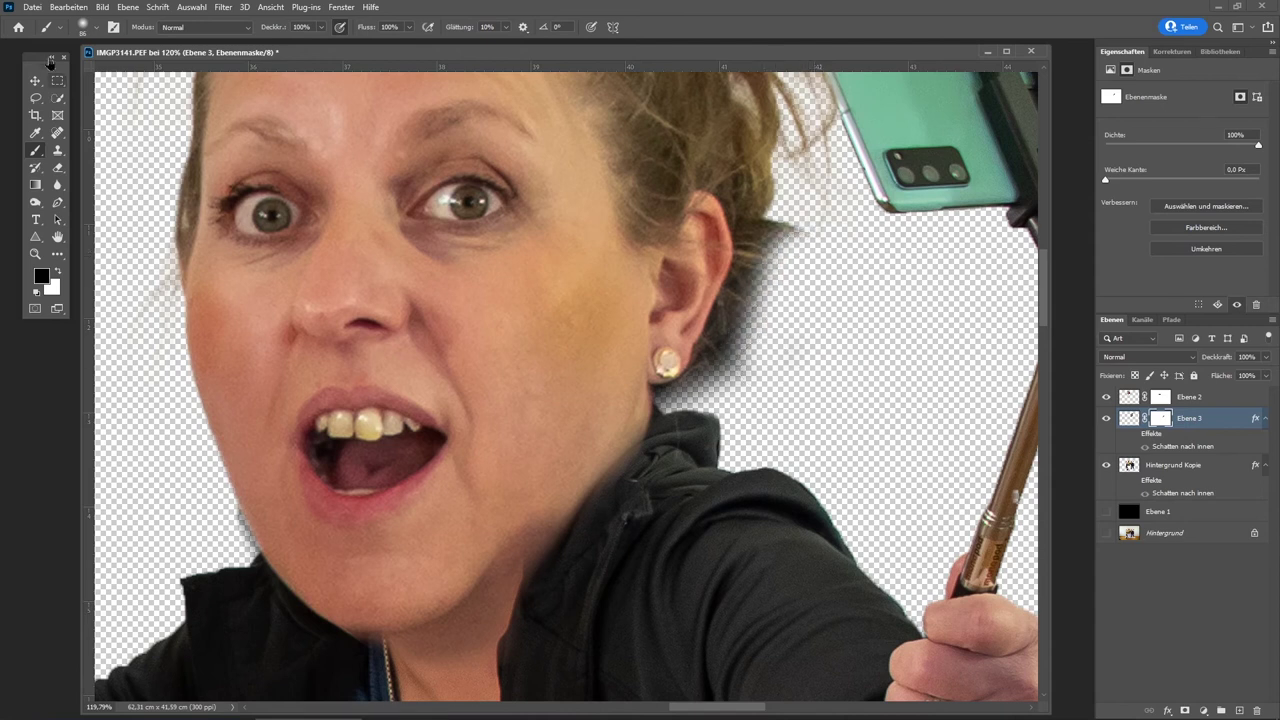
pyautogui.click(83, 28)
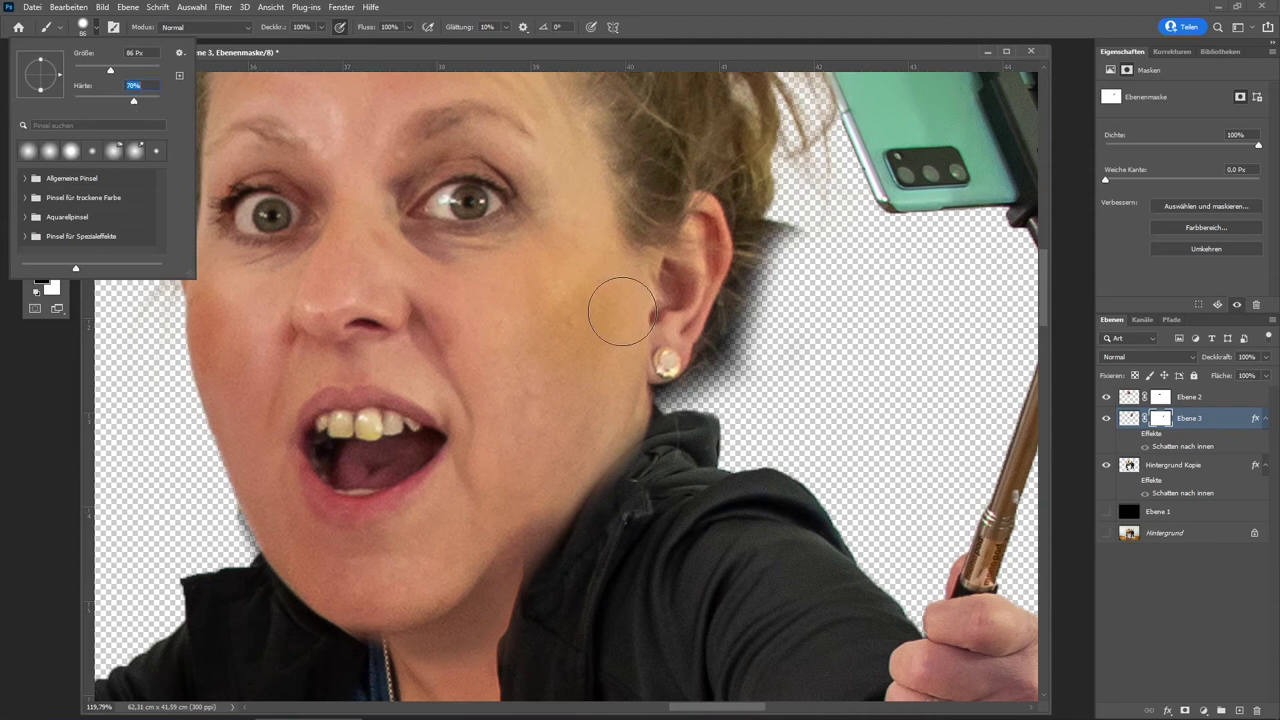
pyautogui.keyDown('alt'); pyautogui.rightClick(785, 337); pyautogui.keyUp('alt')
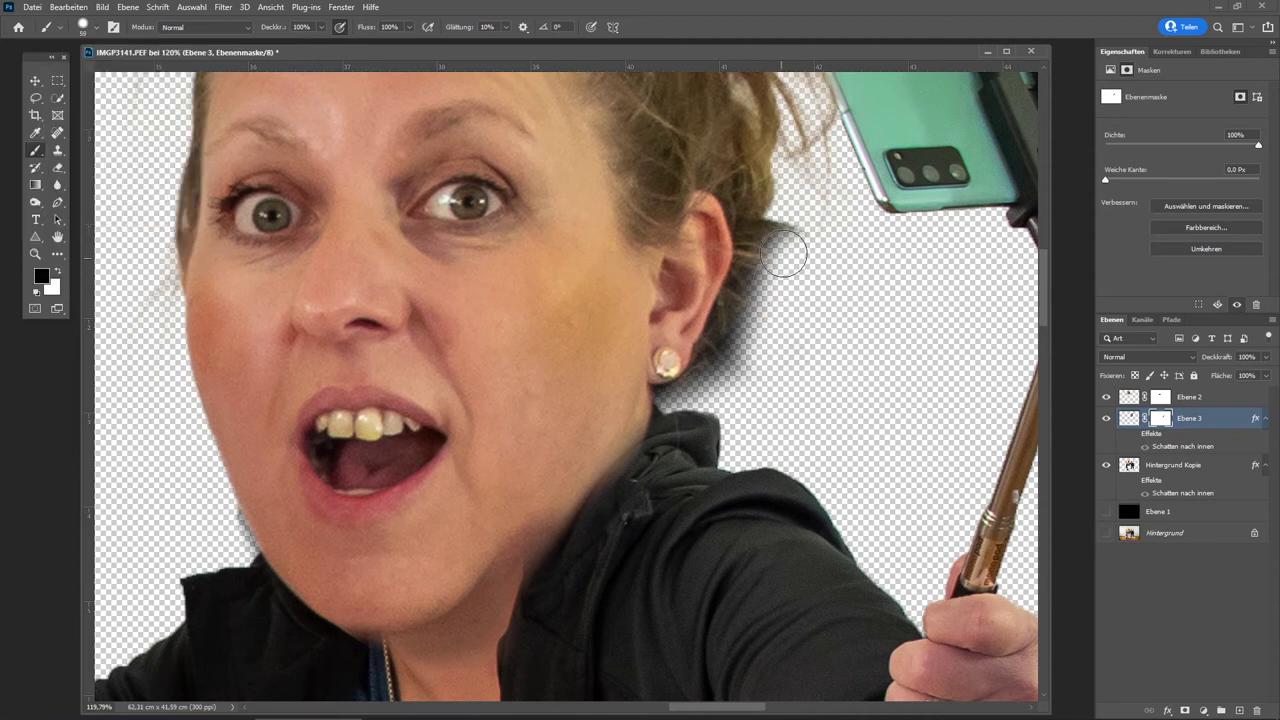
pyautogui.moveTo(790, 244); pyautogui.dragTo(808, 280)
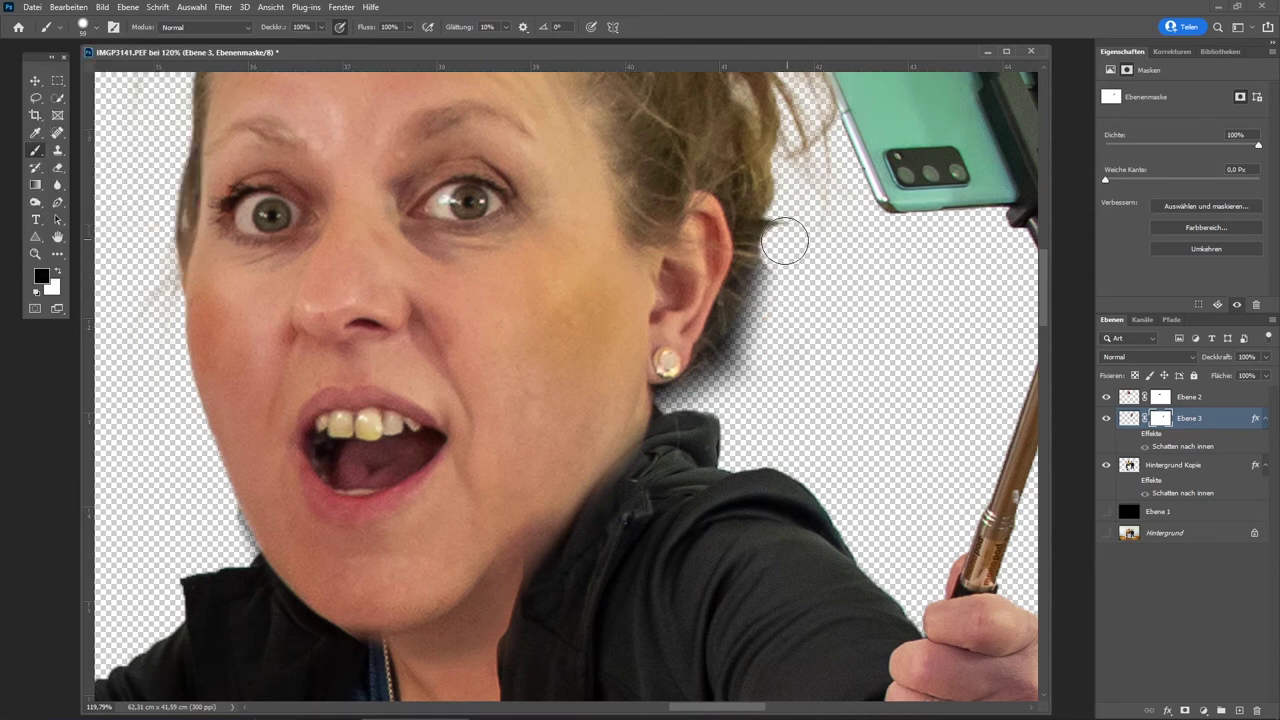
# Switch to a smaller, very soft brush and mask away the leftover shadow beside the ear
pyautogui.keyDown('alt'); pyautogui.rightClick(808, 280); pyautogui.keyUp('alt')
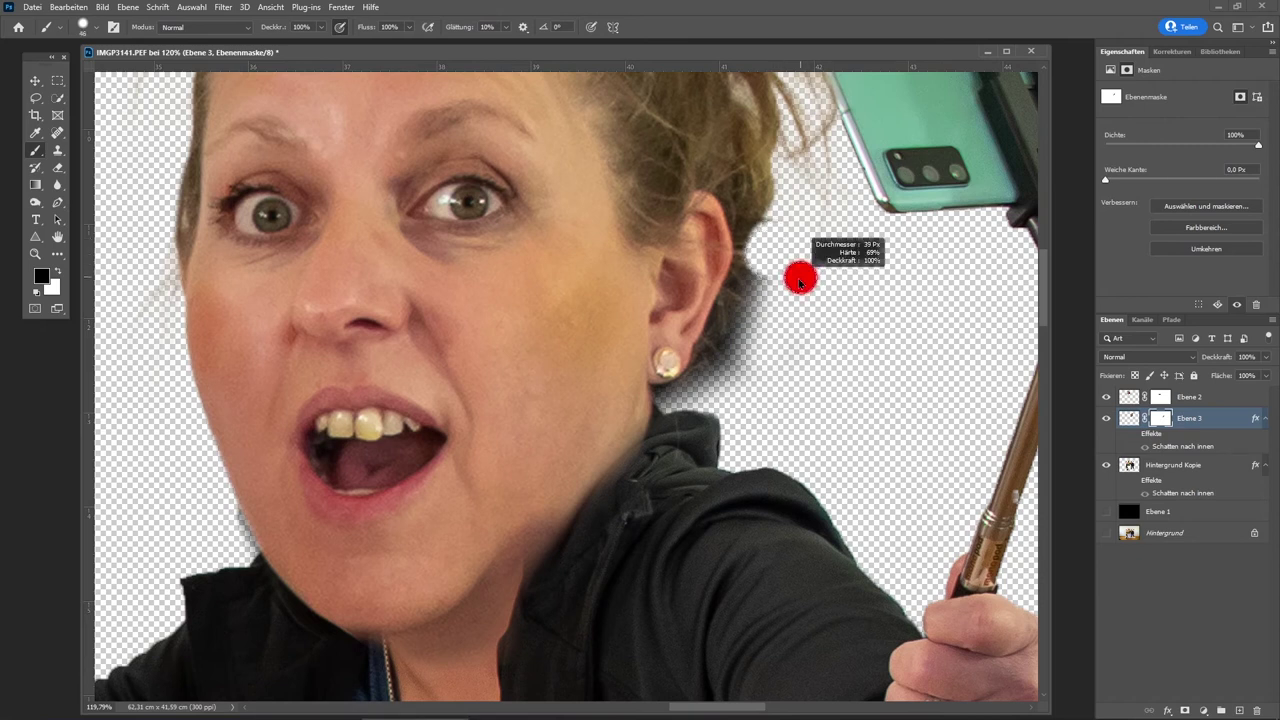
pyautogui.keyDown('alt'); pyautogui.rightClick(758, 390); pyautogui.keyUp('alt')
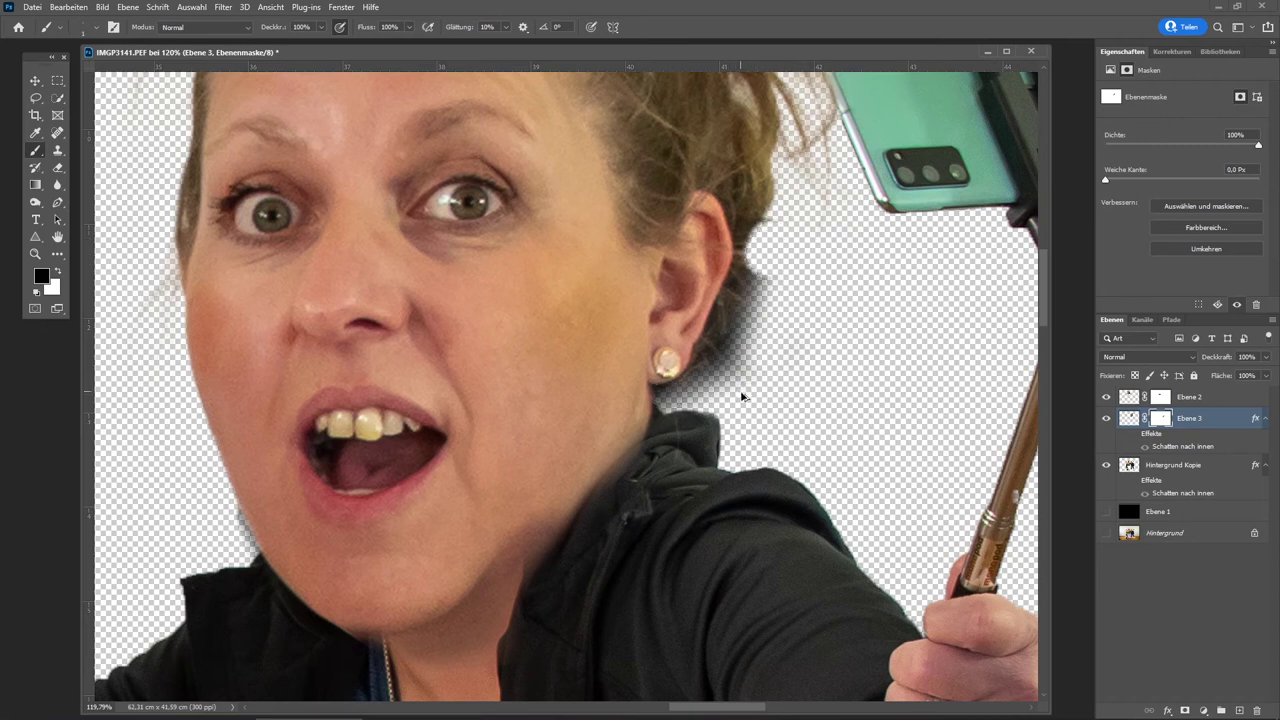
pyautogui.keyDown('alt'); pyautogui.rightClick(736, 395); pyautogui.keyUp('alt')
pyautogui.moveTo(749, 324); pyautogui.dragTo(763, 309)
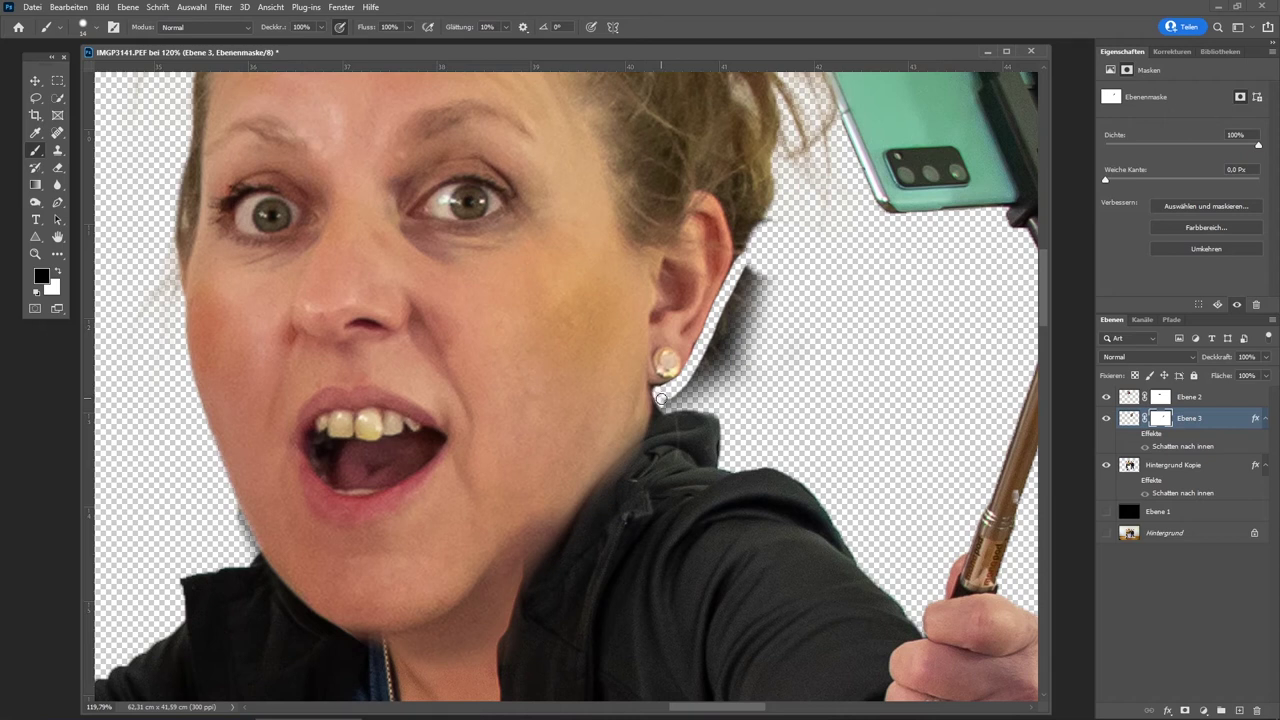
pyautogui.keyDown('alt'); pyautogui.rightClick(784, 244); pyautogui.keyUp('alt')
pyautogui.click(88, 34)
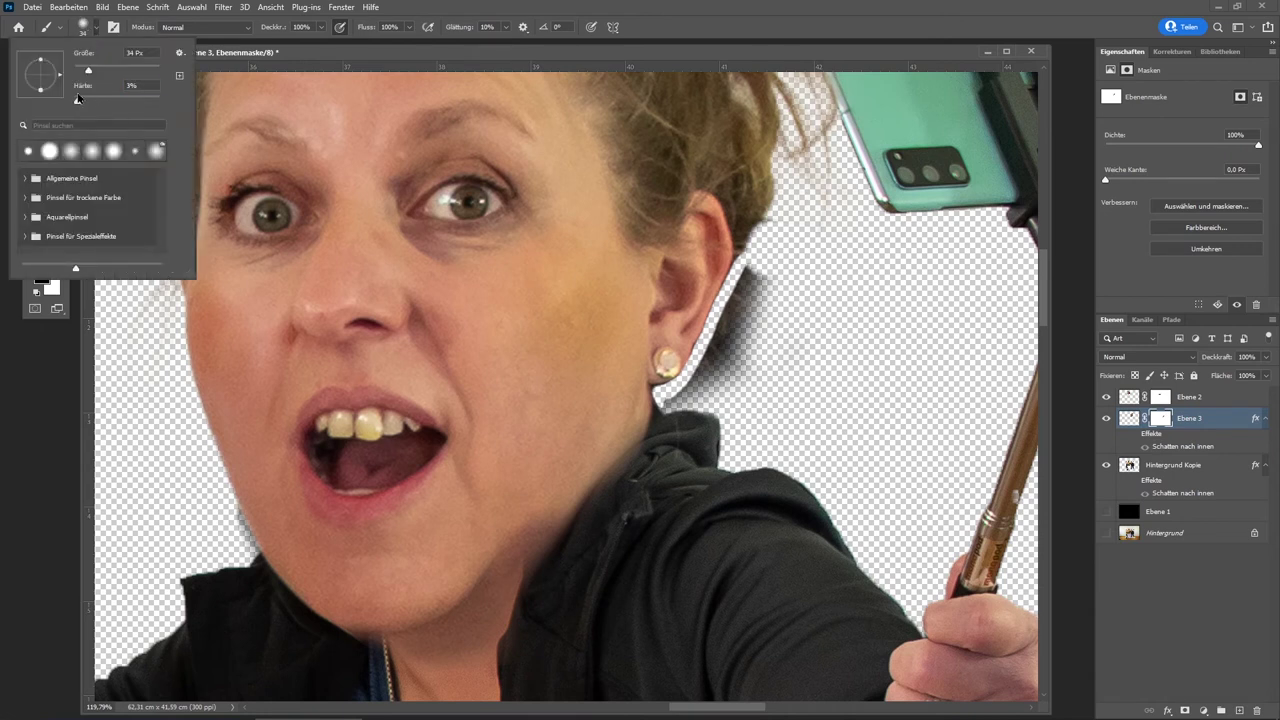
pyautogui.press('Return')
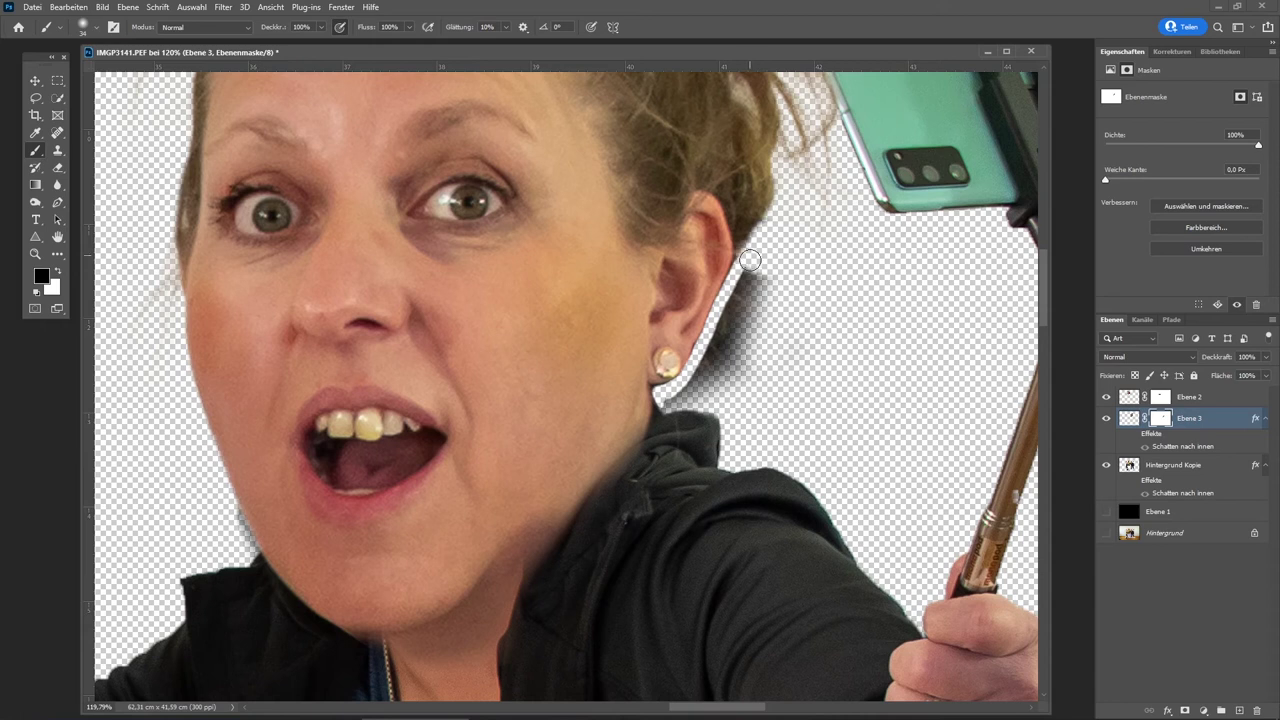
pyautogui.moveTo(760, 241)
pyautogui.mouseDown()
pyautogui.moveTo(737, 341)
pyautogui.moveTo(763, 317)
pyautogui.moveTo(740, 355)
pyautogui.moveTo(711, 340)
pyautogui.moveTo(737, 369)
pyautogui.moveTo(709, 365)
pyautogui.moveTo(669, 399)
pyautogui.moveTo(674, 385)
pyautogui.moveTo(723, 386)
pyautogui.moveTo(726, 374)
pyautogui.mouseUp()
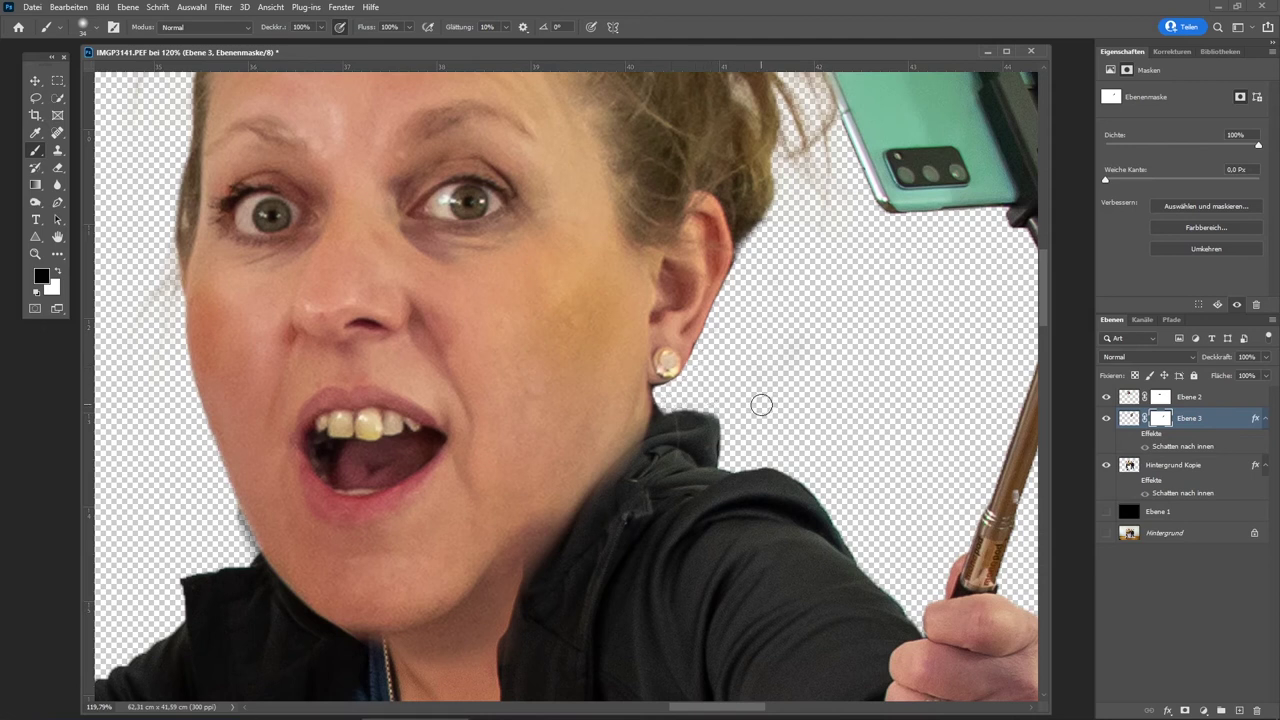
pyautogui.click(270, 7)
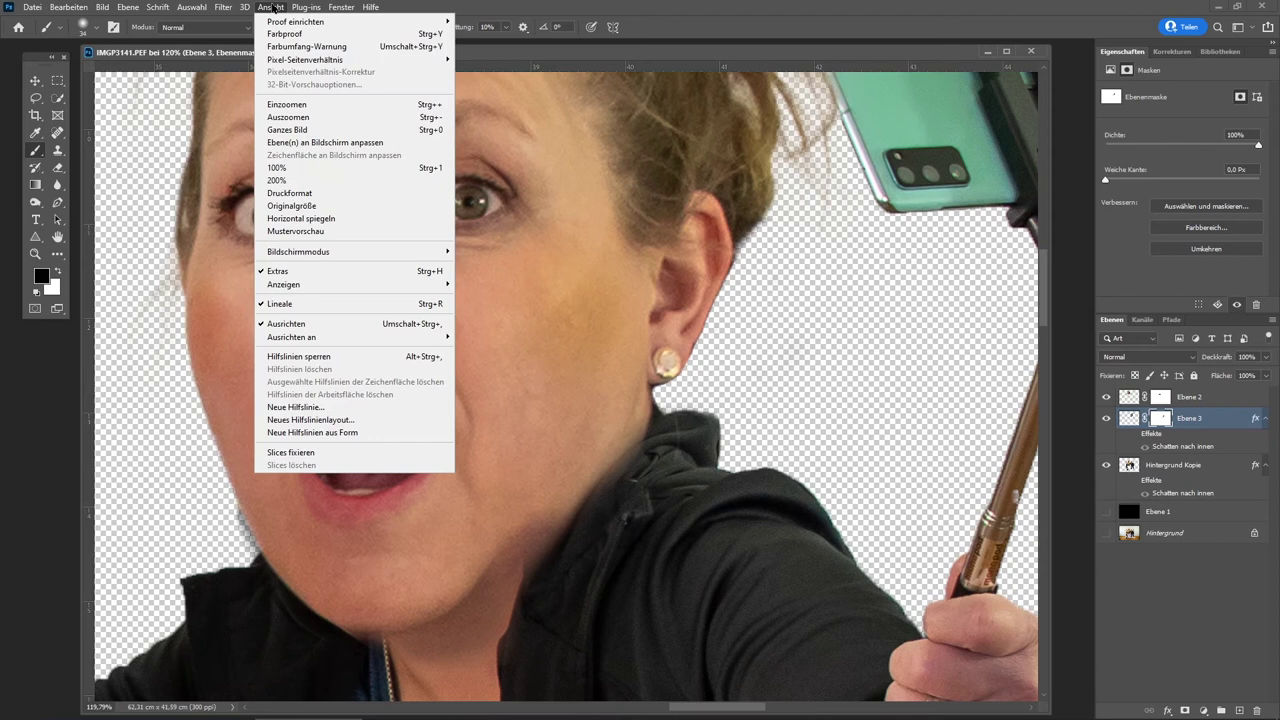
# Fit the image on screen, then zoom in on the woman's chin and jacket
pyautogui.click(283, 128)
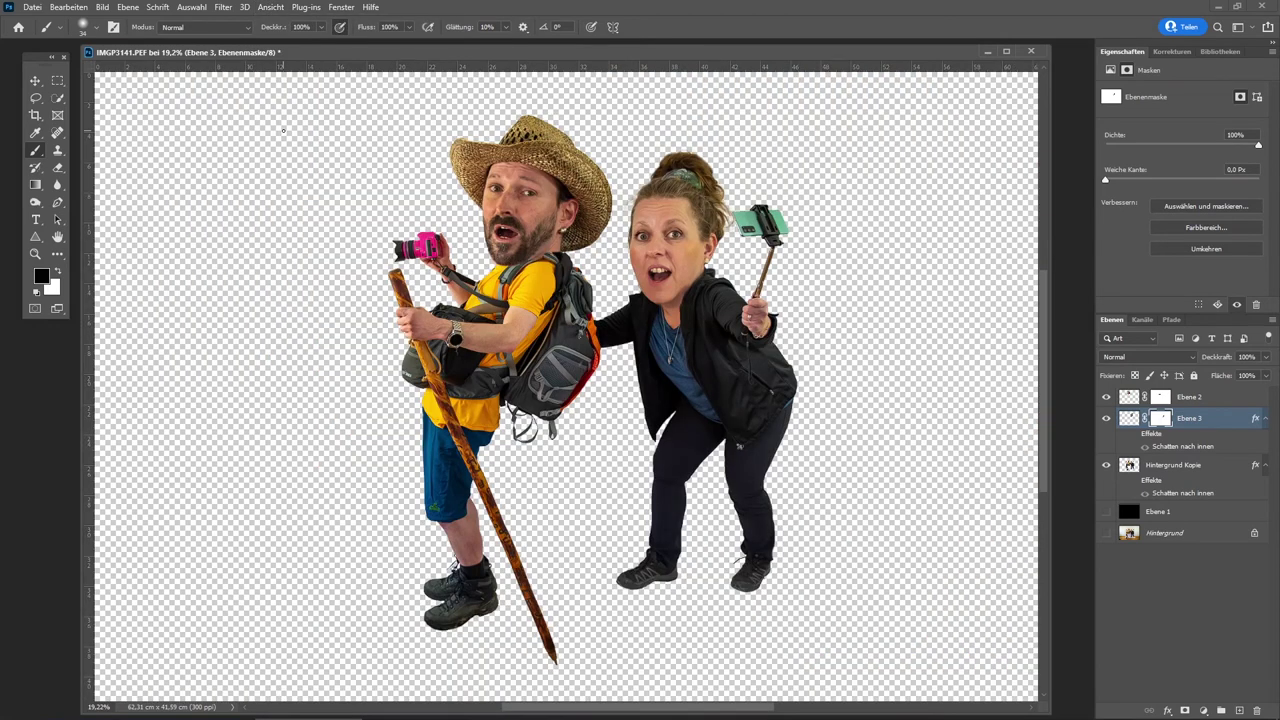
pyautogui.click(35, 253)
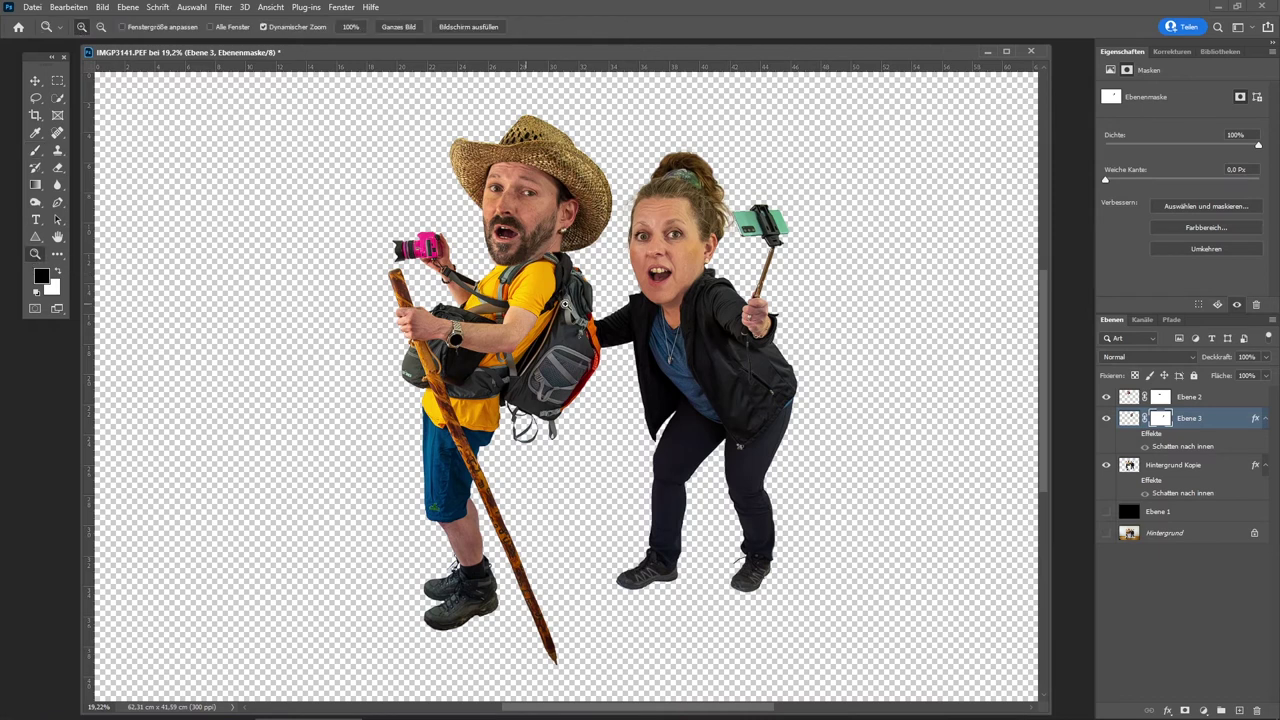
pyautogui.moveTo(692, 288); pyautogui.dragTo(783, 368)
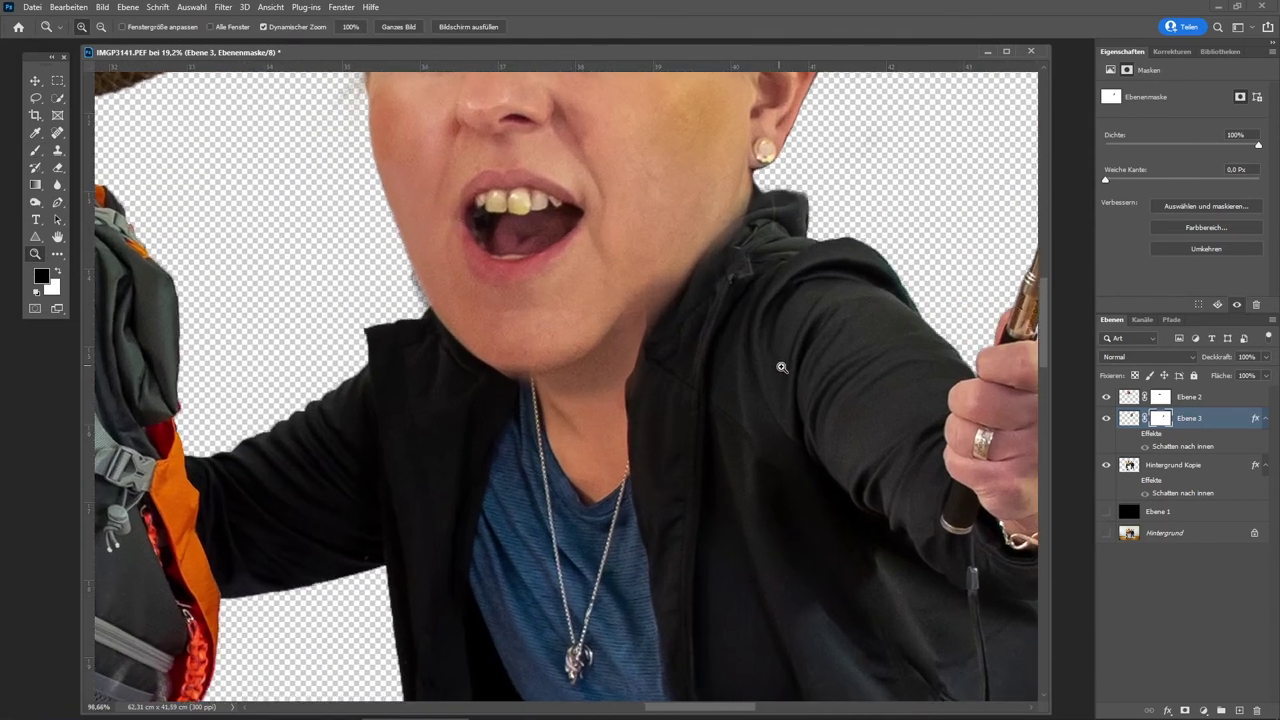
pyautogui.click(36, 149)
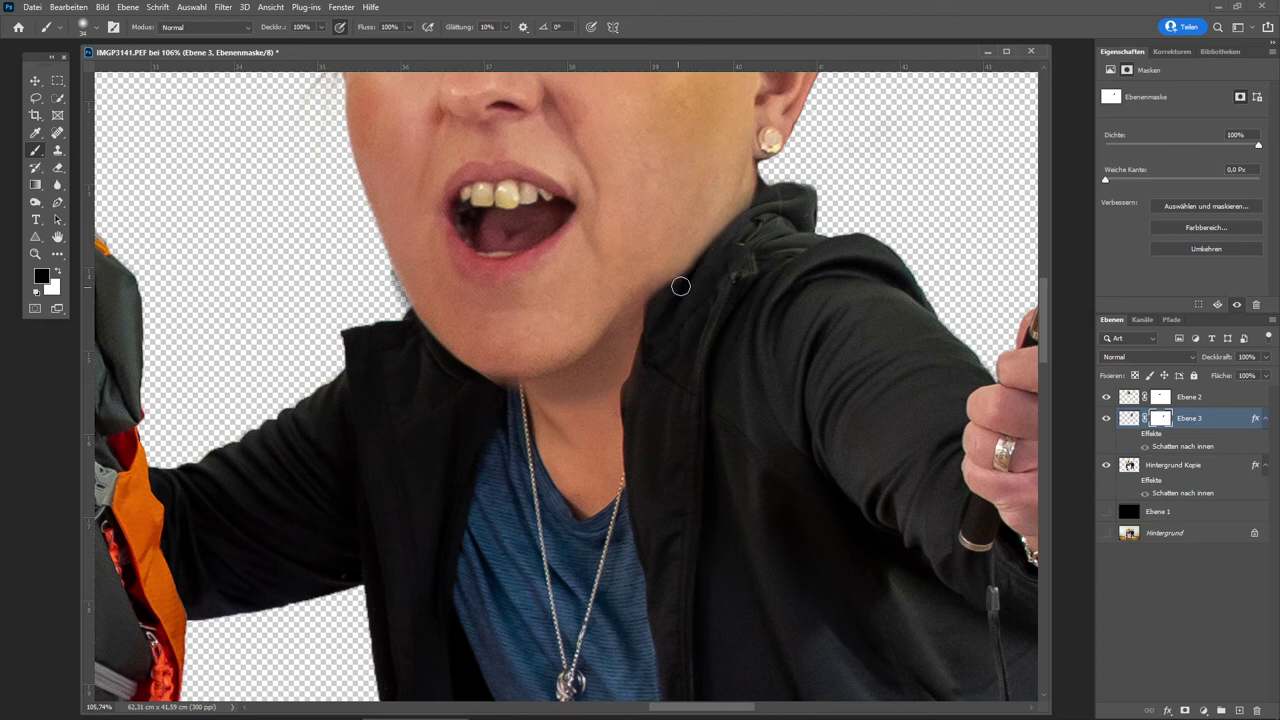
pyautogui.click(268, 9)
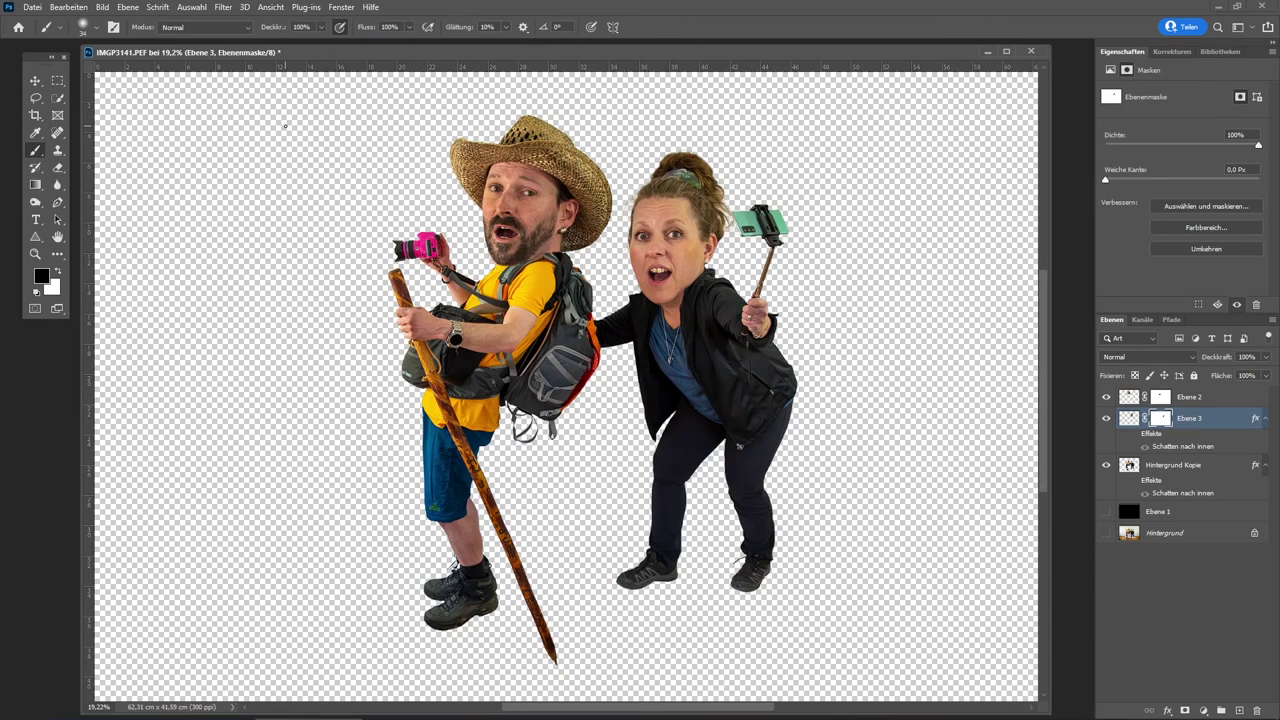
# Toggle Ebene 3's visibility on and off to compare the woman's face, ending with it shown
pyautogui.click(1107, 418)
pyautogui.click(1107, 418)
pyautogui.click(1108, 418)
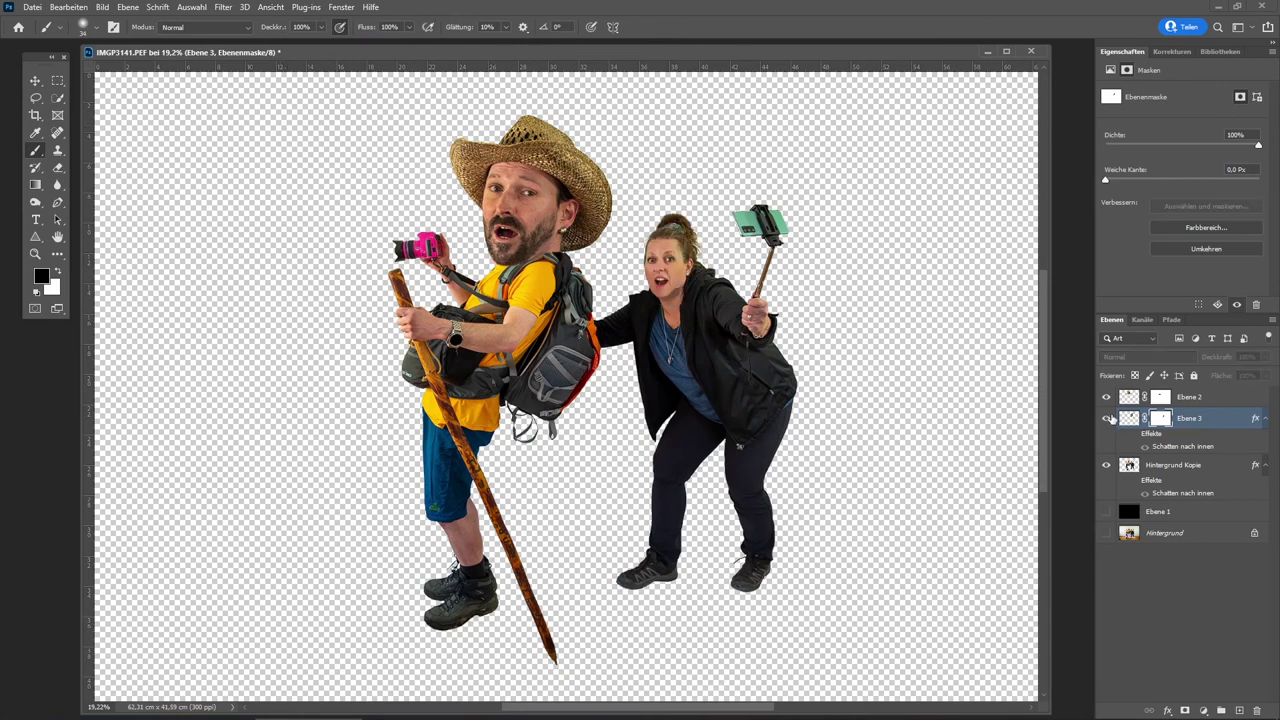
pyautogui.click(1108, 418)
pyautogui.click(1108, 418)
pyautogui.click(1108, 418)
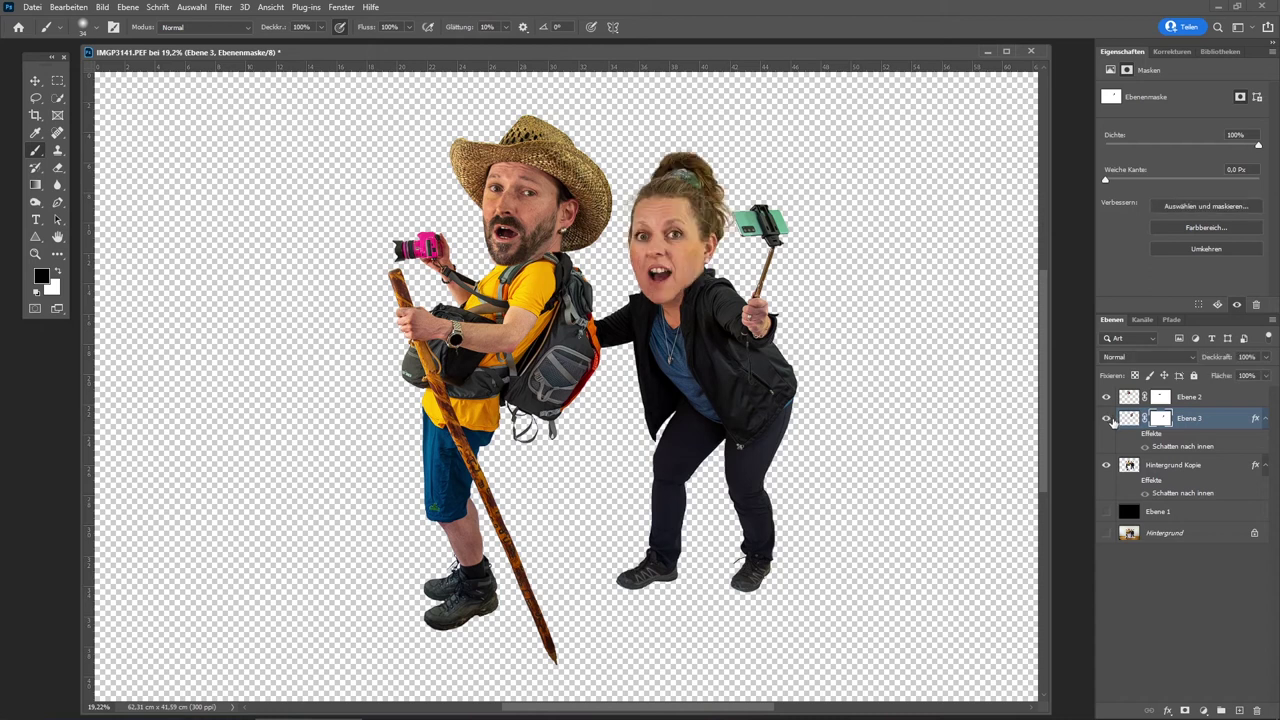
pyautogui.click(1108, 418)
pyautogui.click(1108, 418)
# Paint the mask with a larger brush to extend the hood over the neck below the earring
pyautogui.click(36, 254)
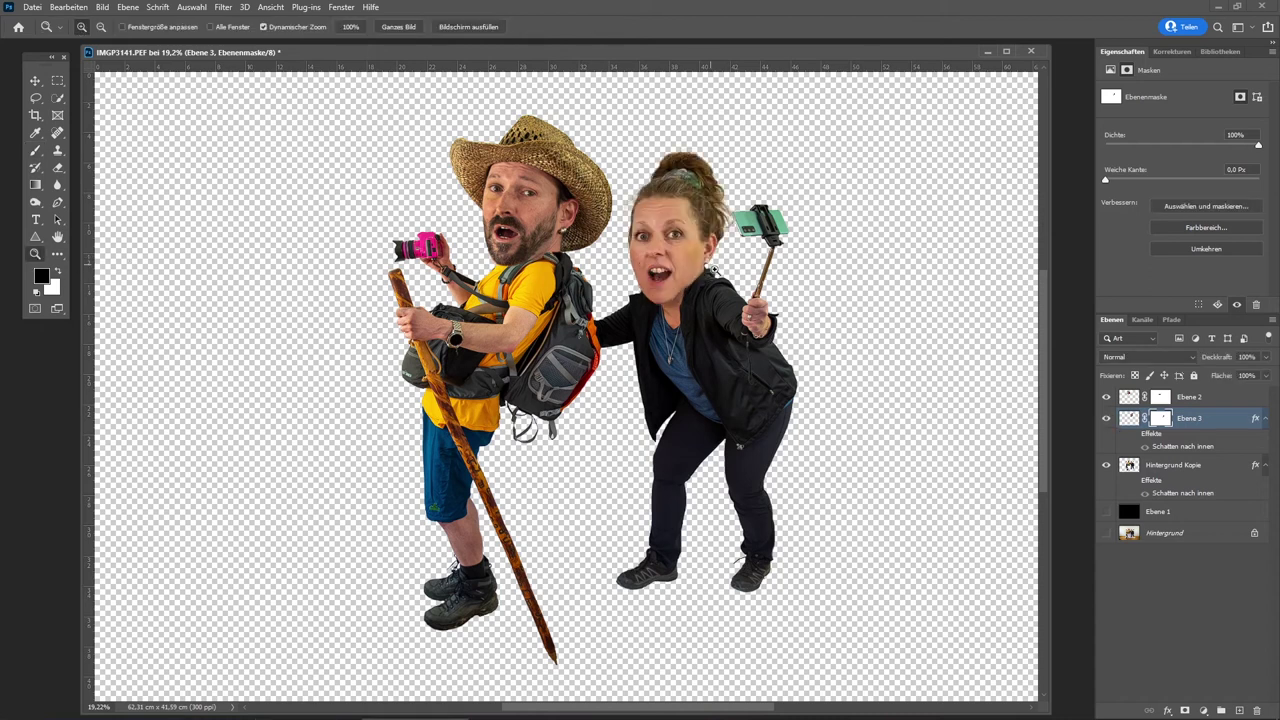
pyautogui.moveTo(708, 265); pyautogui.dragTo(805, 369)
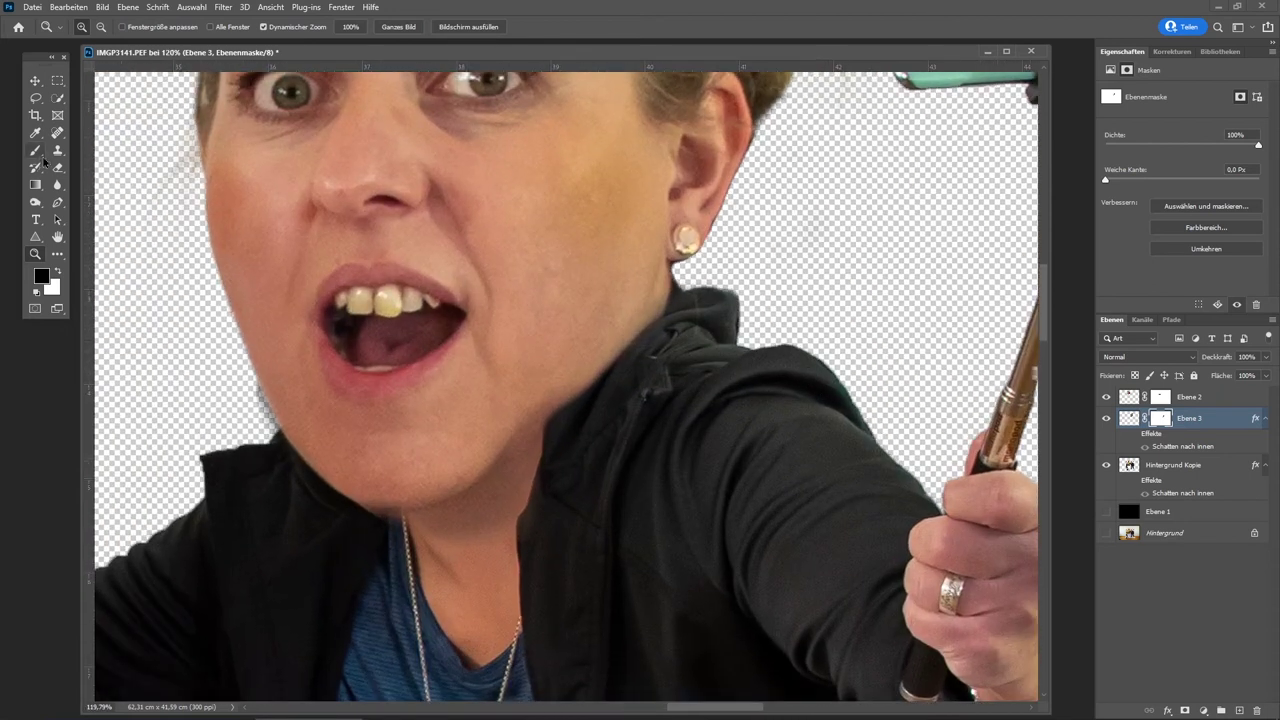
pyautogui.click(36, 150)
pyautogui.keyDown('alt'); pyautogui.rightClick(686, 295); pyautogui.keyUp('alt')
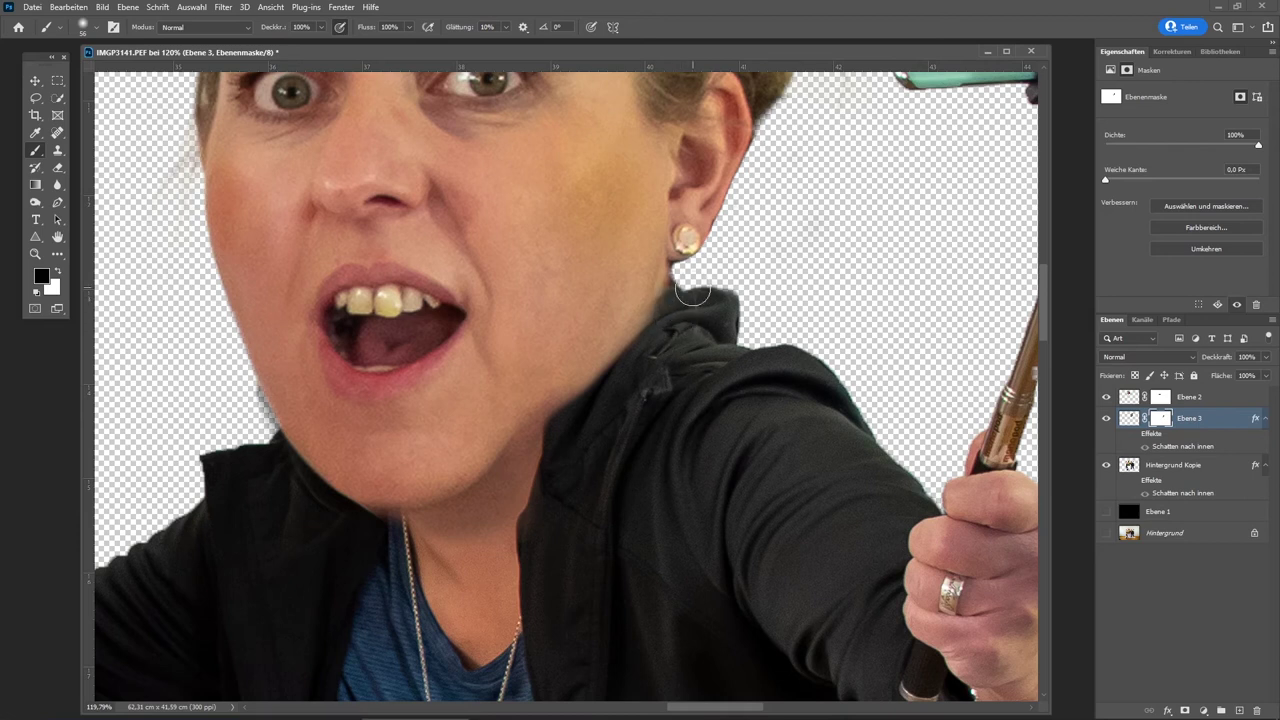
pyautogui.moveTo(679, 291); pyautogui.dragTo(573, 426)
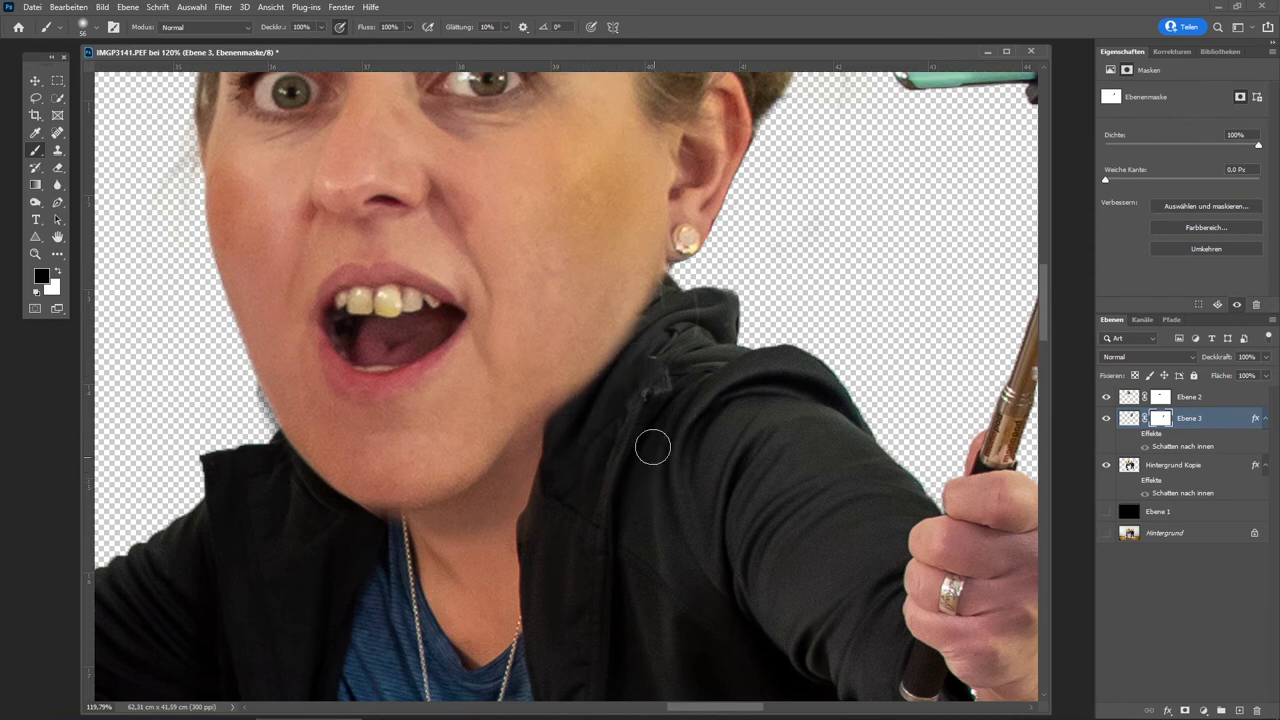
pyautogui.click(272, 7)
pyautogui.click(295, 130)
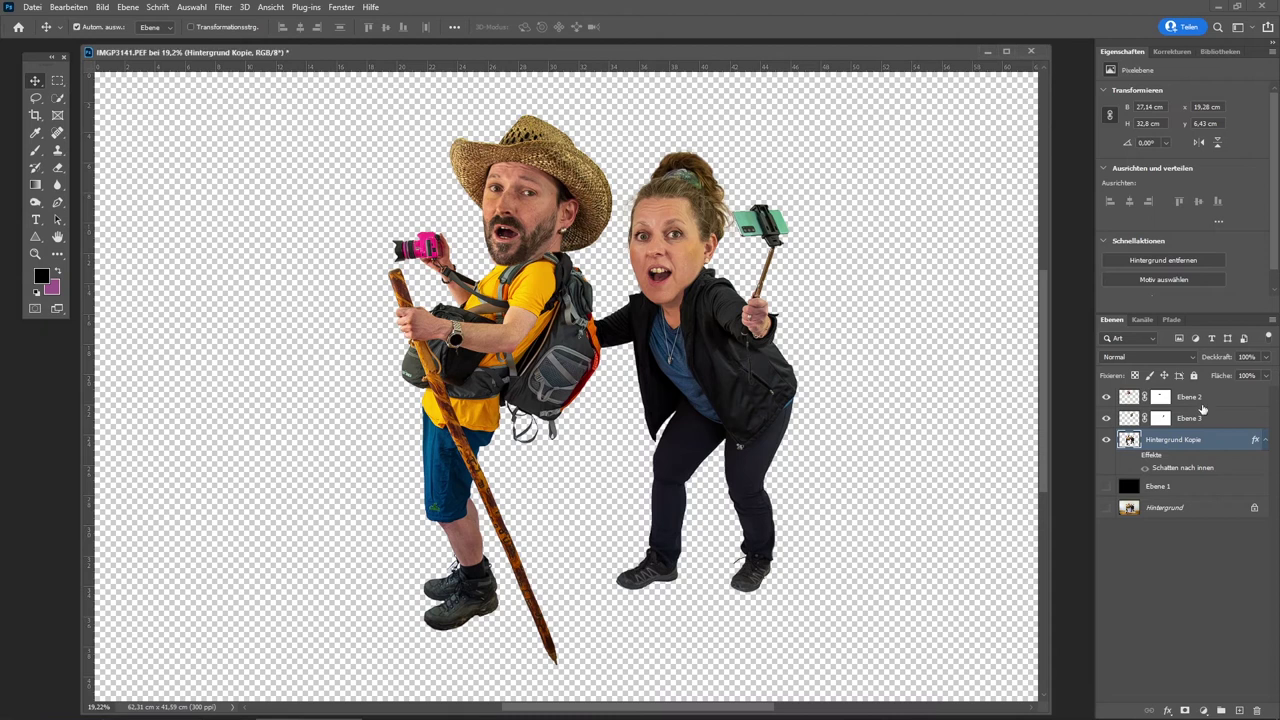
# Merge Ebene 2, Ebene 3 and Hintergrund Kopie into a single Ebene 2 layer
pyautogui.keyDown('shift'); pyautogui.click(1192, 399); pyautogui.keyUp('shift')
pyautogui.press('ctrl')
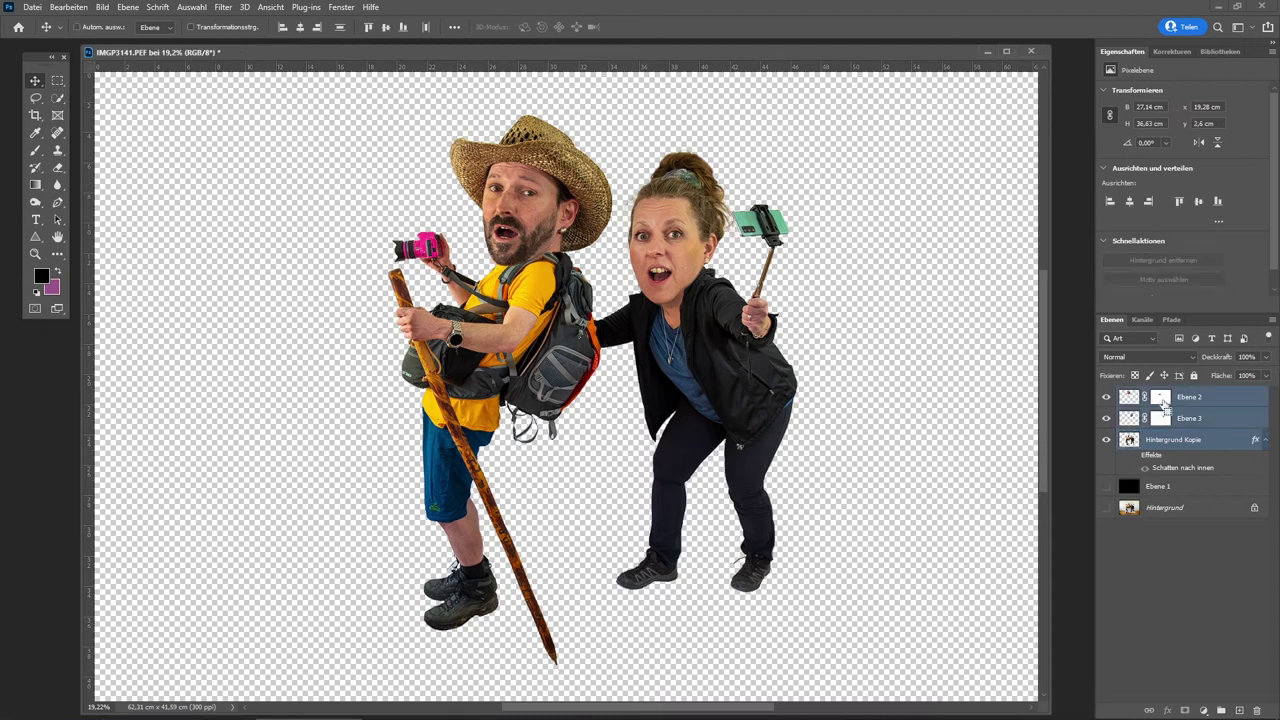
pyautogui.moveTo(1164, 404); pyautogui.dragTo(1152, 430)
pyautogui.hotkey('ctrl', 'e')
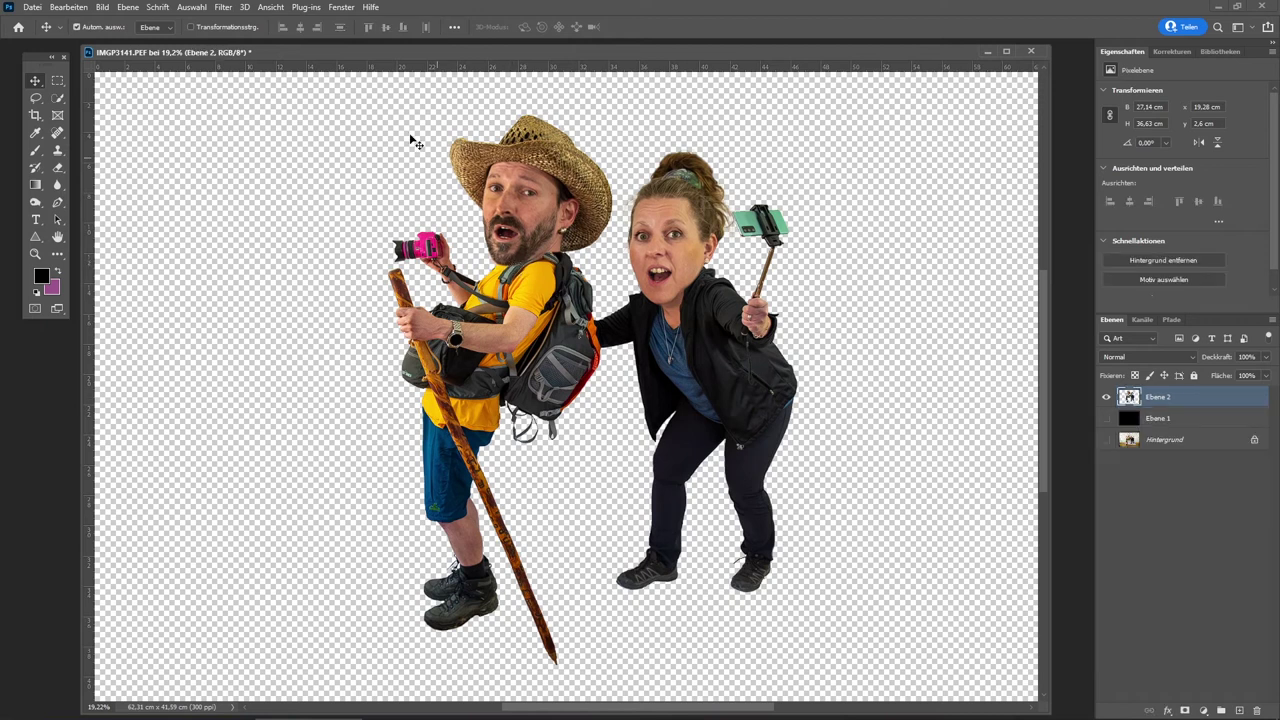
pyautogui.click(224, 8)
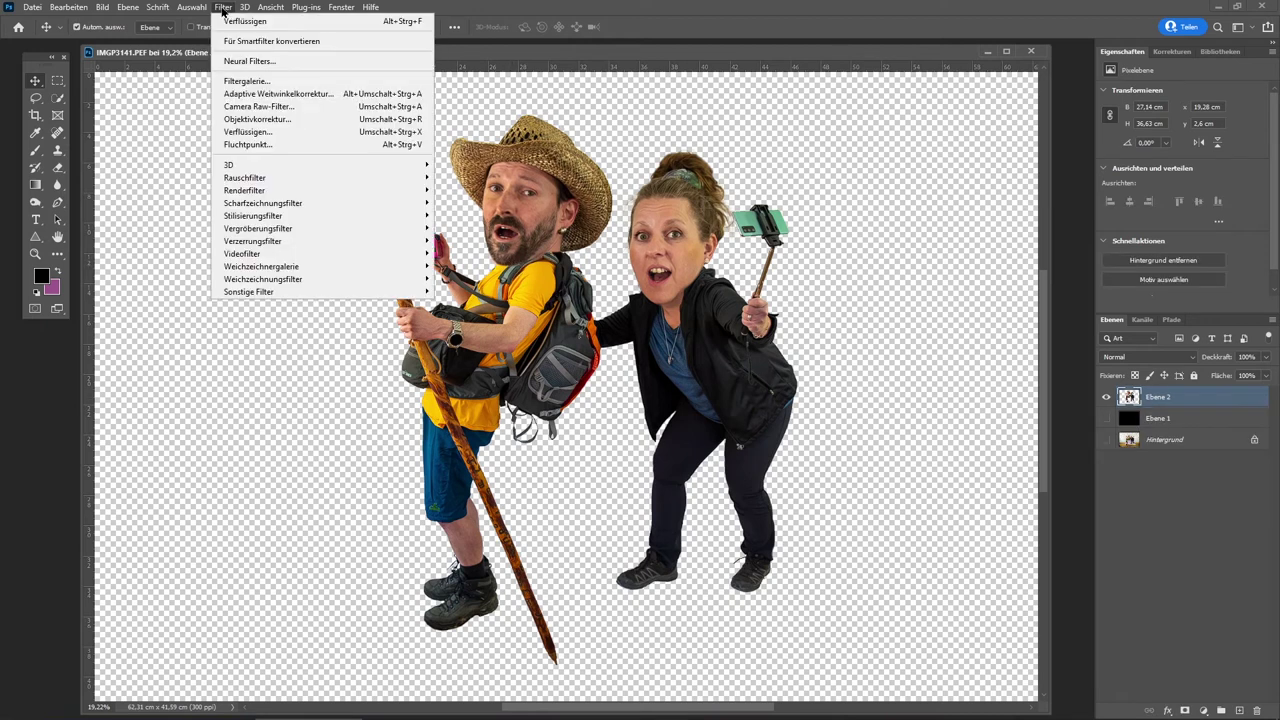
# In Liquify, target Gesicht #1, set the left eye size to 98, and preview at 100%
pyautogui.click(241, 131)
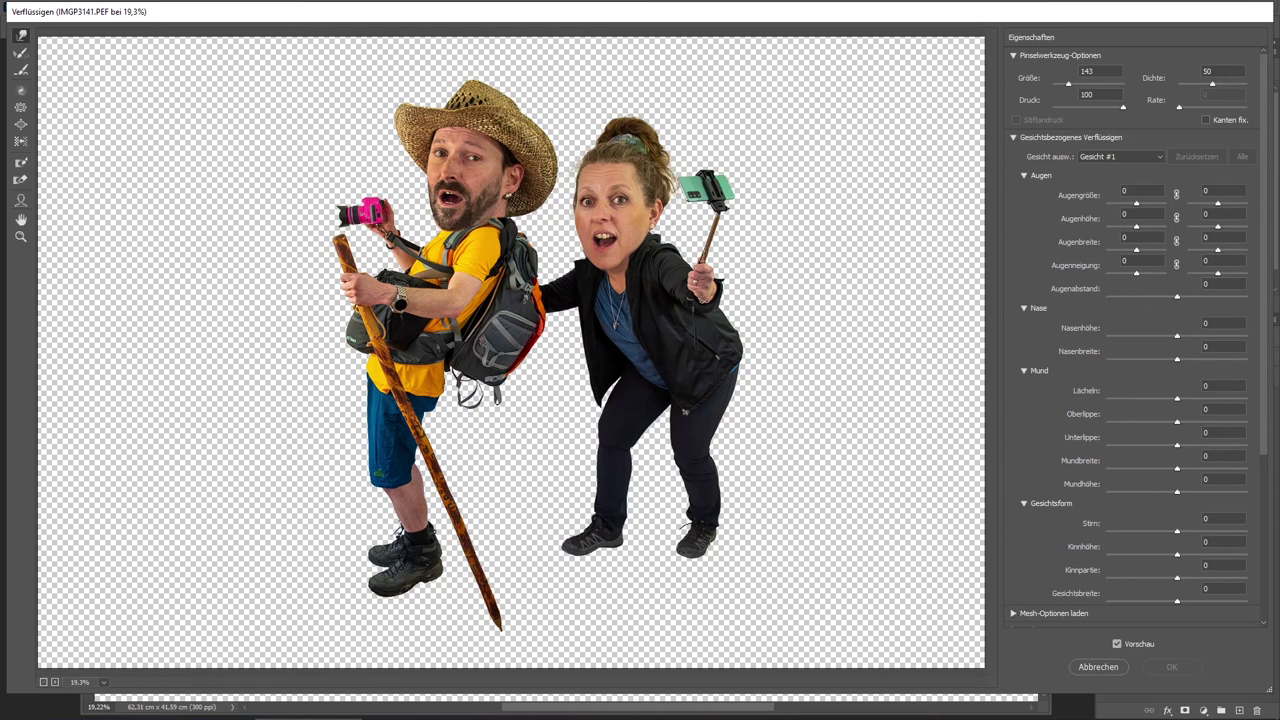
pyautogui.click(1115, 157)
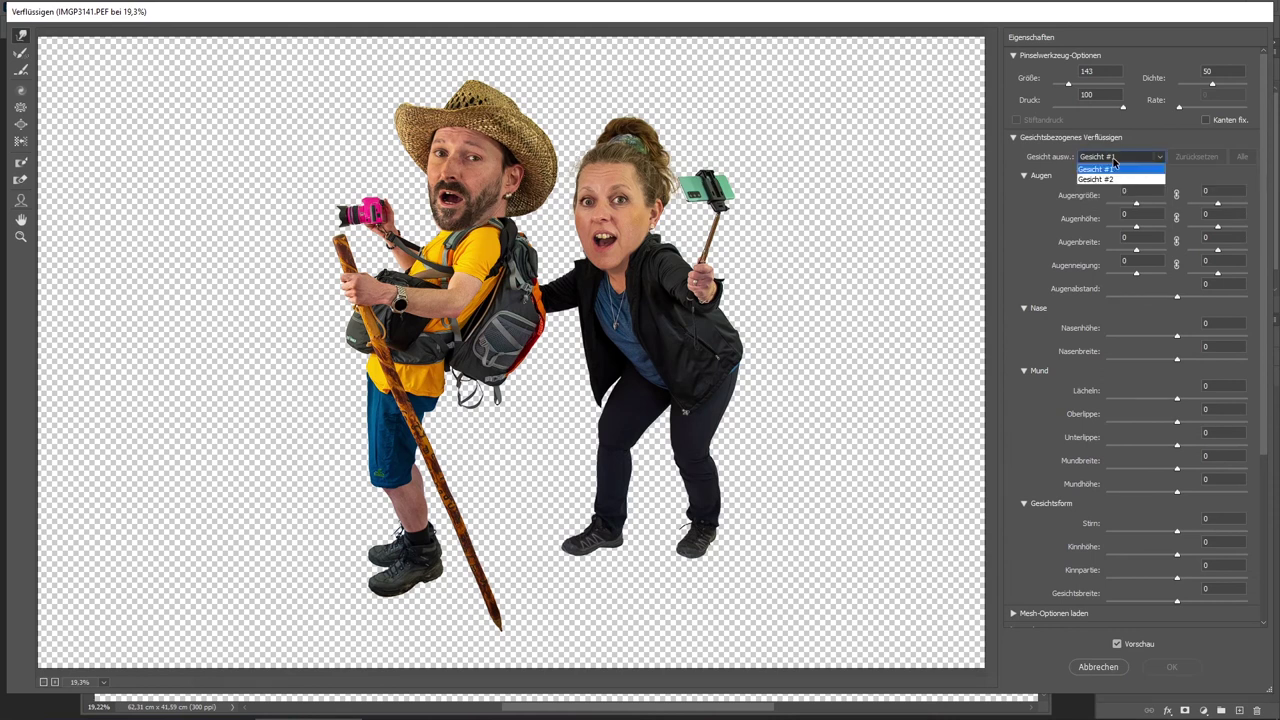
pyautogui.click(1115, 161)
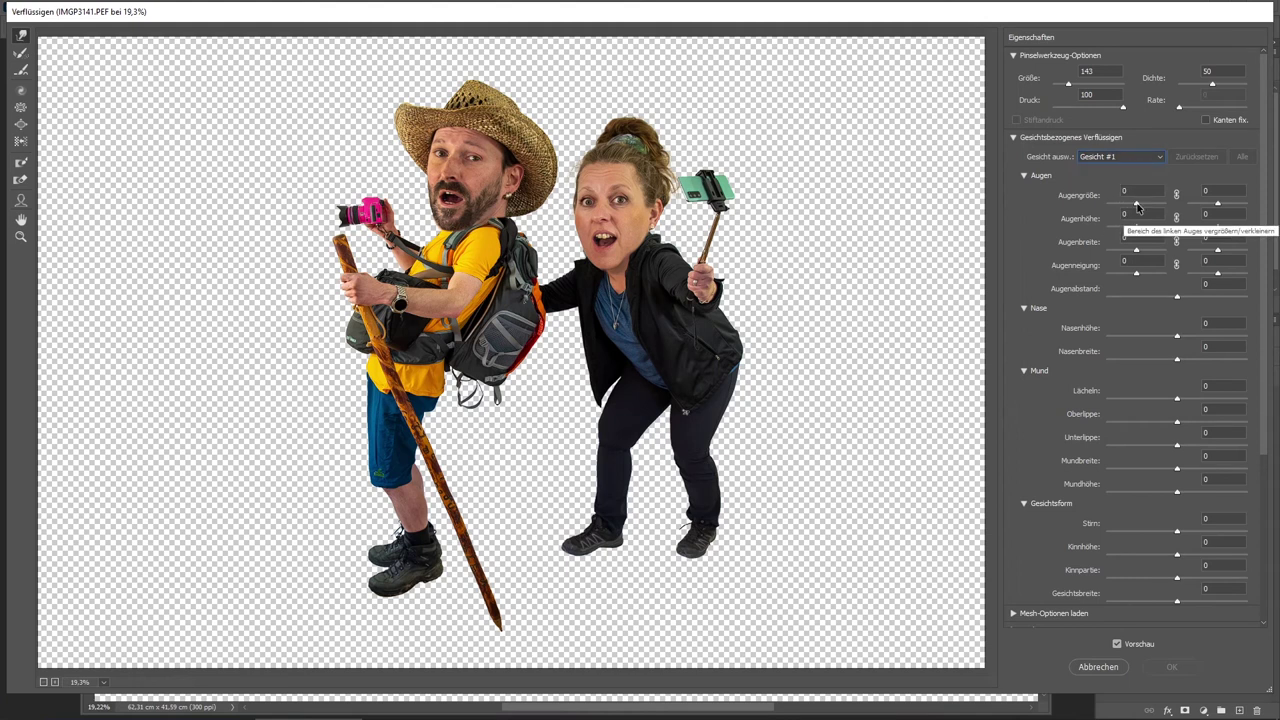
pyautogui.moveTo(1137, 203); pyautogui.dragTo(1186, 208)
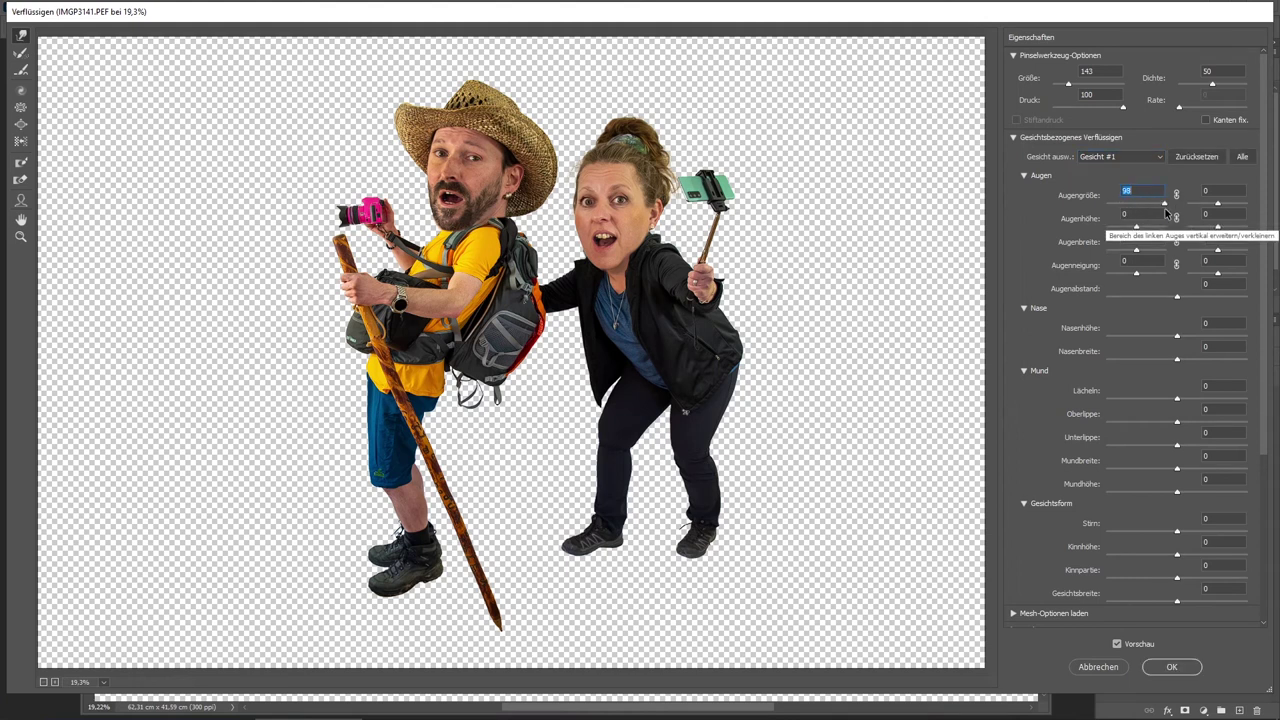
pyautogui.press('Down')
pyautogui.press('Down')
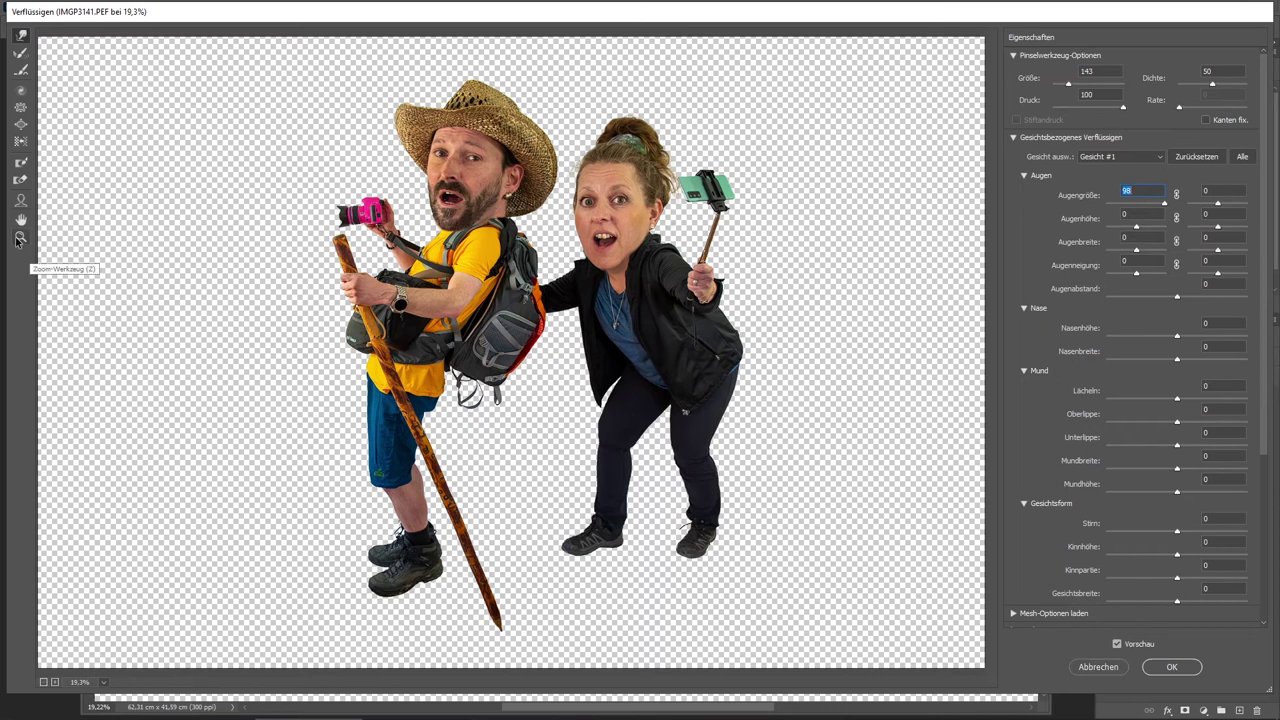
pyautogui.click(20, 236)
pyautogui.moveTo(614, 180); pyautogui.dragTo(624, 190)
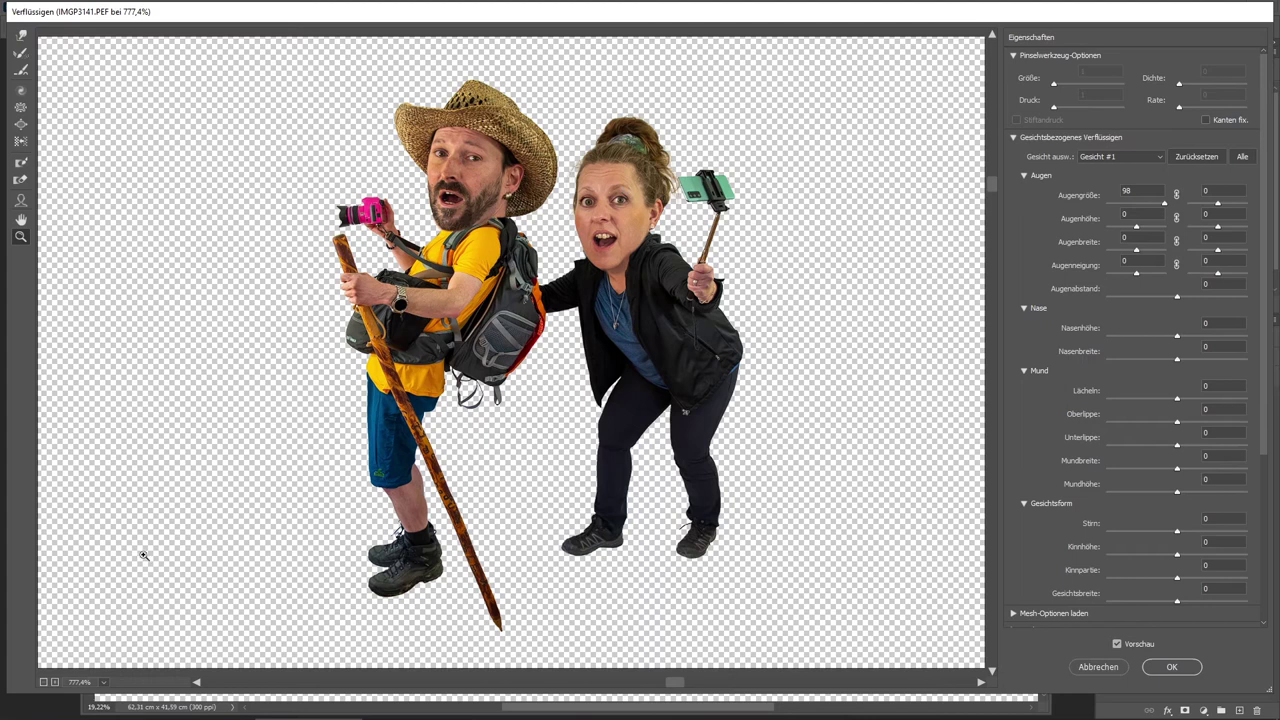
pyautogui.click(84, 684)
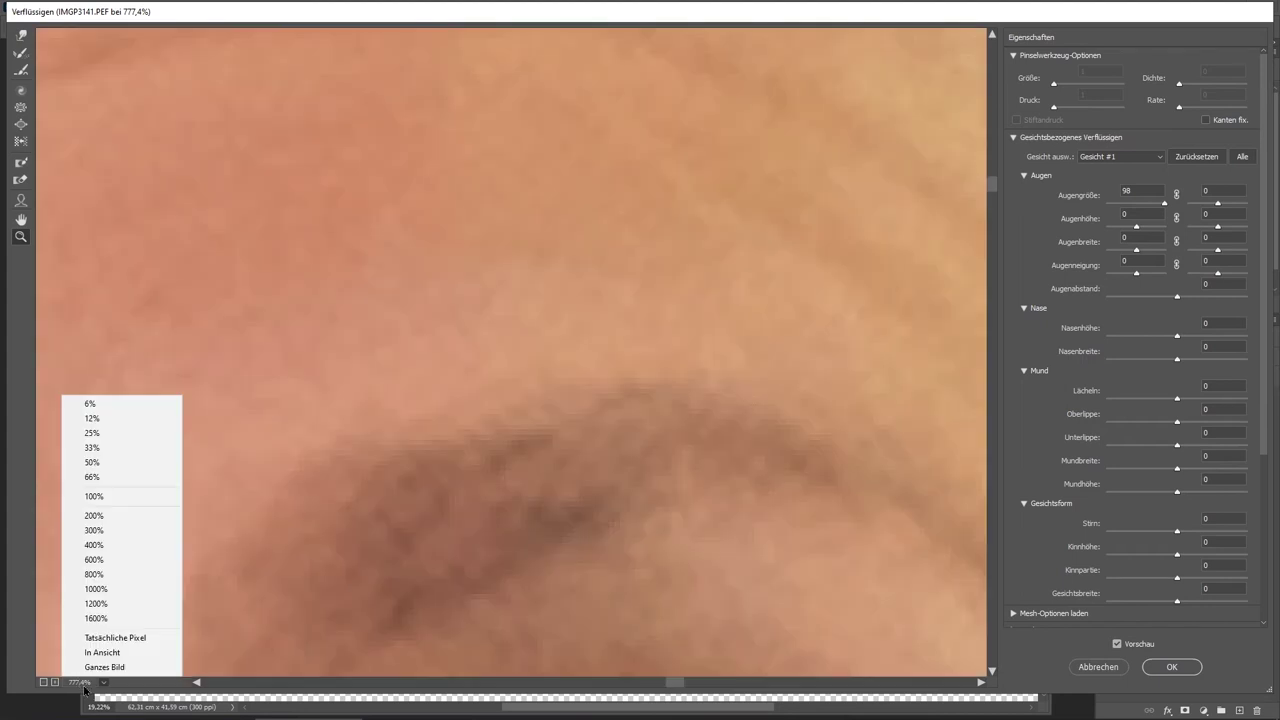
pyautogui.click(104, 497)
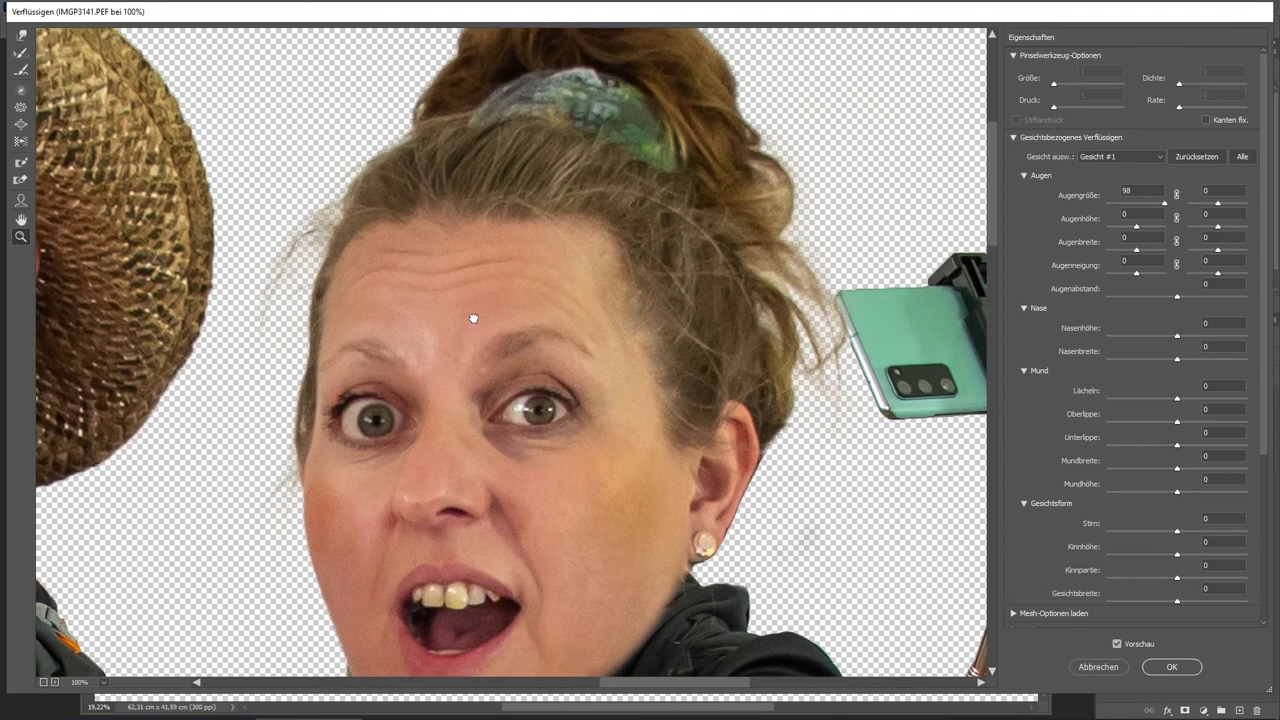
pyautogui.moveTo(459, 361); pyautogui.dragTo(474, 217)
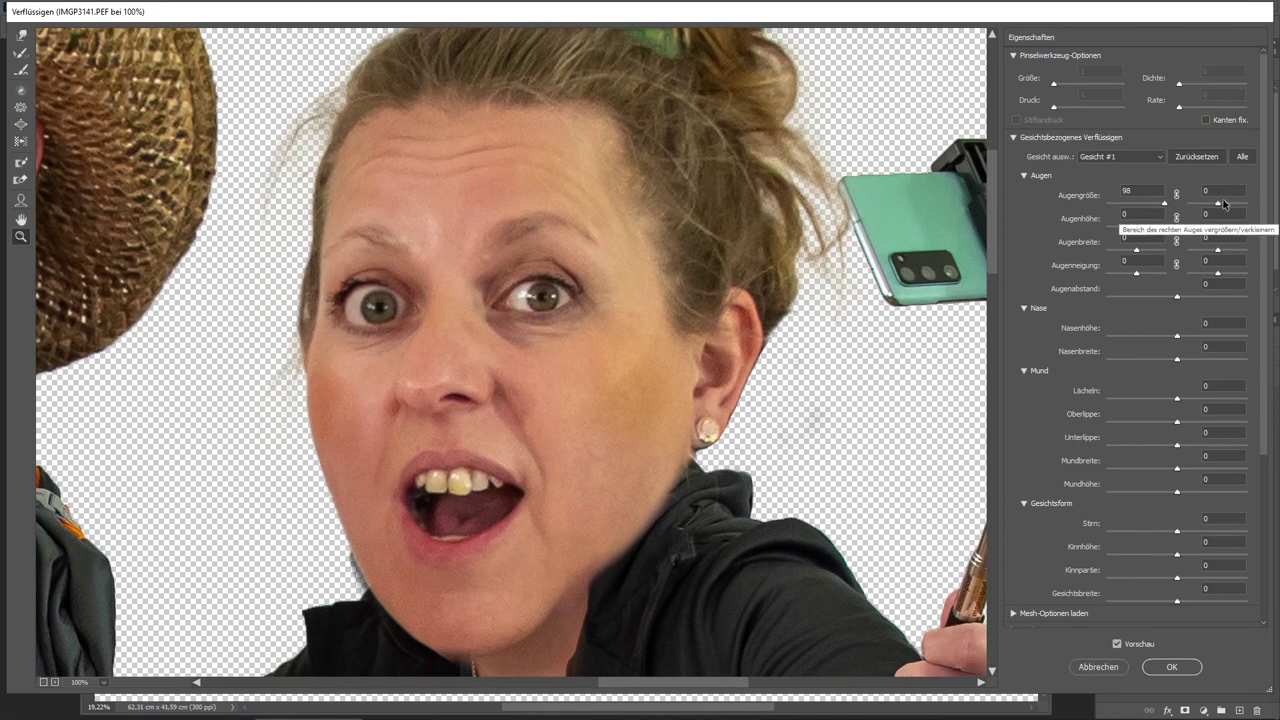
# Max out the right eye size and make the eyes taller, wider and tilted
pyautogui.moveTo(1216, 205); pyautogui.dragTo(1252, 208)
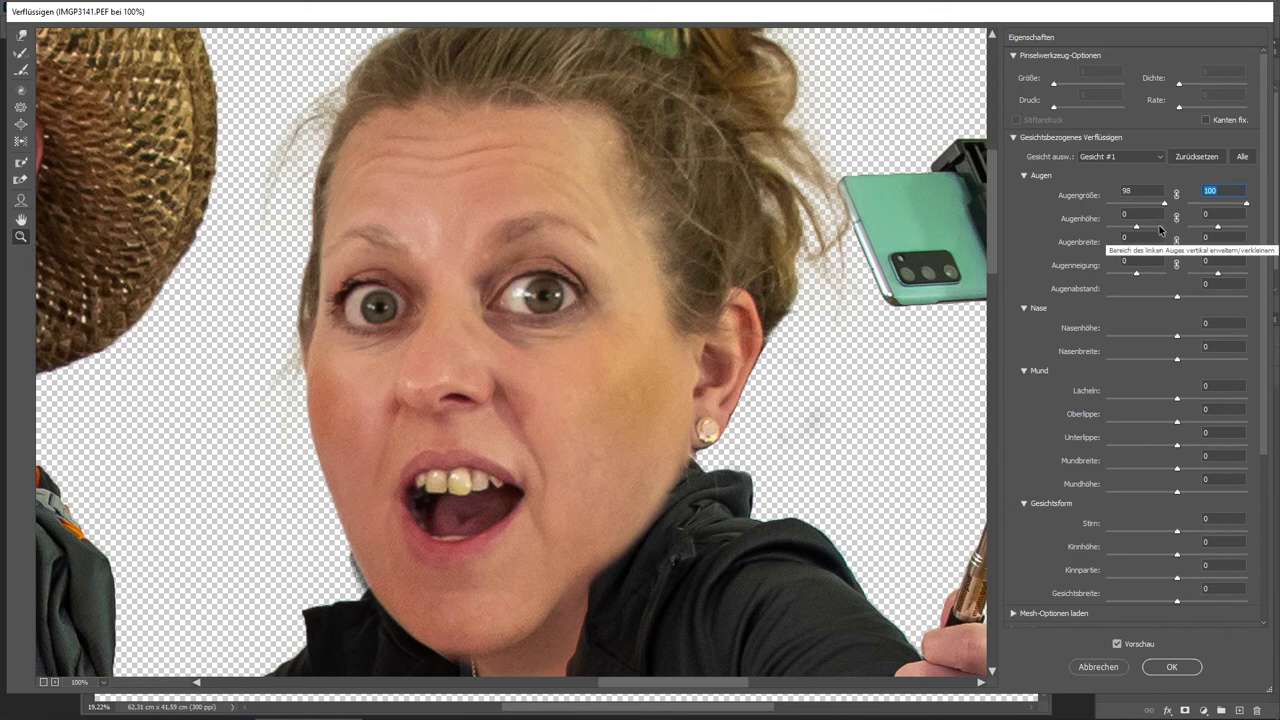
pyautogui.moveTo(1136, 228); pyautogui.dragTo(1154, 230)
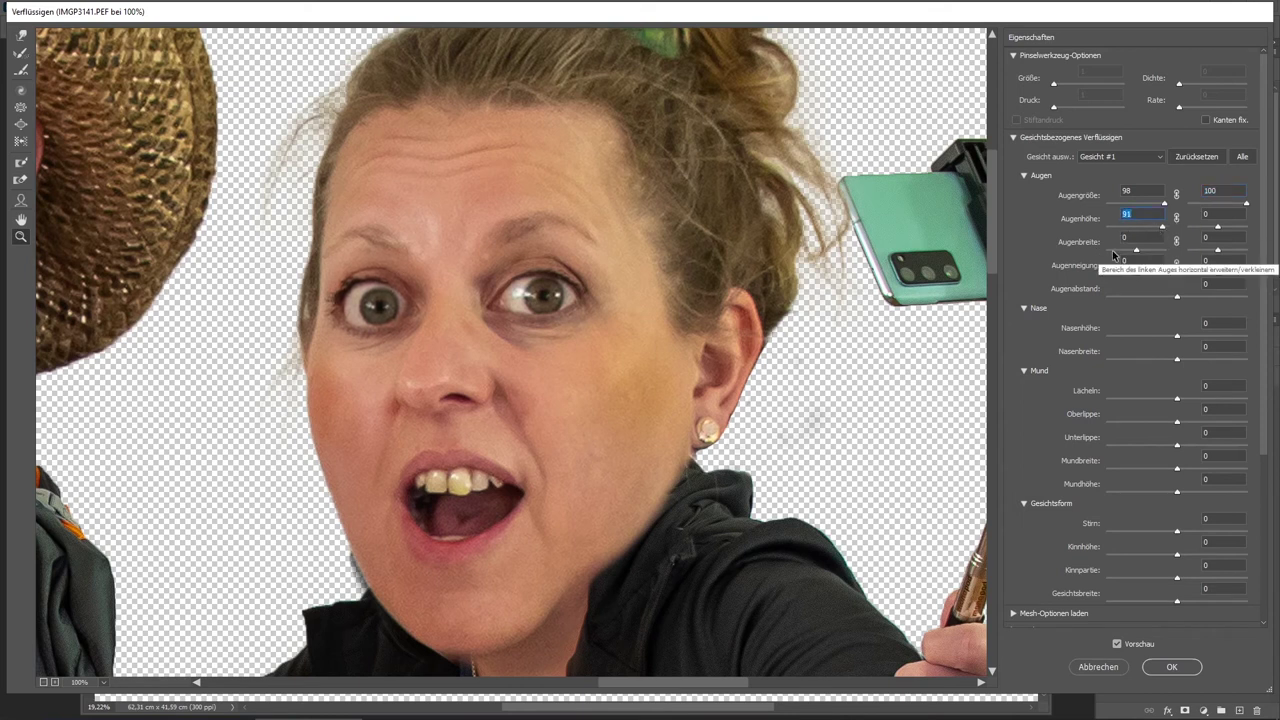
pyautogui.moveTo(1136, 254)
pyautogui.mouseDown()
pyautogui.moveTo(1235, 255)
pyautogui.moveTo(1162, 251)
pyautogui.mouseUp()
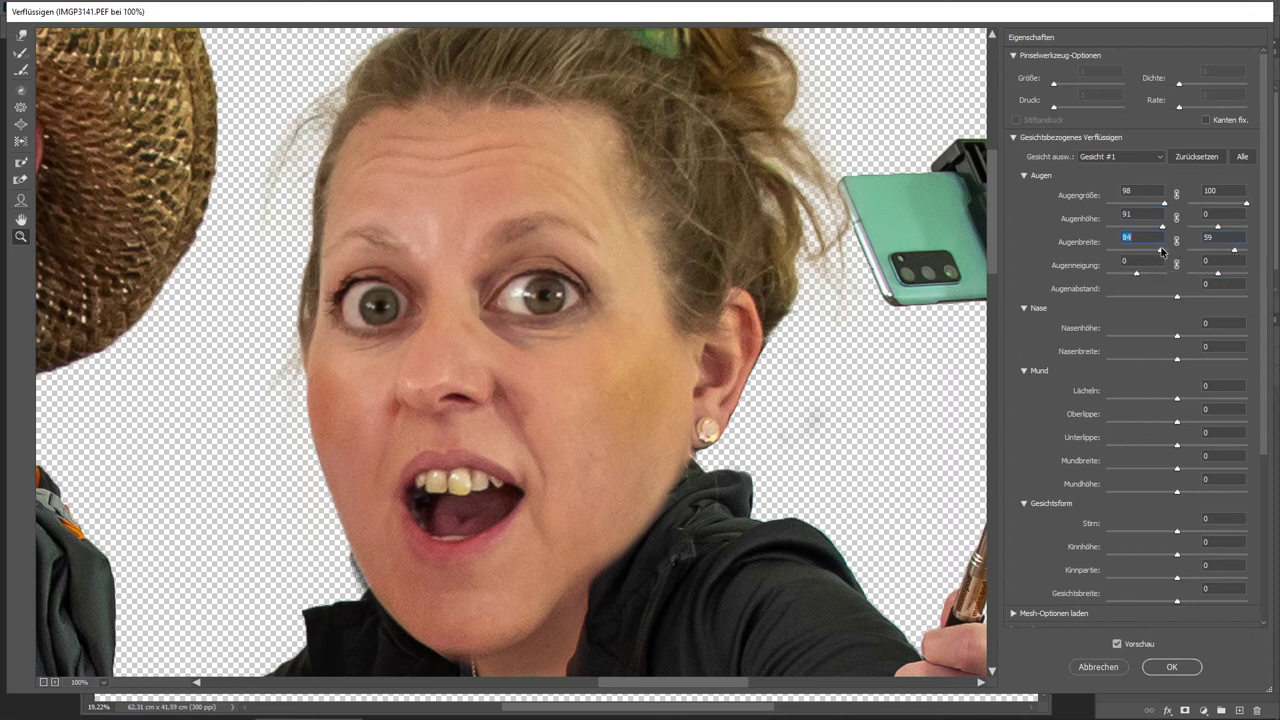
pyautogui.click(1233, 253)
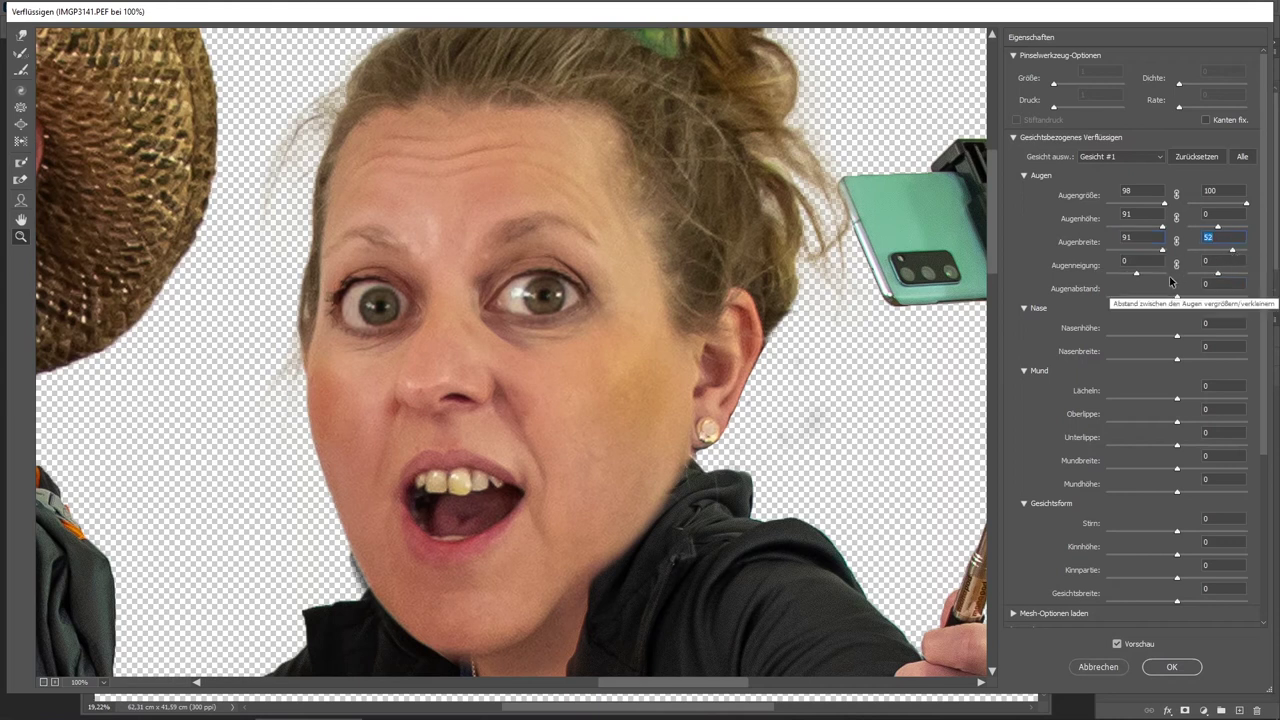
pyautogui.moveTo(1217, 276); pyautogui.dragTo(1221, 277)
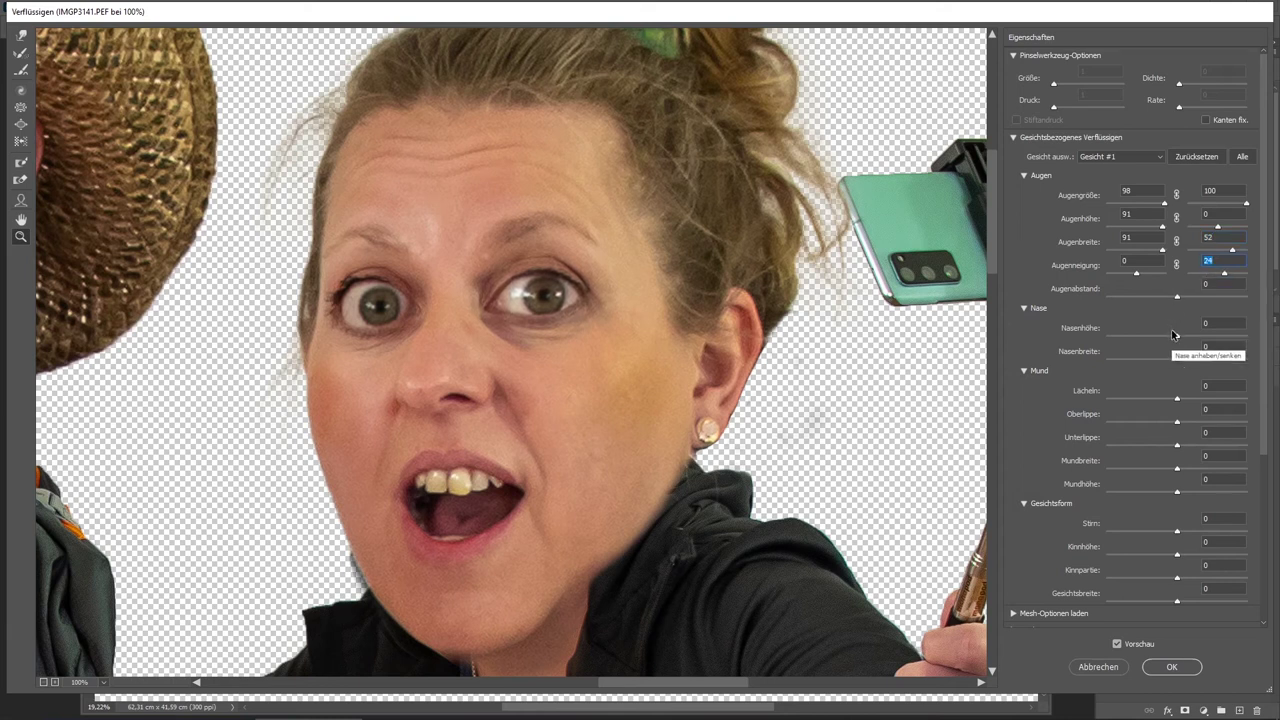
# Raise and narrow the nose, add a smile, Oberlippe 100, thinner lower lip, Mundbreite 100, Mundhöhe 71
pyautogui.moveTo(1177, 336)
pyautogui.mouseDown()
pyautogui.moveTo(1154, 338)
pyautogui.moveTo(1250, 337)
pyautogui.mouseUp()
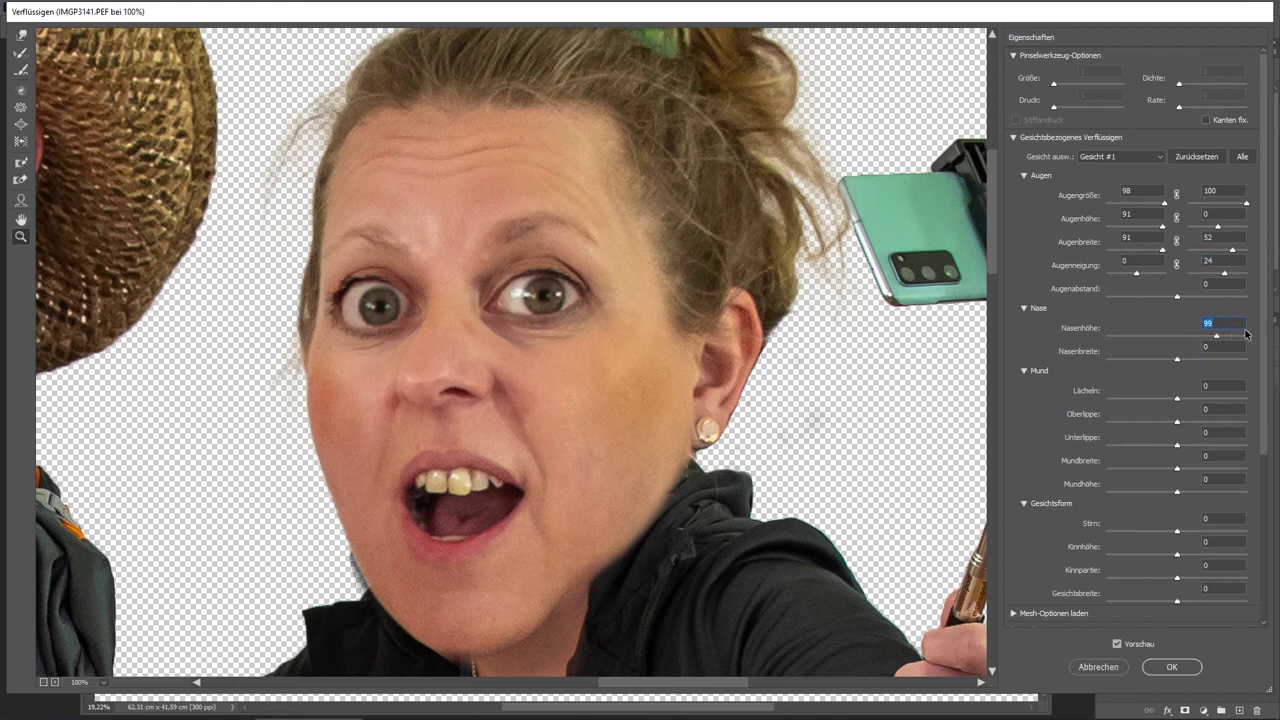
pyautogui.moveTo(1181, 356); pyautogui.dragTo(1089, 360)
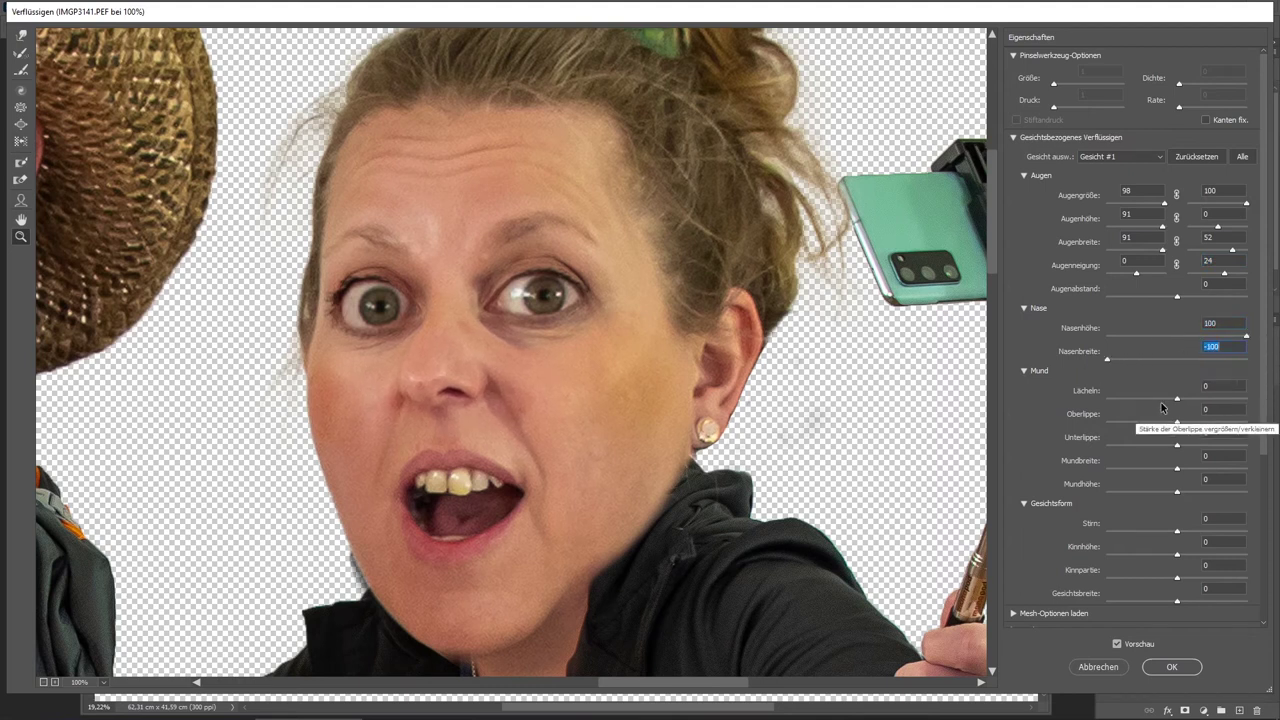
pyautogui.moveTo(1177, 399); pyautogui.dragTo(1229, 399)
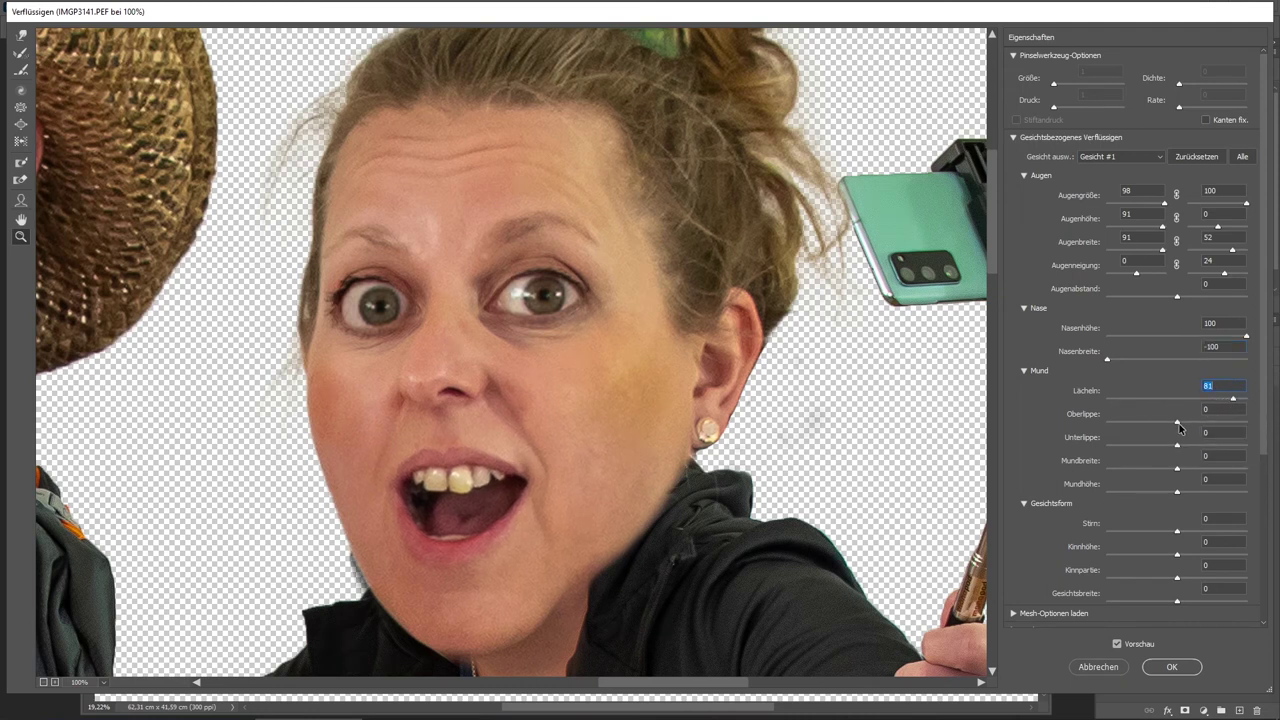
pyautogui.press('Tab')
pyautogui.write('100')
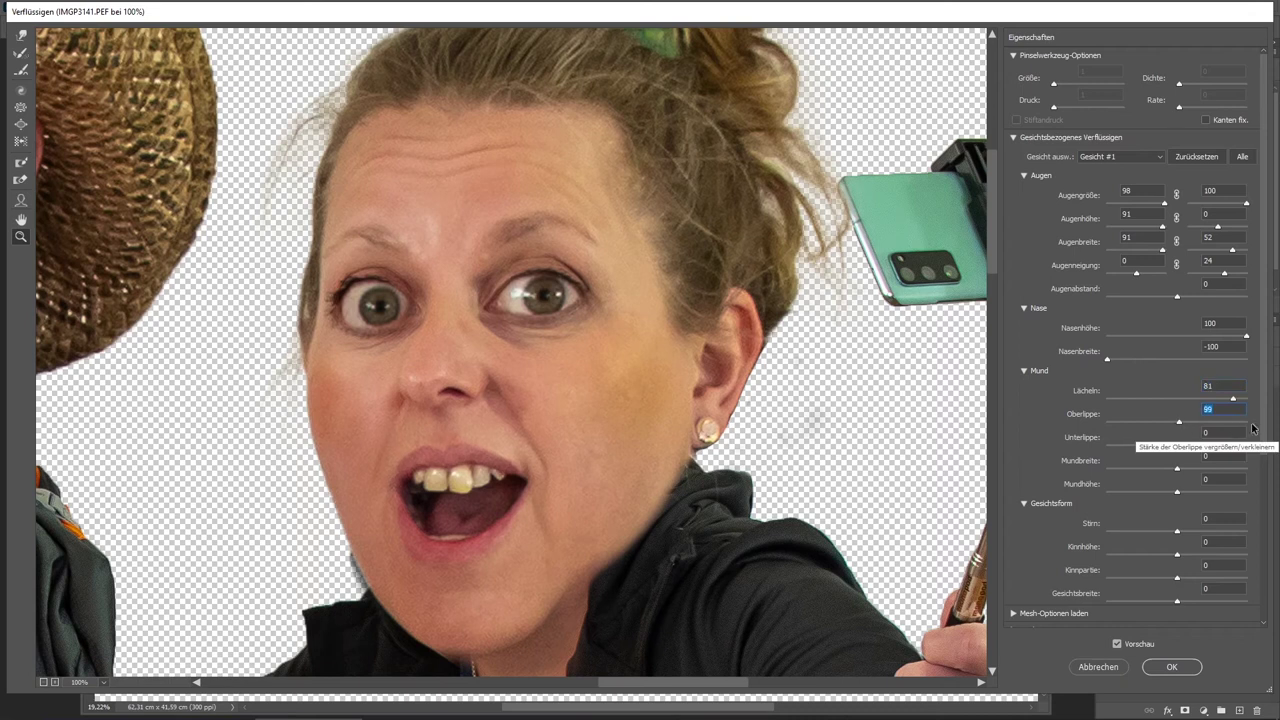
pyautogui.press('Tab')
pyautogui.moveTo(1177, 450); pyautogui.dragTo(1106, 452)
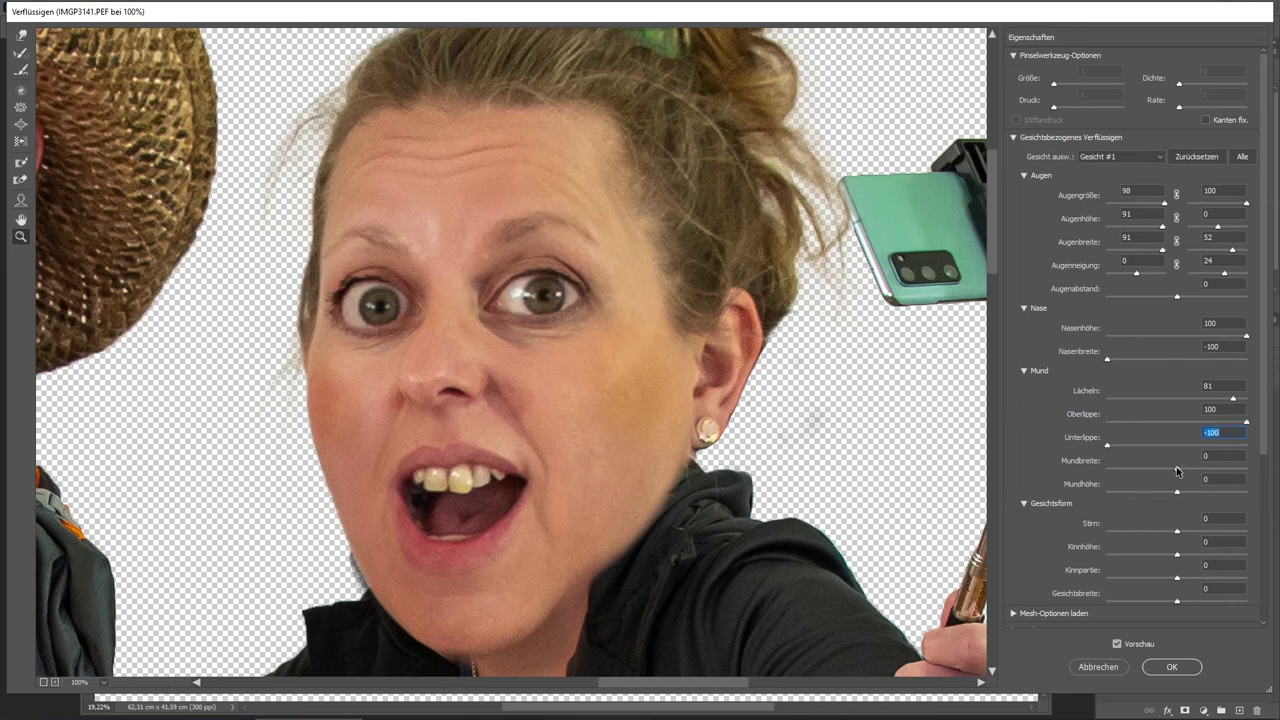
pyautogui.moveTo(1177, 468); pyautogui.dragTo(1252, 468)
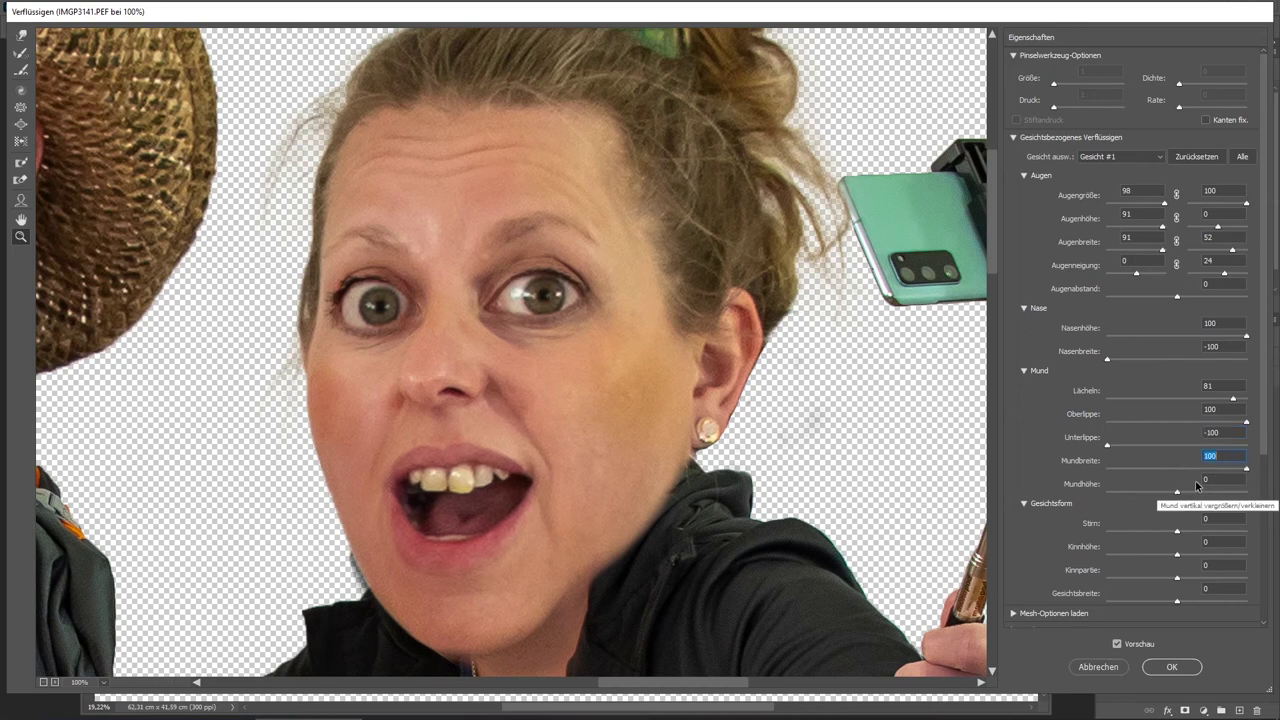
pyautogui.moveTo(1180, 492); pyautogui.dragTo(1229, 494)
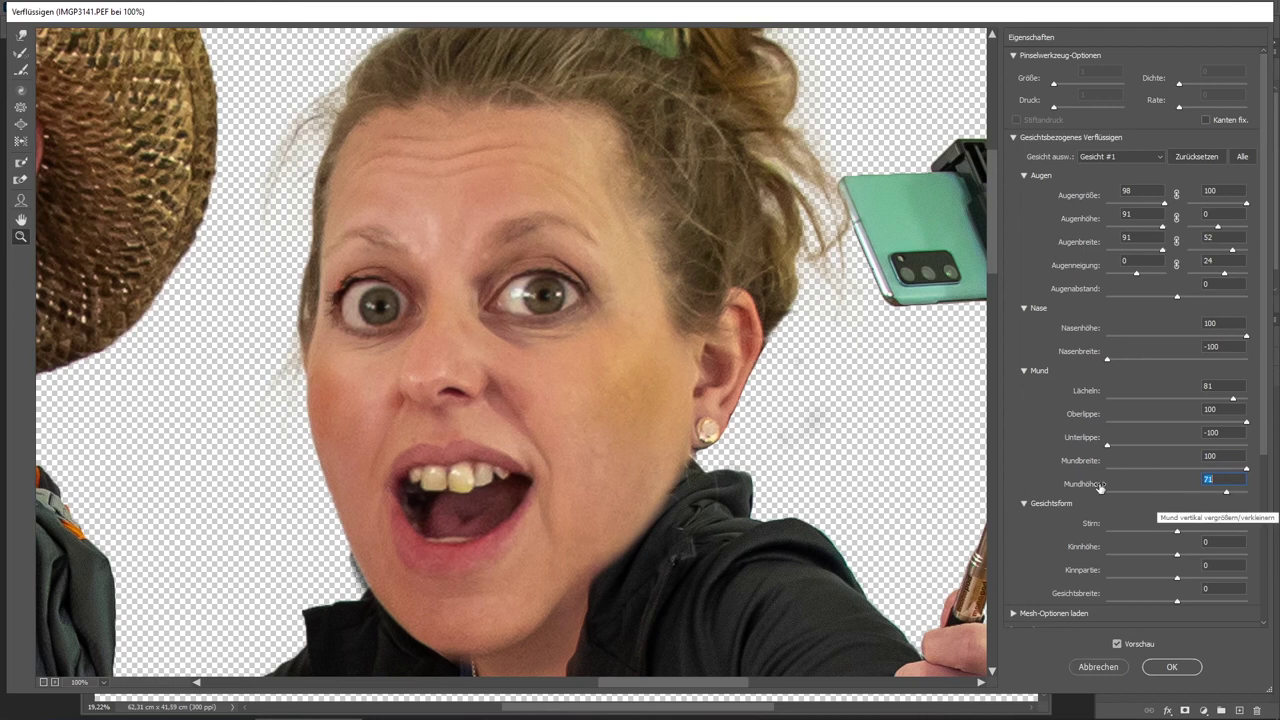
pyautogui.click(91, 686)
# Switch to Gesicht #2 and make the man's eyes fully larger, taller and wider
pyautogui.click(135, 478)
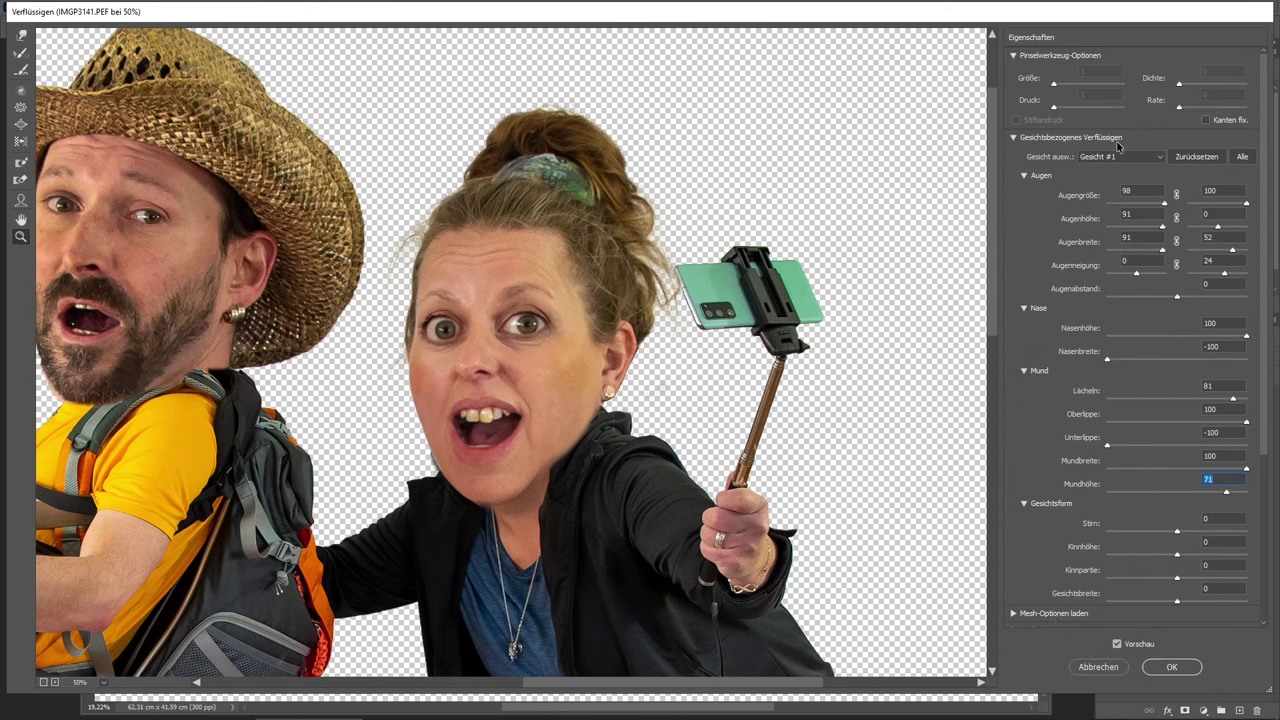
pyautogui.click(1108, 157)
pyautogui.click(1100, 178)
pyautogui.moveTo(558, 682); pyautogui.dragTo(530, 682)
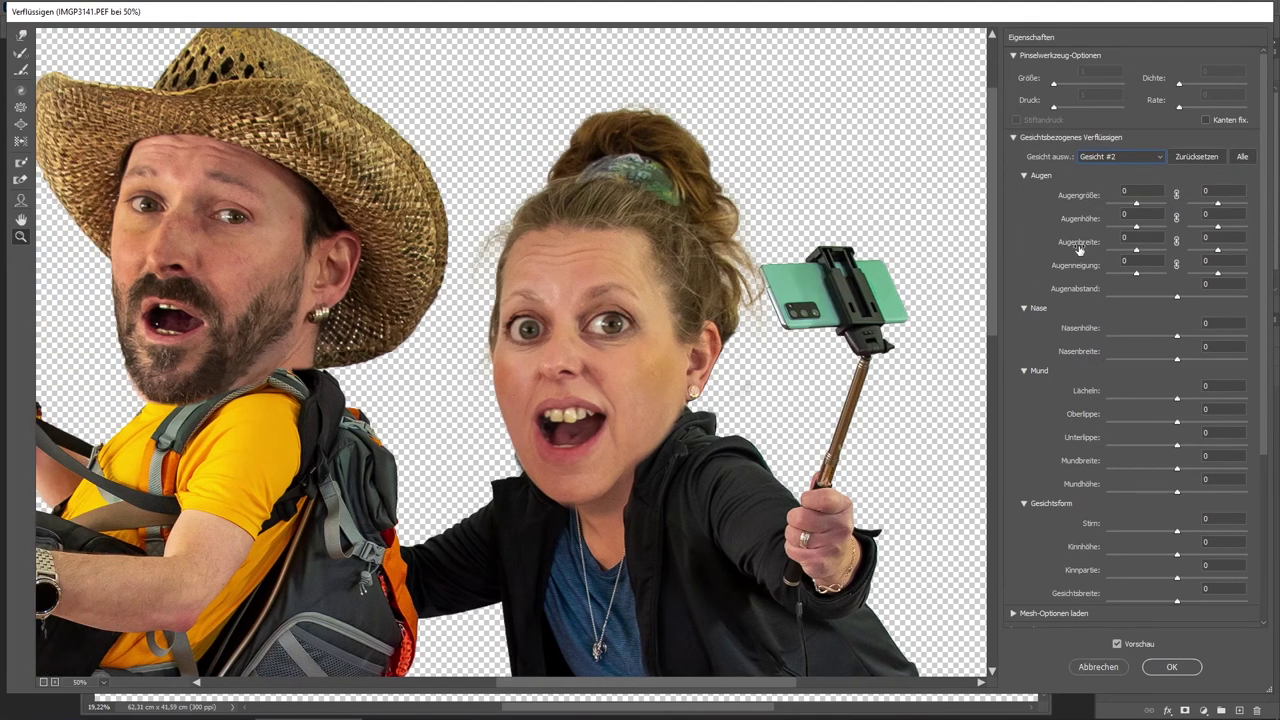
pyautogui.moveTo(1141, 204); pyautogui.dragTo(1250, 204)
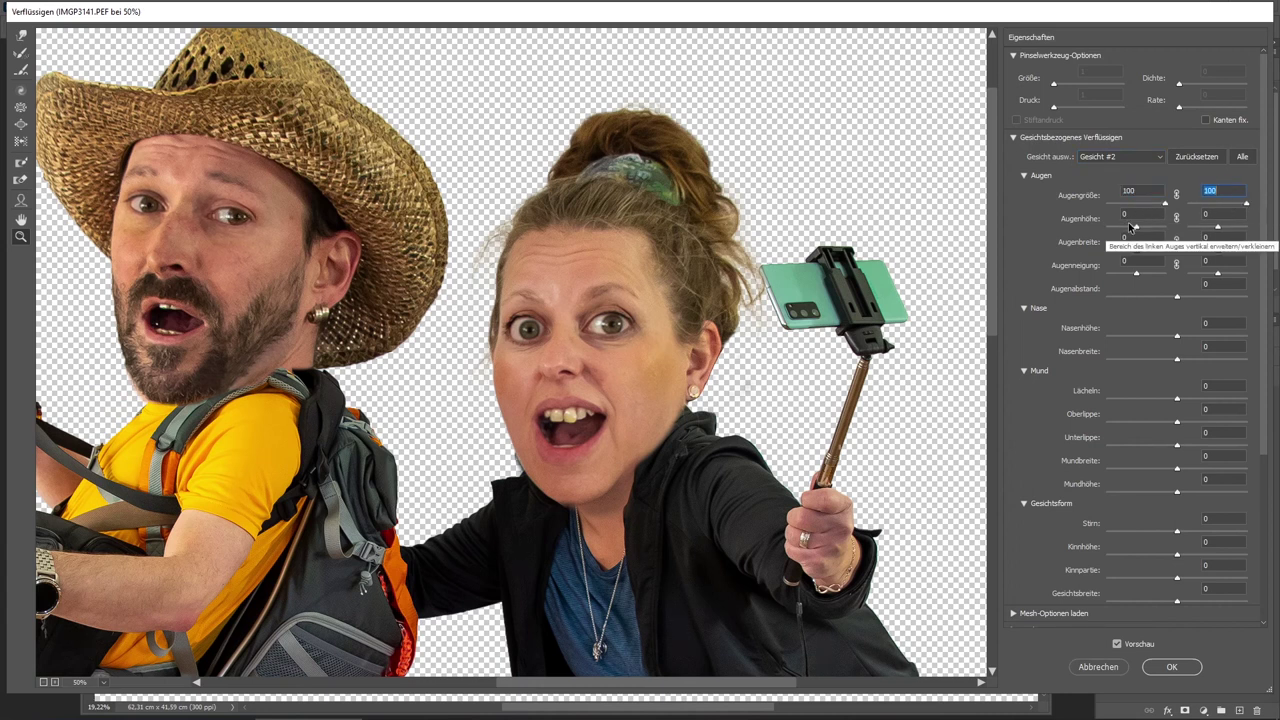
pyautogui.moveTo(1137, 229); pyautogui.dragTo(1235, 229)
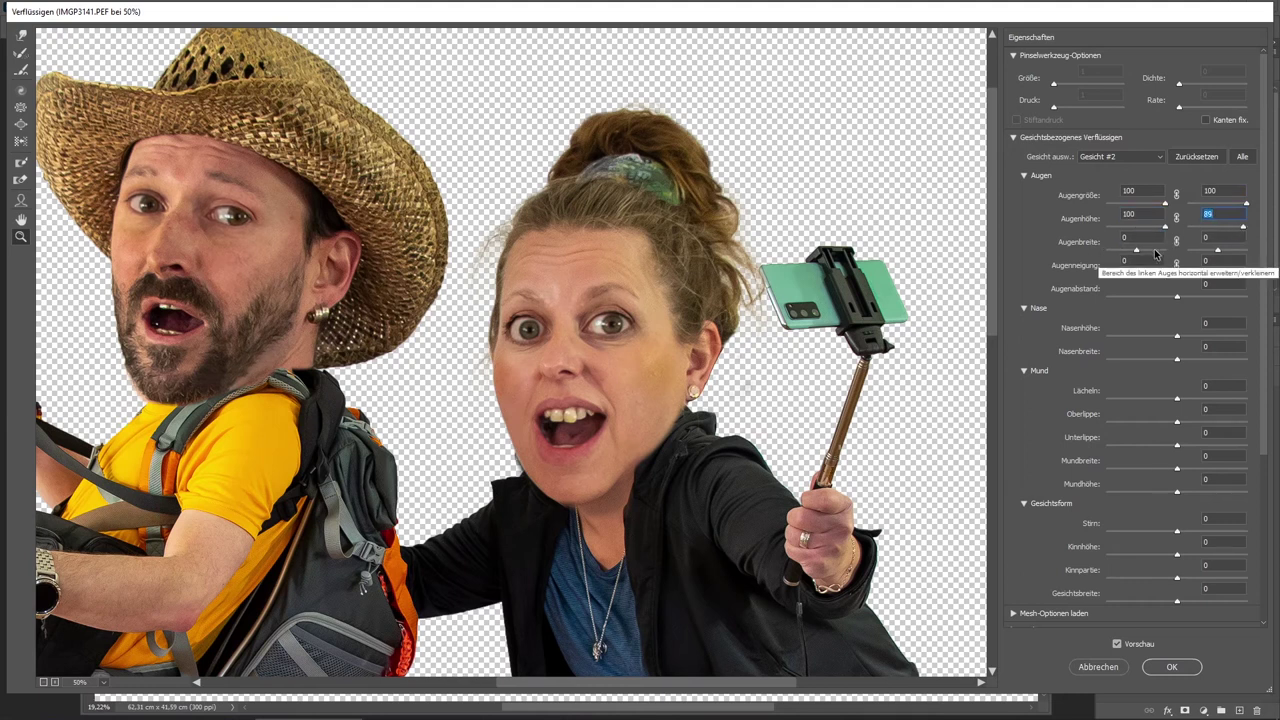
pyautogui.moveTo(1136, 250); pyautogui.dragTo(1236, 250)
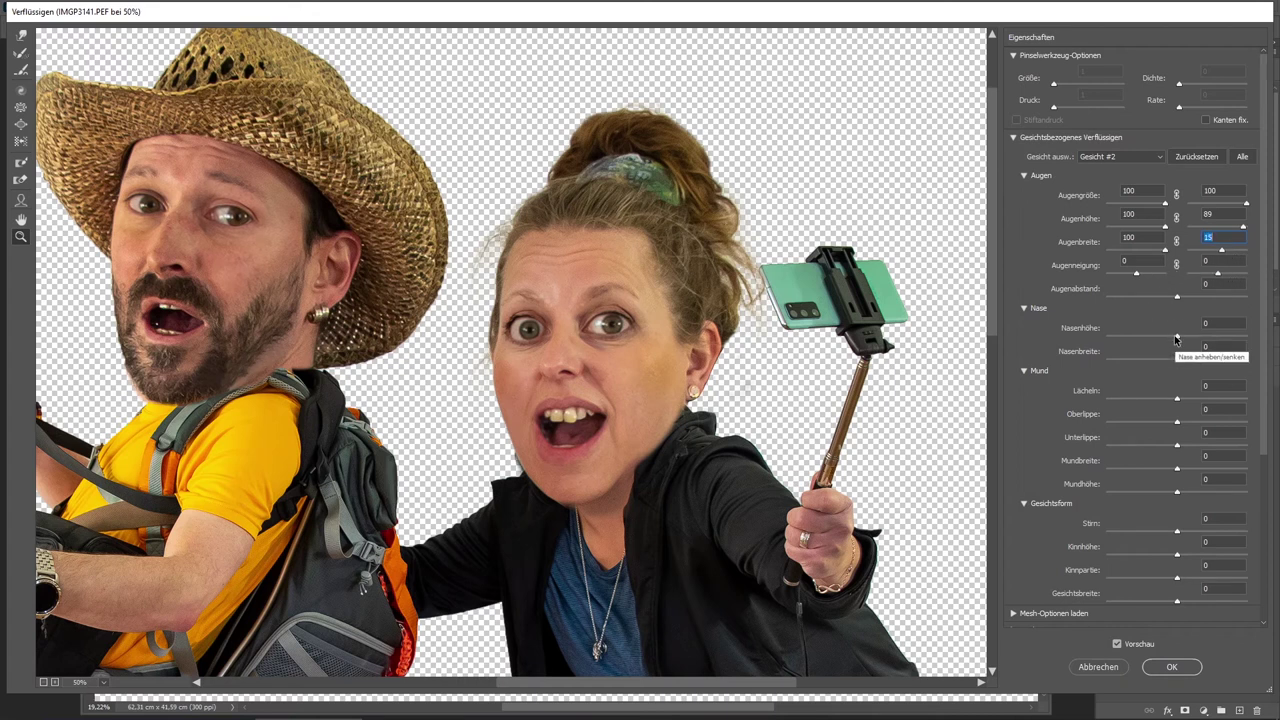
# Raise and narrow his nose, max the smile, upper lip and mouth width, thin the lower lip, Stirn 41
pyautogui.moveTo(1176, 340); pyautogui.dragTo(1259, 343)
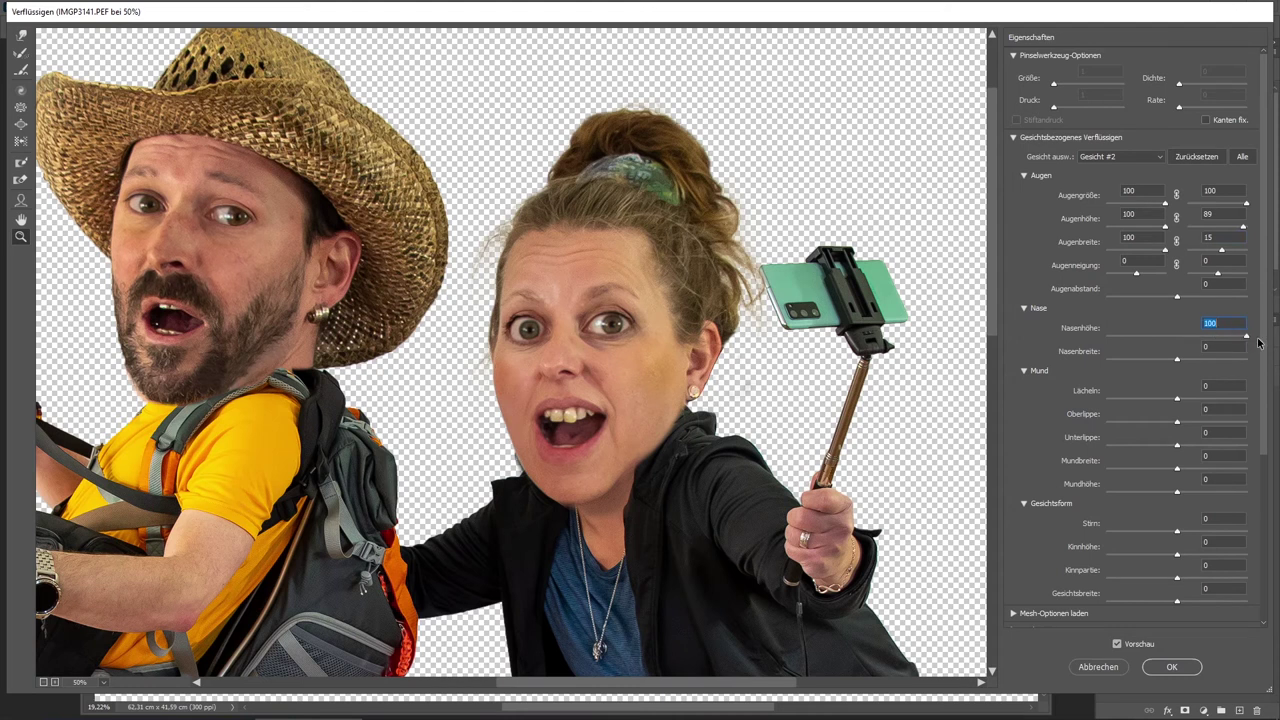
pyautogui.moveTo(1177, 358); pyautogui.dragTo(1079, 360)
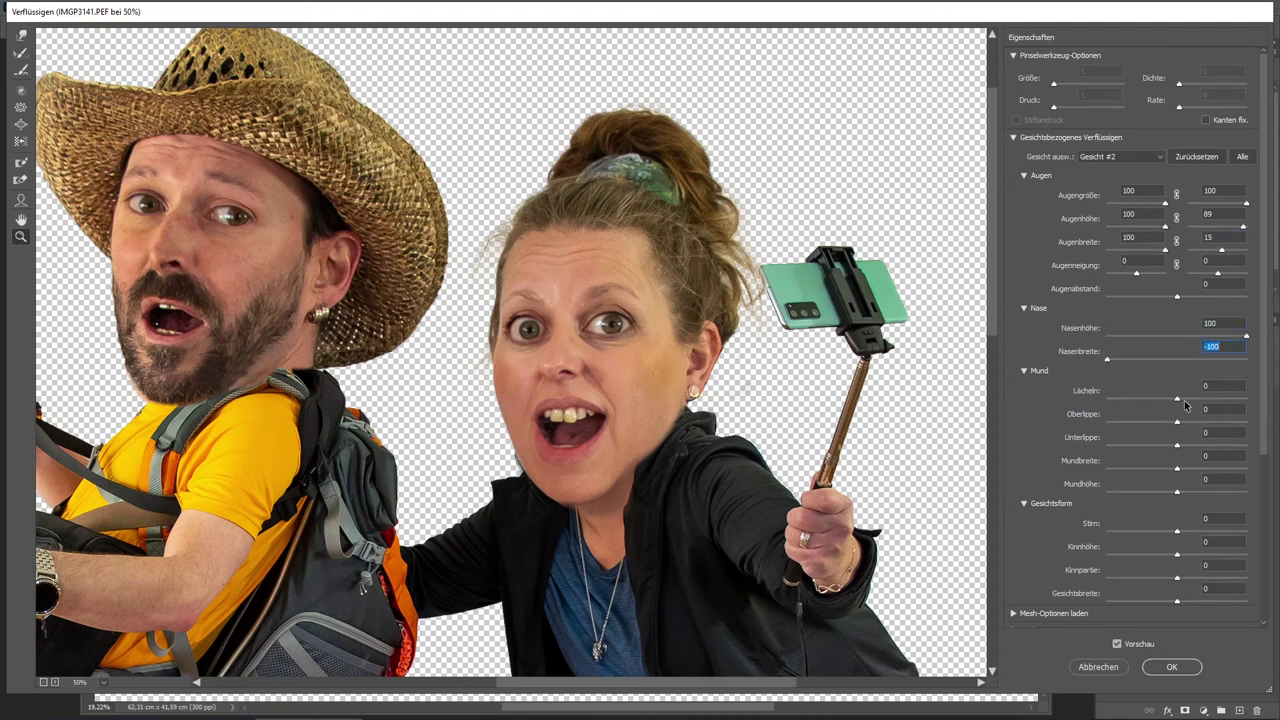
pyautogui.moveTo(1184, 400); pyautogui.dragTo(1250, 400)
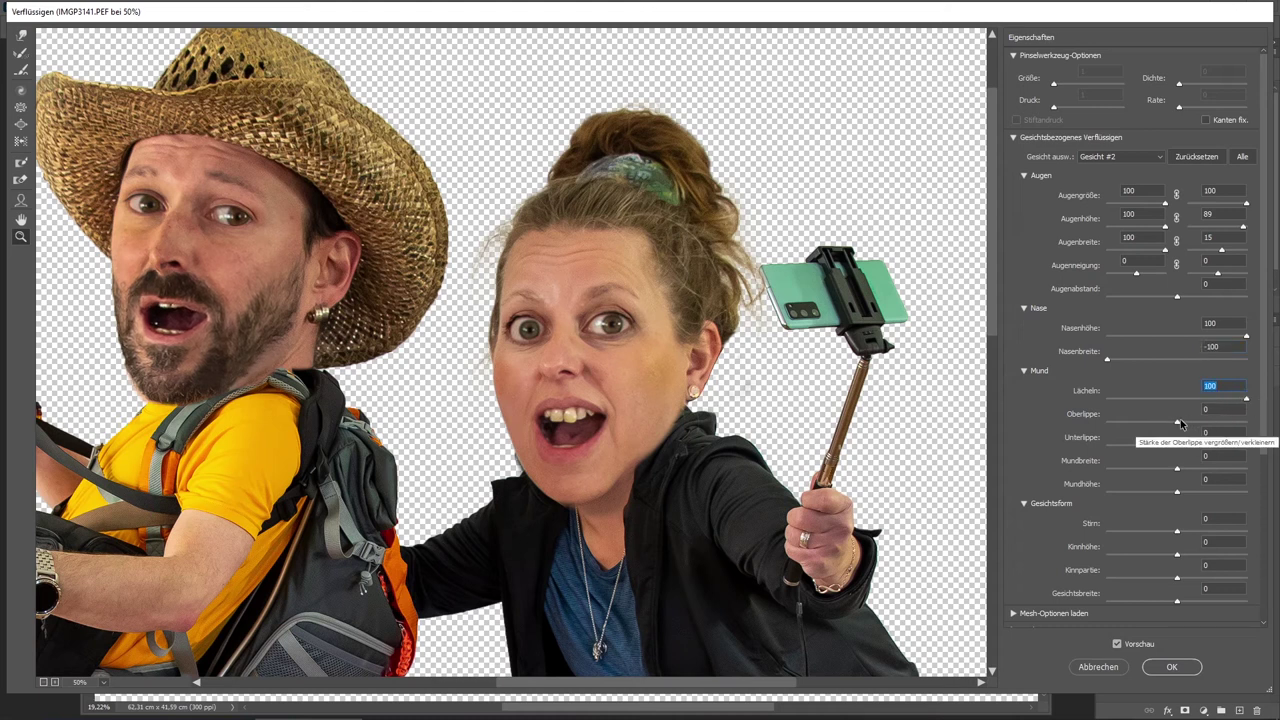
pyautogui.moveTo(1178, 421); pyautogui.dragTo(1248, 421)
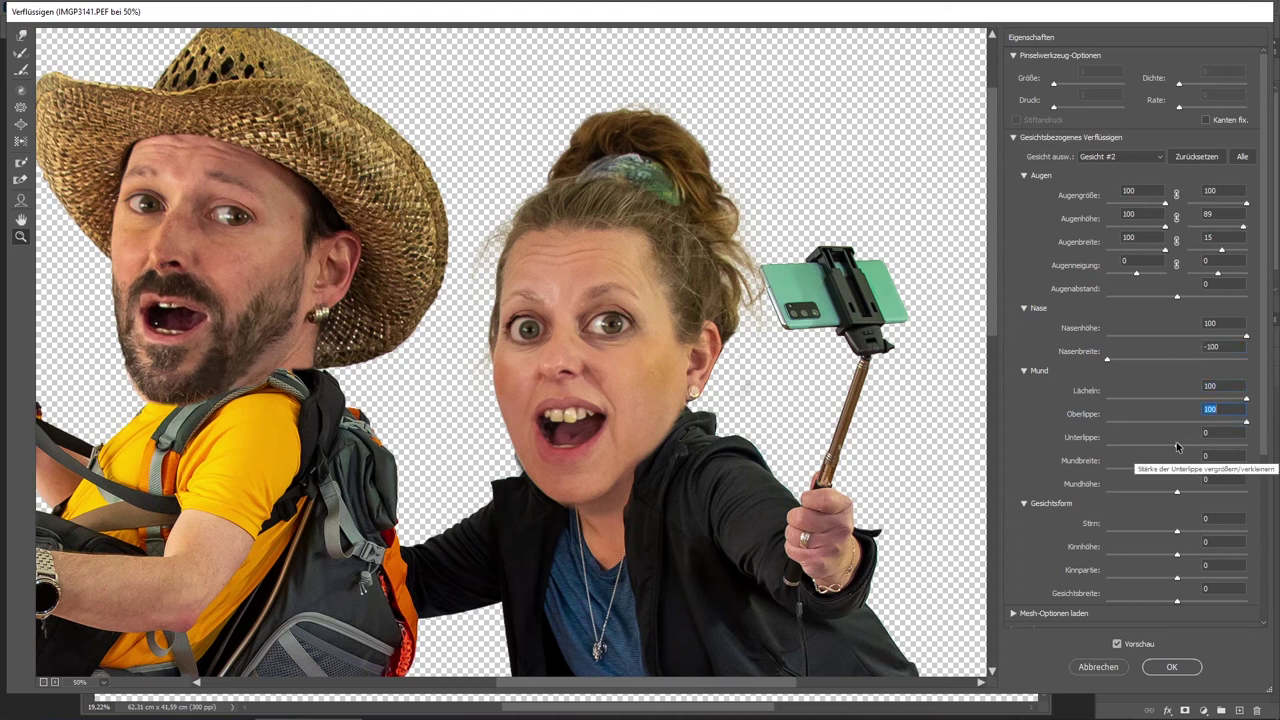
pyautogui.moveTo(1176, 446); pyautogui.dragTo(1106, 445)
pyautogui.click(1178, 468)
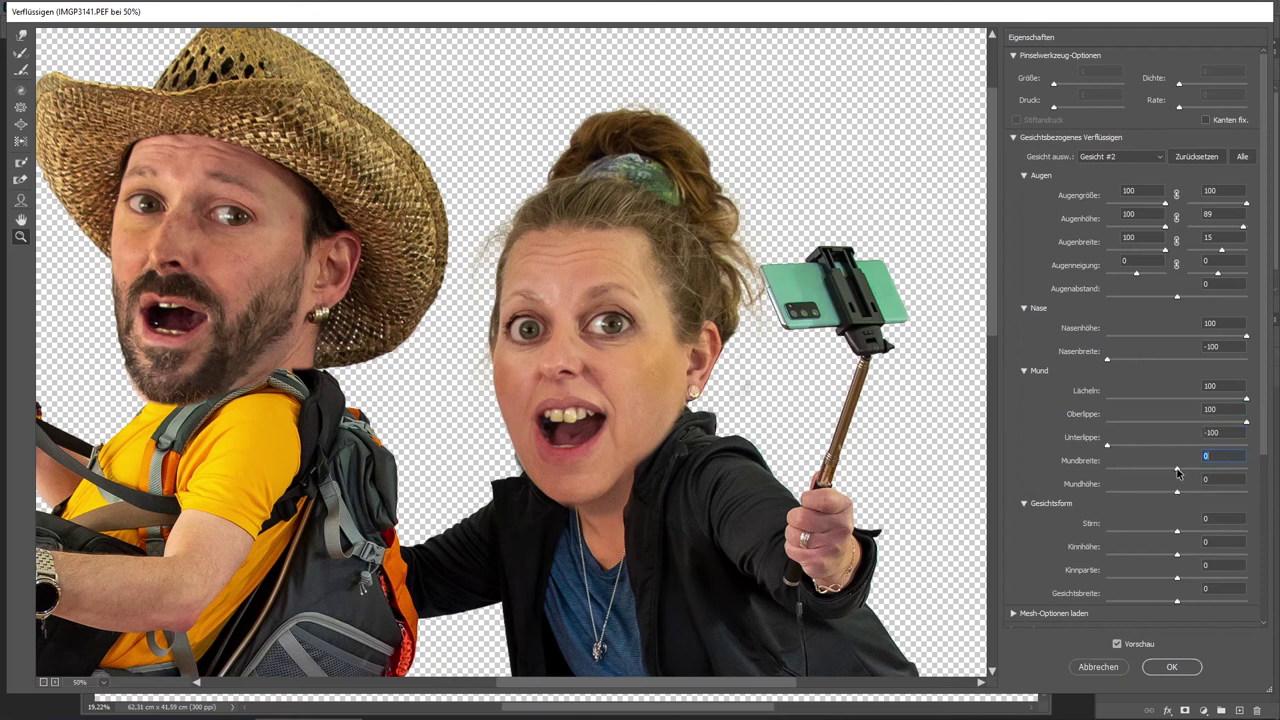
pyautogui.moveTo(1178, 472); pyautogui.dragTo(1258, 471)
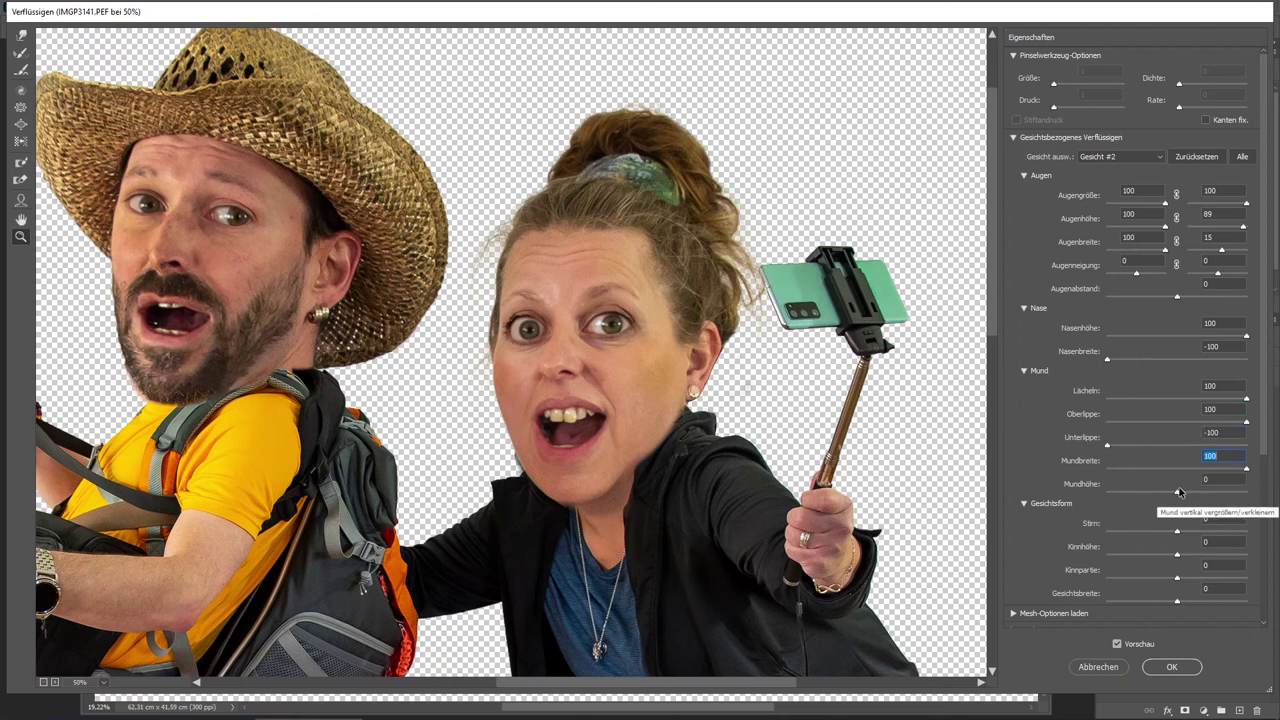
pyautogui.moveTo(1177, 491); pyautogui.dragTo(1248, 495)
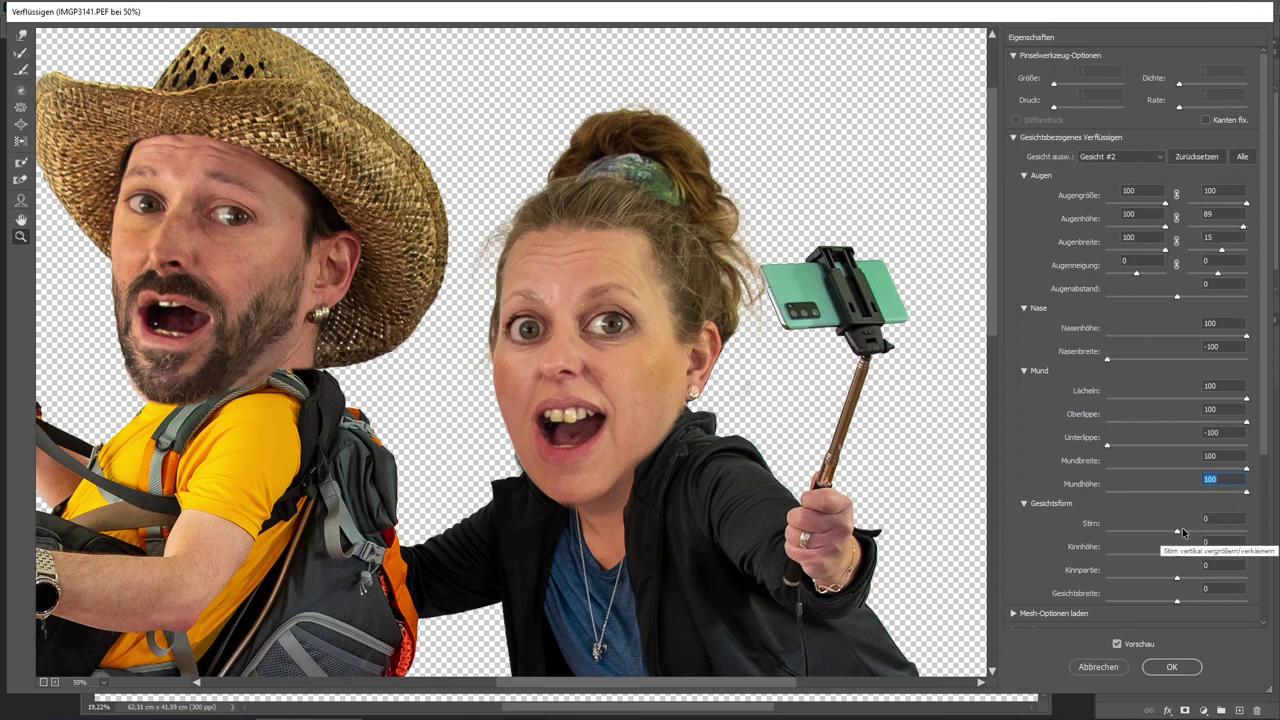
pyautogui.moveTo(1177, 532); pyautogui.dragTo(1204, 532)
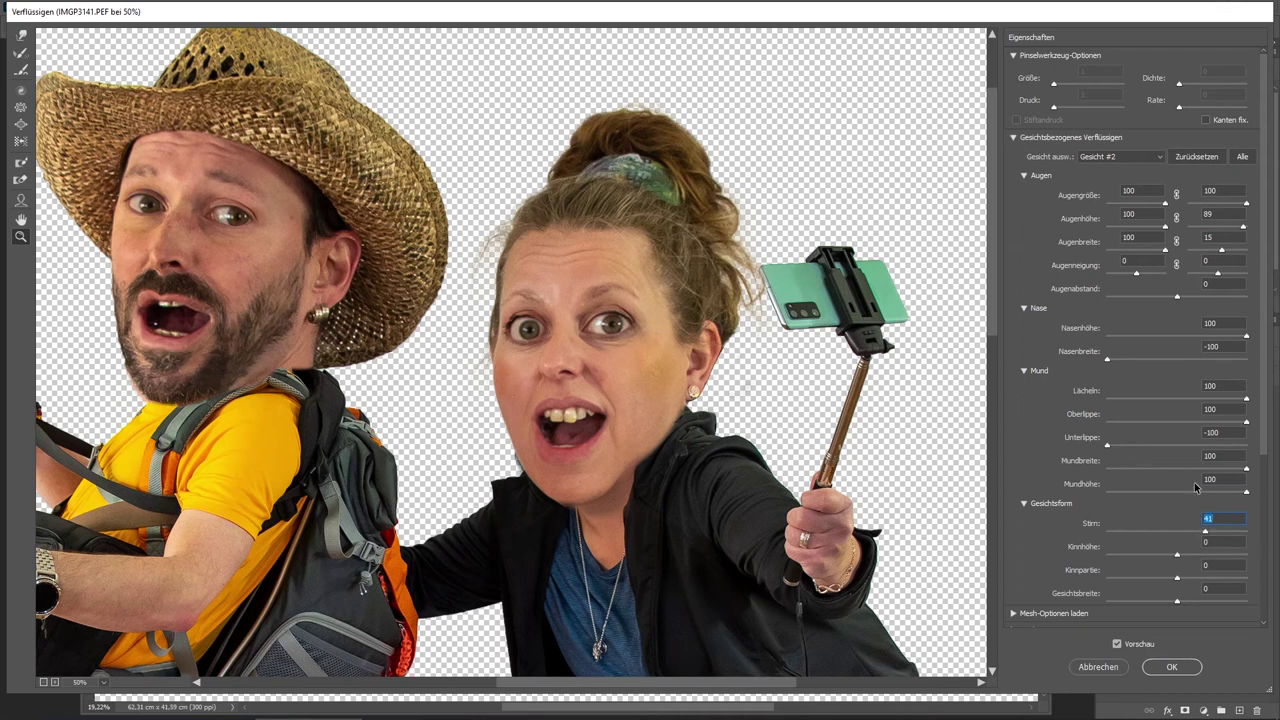
pyautogui.click(1120, 157)
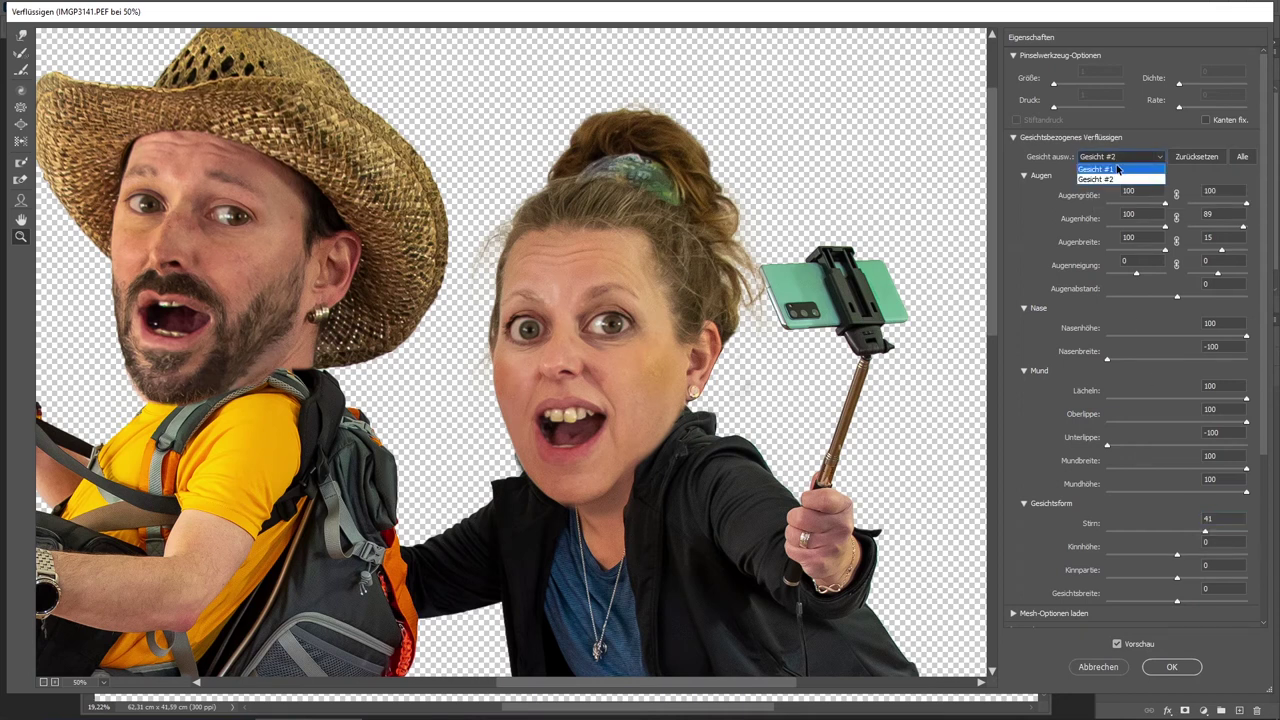
# Shorten the woman's forehead and lengthen her chin, then lengthen the man's chin and slim his jaw
pyautogui.click(1112, 167)
pyautogui.moveTo(1177, 532); pyautogui.dragTo(1156, 530)
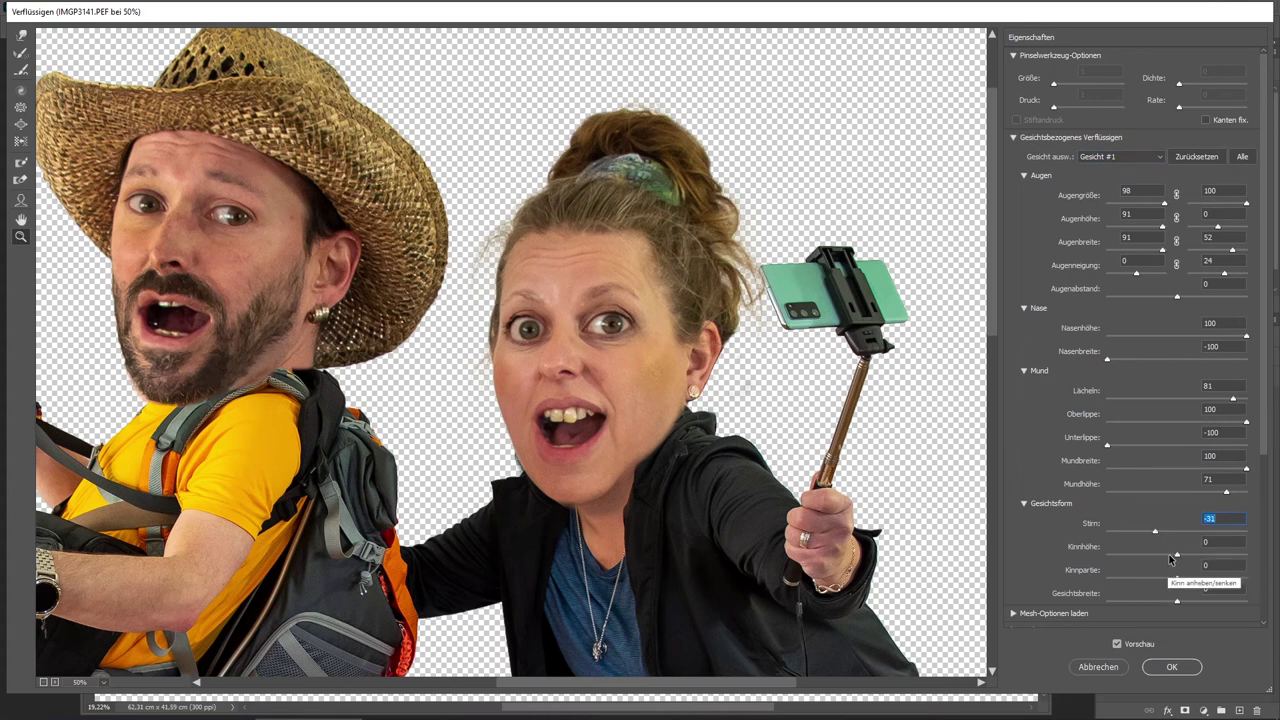
pyautogui.moveTo(1178, 554); pyautogui.dragTo(1196, 556)
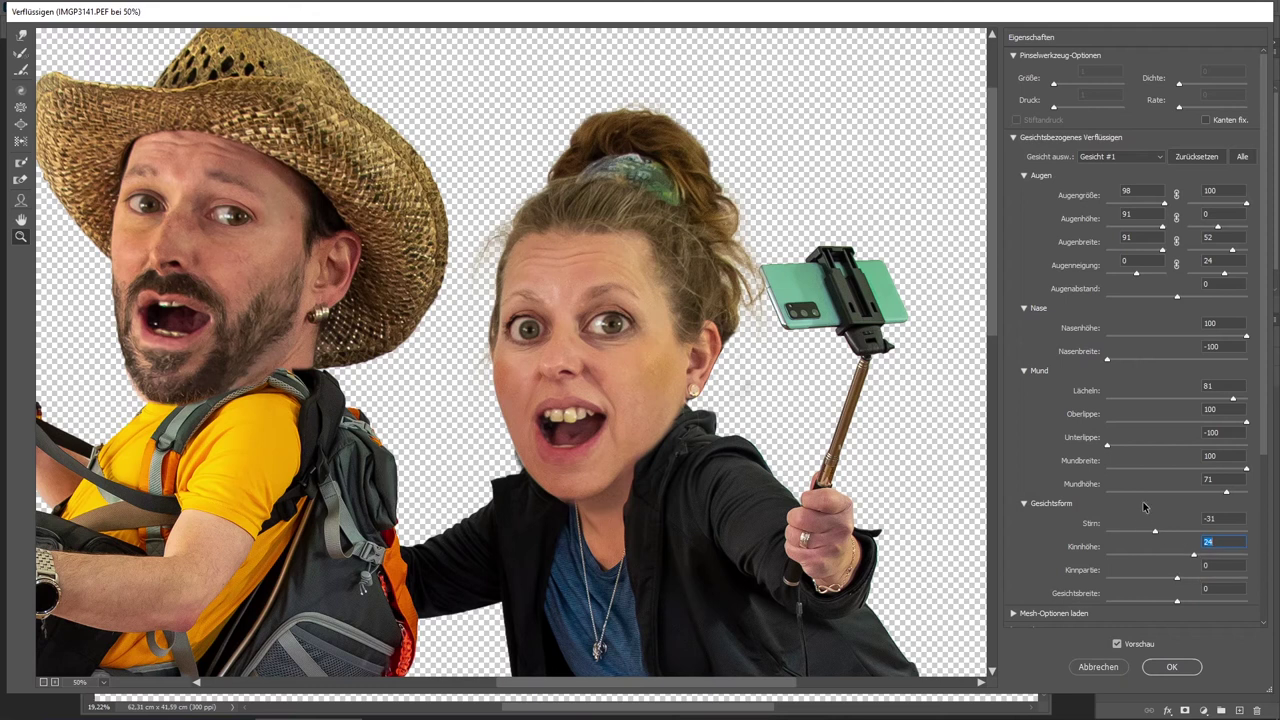
pyautogui.click(1120, 156)
pyautogui.click(1108, 177)
pyautogui.moveTo(1180, 556); pyautogui.dragTo(1211, 553)
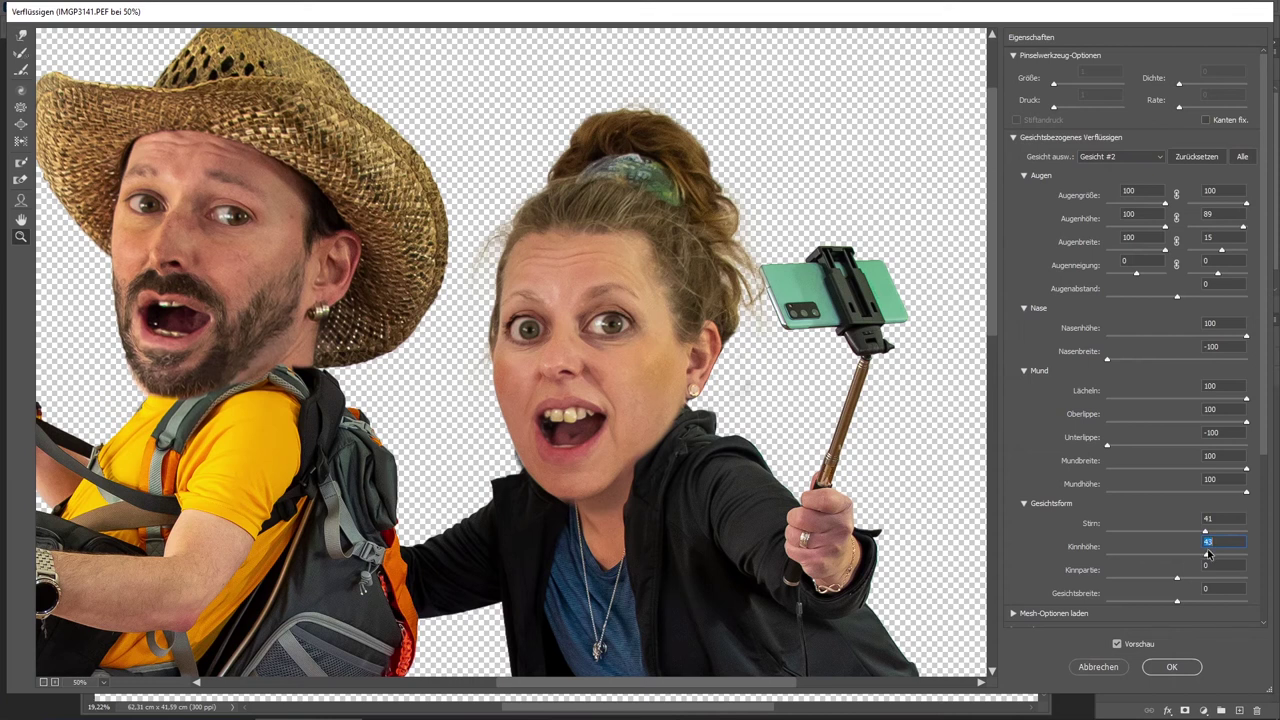
pyautogui.press('Tab')
pyautogui.moveTo(1209, 585); pyautogui.dragTo(1167, 580)
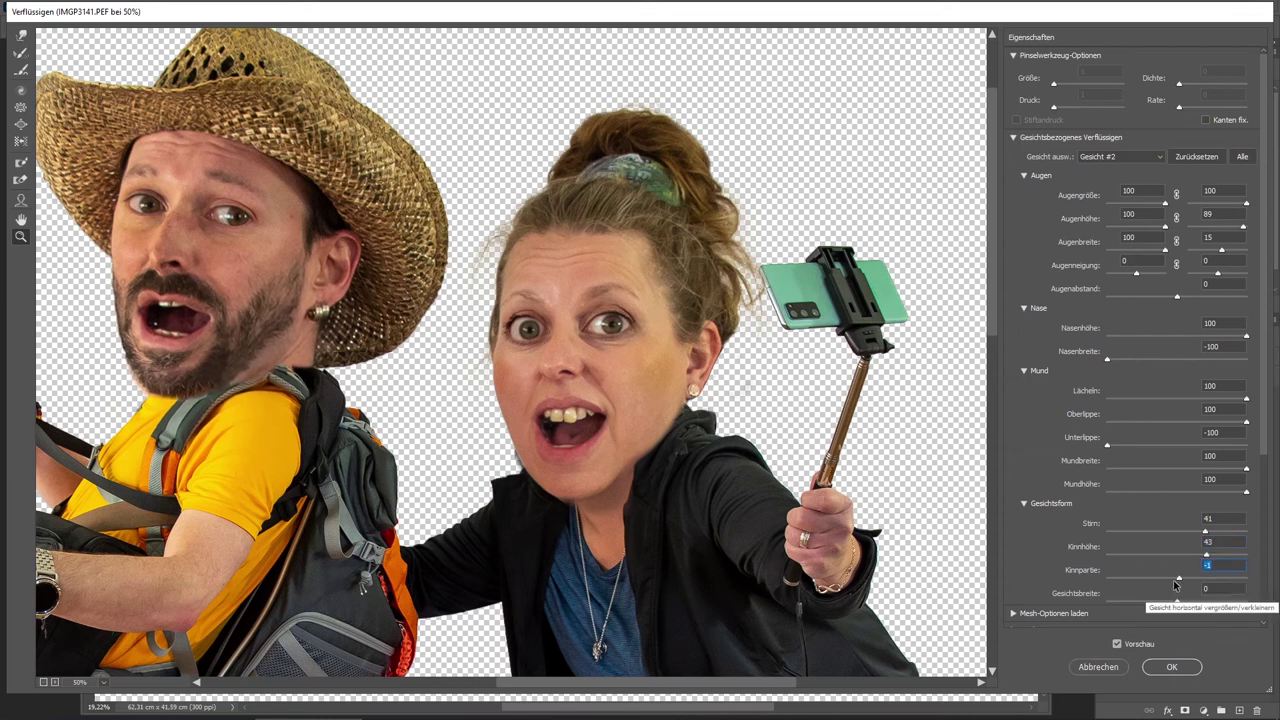
# Strongly slim the woman's jawline, narrow the man's face to Gesichtsbreite -63, and apply Liquify
pyautogui.click(1105, 161)
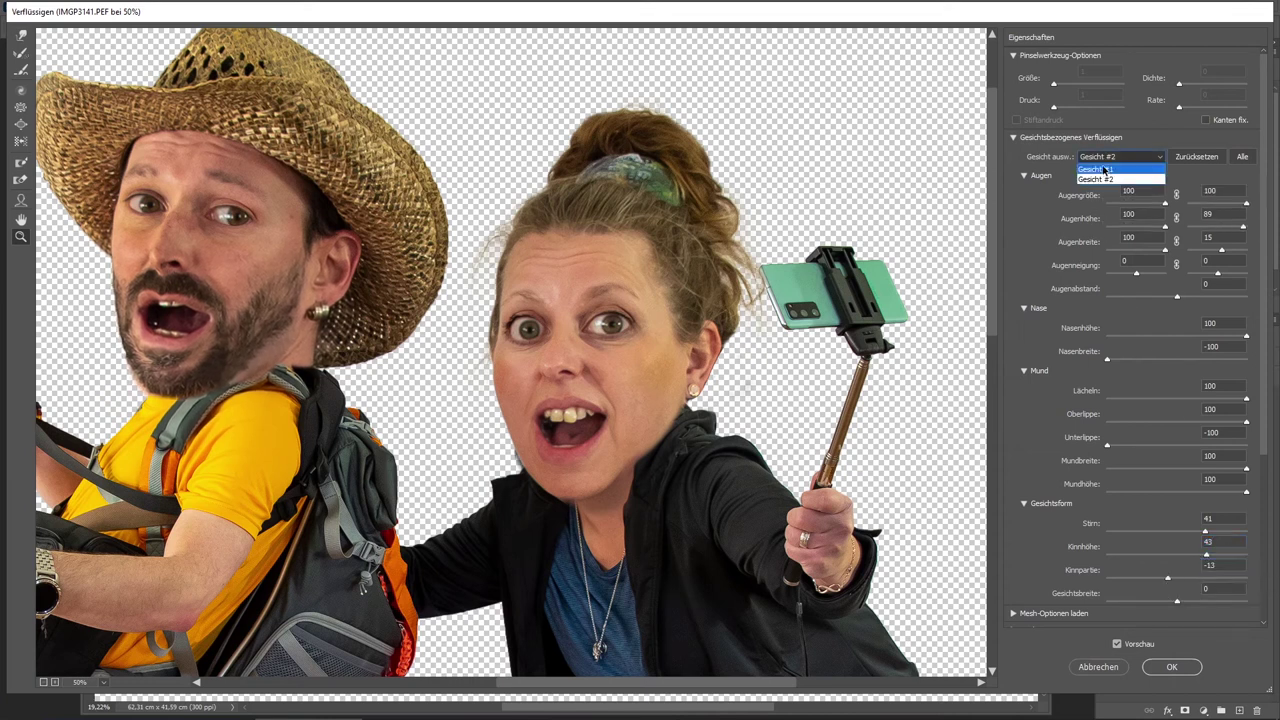
pyautogui.click(1105, 168)
pyautogui.moveTo(1176, 581)
pyautogui.mouseDown()
pyautogui.moveTo(1135, 571)
pyautogui.moveTo(1161, 600)
pyautogui.moveTo(1136, 602)
pyautogui.mouseUp()
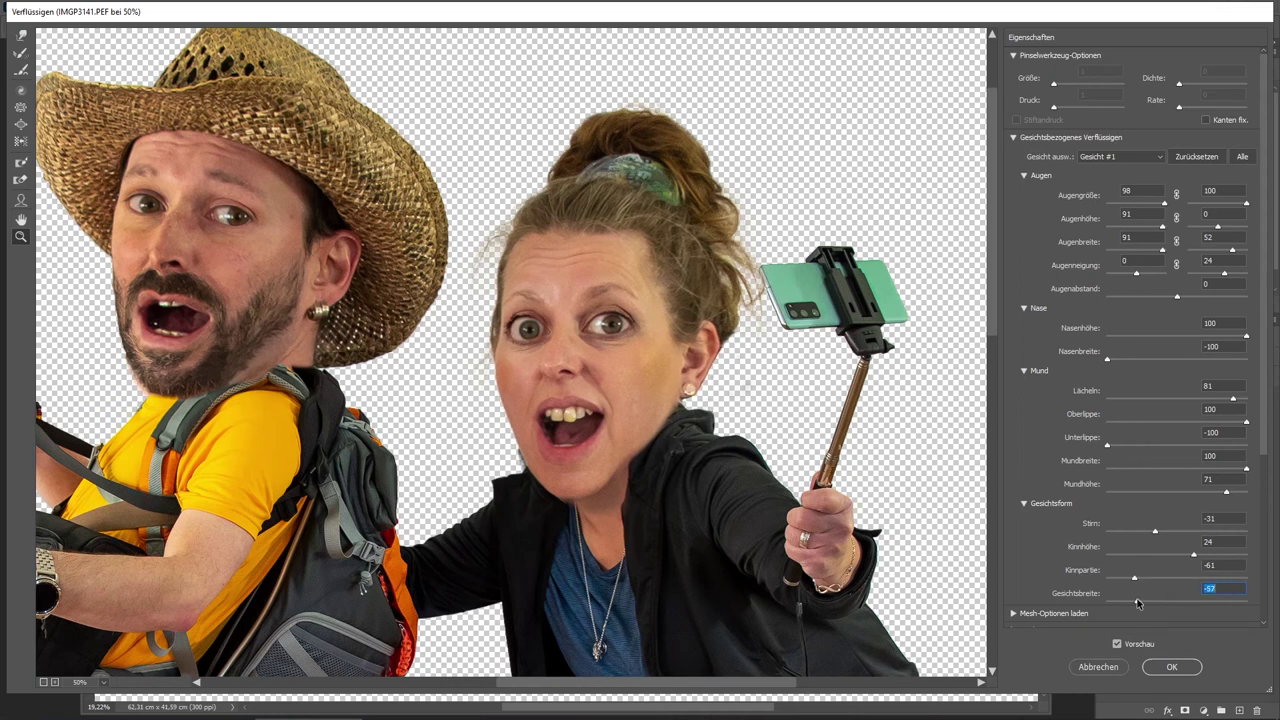
pyautogui.click(1110, 158)
pyautogui.click(1100, 179)
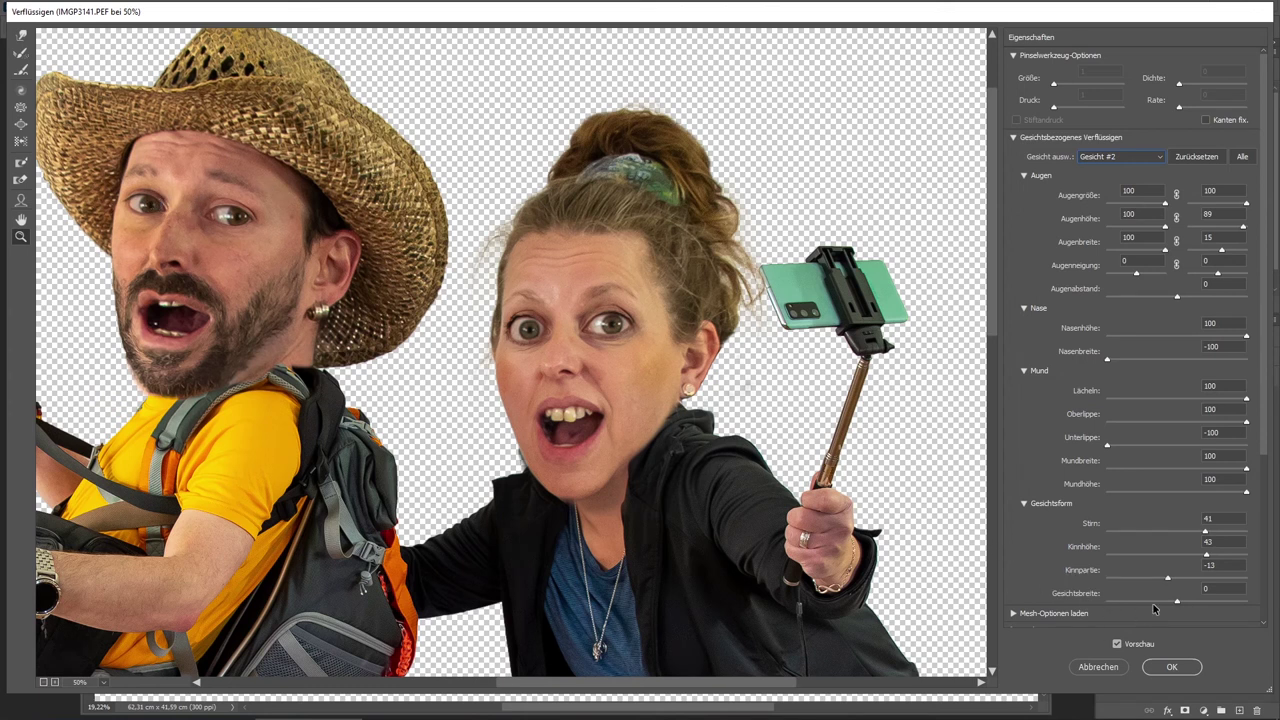
pyautogui.moveTo(1170, 603); pyautogui.dragTo(1142, 602)
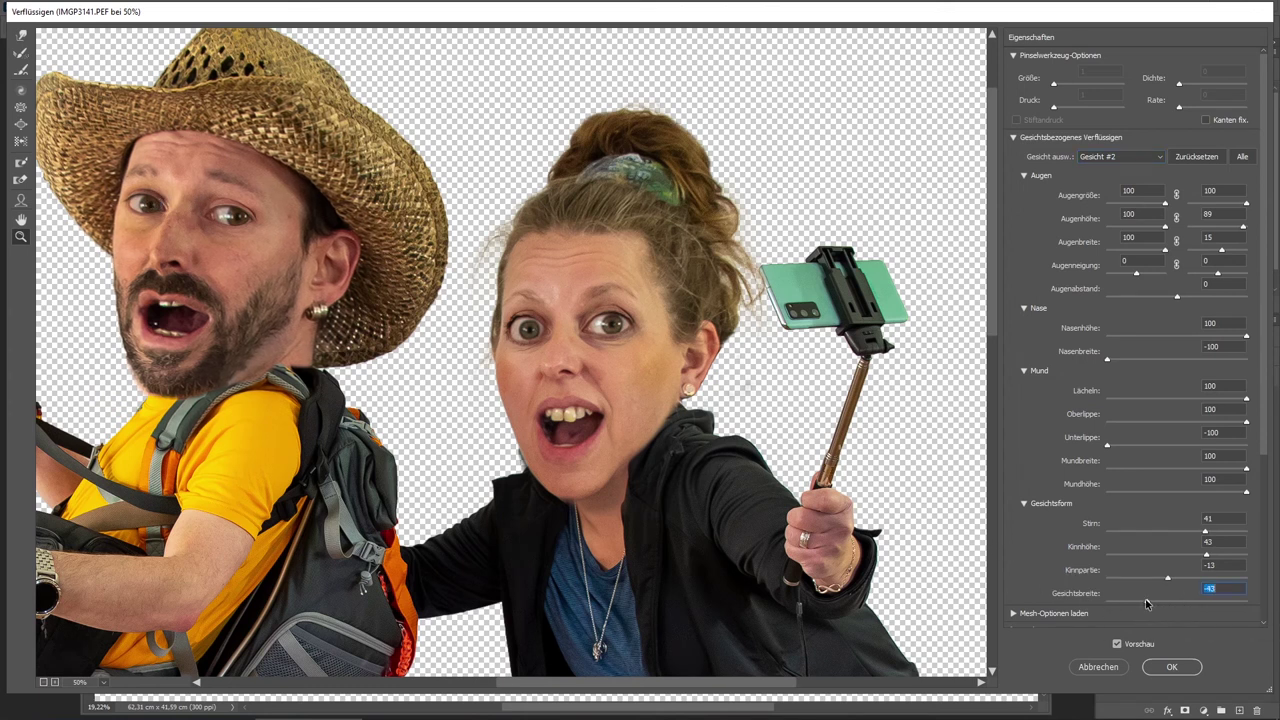
pyautogui.click(1172, 666)
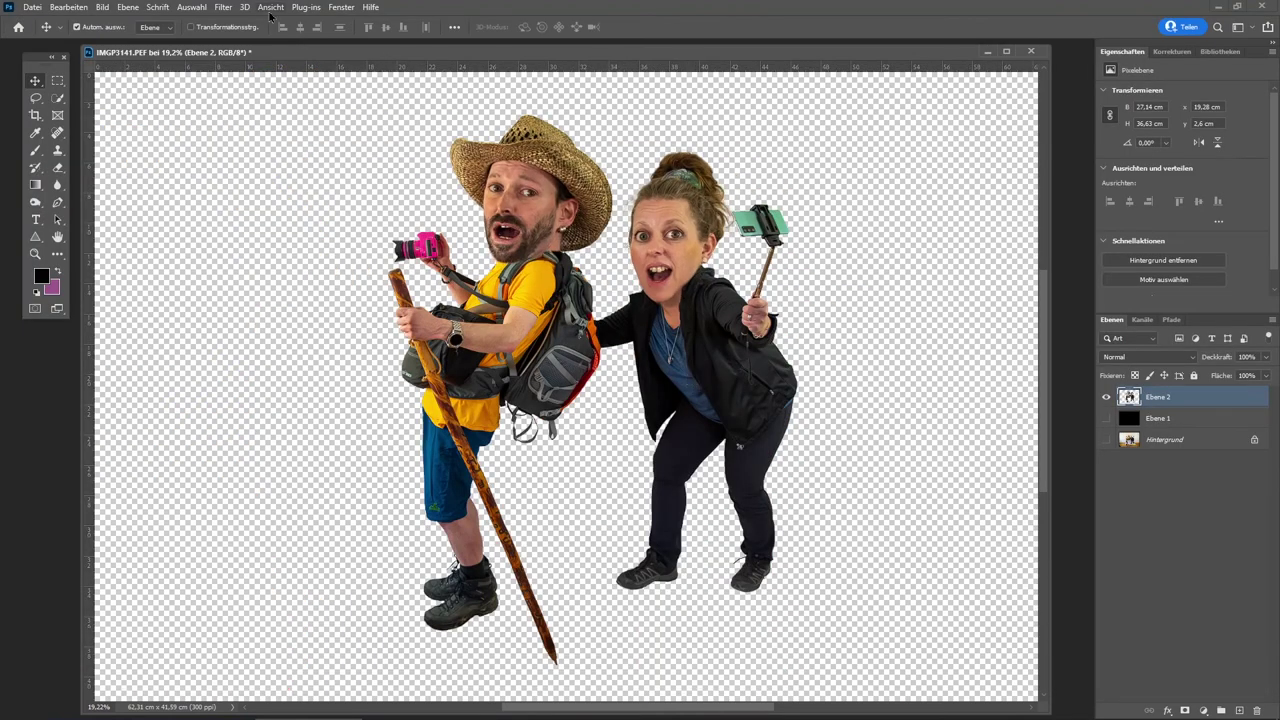
# Reopen Liquify, select the second face, zoom the preview to 33% and enlarge its eyes
pyautogui.click(232, 13)
pyautogui.click(241, 131)
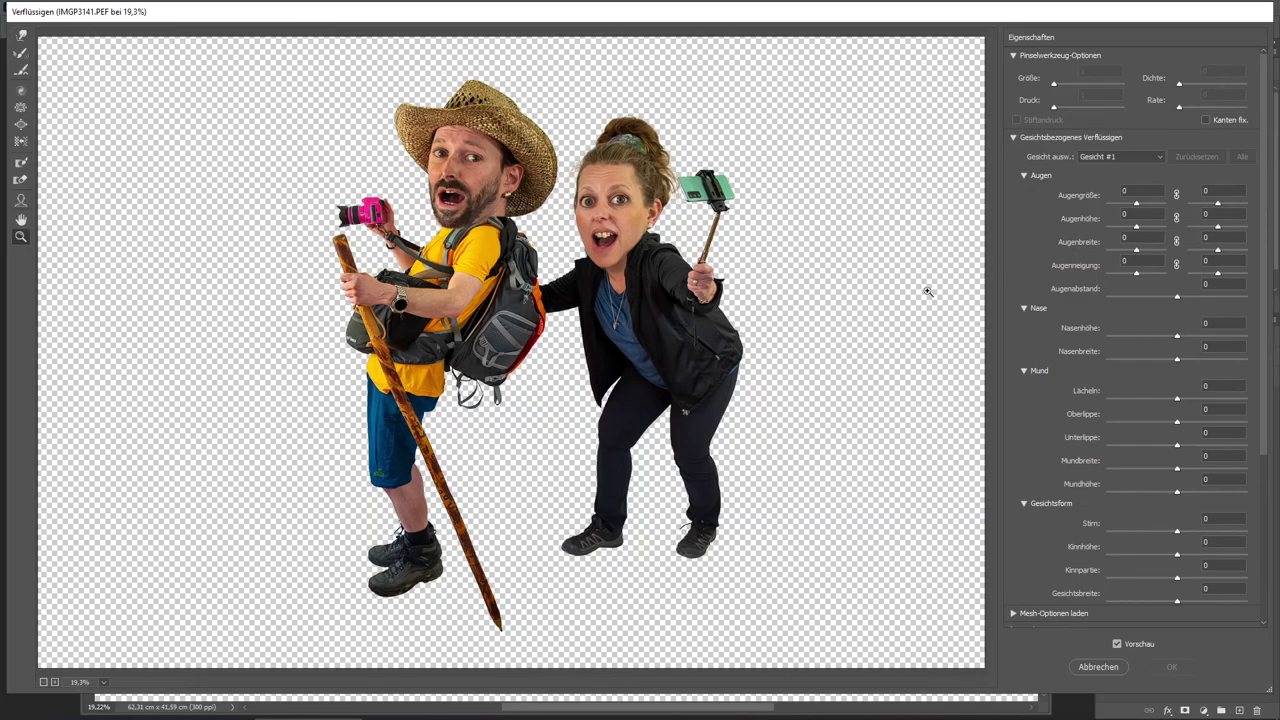
pyautogui.click(1100, 157)
pyautogui.click(1111, 179)
pyautogui.click(103, 683)
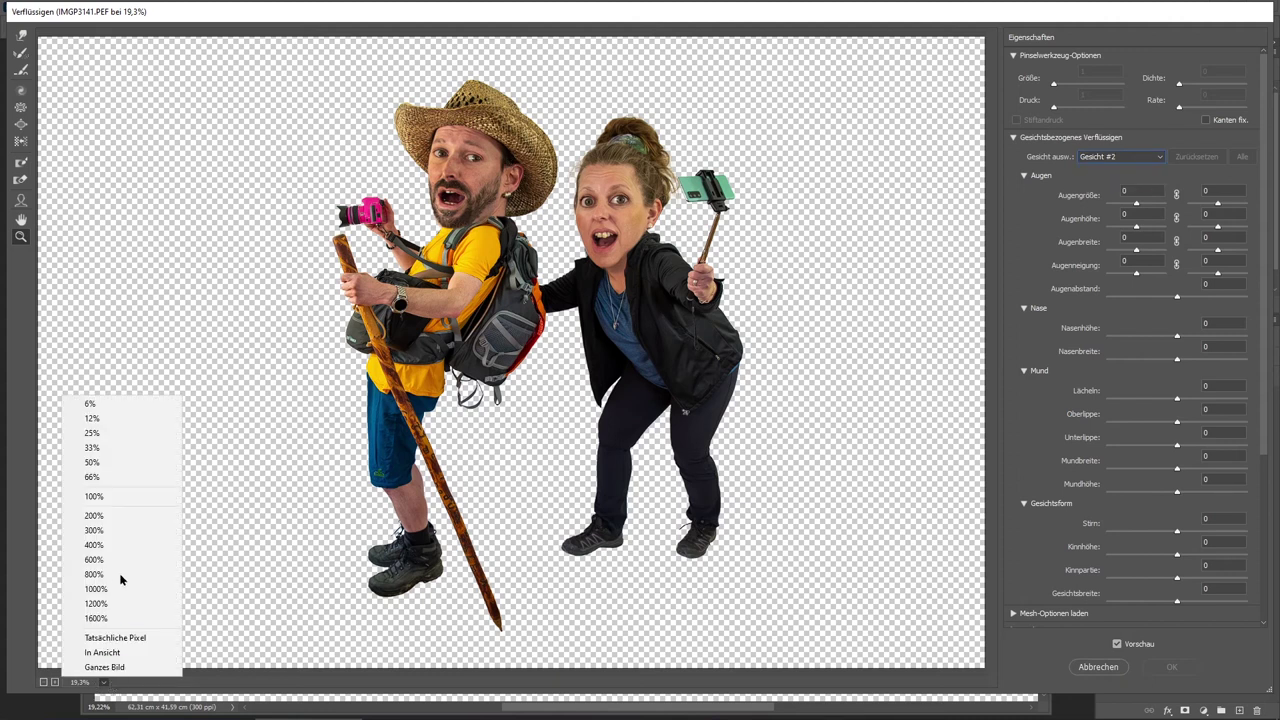
pyautogui.click(104, 449)
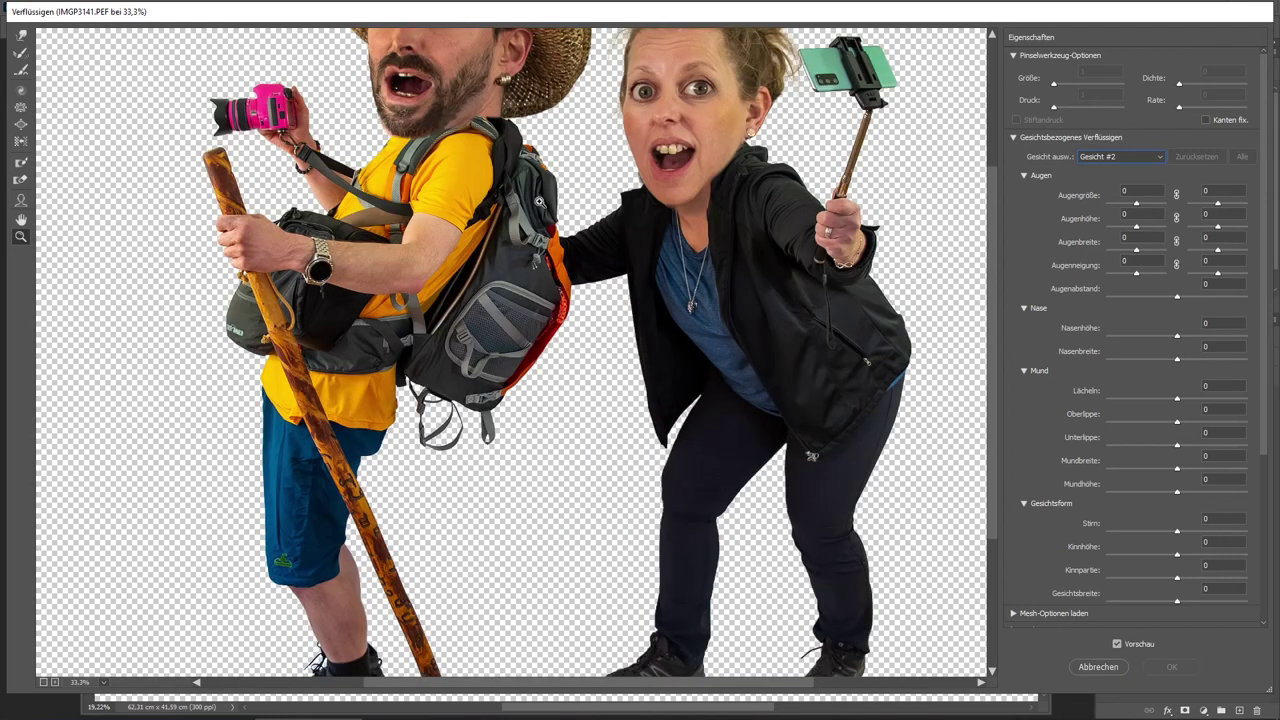
pyautogui.moveTo(562, 165); pyautogui.dragTo(514, 357)
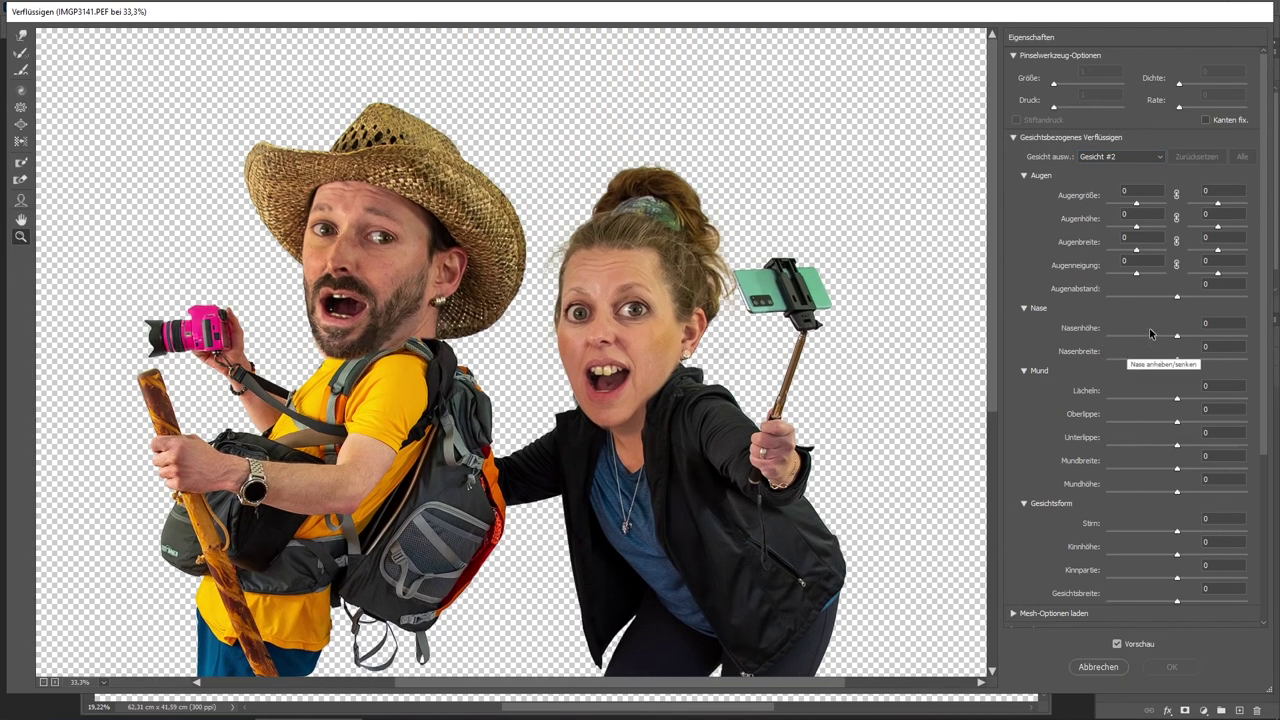
pyautogui.moveTo(1138, 203)
pyautogui.mouseDown()
pyautogui.moveTo(1238, 205)
pyautogui.moveTo(1217, 205)
pyautogui.mouseUp()
pyautogui.write('1')
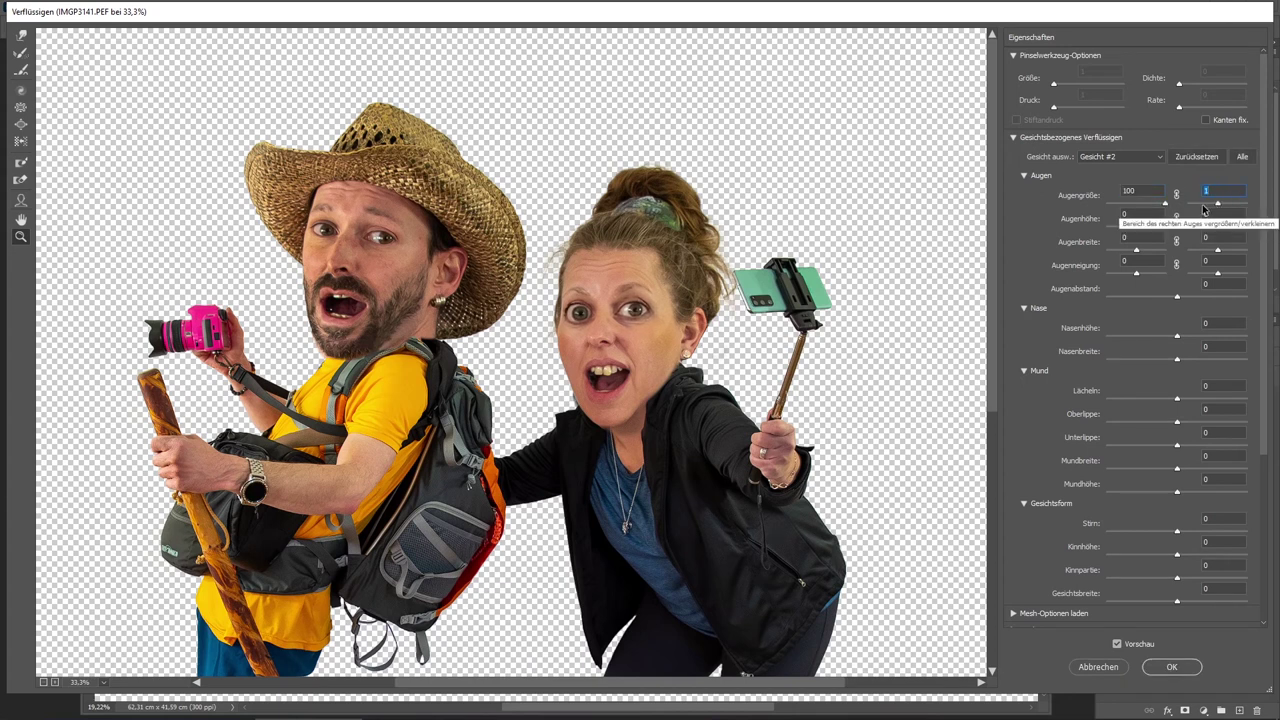
pyautogui.write('0')
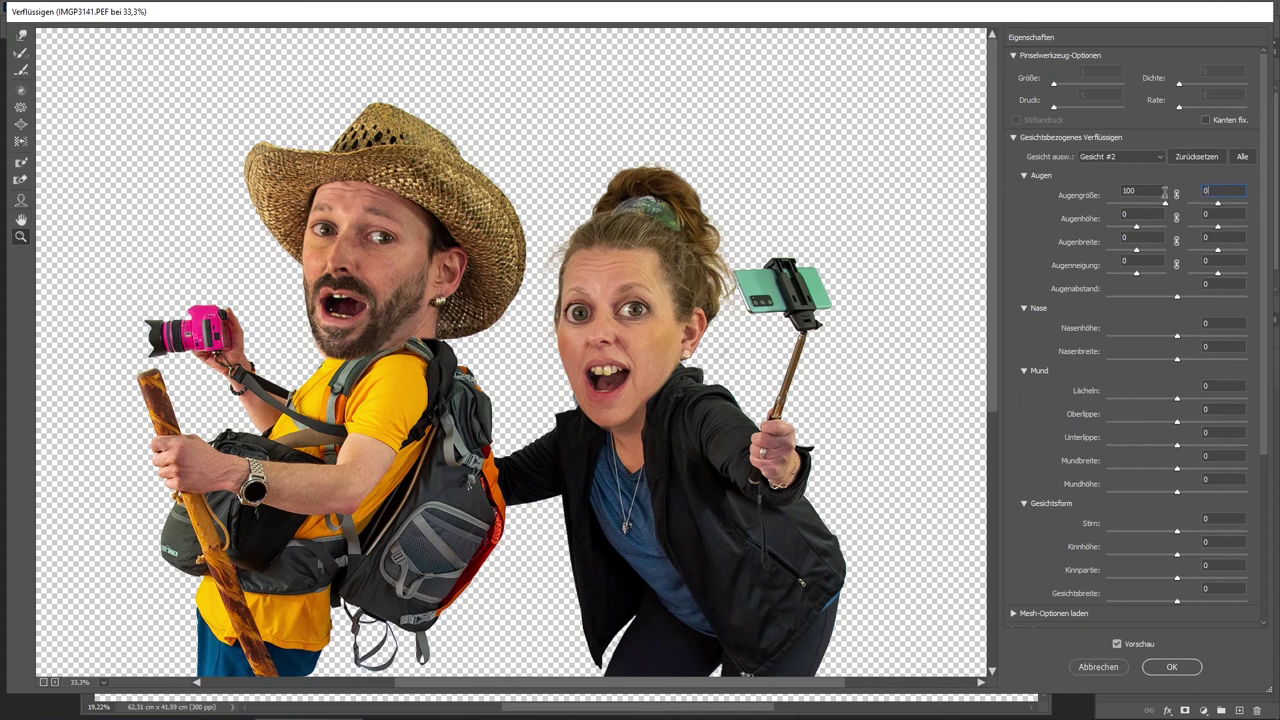
# On the first face, enlarge and raise the eyes; set Nasenbreite -77, Lächeln 32, Oberlippe 100, Unterlippe -61
pyautogui.click(1120, 156)
pyautogui.click(1108, 172)
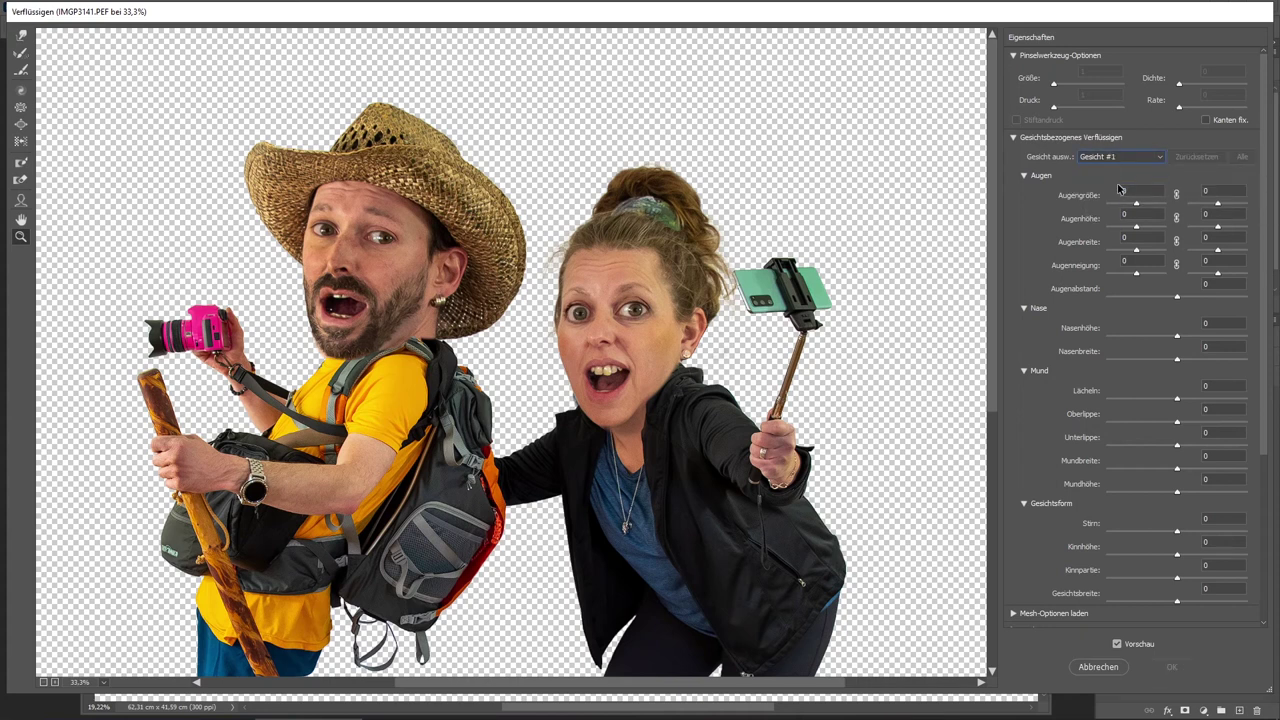
pyautogui.moveTo(1136, 204); pyautogui.dragTo(1242, 206)
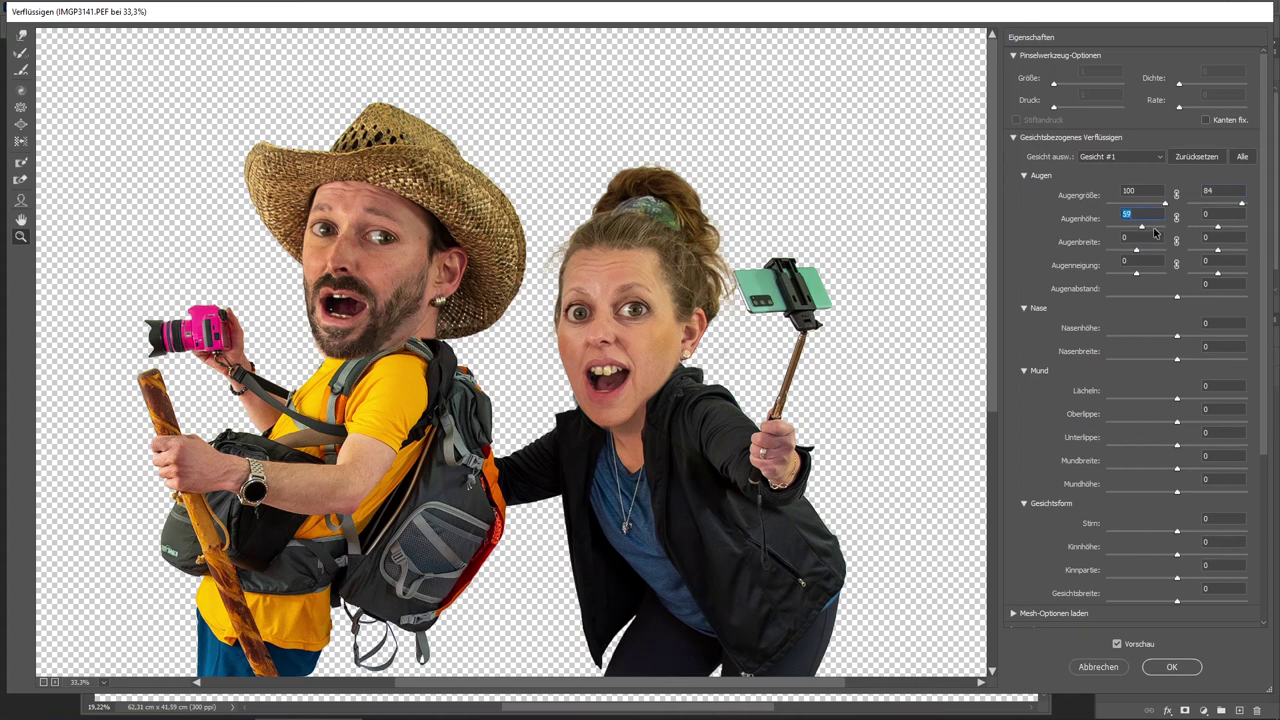
pyautogui.moveTo(1136, 228)
pyautogui.mouseDown()
pyautogui.moveTo(1170, 235)
pyautogui.moveTo(1142, 249)
pyautogui.mouseUp()
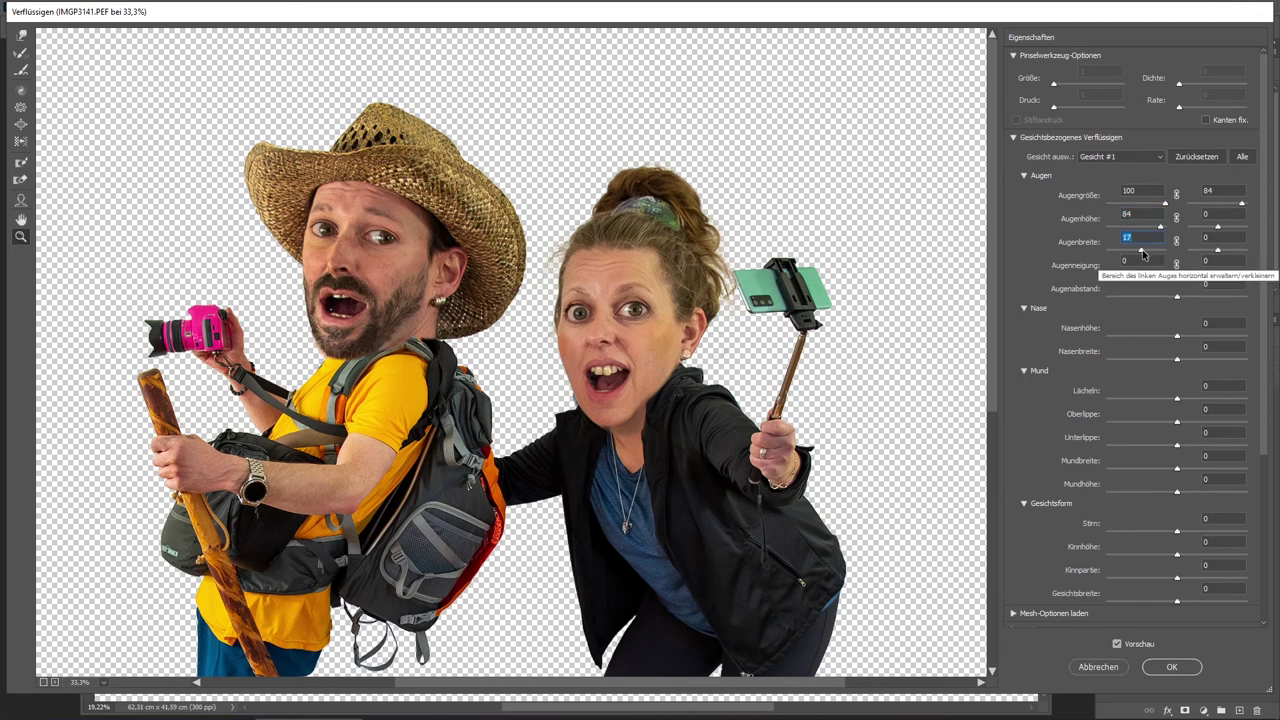
pyautogui.moveTo(1176, 338); pyautogui.dragTo(1254, 344)
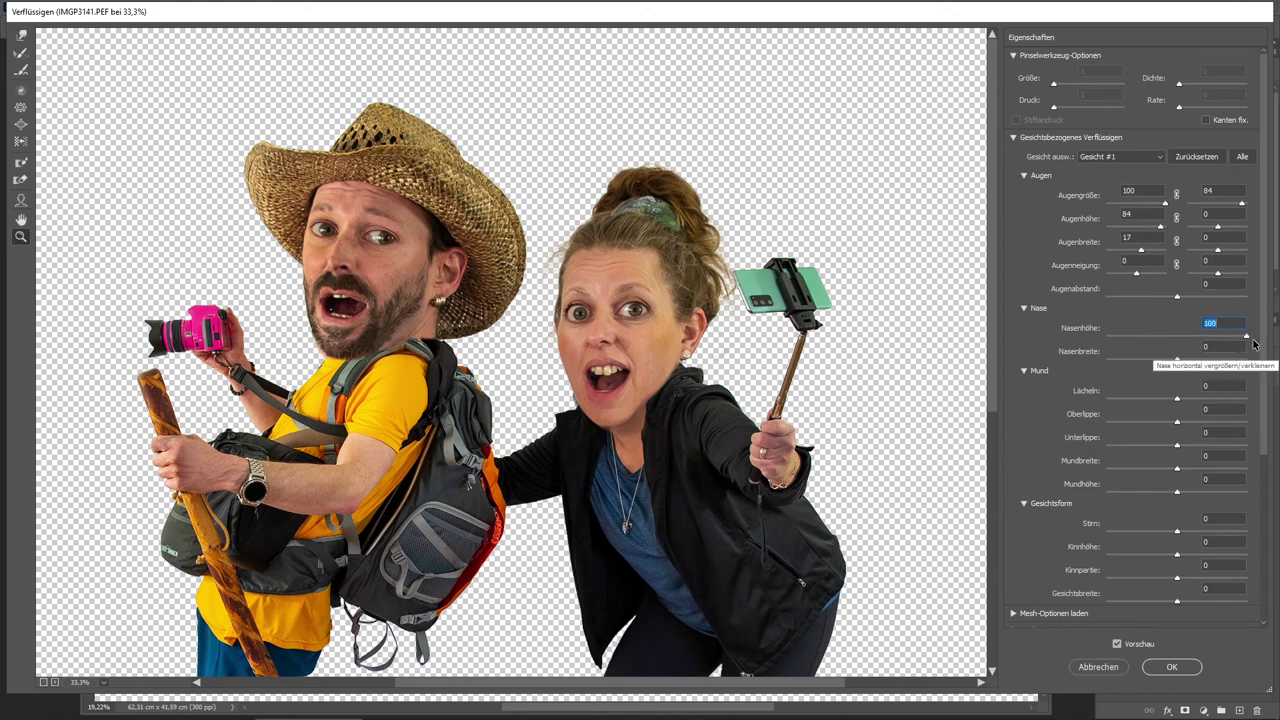
pyautogui.moveTo(1176, 358); pyautogui.dragTo(1123, 361)
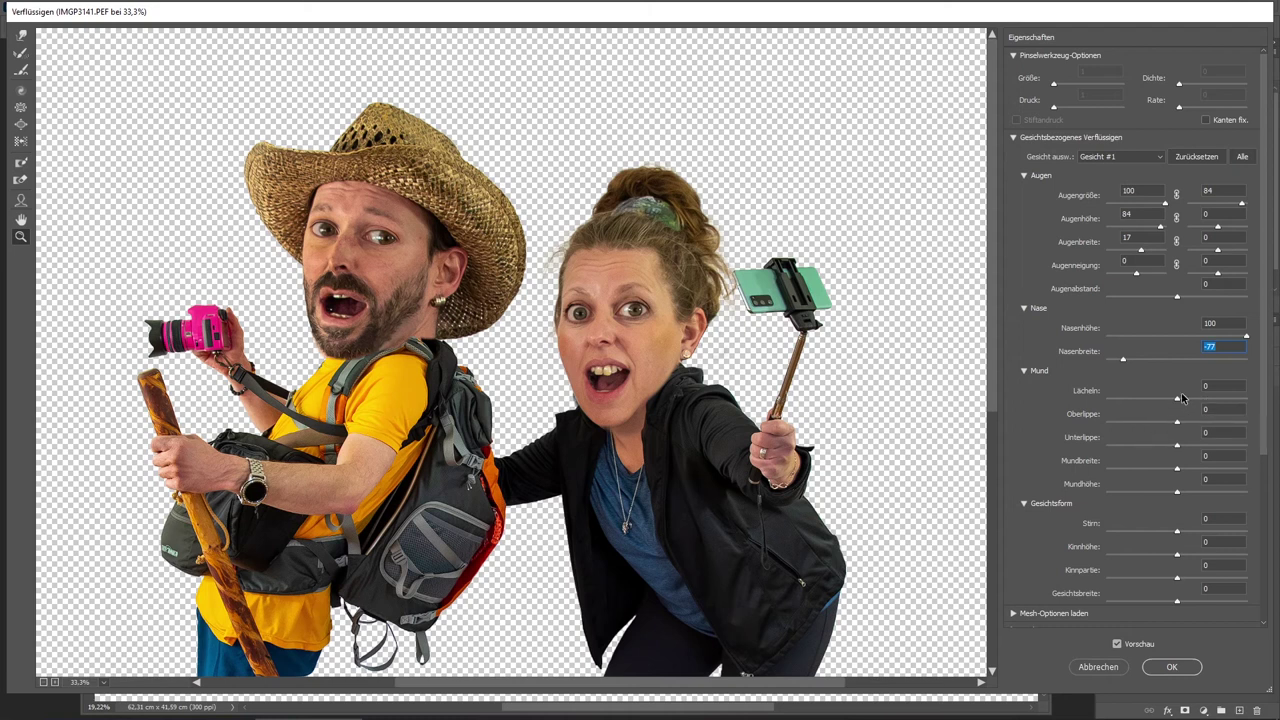
pyautogui.moveTo(1179, 398); pyautogui.dragTo(1201, 400)
pyautogui.moveTo(1178, 422); pyautogui.dragTo(1250, 423)
pyautogui.moveTo(1178, 446)
pyautogui.mouseDown()
pyautogui.moveTo(1089, 443)
pyautogui.moveTo(1131, 443)
pyautogui.moveTo(1190, 473)
pyautogui.mouseUp()
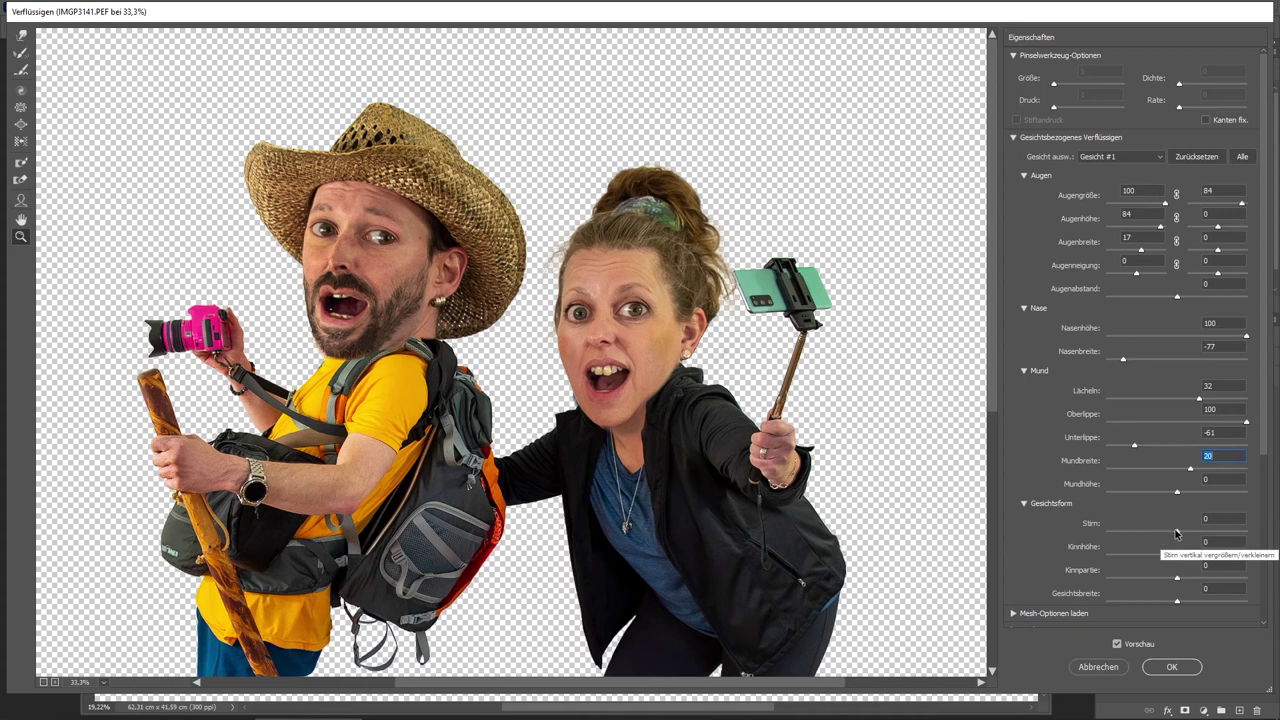
pyautogui.click(1119, 160)
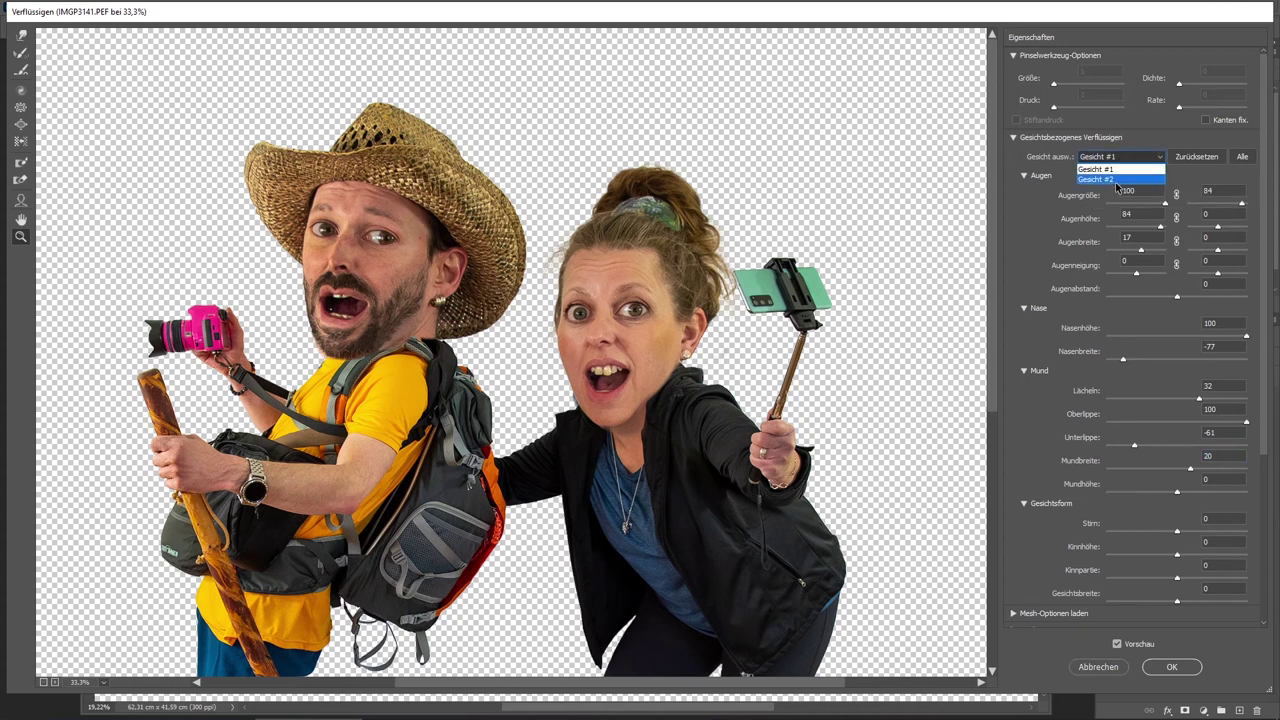
# On Gesicht #2, set Nasenhöhe 100, Nasenbreite -100, Mundbreite 85 and Lächeln 48
pyautogui.click(1115, 180)
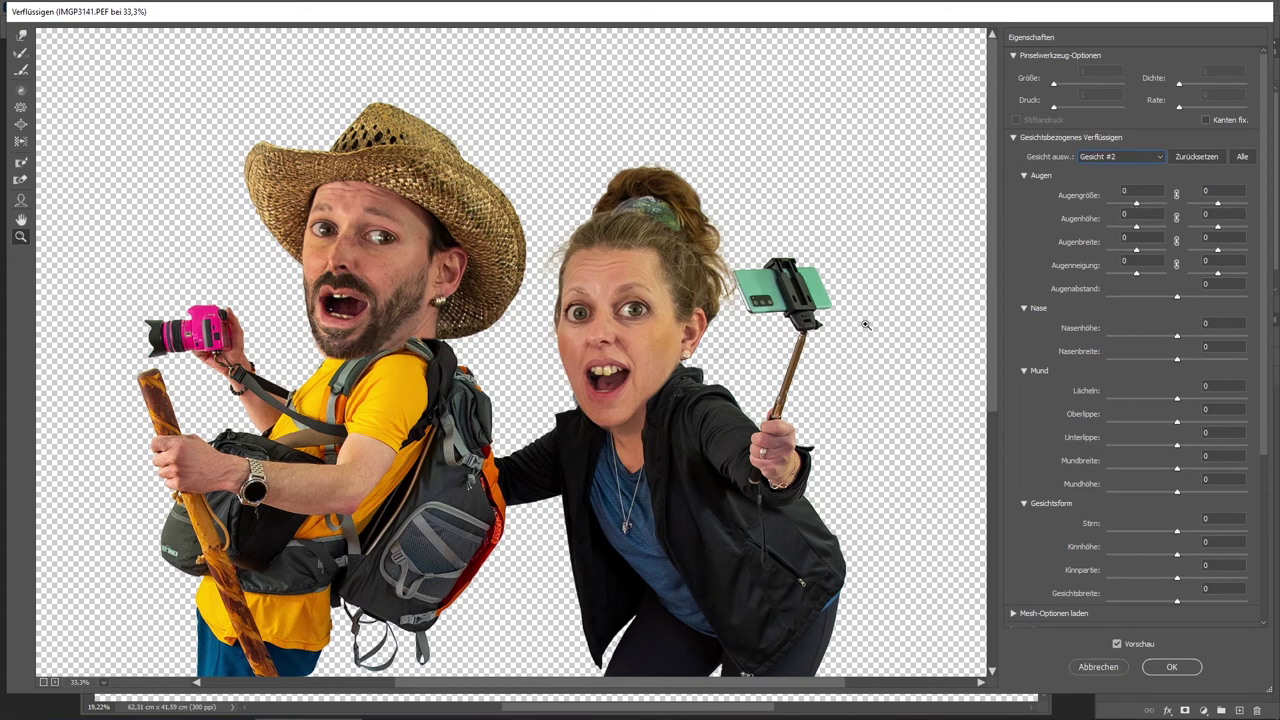
pyautogui.moveTo(1177, 336); pyautogui.dragTo(1273, 343)
pyautogui.moveTo(1177, 358); pyautogui.dragTo(1103, 358)
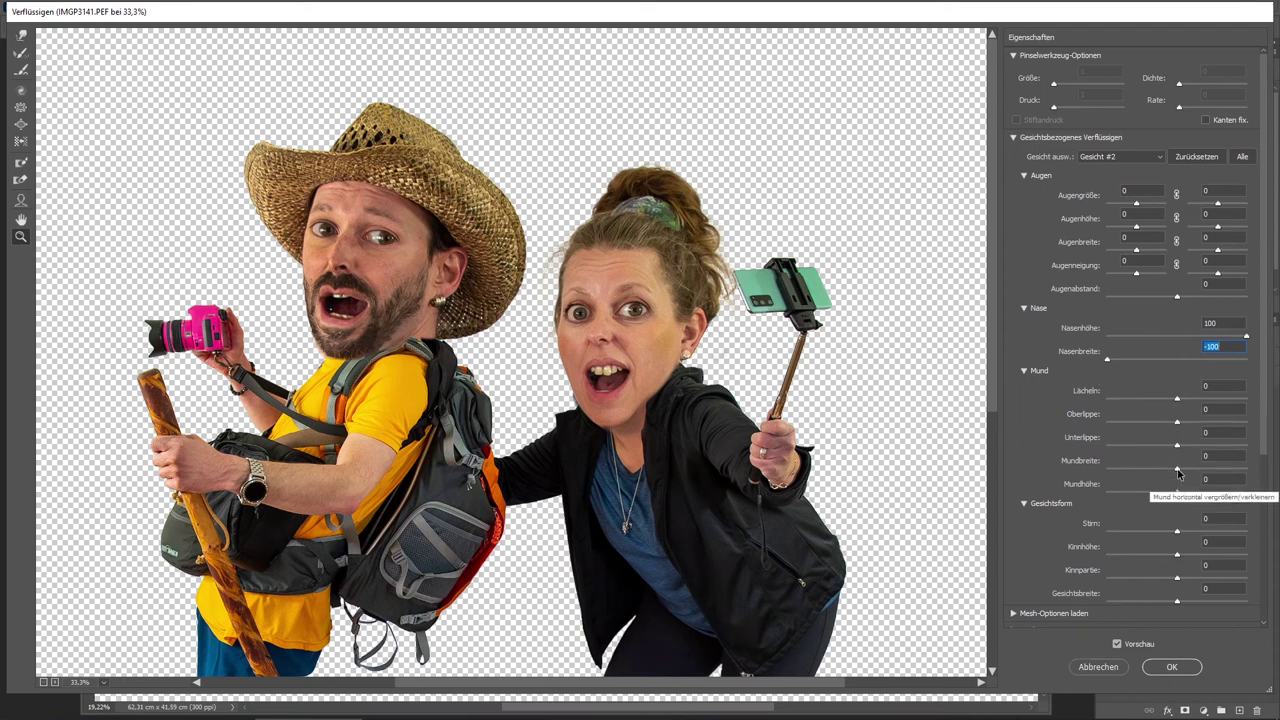
pyautogui.moveTo(1177, 468); pyautogui.dragTo(1237, 472)
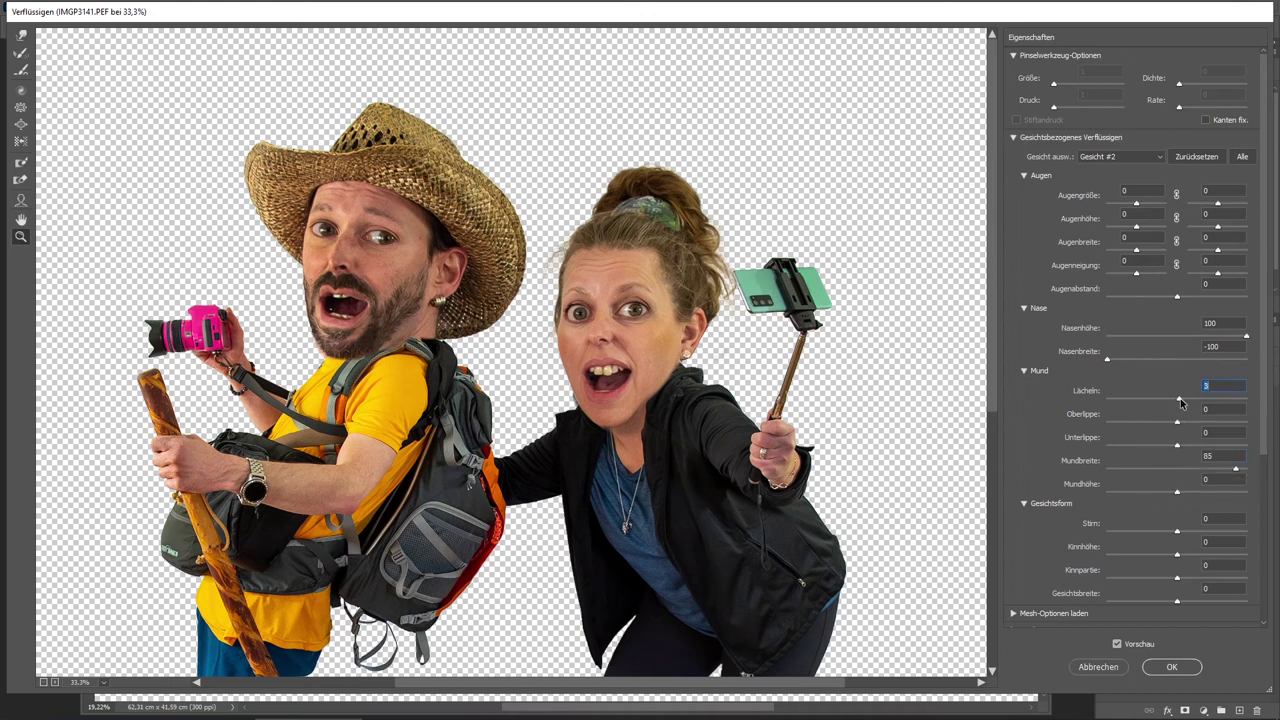
pyautogui.moveTo(1177, 399); pyautogui.dragTo(1216, 403)
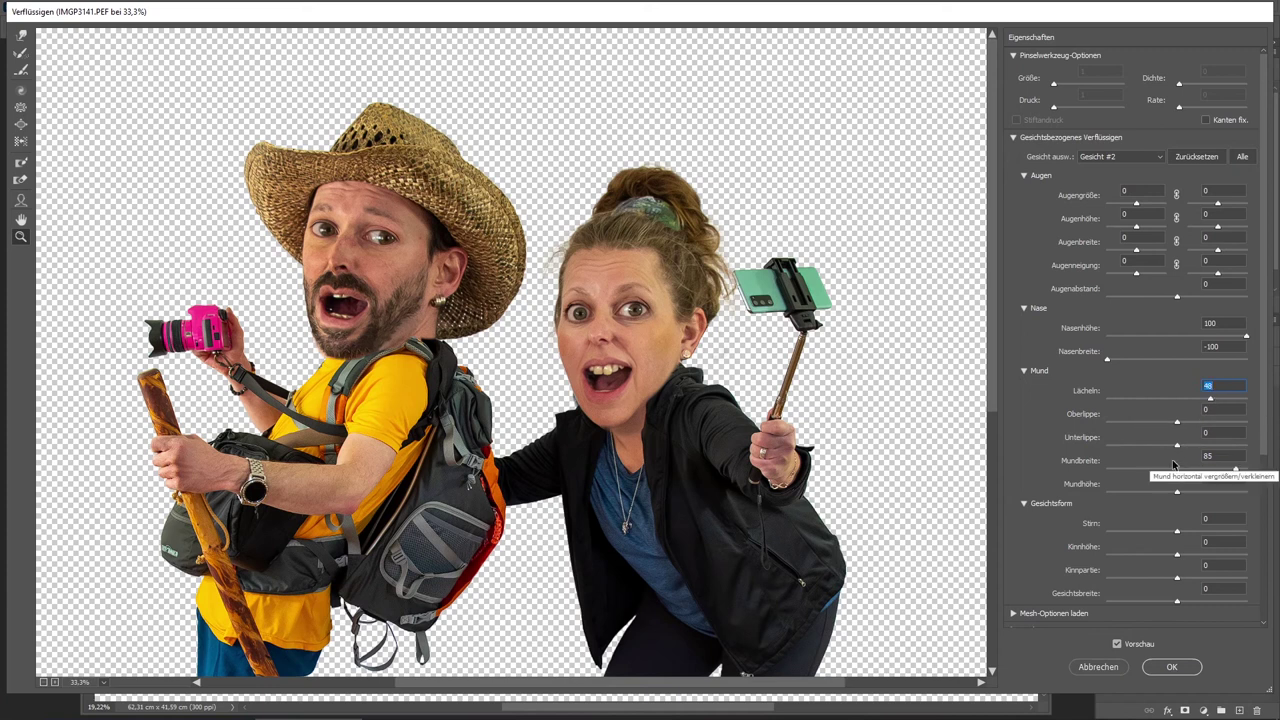
# Apply the Liquify face warp, compare edited and original faces, then show the black backdrop
pyautogui.click(1168, 667)
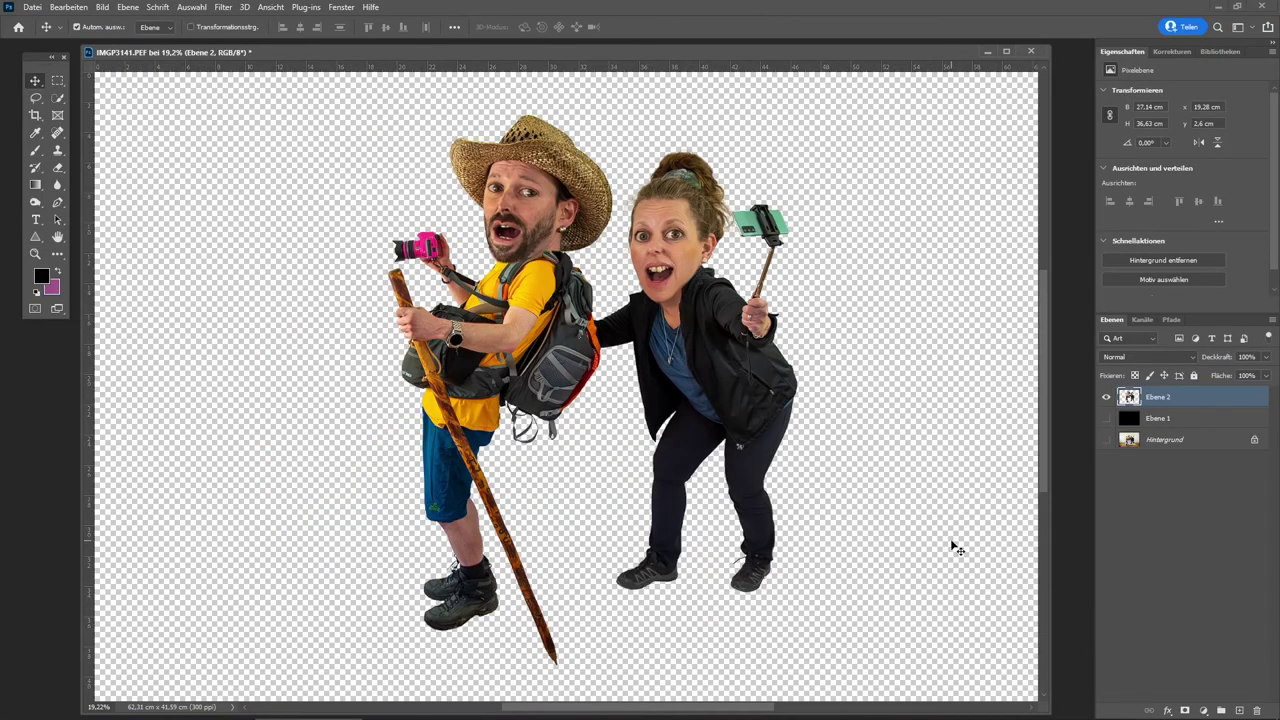
pyautogui.click(1106, 440)
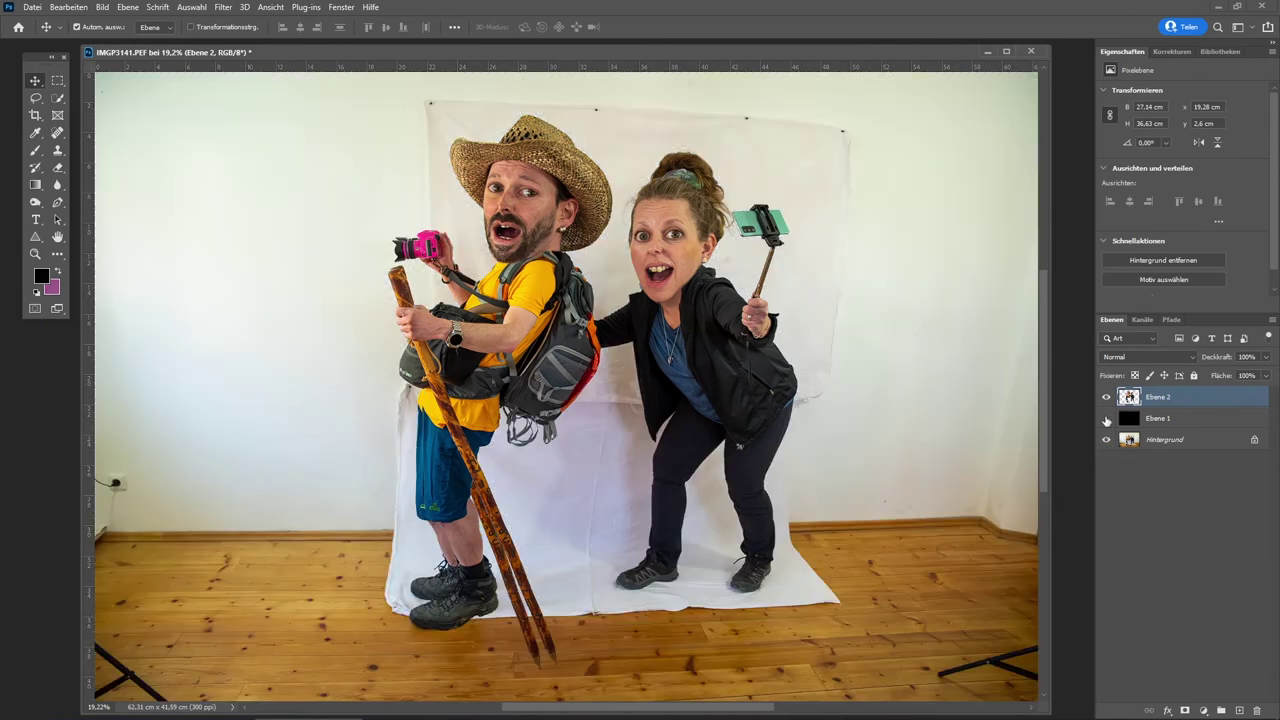
pyautogui.click(1106, 398)
pyautogui.click(1106, 398)
pyautogui.click(1106, 400)
pyautogui.click(1106, 400)
pyautogui.click(1106, 400)
pyautogui.click(1106, 400)
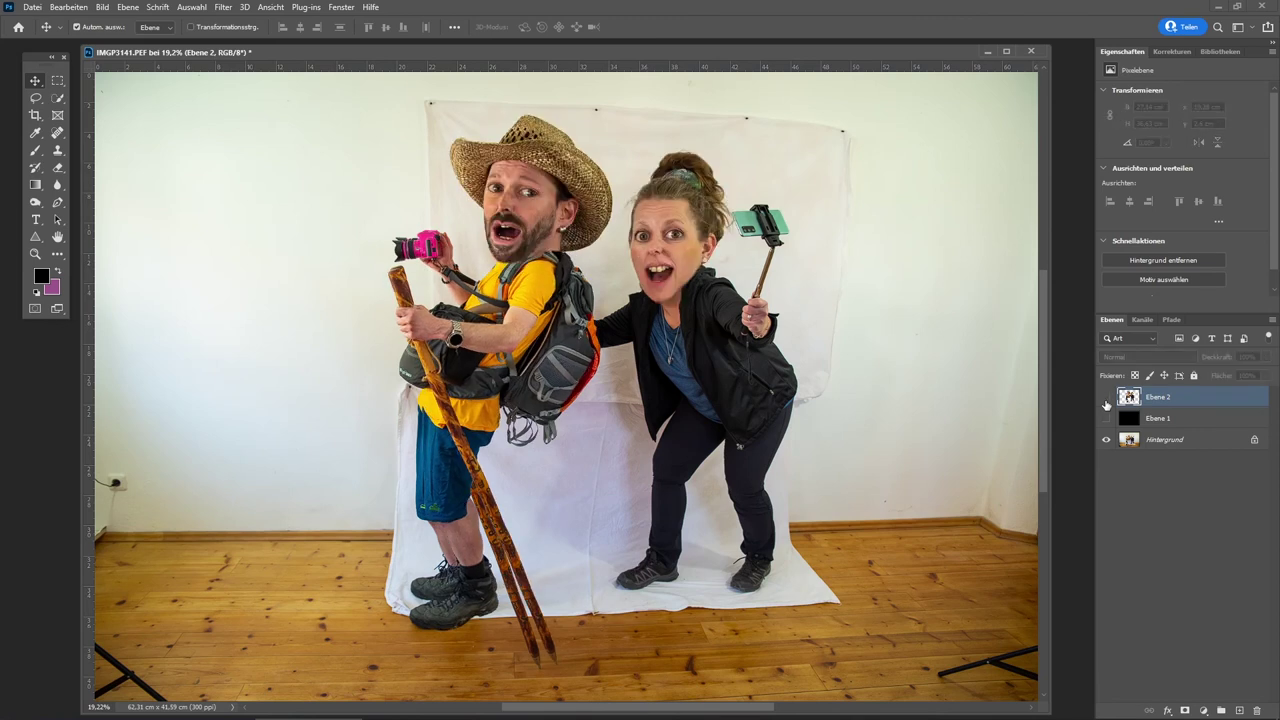
pyautogui.click(1106, 398)
pyautogui.click(1106, 398)
pyautogui.click(1106, 418)
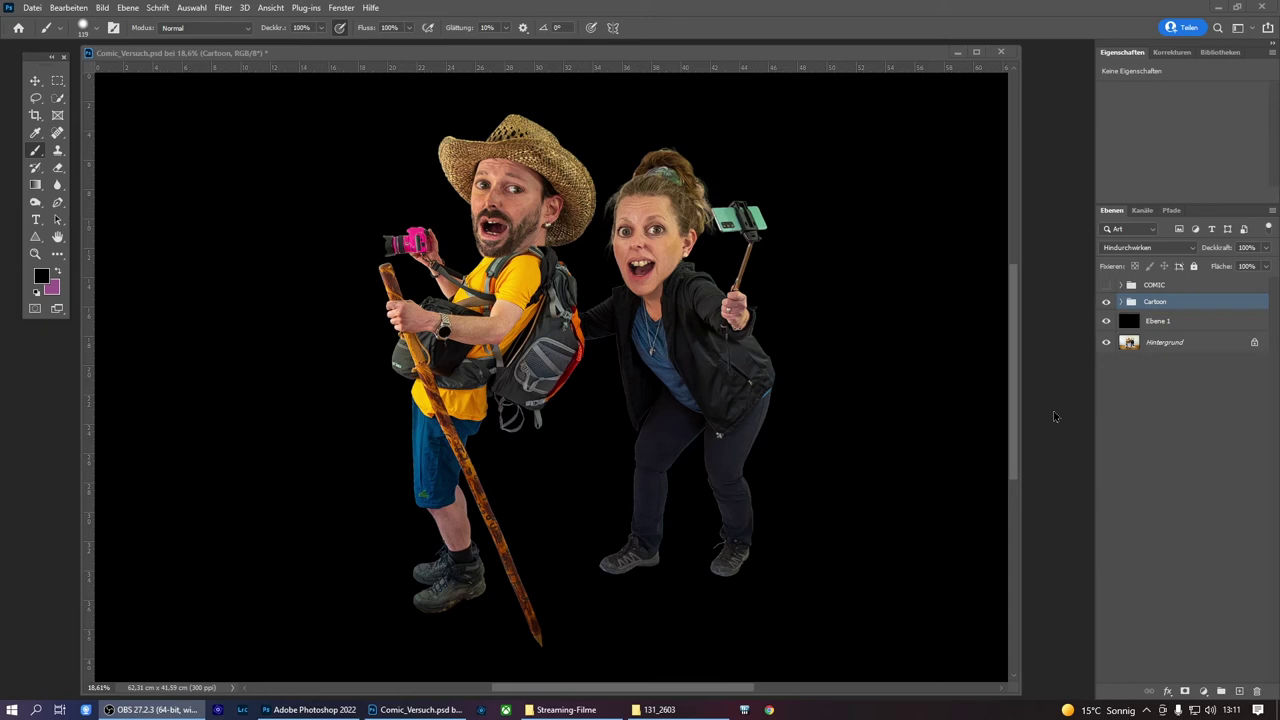
# Expand the Cartoon group and select its Effekte layer
pyautogui.click(1117, 301)
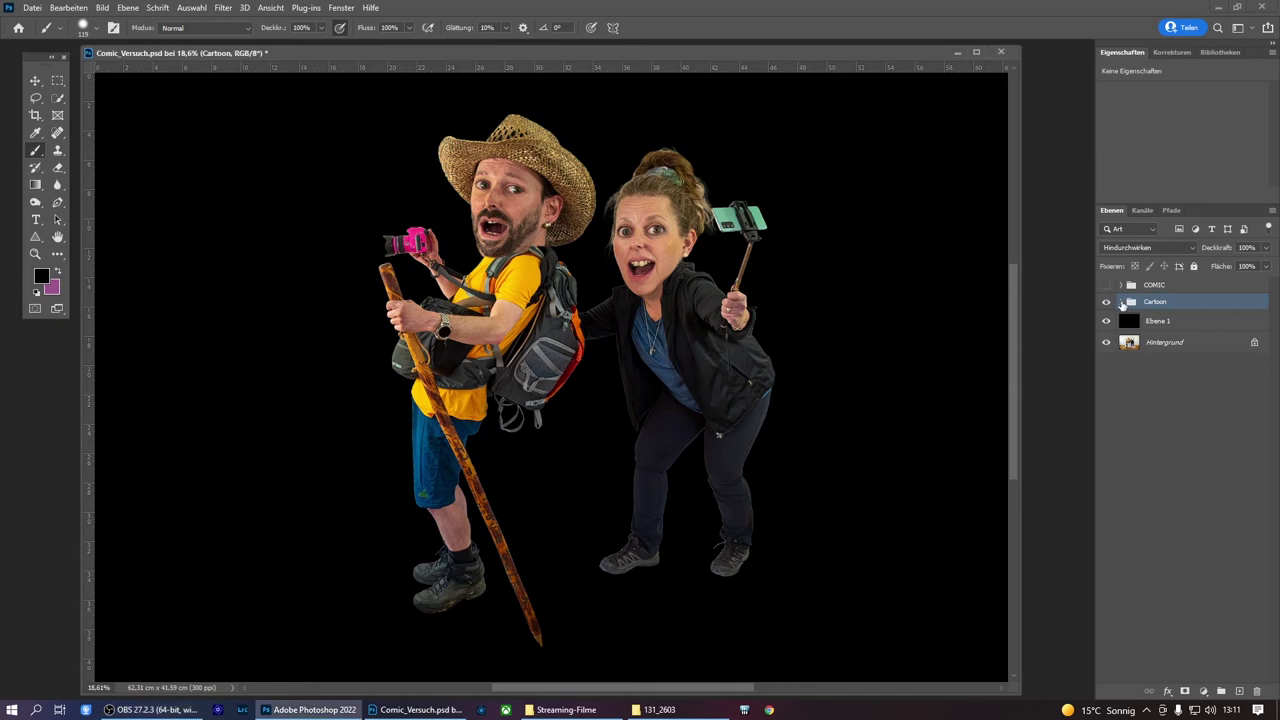
pyautogui.click(1121, 303)
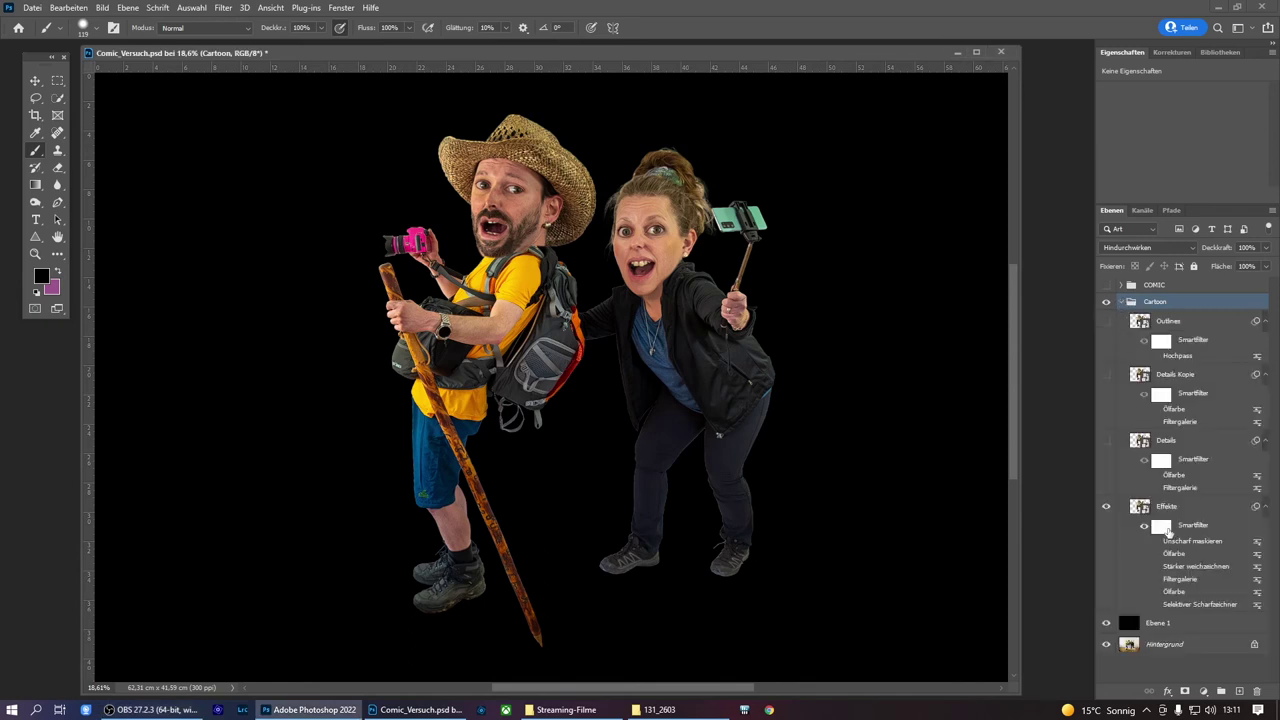
pyautogui.click(1162, 507)
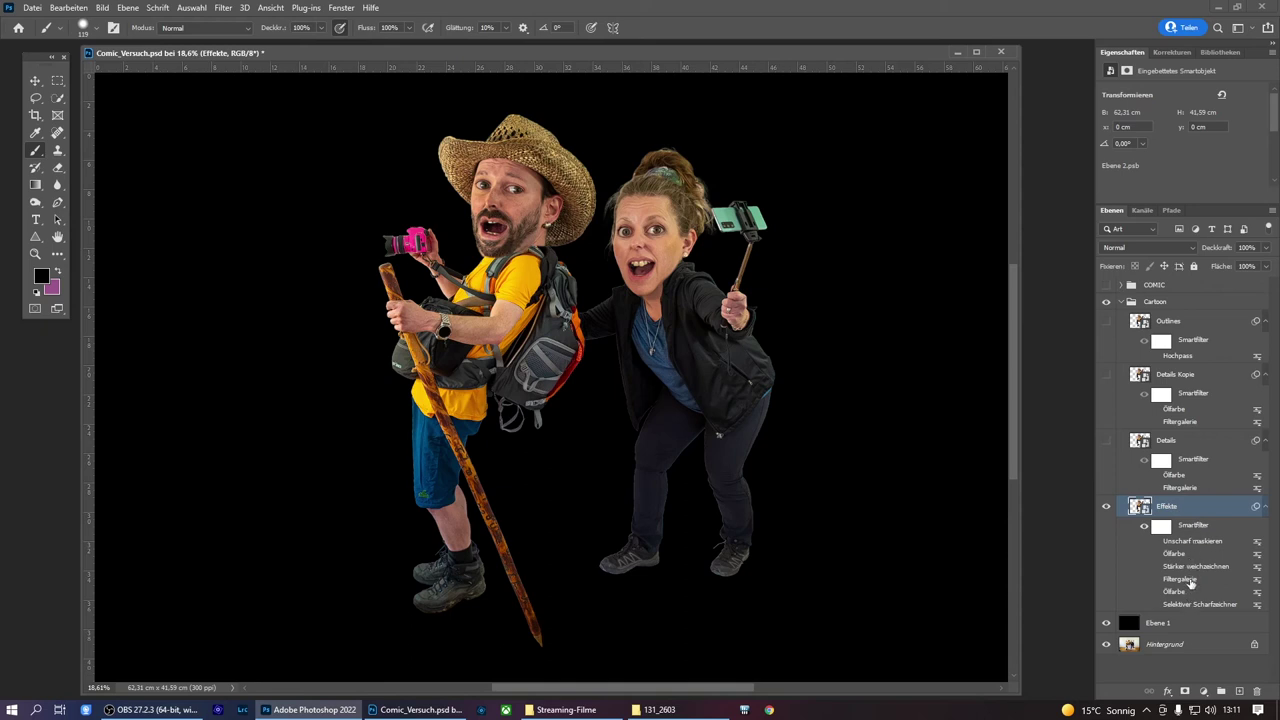
# Open Effekte's Filtergalerie, suppress the smart-filter notice, cancel the gallery, and pick the Move tool
pyautogui.doubleClick(1191, 581)
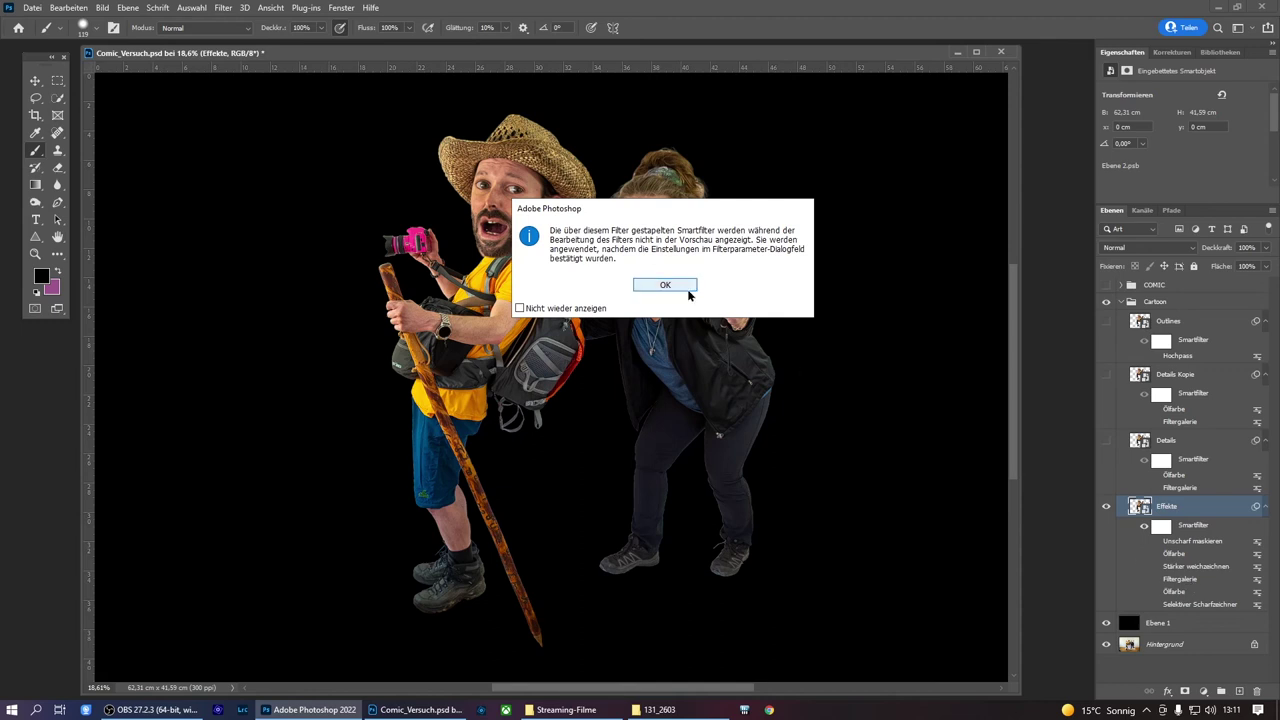
pyautogui.click(536, 307)
pyautogui.click(636, 287)
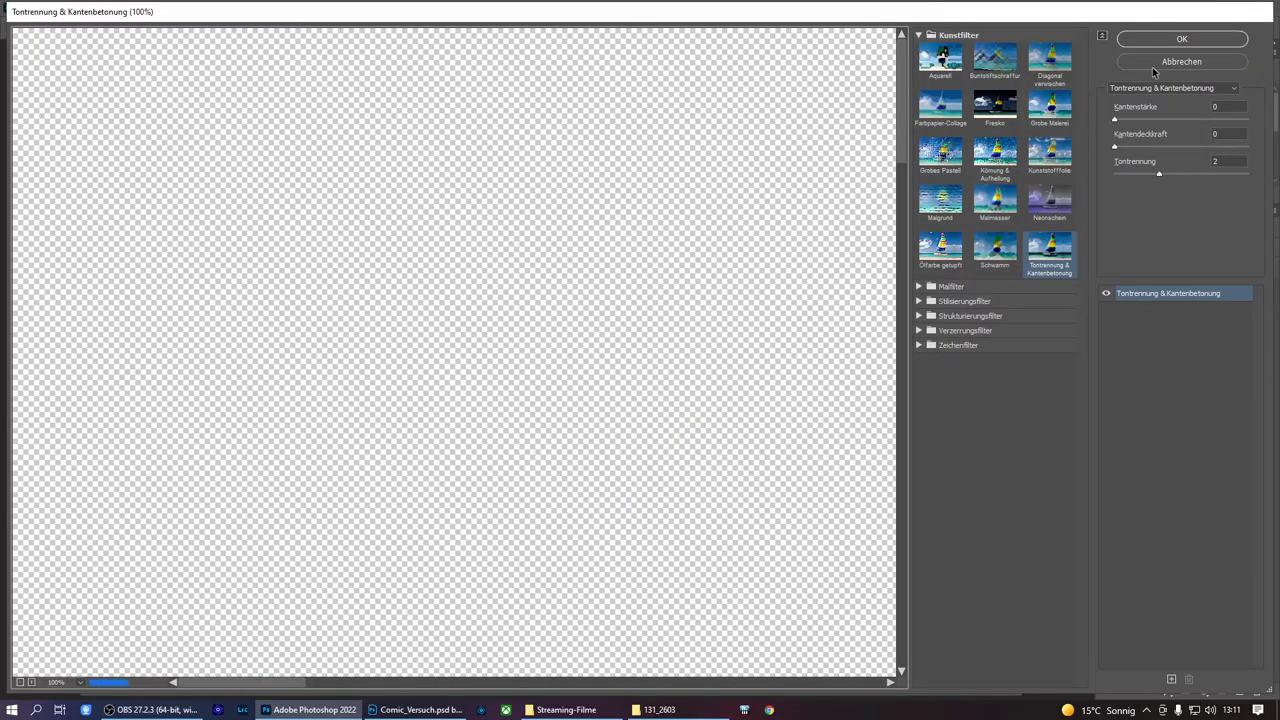
pyautogui.click(1164, 62)
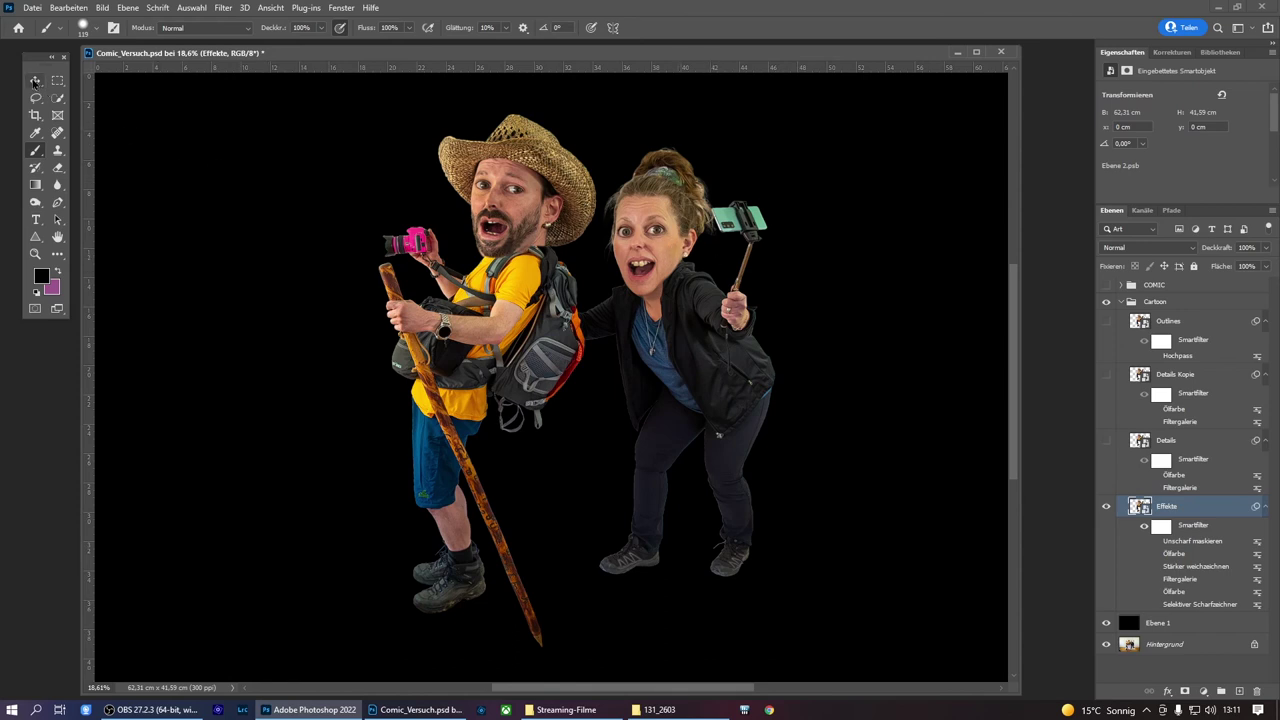
pyautogui.click(35, 80)
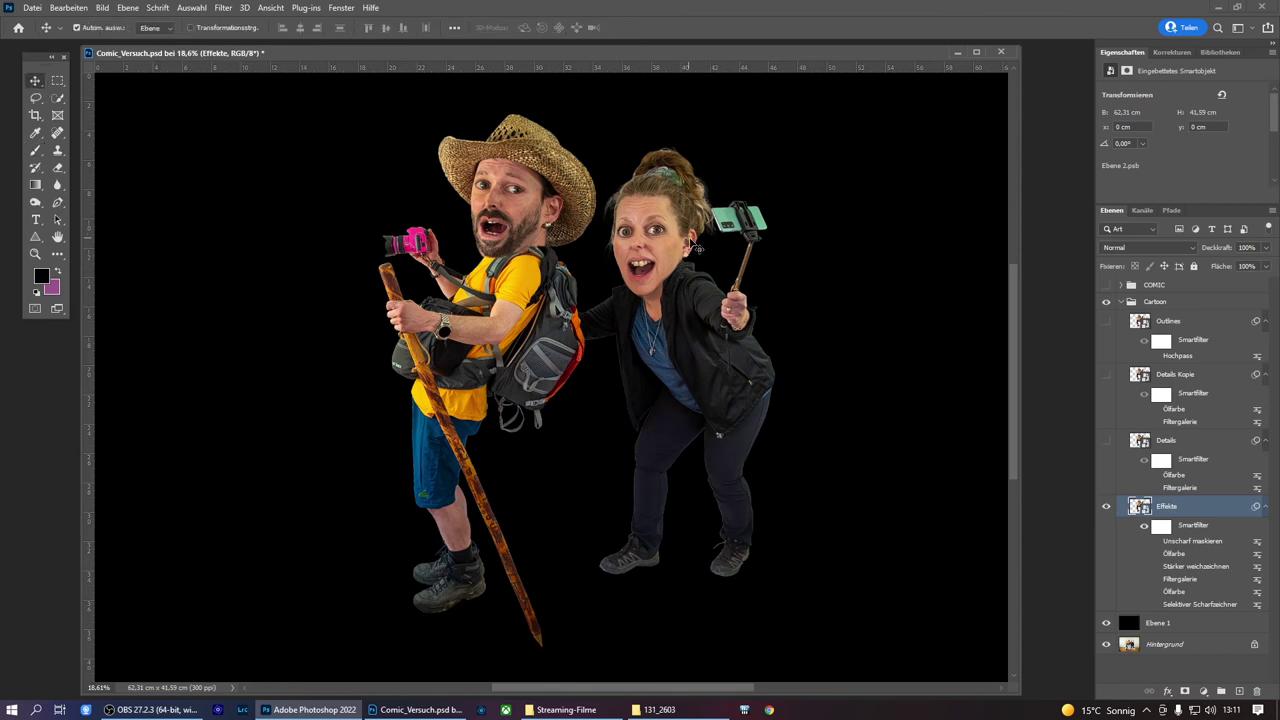
pyautogui.click(68, 7)
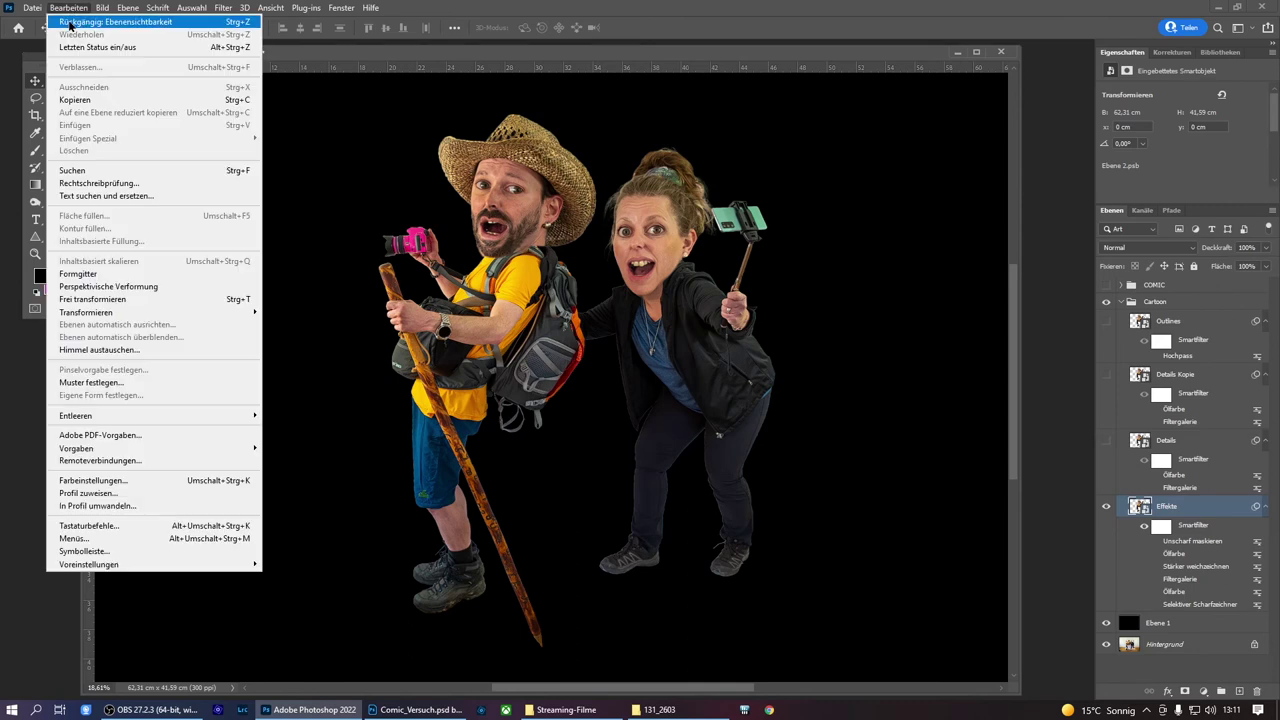
pyautogui.click(537, 63)
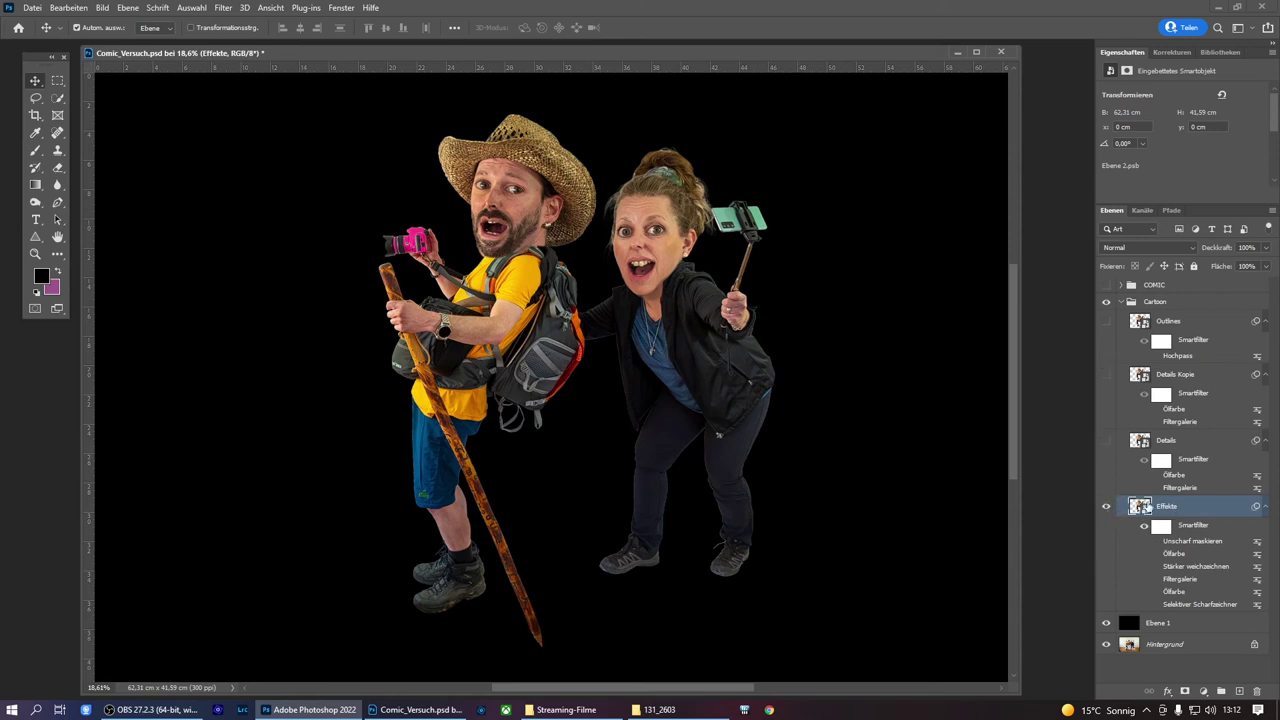
pyautogui.doubleClick(1177, 607)
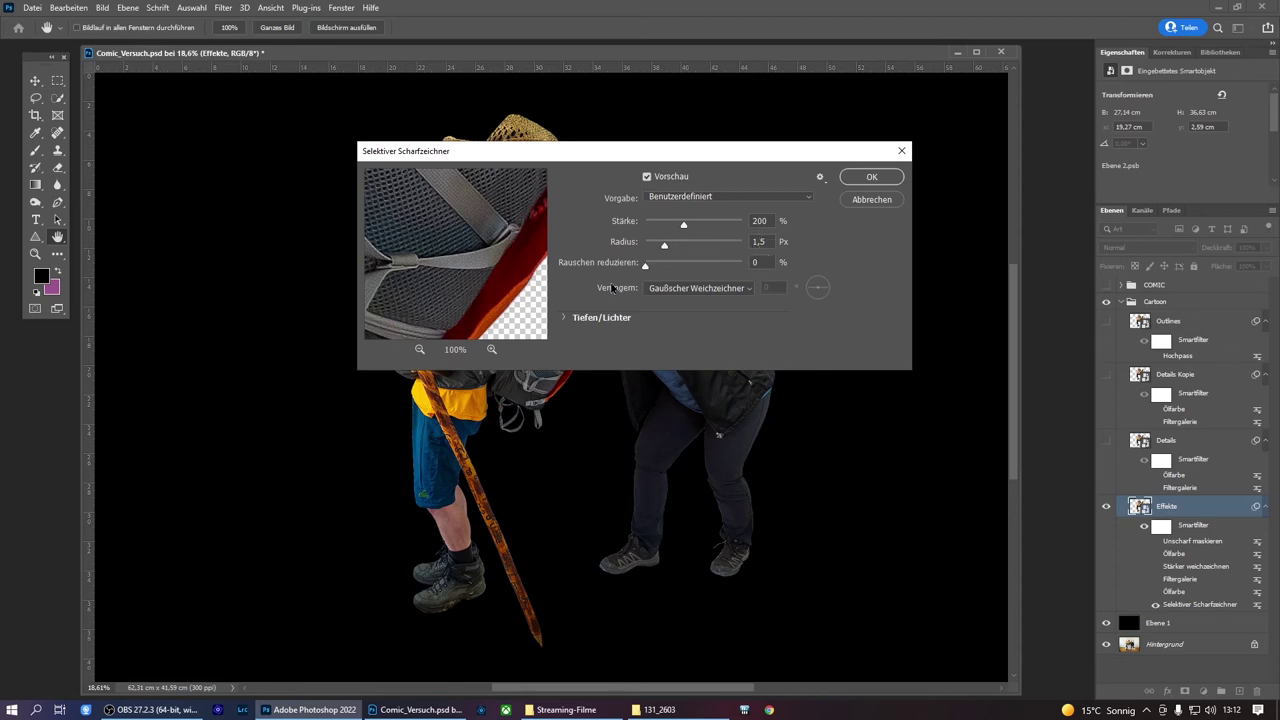
pyautogui.click(698, 290)
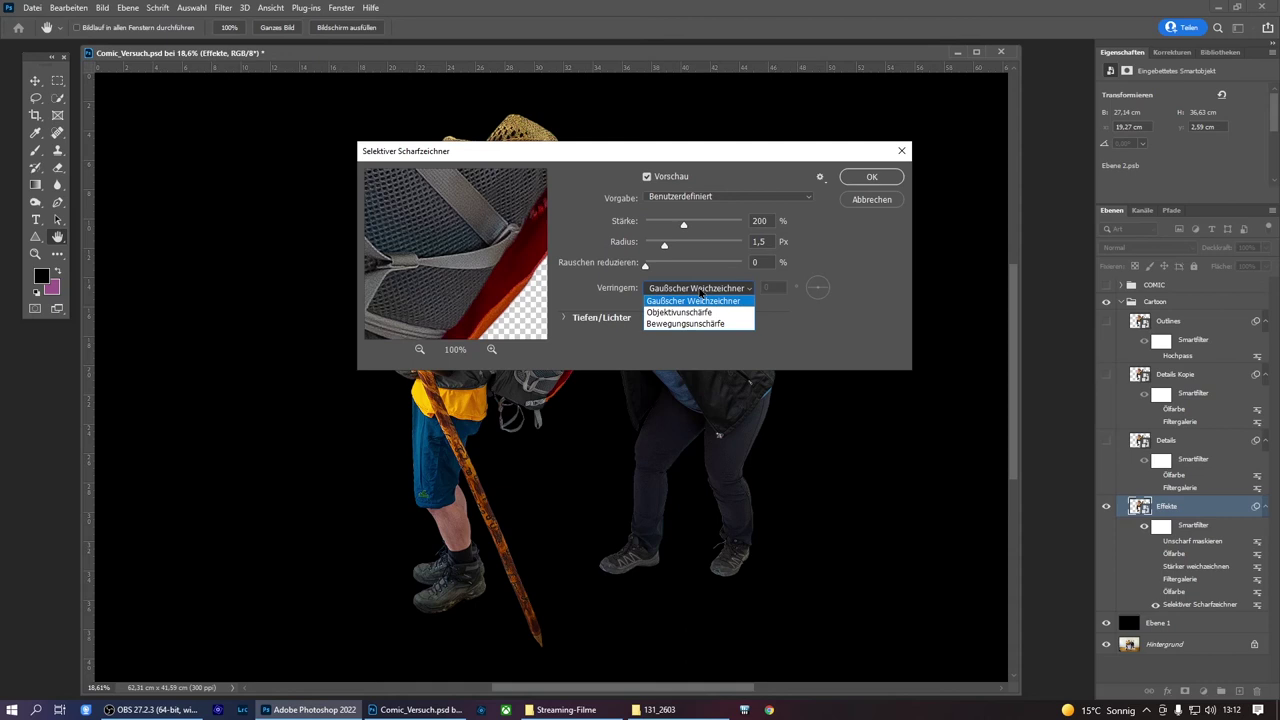
pyautogui.click(697, 303)
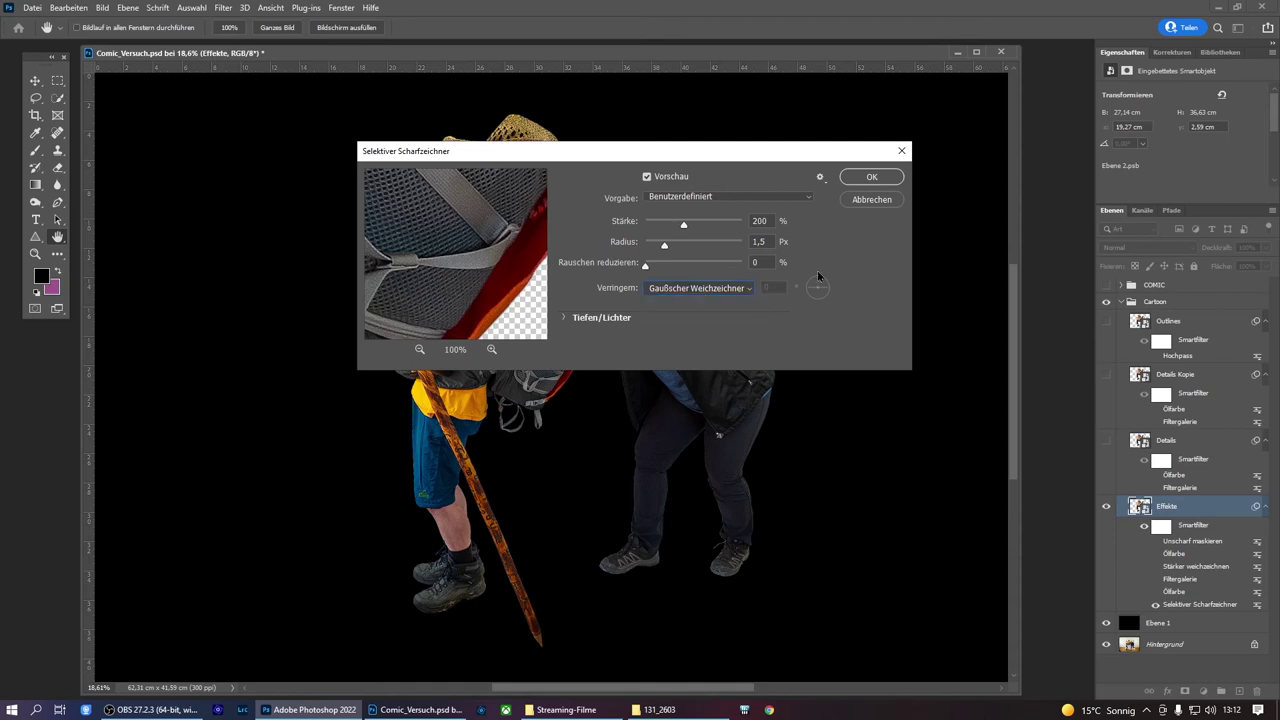
pyautogui.click(872, 178)
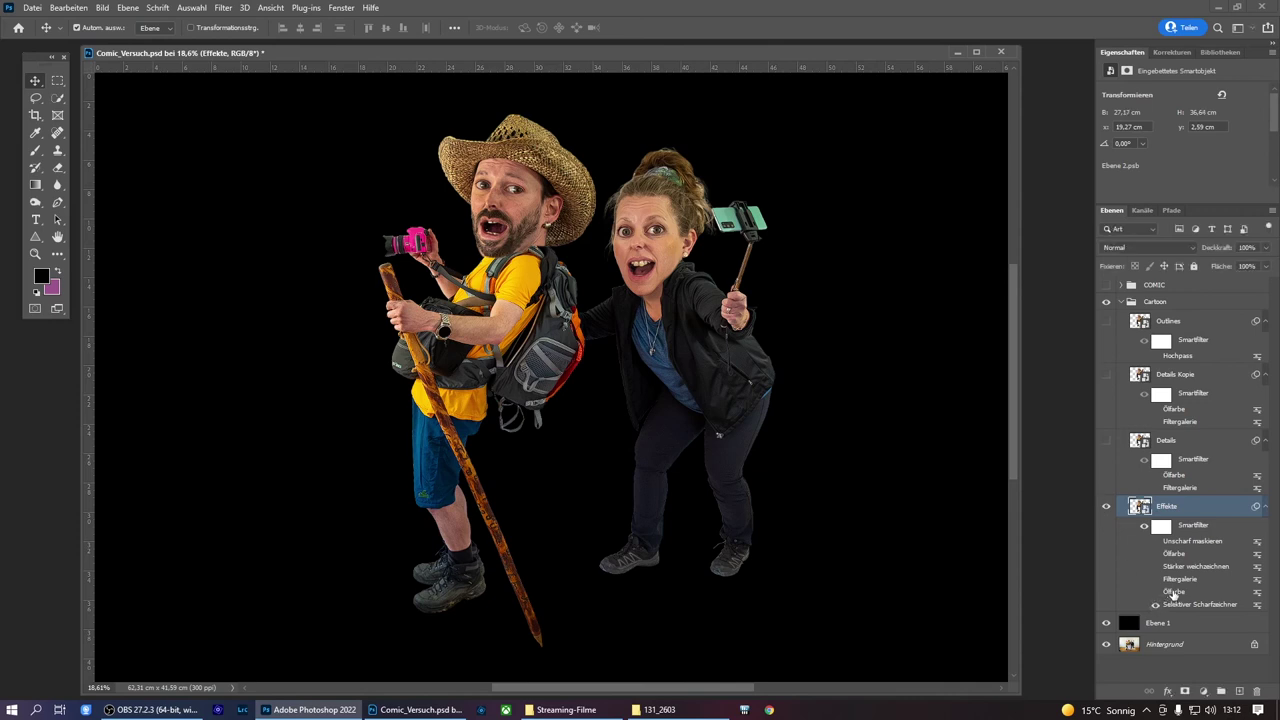
# Re-confirm Effekte's Ölfarbe filter with its lighting option left off
pyautogui.doubleClick(1174, 592)
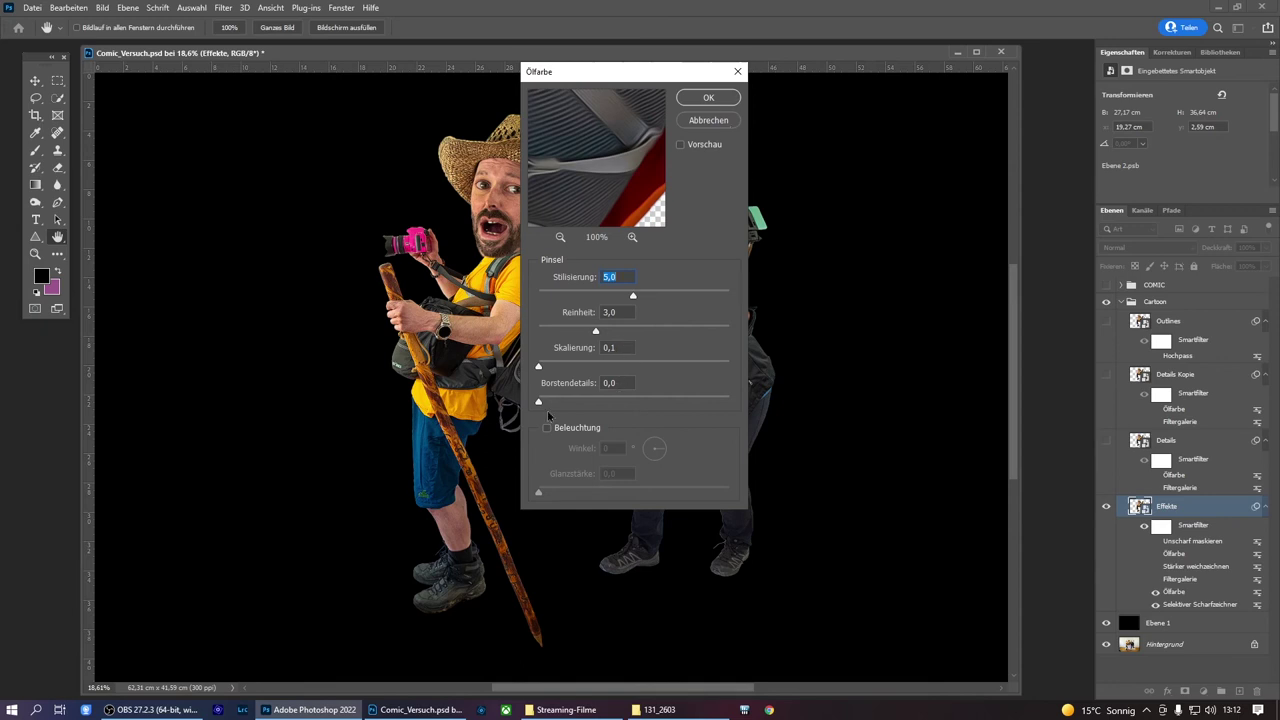
pyautogui.click(546, 429)
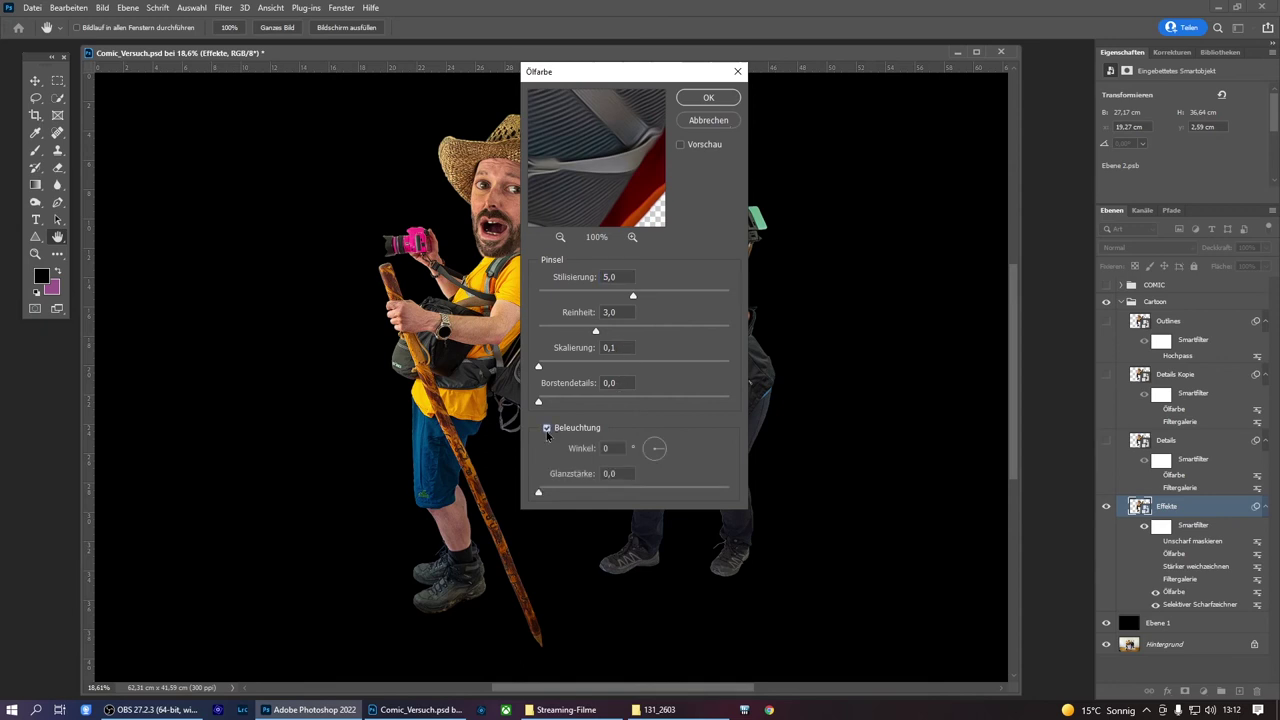
pyautogui.click(546, 428)
pyautogui.click(708, 97)
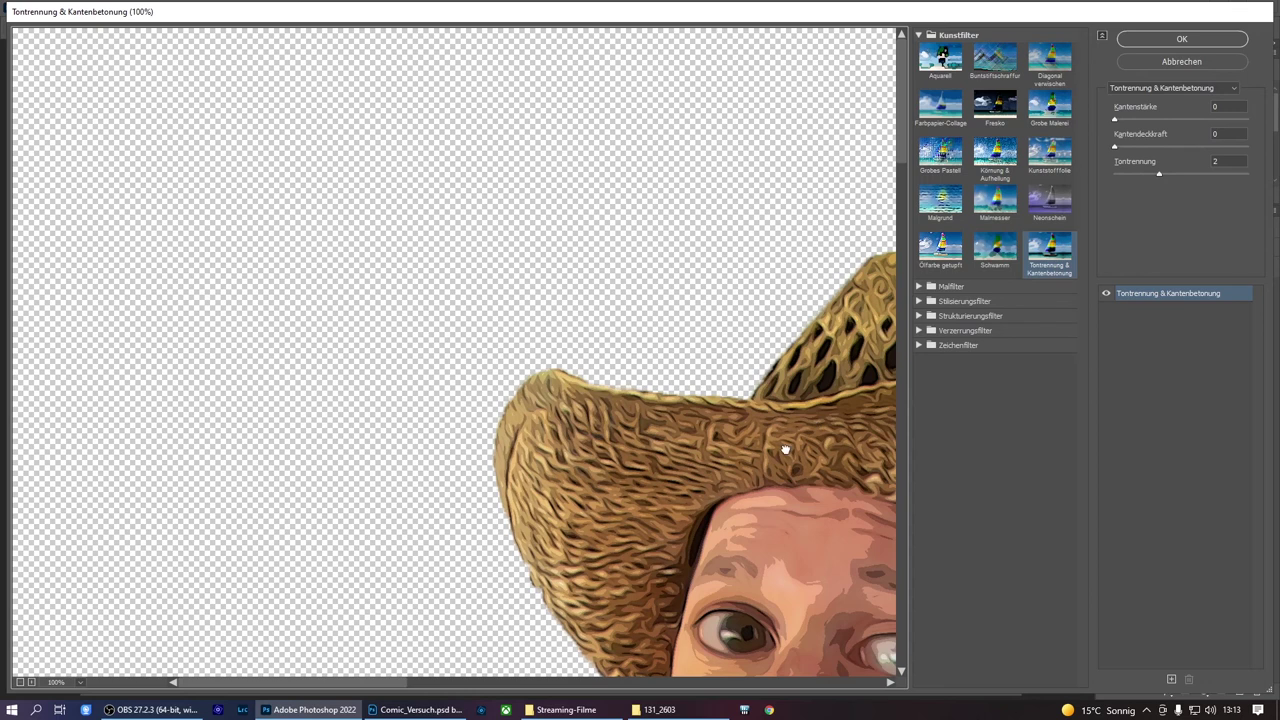
# Pan the Filter Gallery preview to the man's face and raise Tontrennung slightly
pyautogui.moveTo(785, 450); pyautogui.dragTo(551, 223)
pyautogui.moveTo(638, 362); pyautogui.dragTo(543, 274)
pyautogui.moveTo(690, 410); pyautogui.dragTo(606, 317)
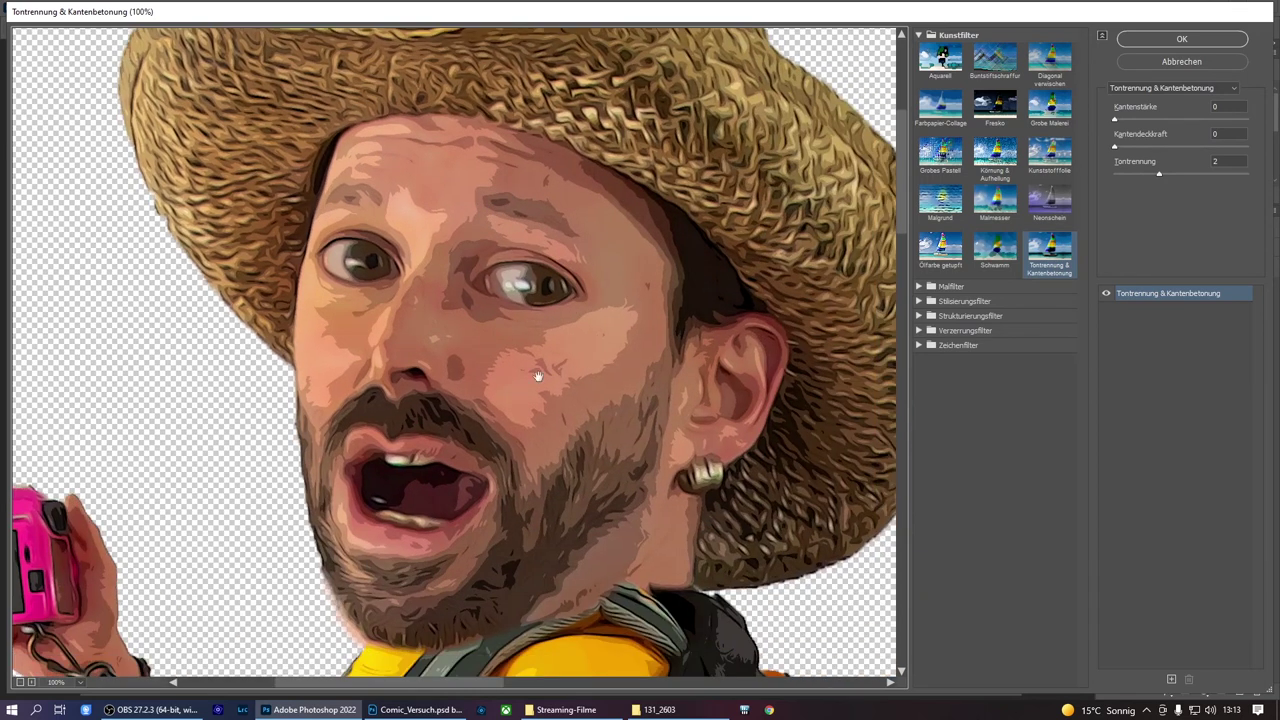
pyautogui.click(1162, 174)
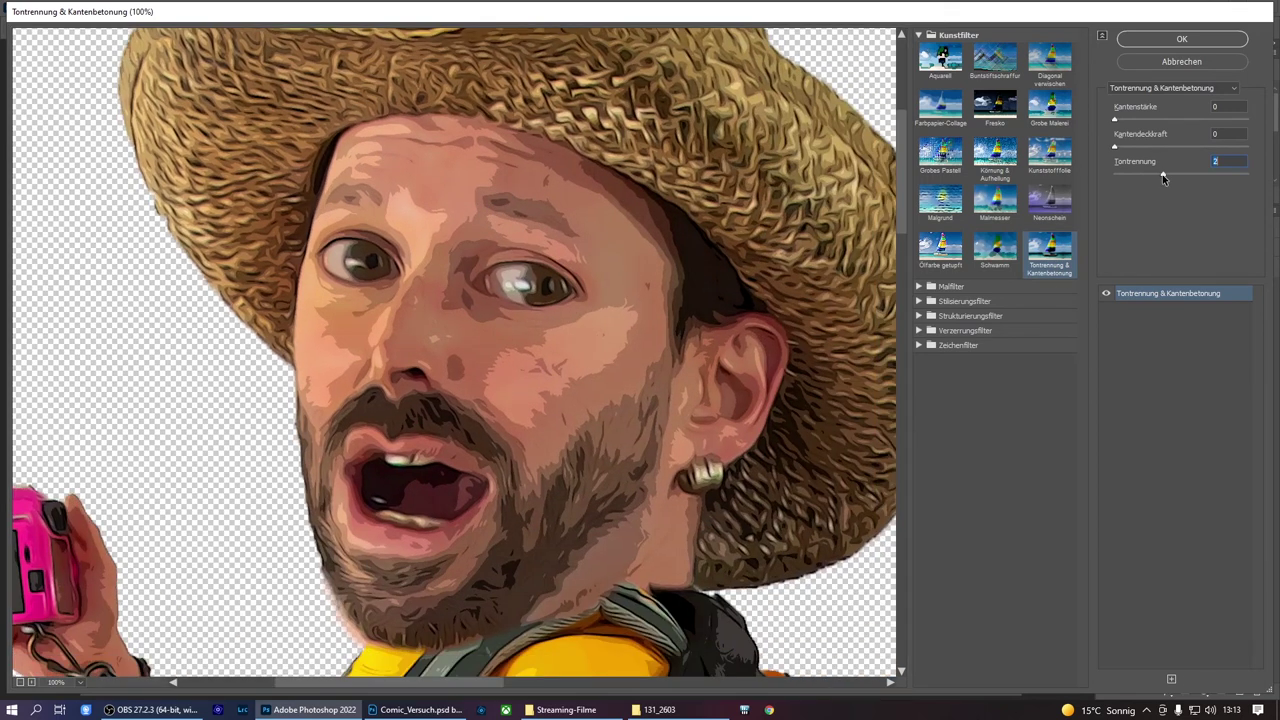
pyautogui.moveTo(1163, 177)
pyautogui.mouseDown()
pyautogui.moveTo(1182, 177)
pyautogui.moveTo(1168, 177)
pyautogui.mouseUp()
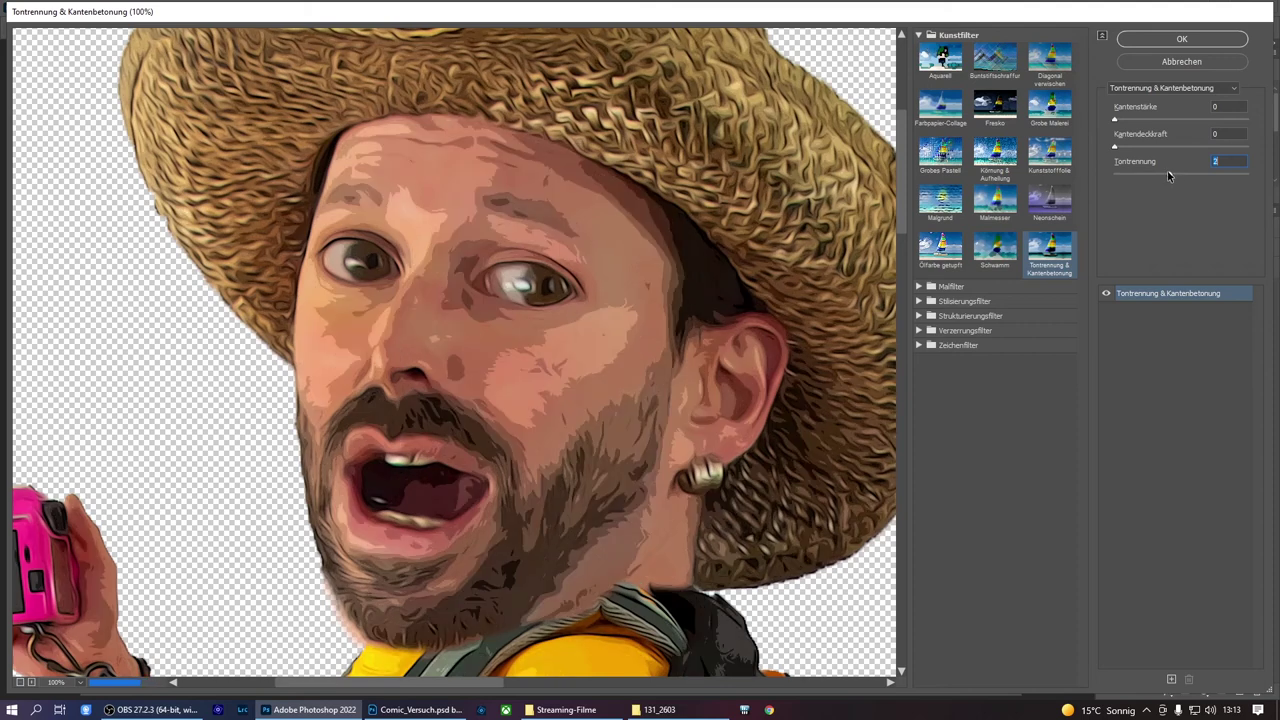
# Apply the gallery, re-enable Stärker weichzeichnen, and re-confirm Ölfarbe and Unscharf maskieren (140%, 5,0 px, 35)
pyautogui.click(1182, 39)
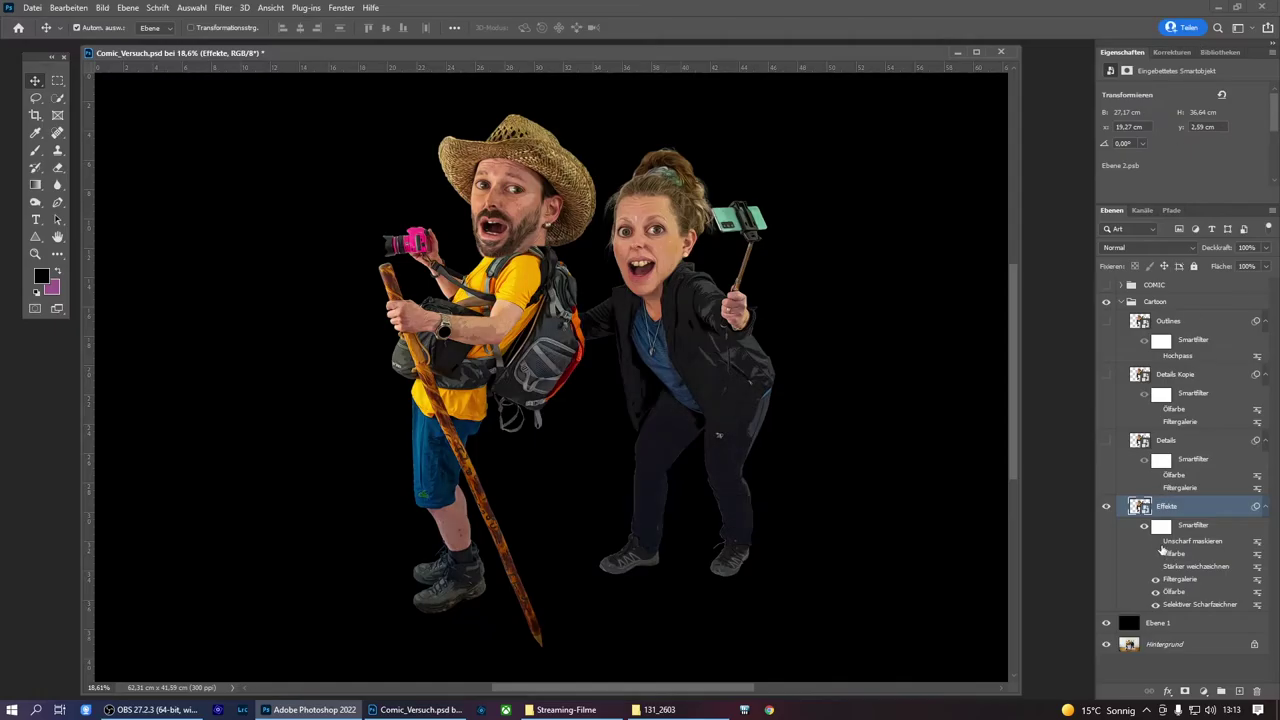
pyautogui.click(1156, 566)
pyautogui.hotkey('ctrl', 'alt', 'f')
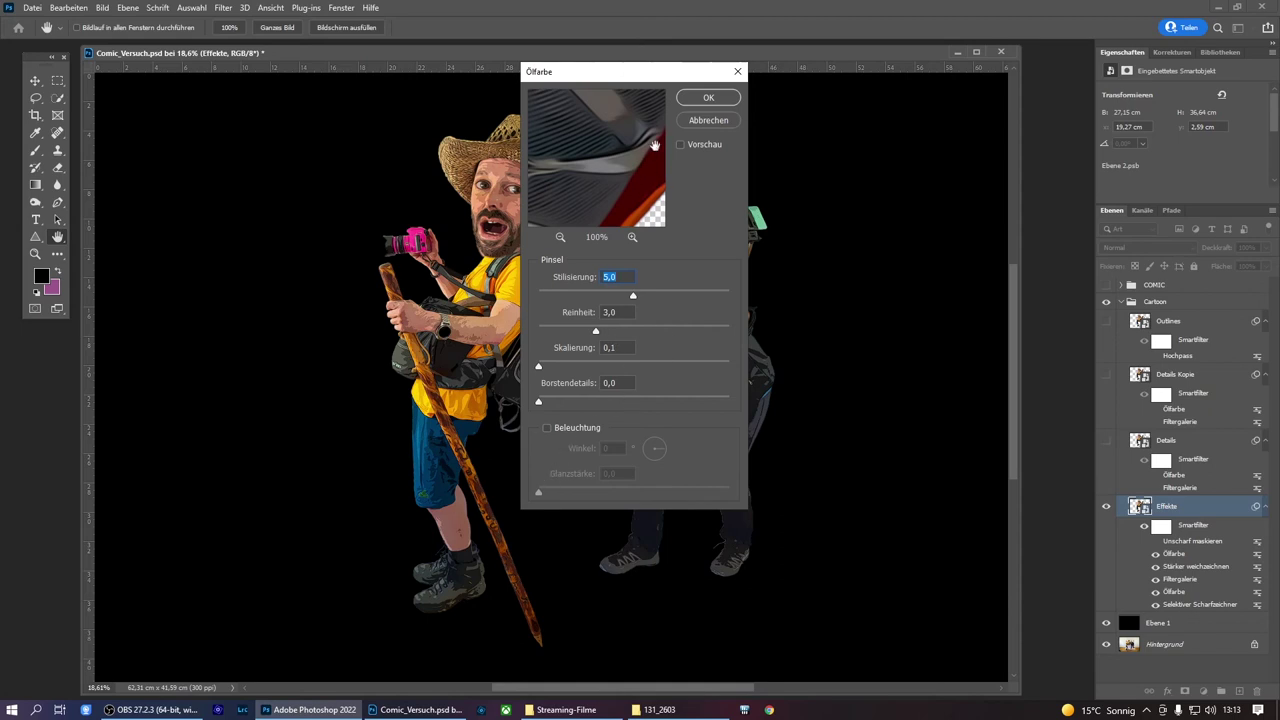
pyautogui.click(712, 100)
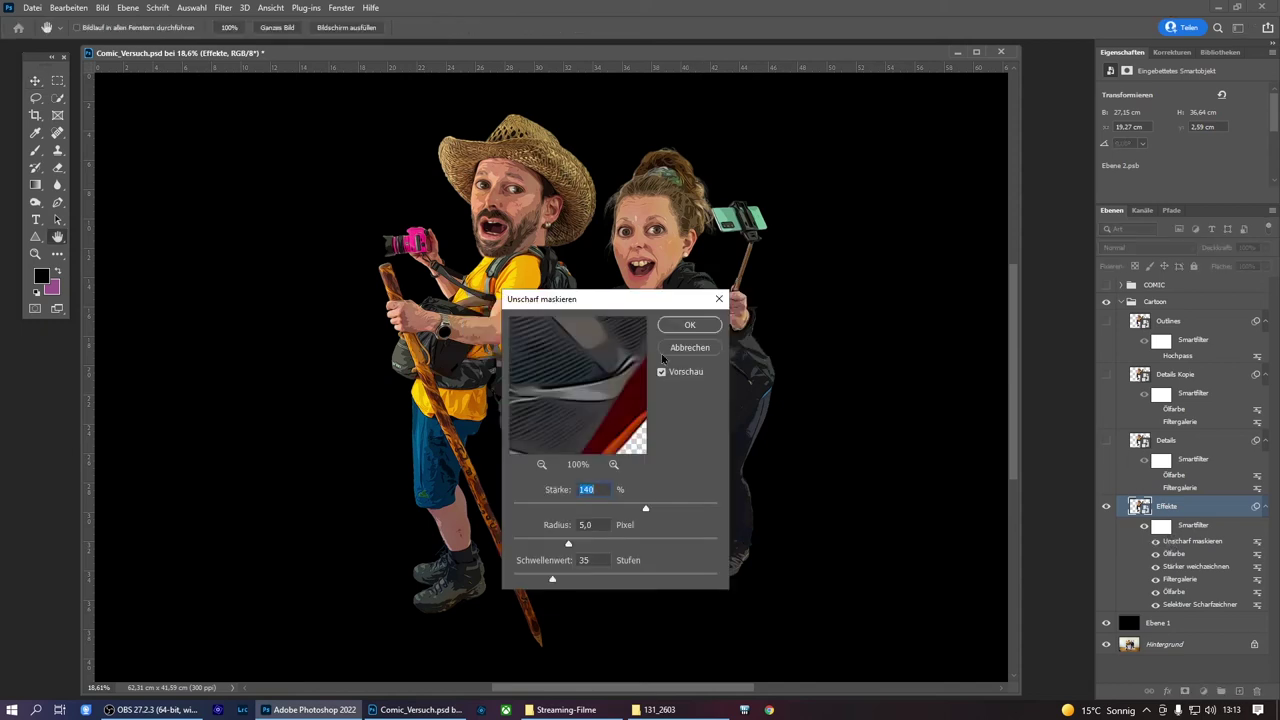
pyautogui.moveTo(578, 388); pyautogui.dragTo(573, 386)
pyautogui.click(683, 330)
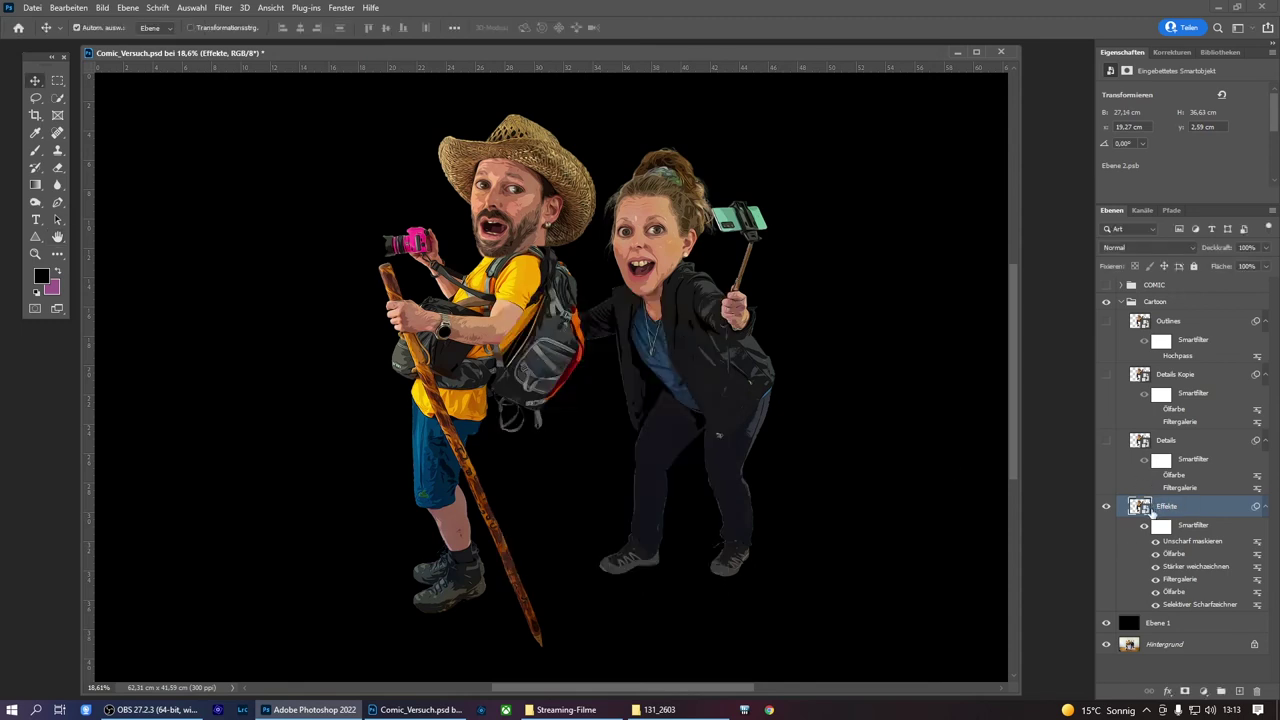
# Show Details and keep its Tontrennung & Kantenbetonung at edge 4, intensity 5, posterization 6
pyautogui.click(1106, 442)
pyautogui.click(1182, 489)
pyautogui.doubleClick(1182, 488)
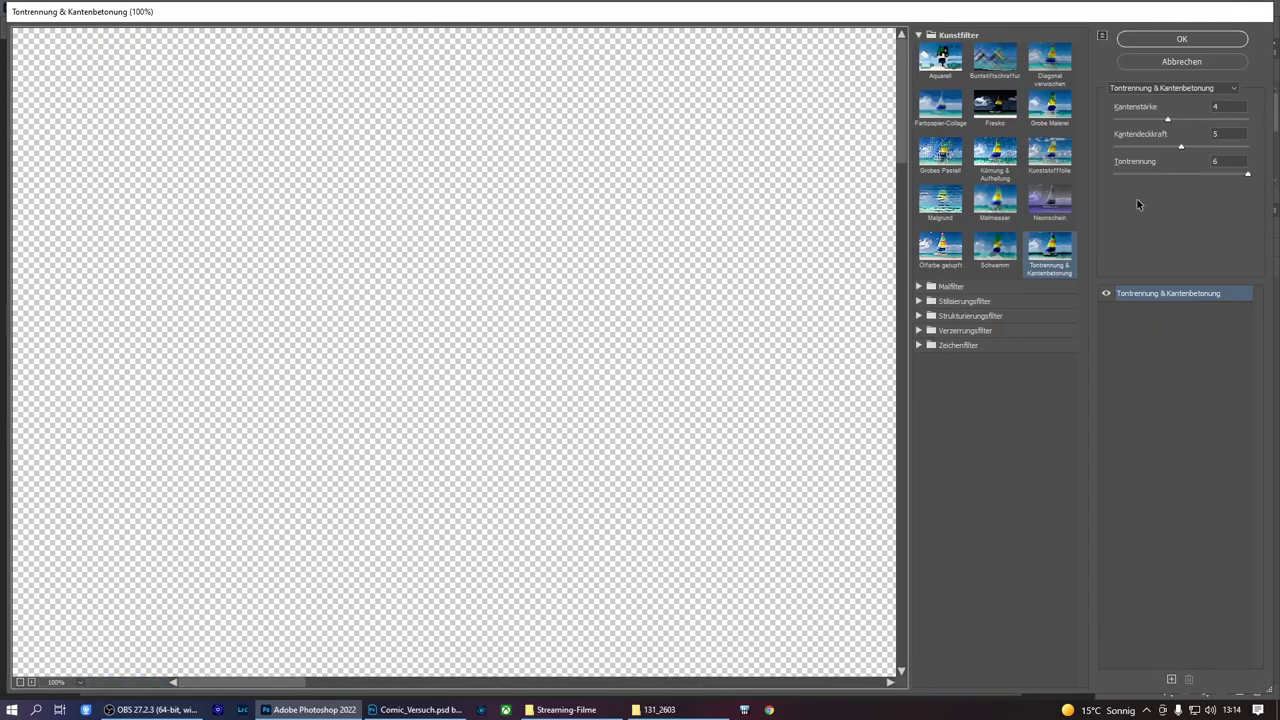
pyautogui.moveTo(779, 441); pyautogui.dragTo(500, 176)
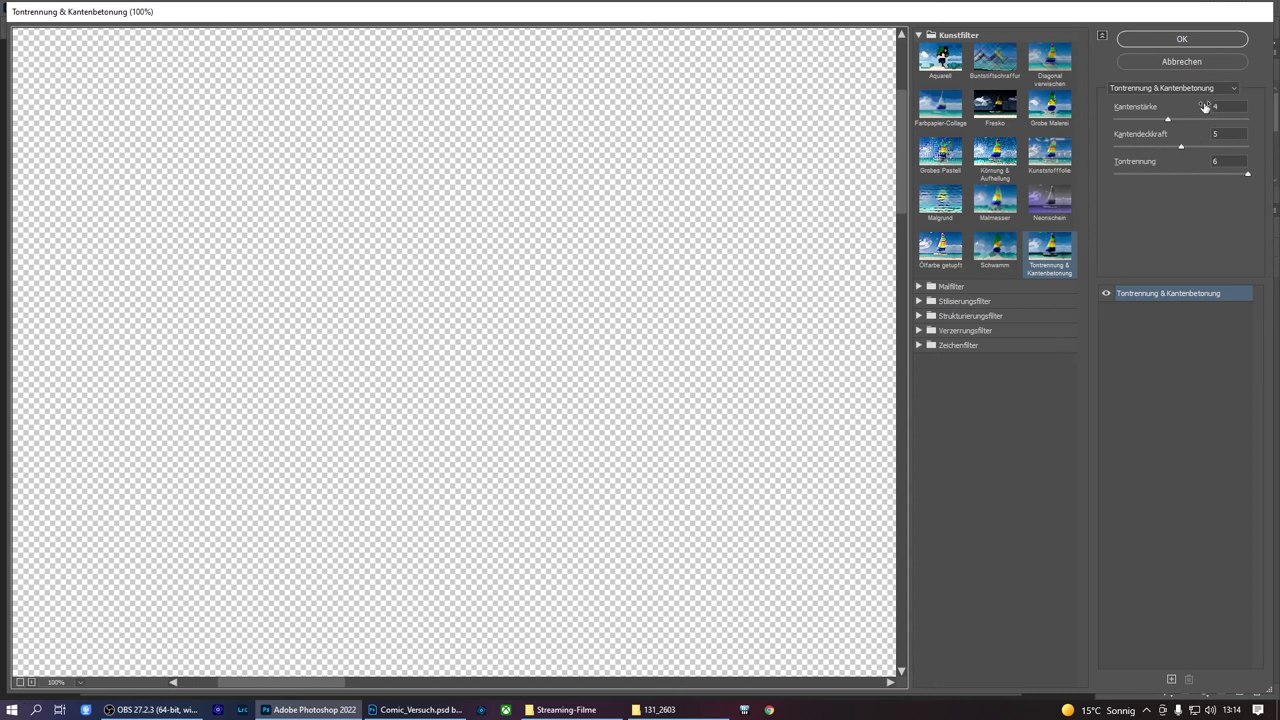
pyautogui.click(1186, 44)
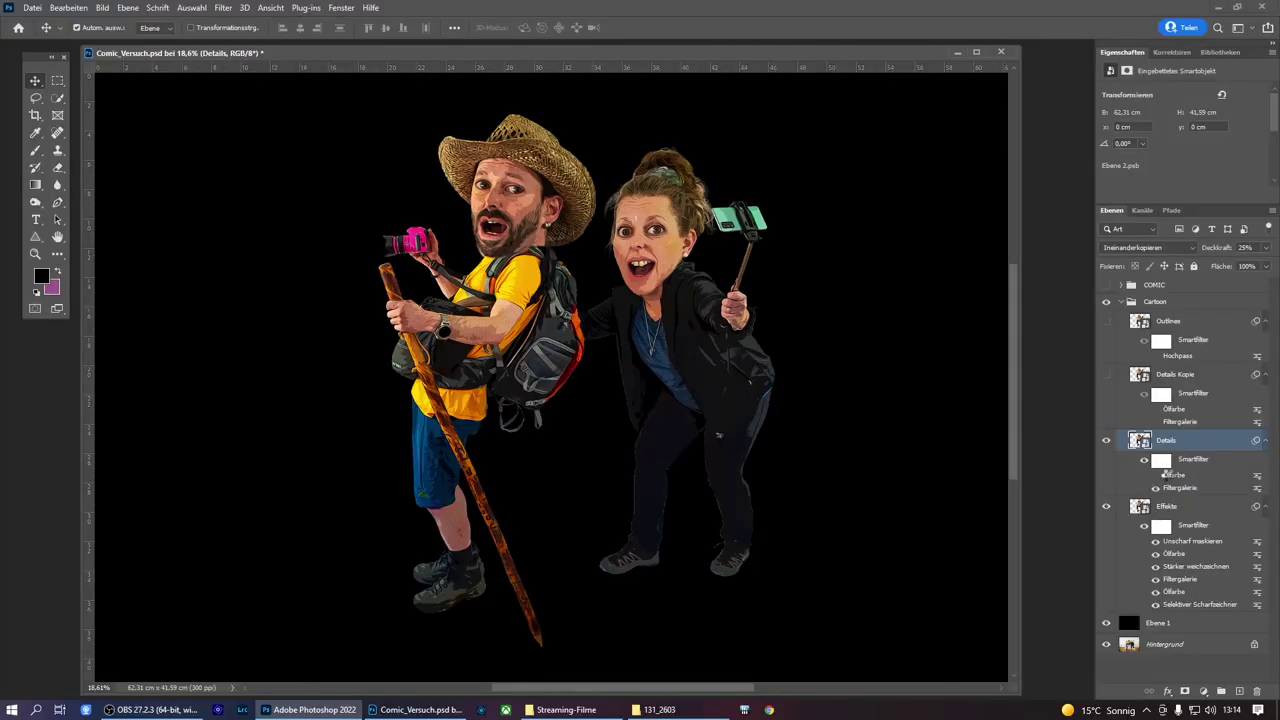
# Re-confirm the Details layer's Ölfarbe filter and keep its Ineinanderkopieren blend mode
pyautogui.doubleClick(1170, 475)
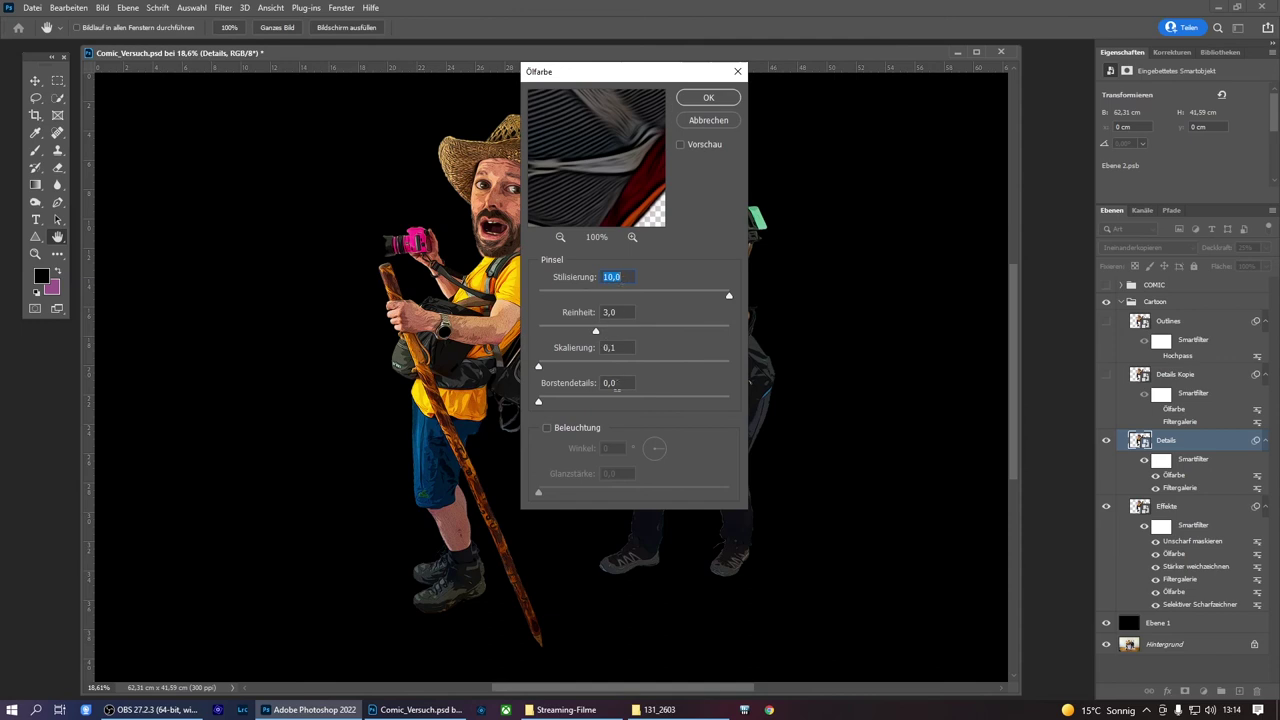
pyautogui.click(718, 100)
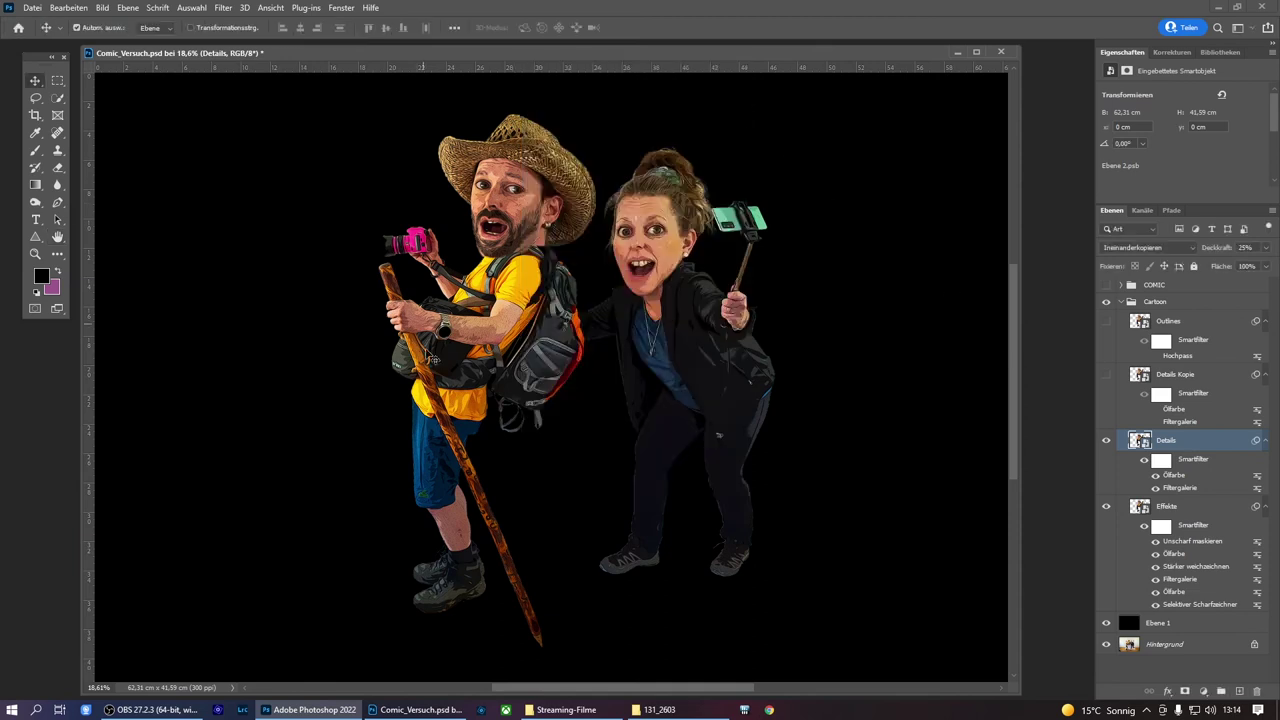
pyautogui.click(1192, 250)
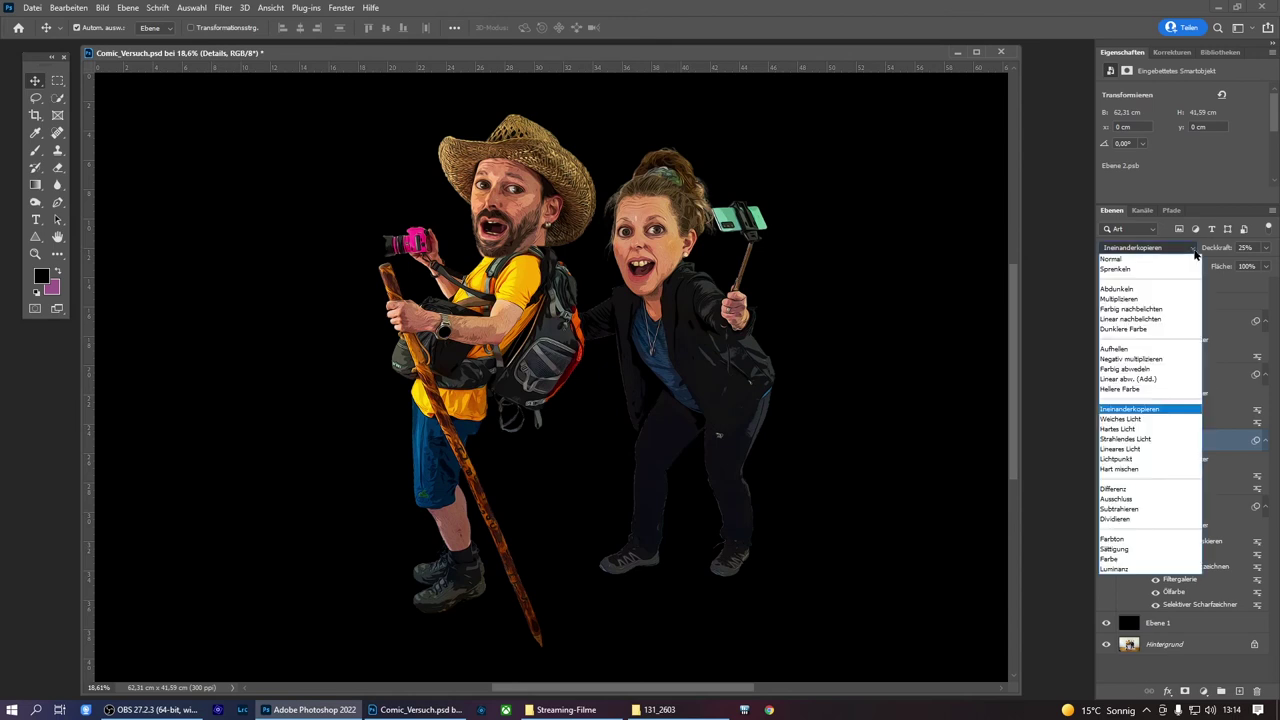
pyautogui.click(1133, 410)
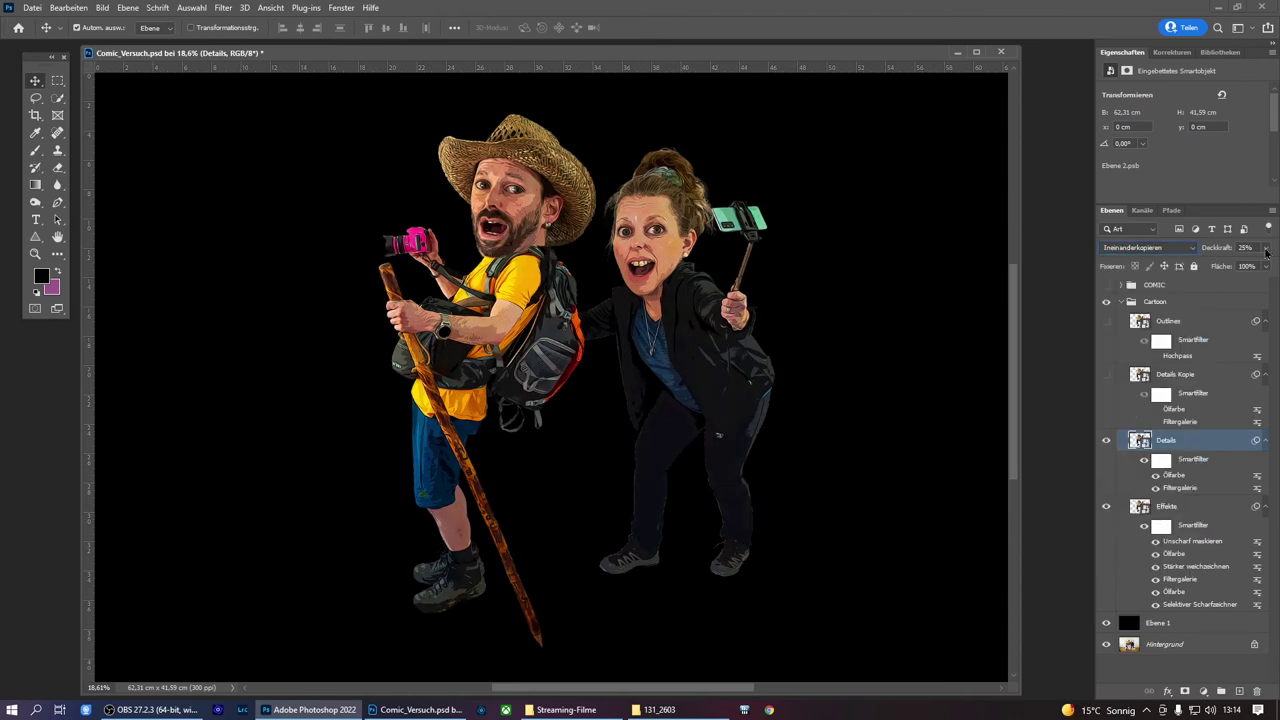
# Set the Details layer opacity to about 29% and select Details Kopie
pyautogui.click(1266, 248)
pyautogui.moveTo(1226, 266); pyautogui.dragTo(1270, 263)
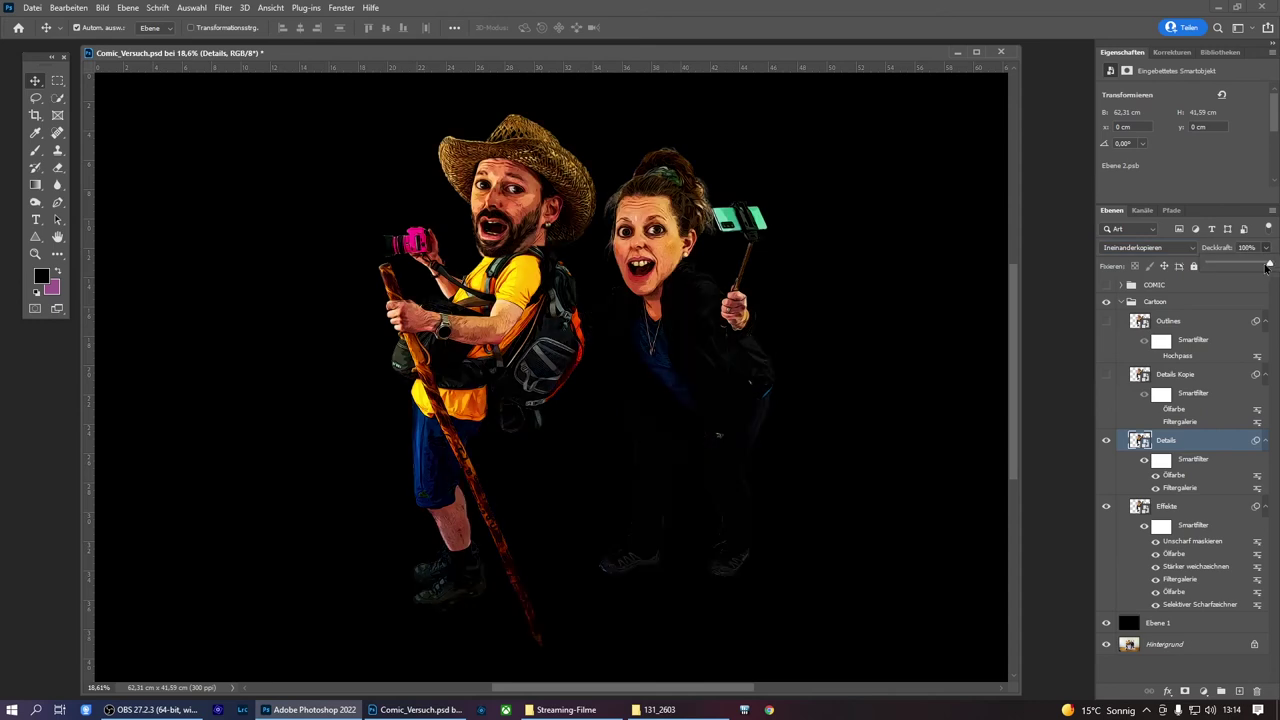
pyautogui.moveTo(1270, 266); pyautogui.dragTo(1231, 262)
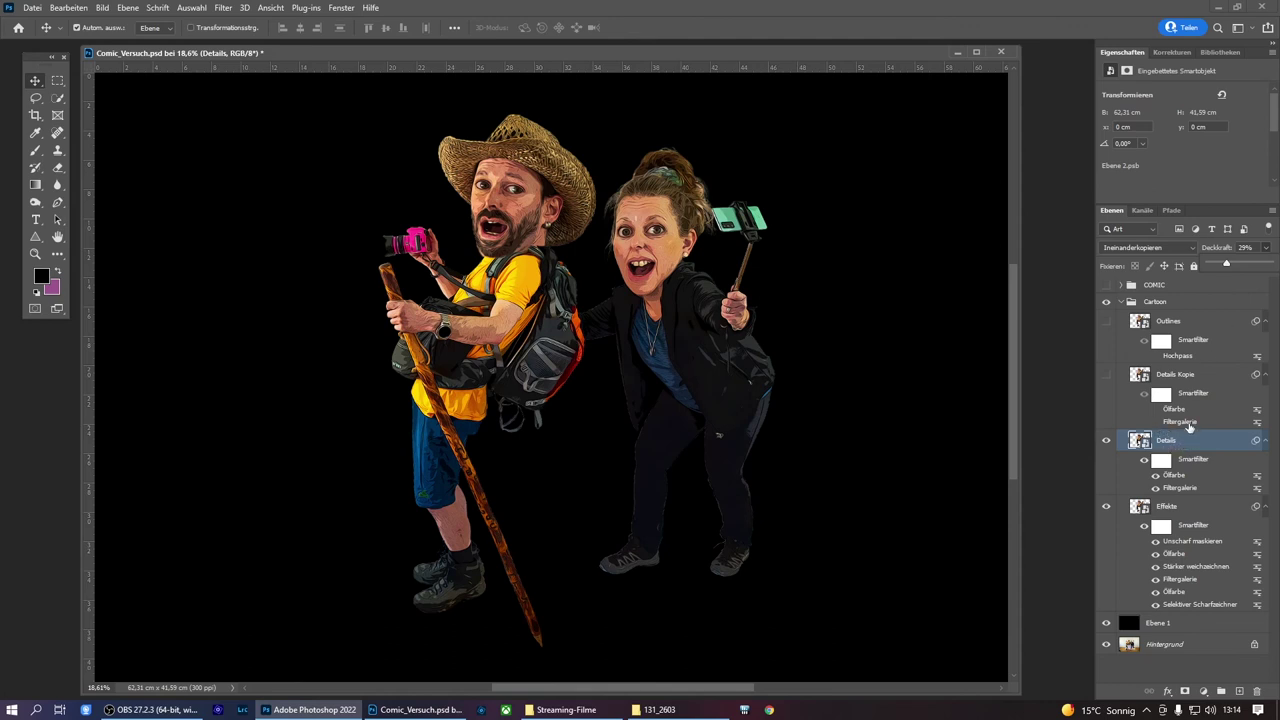
pyautogui.click(1163, 378)
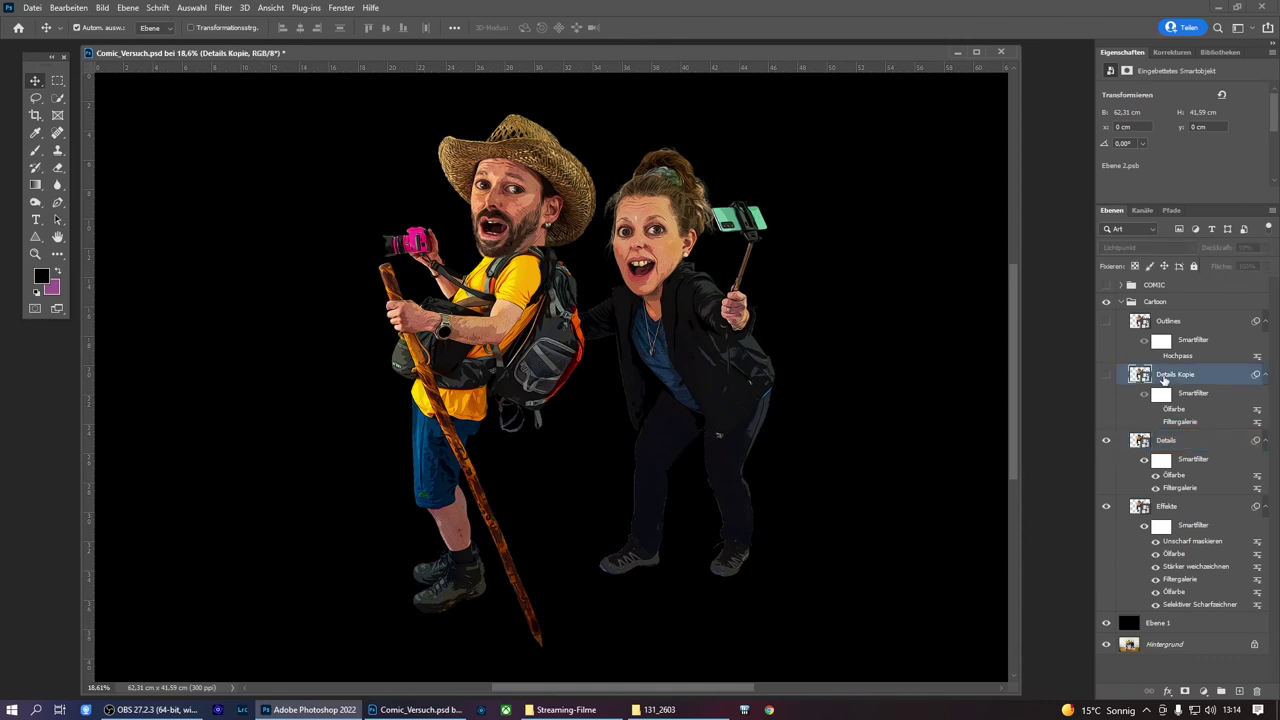
# Show Details Kopie and re-confirm its Filtergalerie, previewing the man's face at 50% zoom
pyautogui.click(1106, 374)
pyautogui.doubleClick(1178, 422)
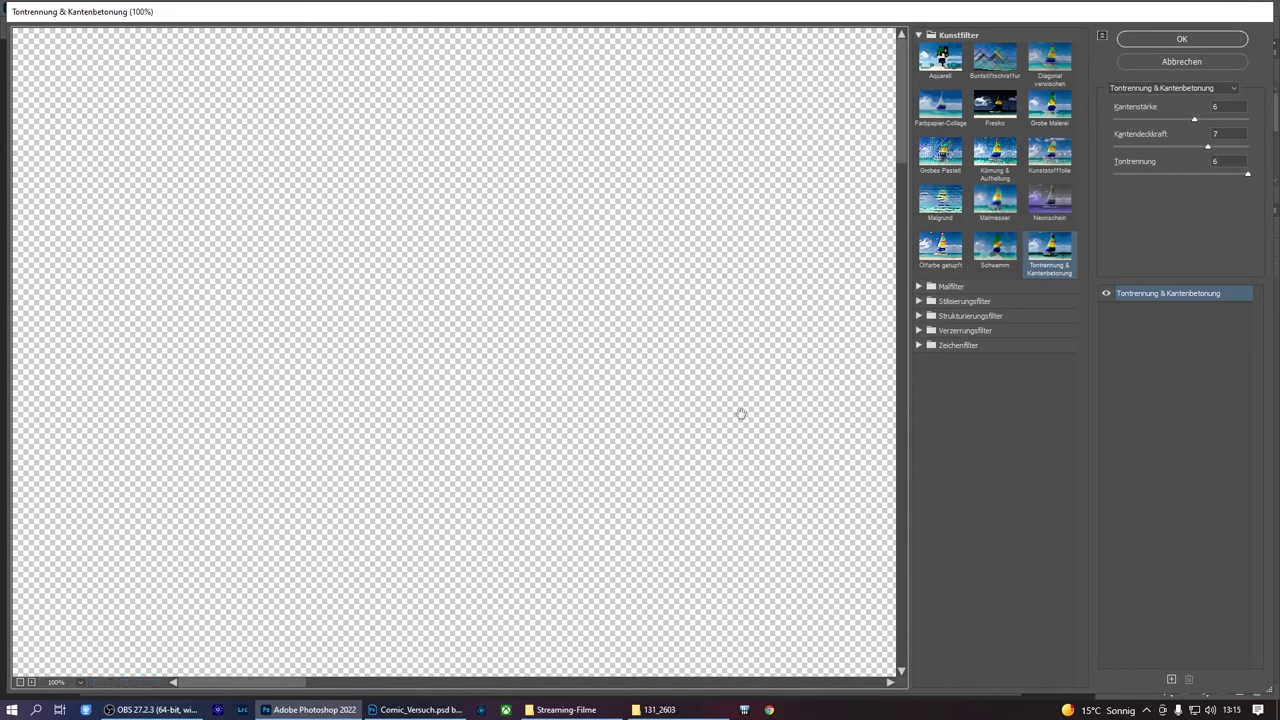
pyautogui.click(20, 682)
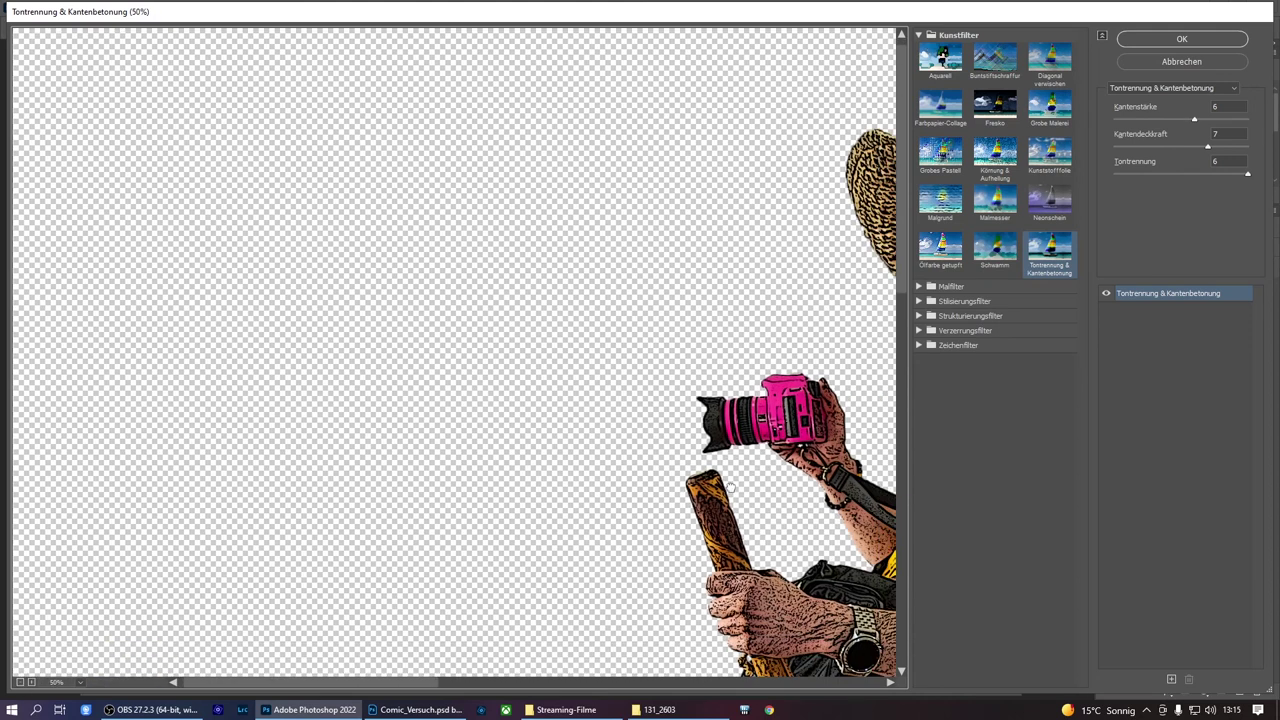
pyautogui.click(20, 684)
pyautogui.moveTo(765, 215); pyautogui.dragTo(595, 395)
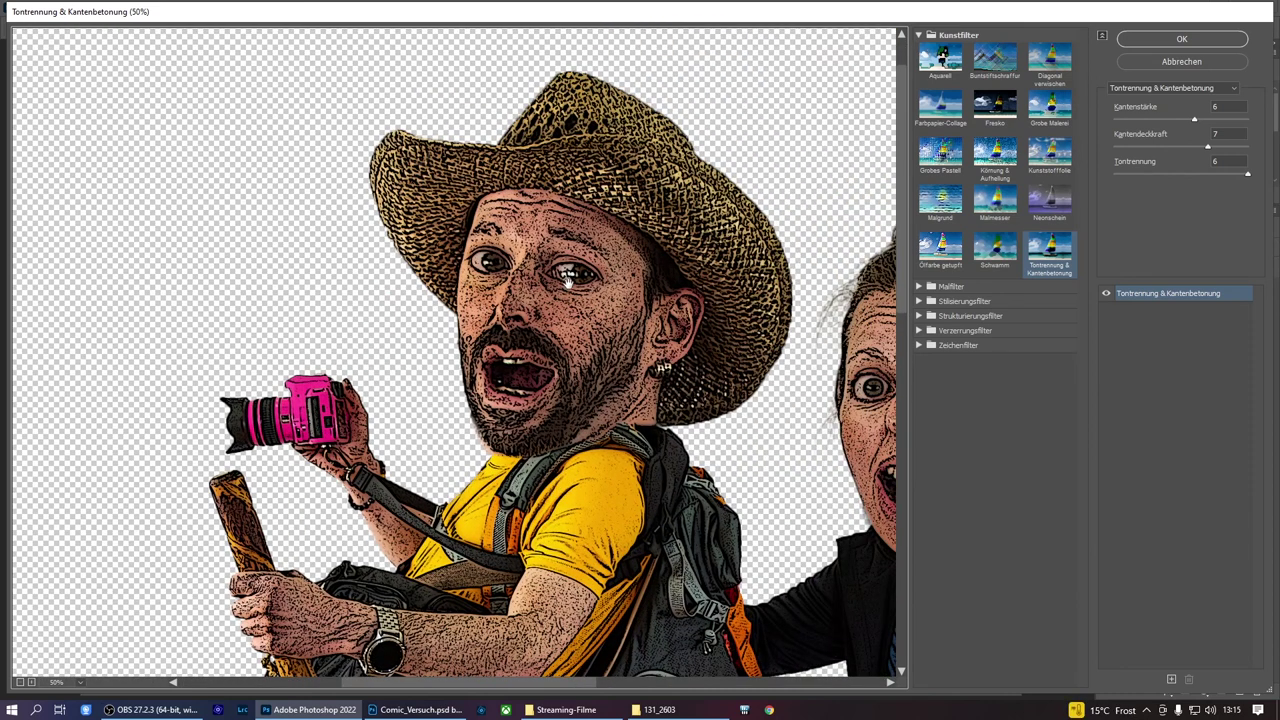
pyautogui.click(1165, 42)
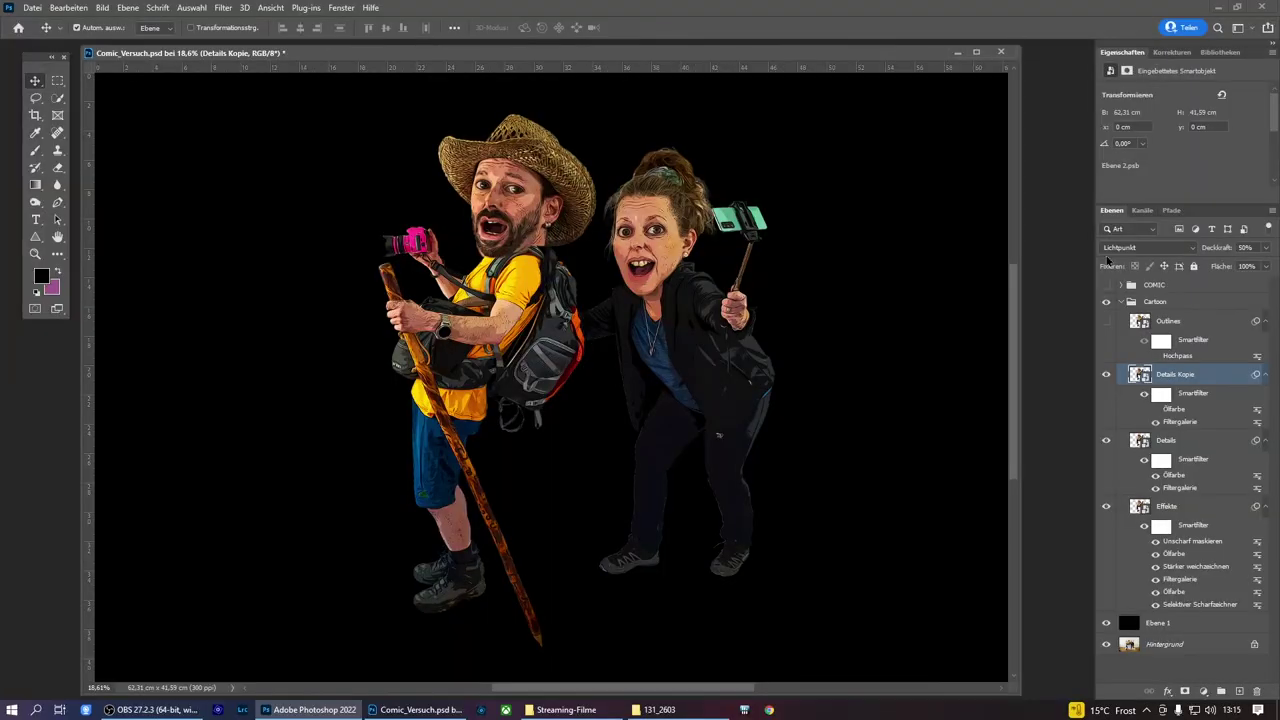
# Re-confirm Details Kopie's Ölfarbe and set it to Lichtpunkt blending at 50% opacity
pyautogui.doubleClick(1172, 409)
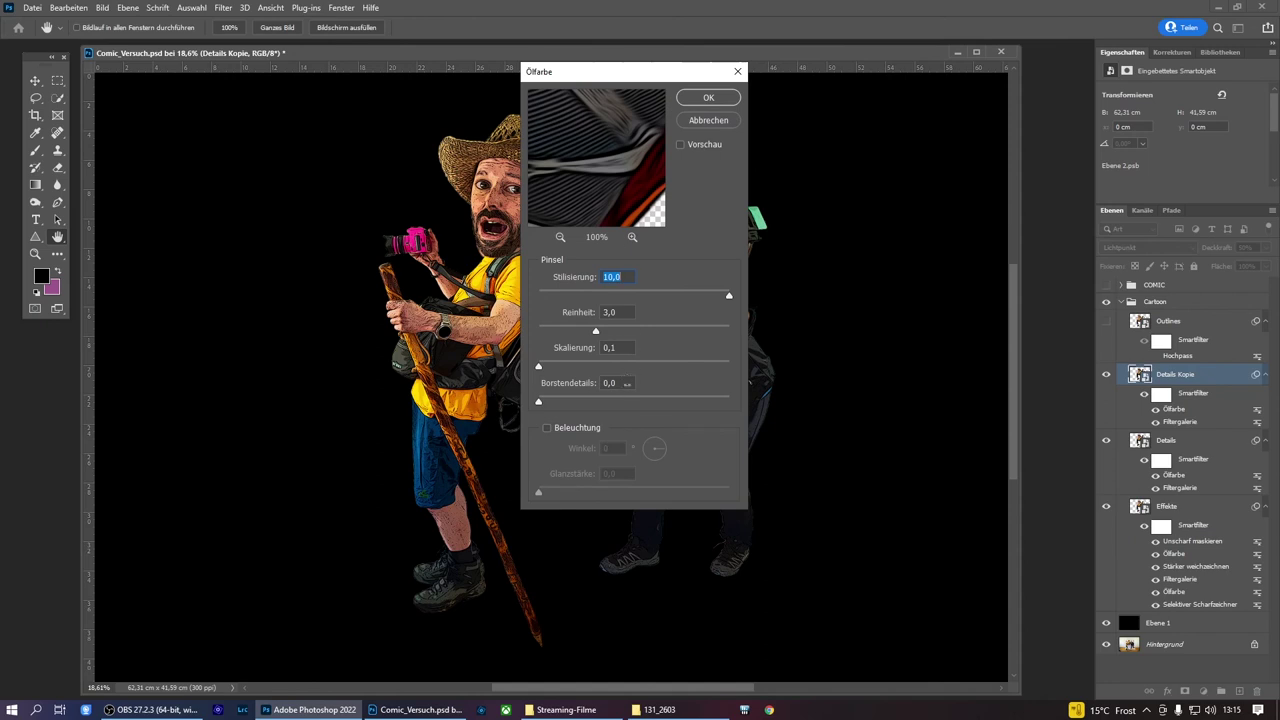
pyautogui.click(703, 97)
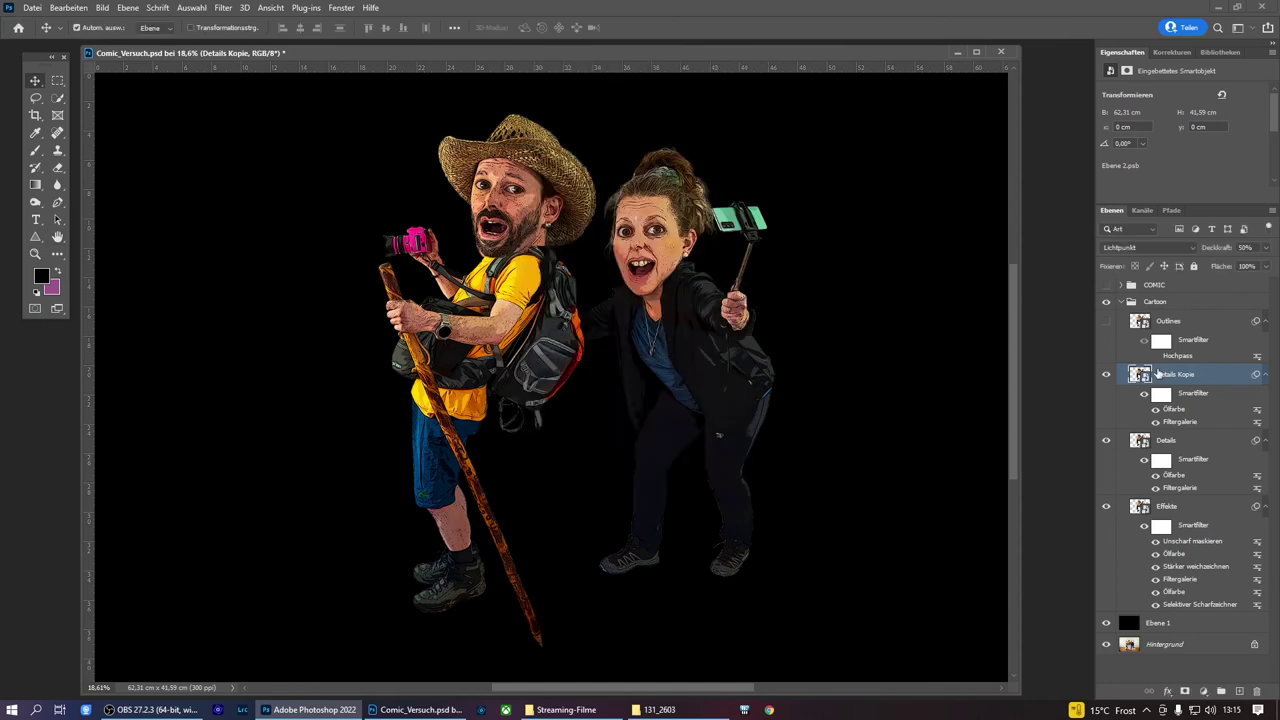
pyautogui.click(1150, 247)
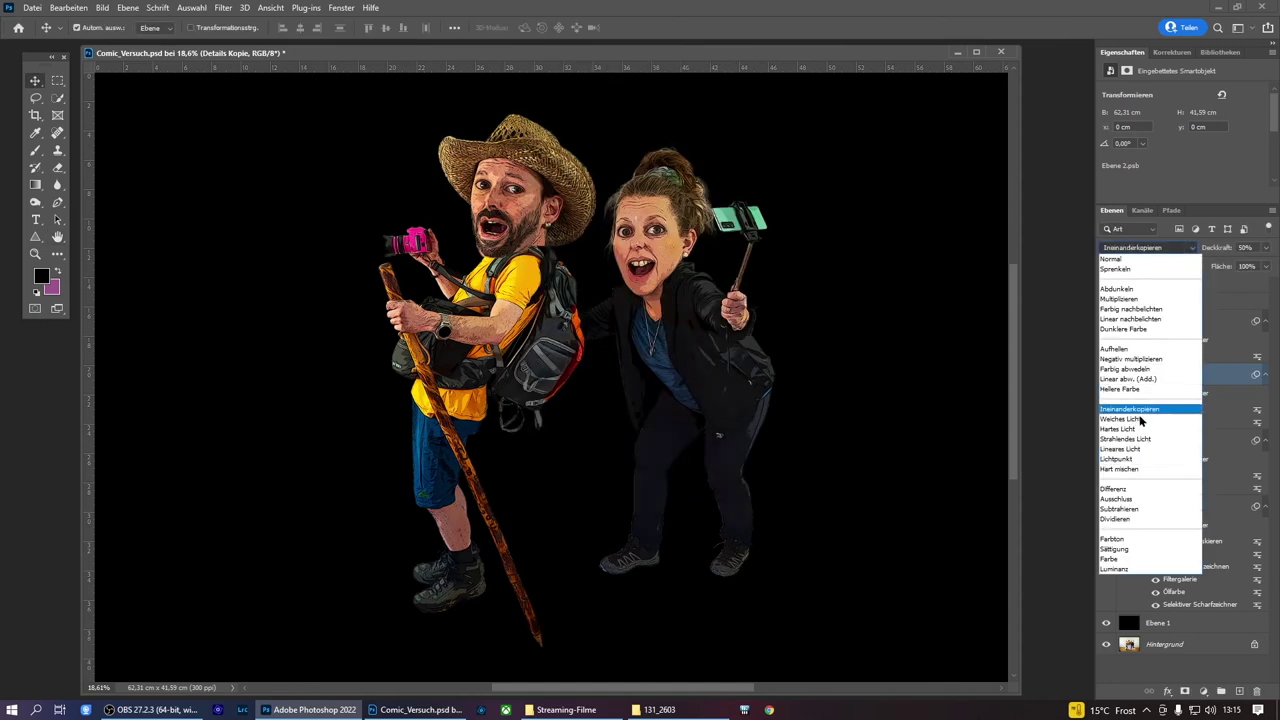
pyautogui.click(1124, 460)
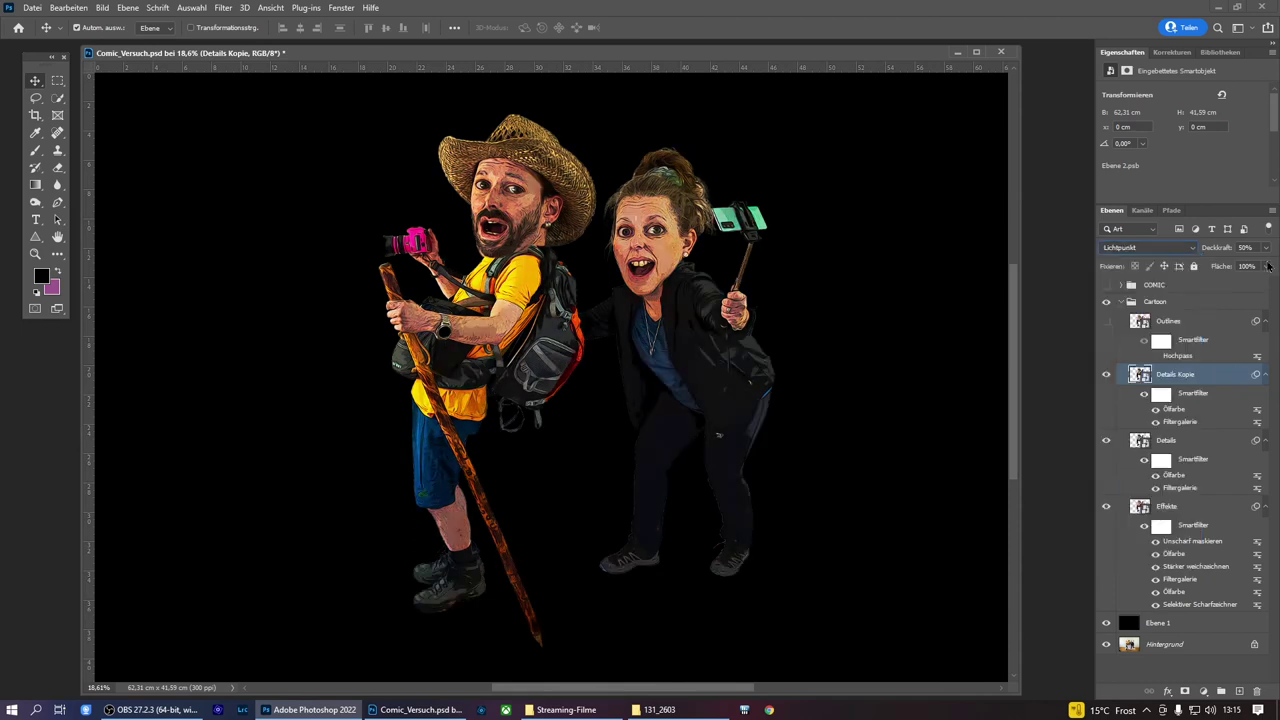
pyautogui.click(1266, 249)
pyautogui.moveTo(1240, 264)
pyautogui.mouseDown()
pyautogui.moveTo(1269, 264)
pyautogui.moveTo(1222, 269)
pyautogui.moveTo(1240, 270)
pyautogui.mouseUp()
# Show the Outlines layer and raise its Hochpass radius from 2,0 to 8,6 pixels
pyautogui.click(1169, 322)
pyautogui.click(1105, 322)
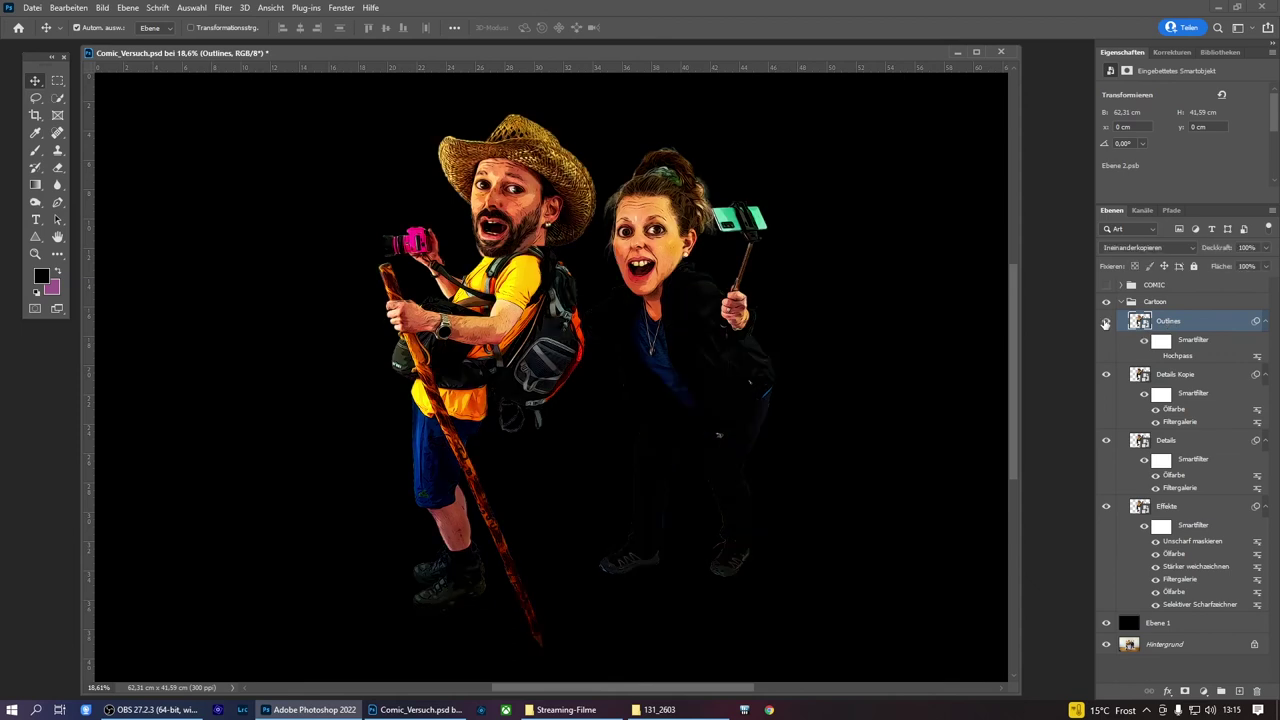
pyautogui.doubleClick(1178, 357)
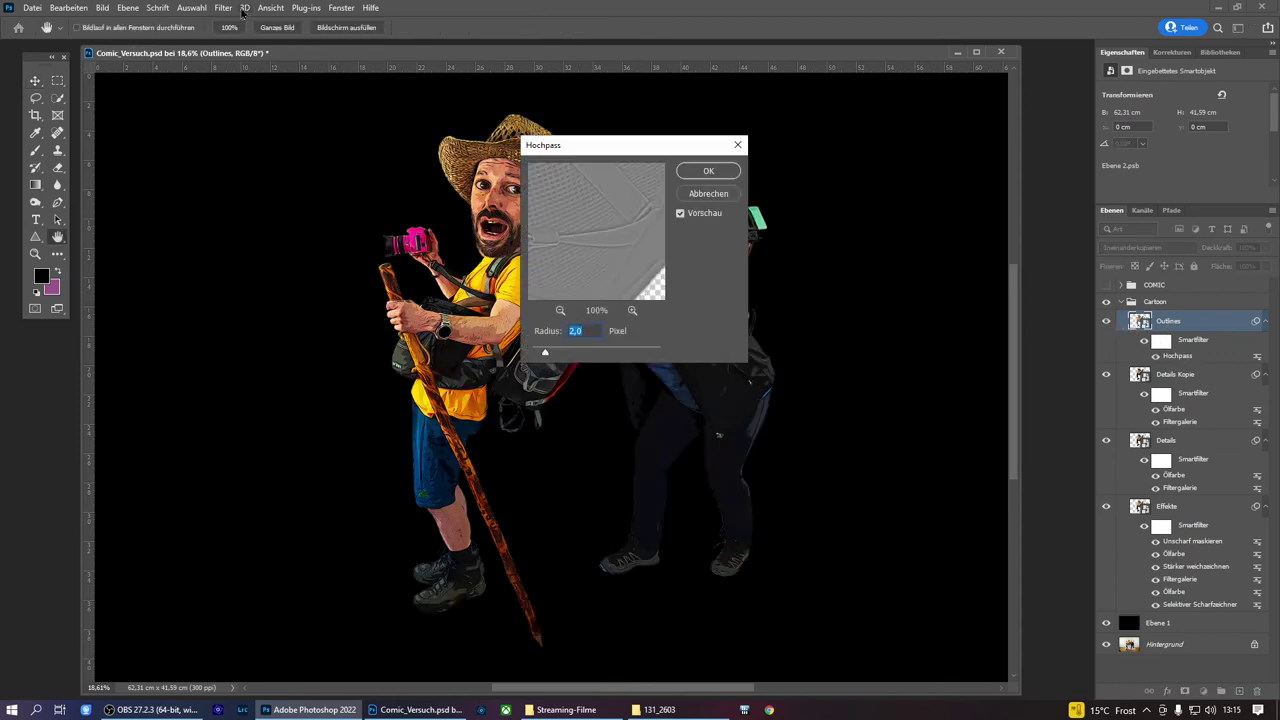
pyautogui.click(708, 170)
pyautogui.click(223, 8)
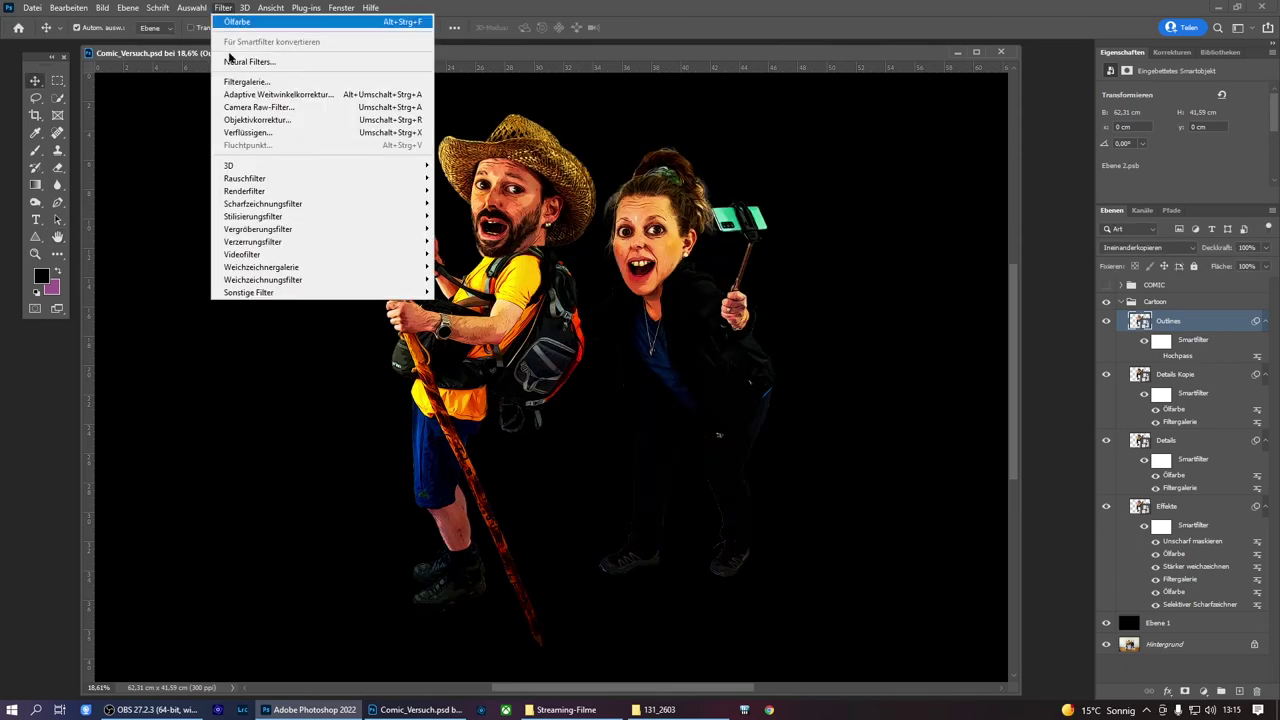
pyautogui.moveTo(250, 292)
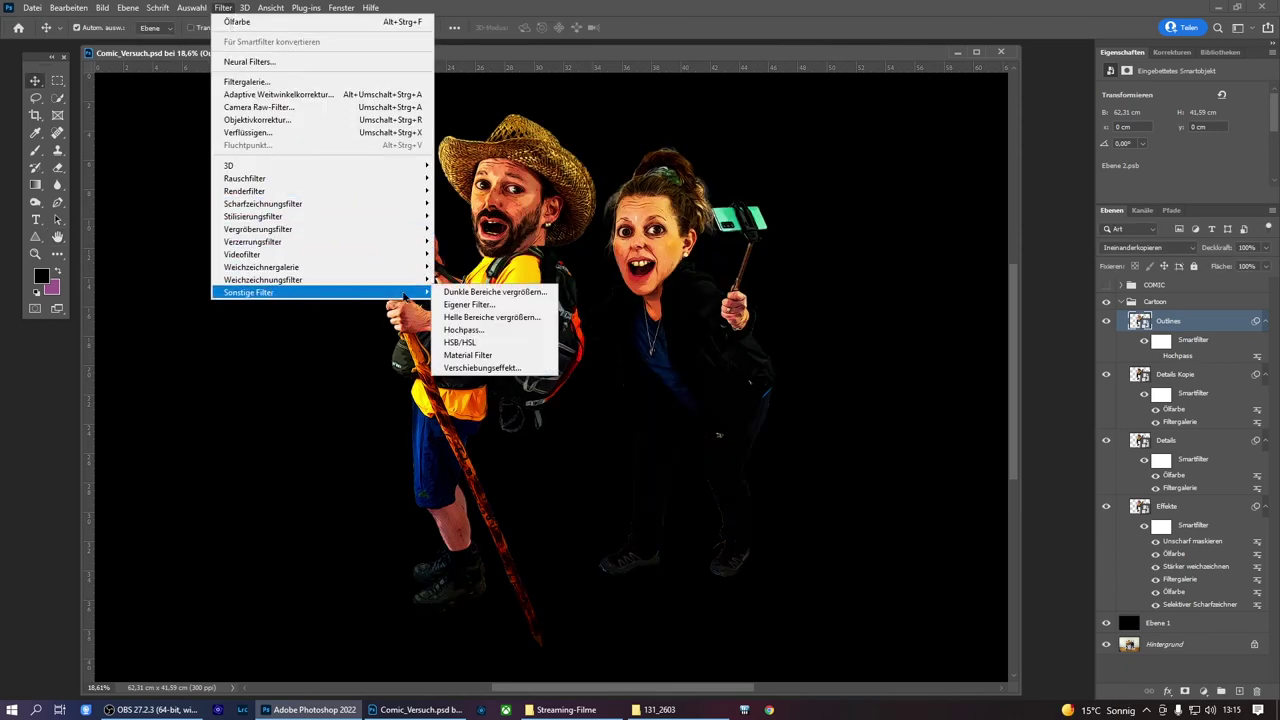
pyautogui.click(1183, 357)
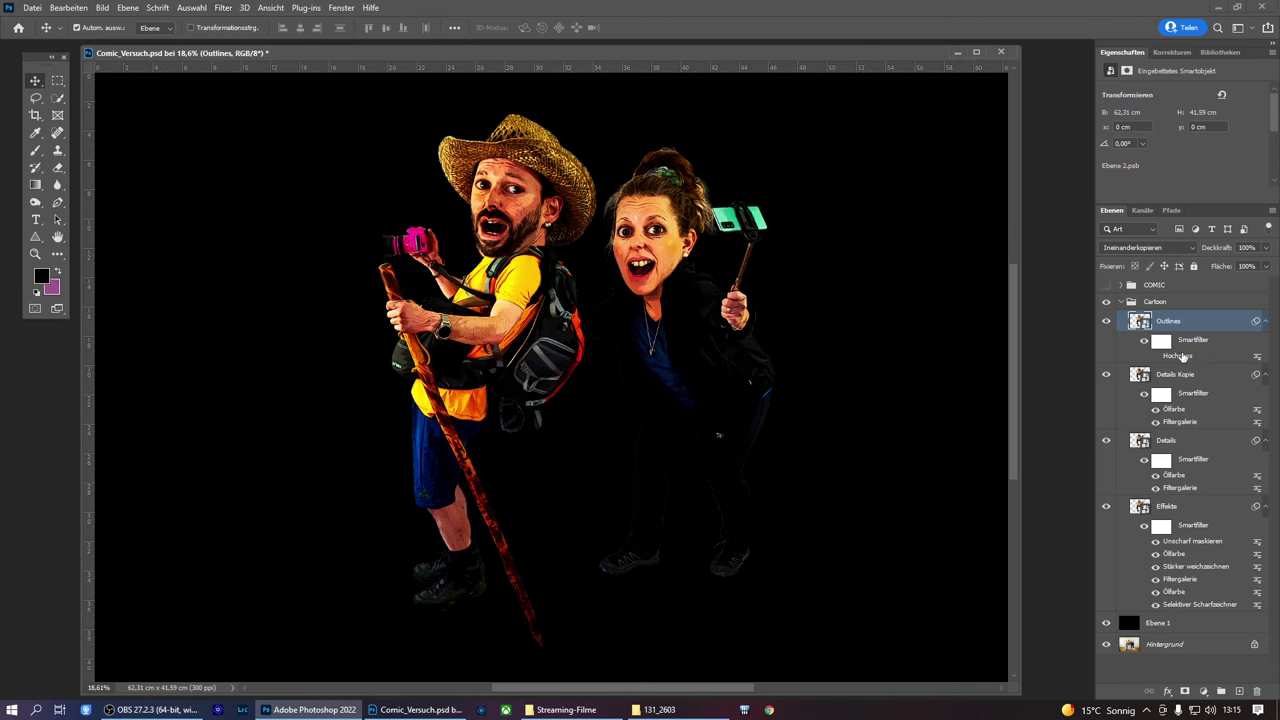
pyautogui.doubleClick(1183, 357)
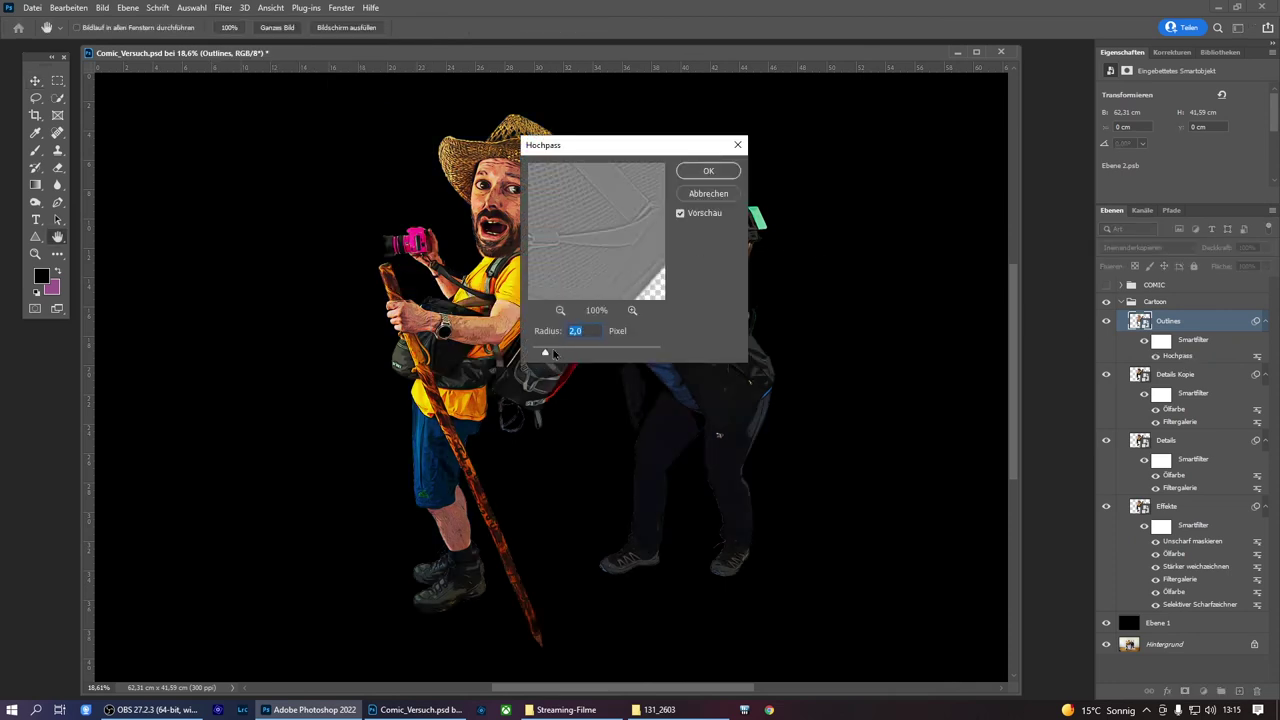
pyautogui.moveTo(546, 353)
pyautogui.mouseDown()
pyautogui.moveTo(578, 355)
pyautogui.moveTo(544, 353)
pyautogui.mouseUp()
pyautogui.click(708, 172)
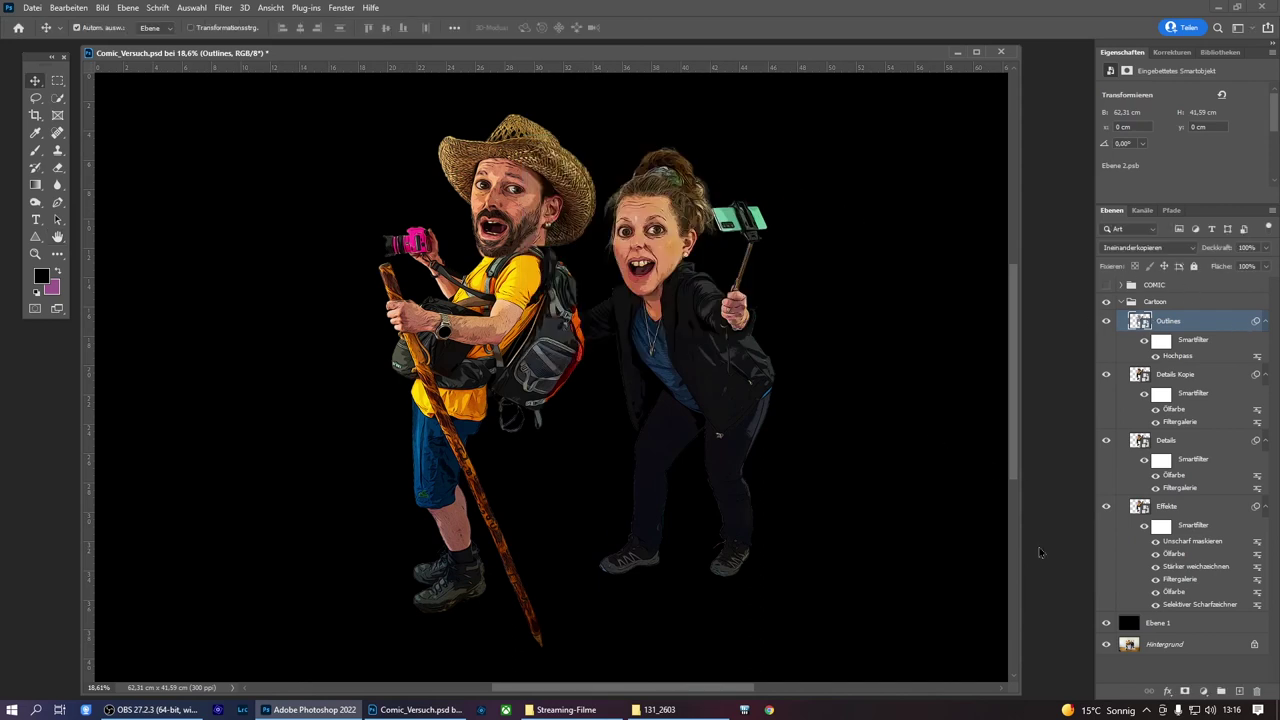
# Toggle the black fill and Cartoon group to compare, restore both, and expand COMIC
pyautogui.click(1105, 624)
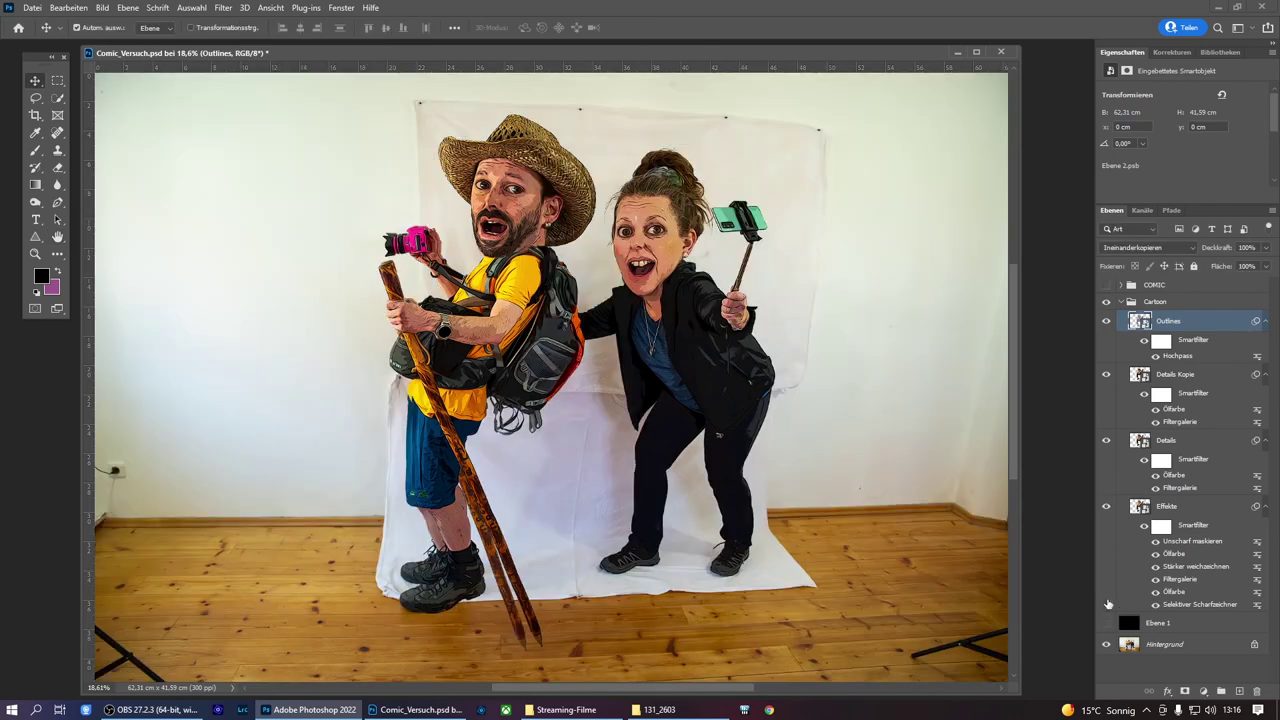
pyautogui.click(1106, 623)
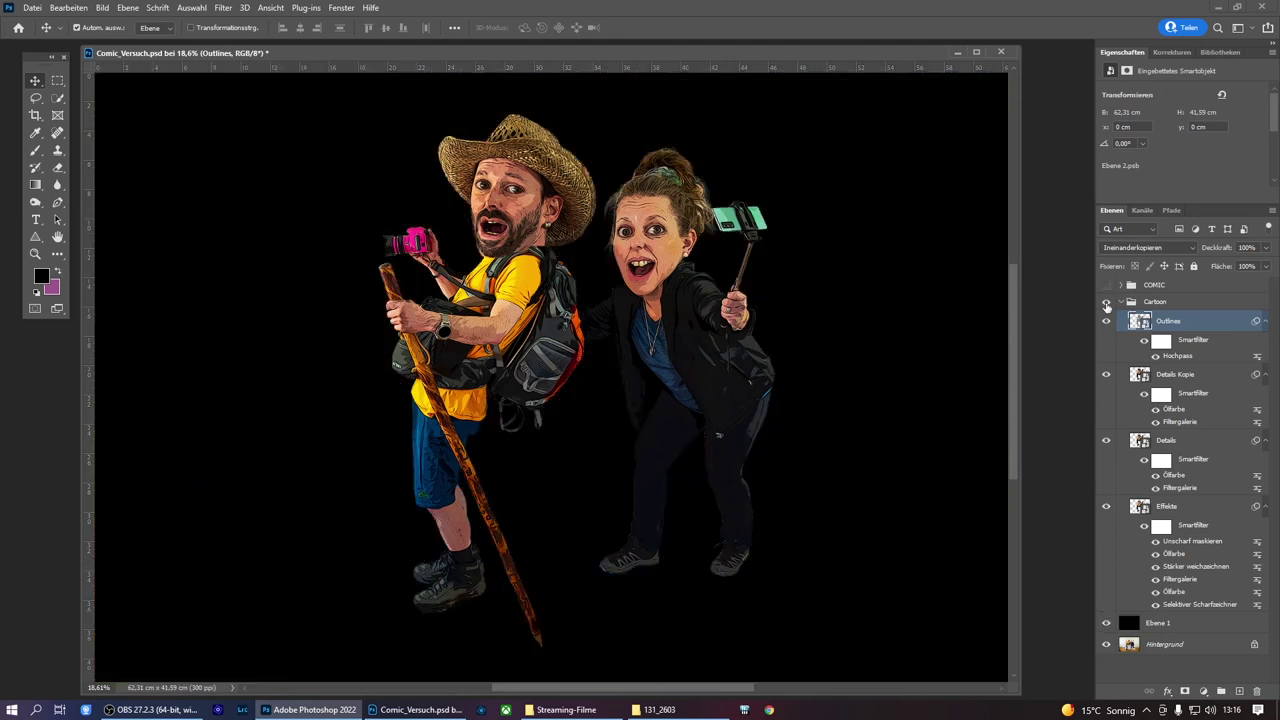
pyautogui.click(1106, 302)
pyautogui.click(1106, 623)
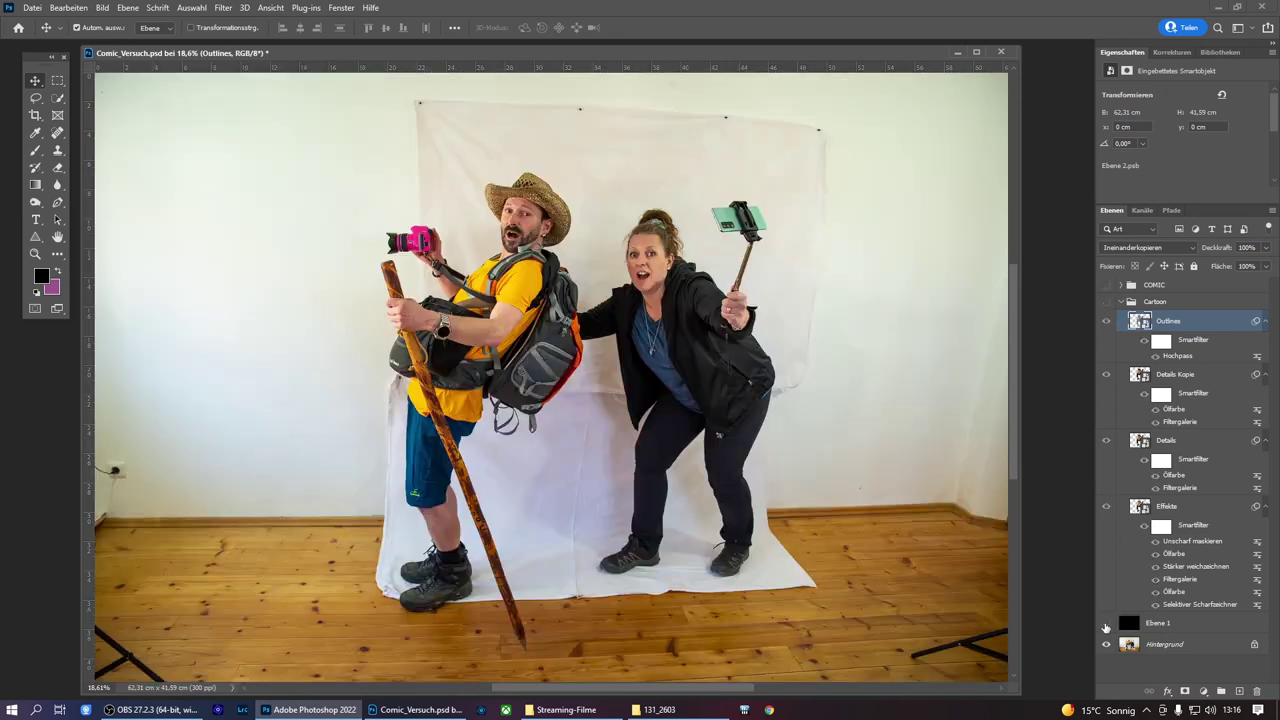
pyautogui.click(1106, 302)
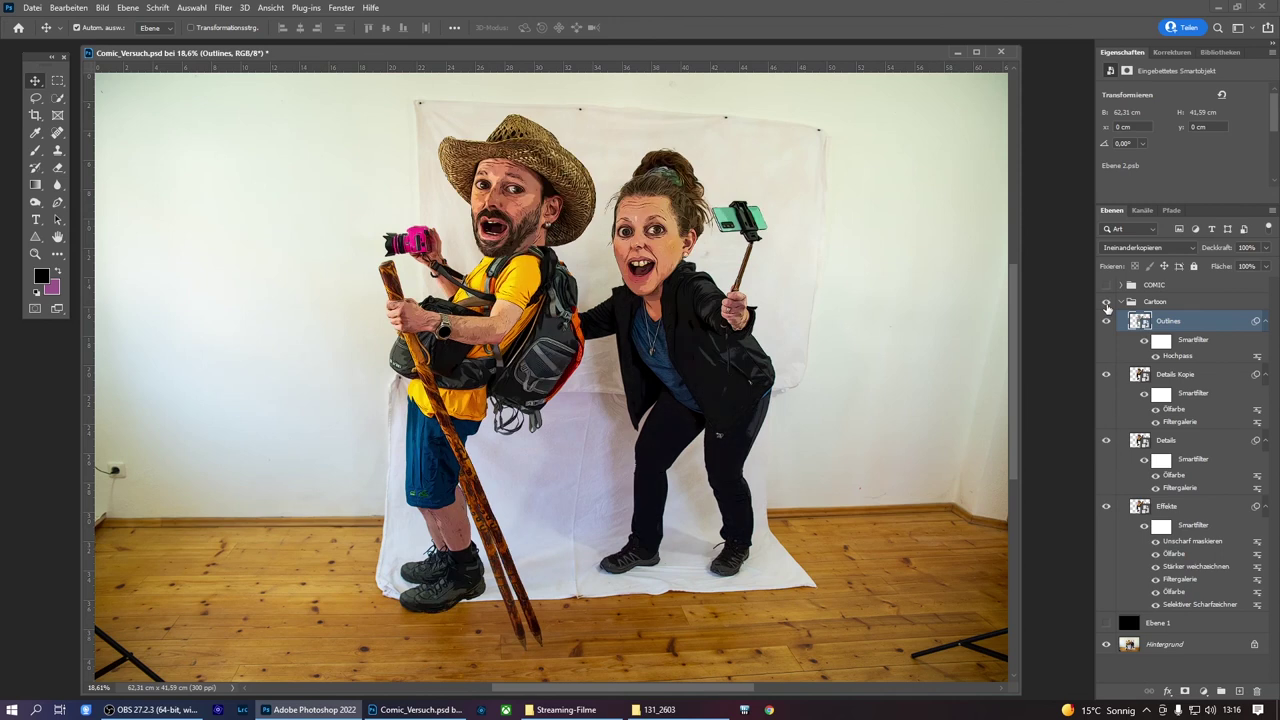
pyautogui.click(1106, 302)
pyautogui.click(1106, 302)
pyautogui.click(1106, 302)
pyautogui.click(1106, 302)
pyautogui.click(1106, 623)
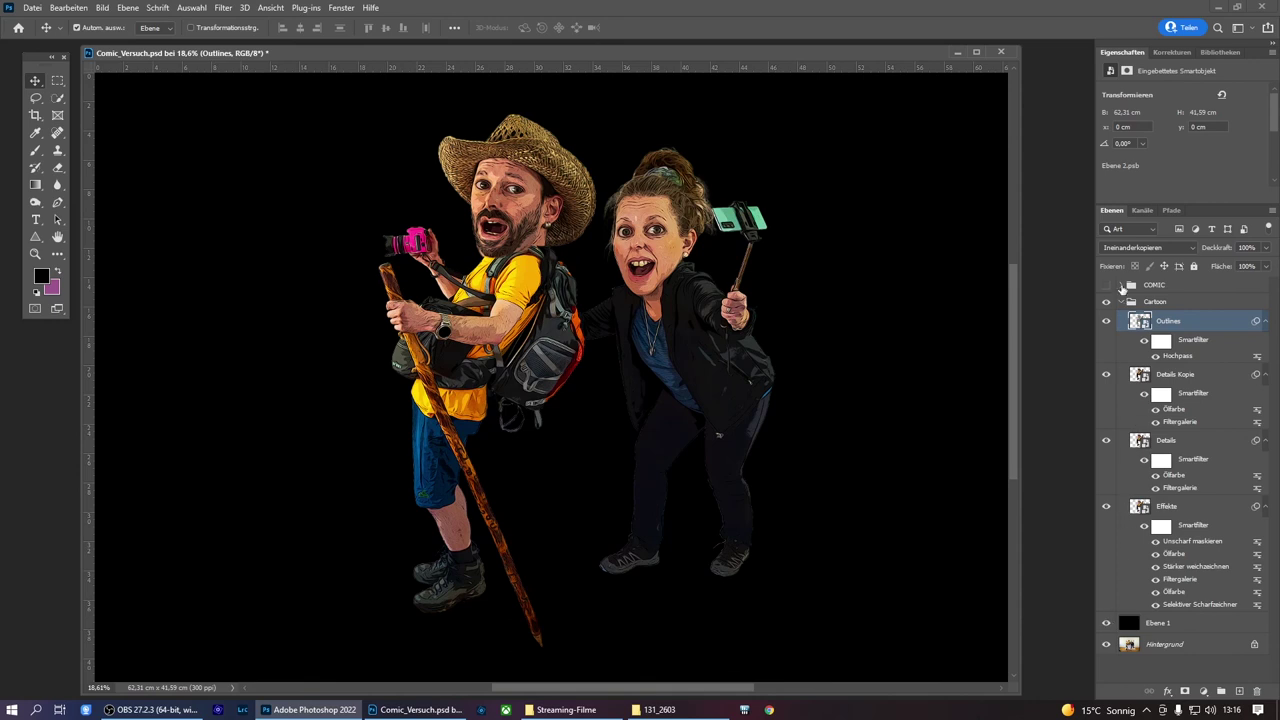
pyautogui.click(1122, 286)
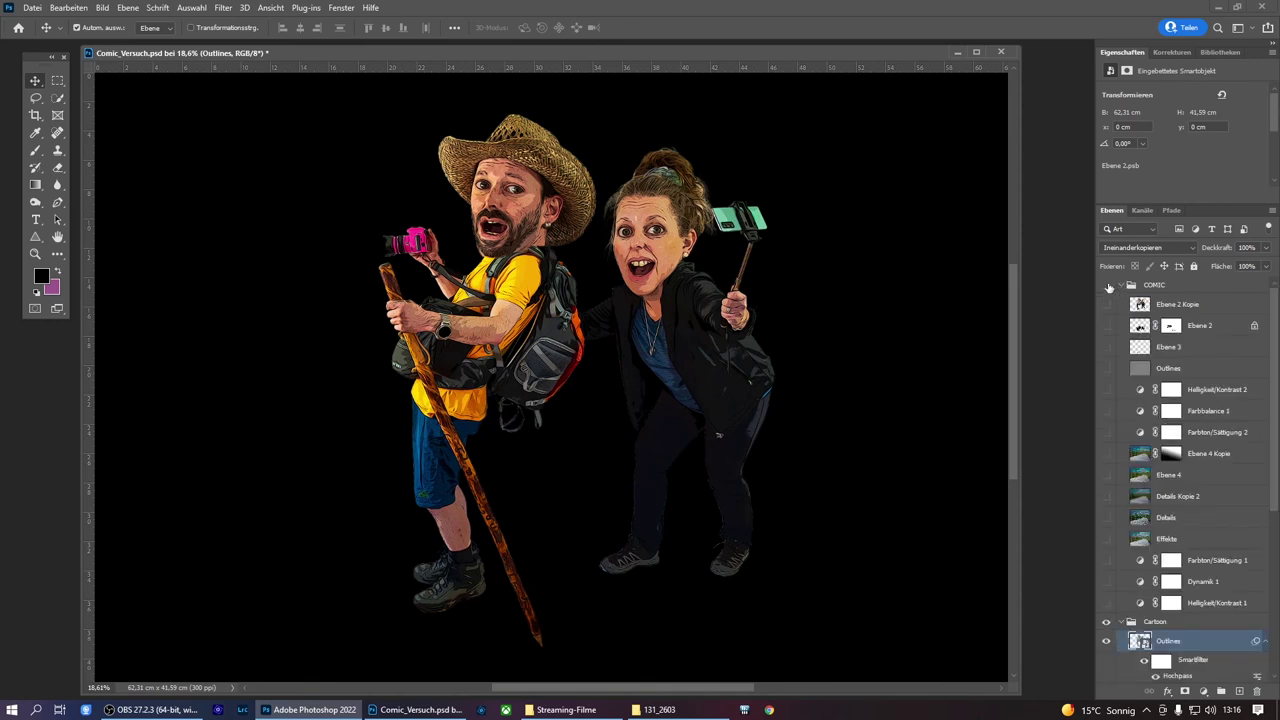
# Show COMIC, collapse Cartoon, enable Helligkeit/Kontrast 1 and Dynamik 1, and select Effekte
pyautogui.click(1106, 285)
pyautogui.scroll(-1, 1171, 618)
pyautogui.scroll(-3, 1171, 618)
pyautogui.scroll(-3, 1155, 480)
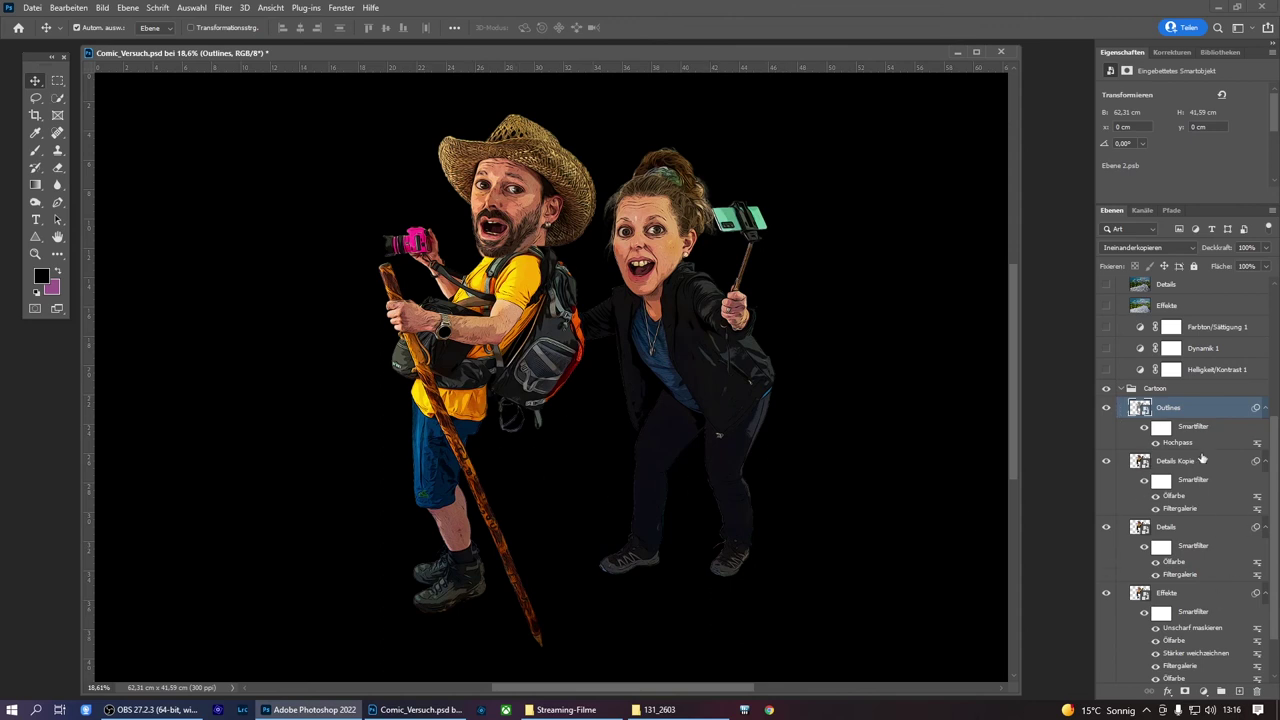
pyautogui.click(1124, 389)
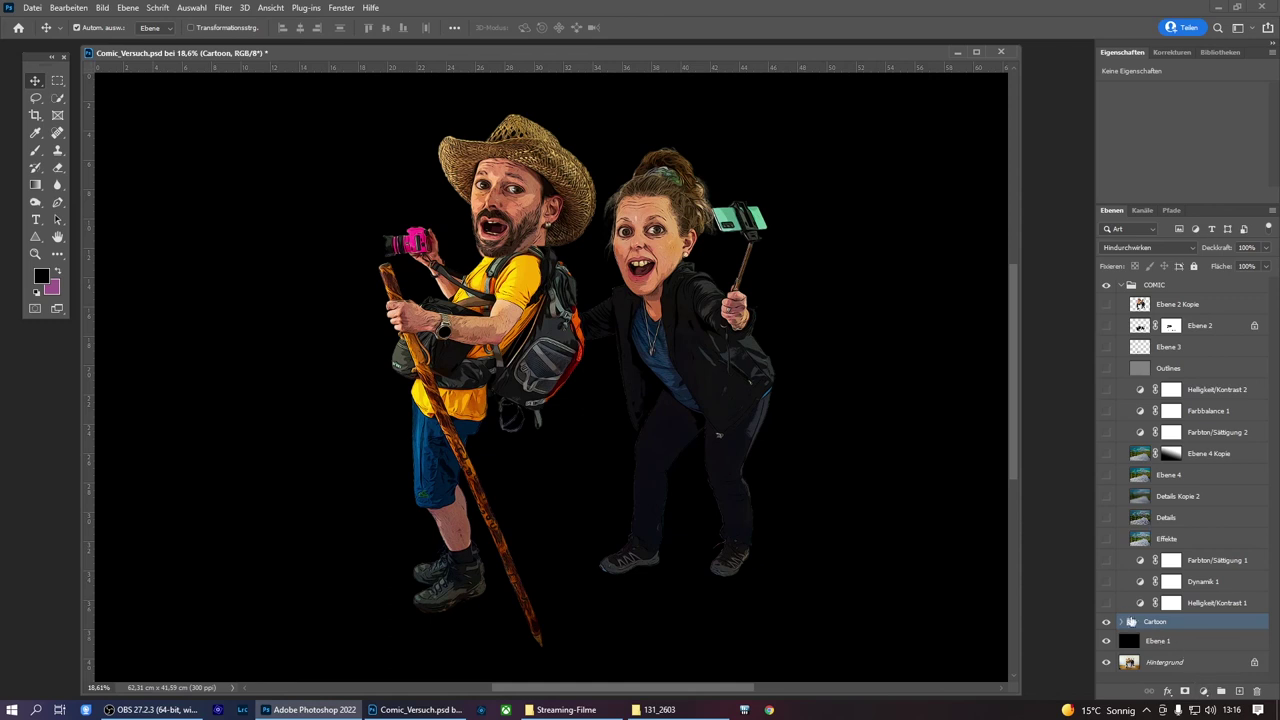
pyautogui.click(1107, 602)
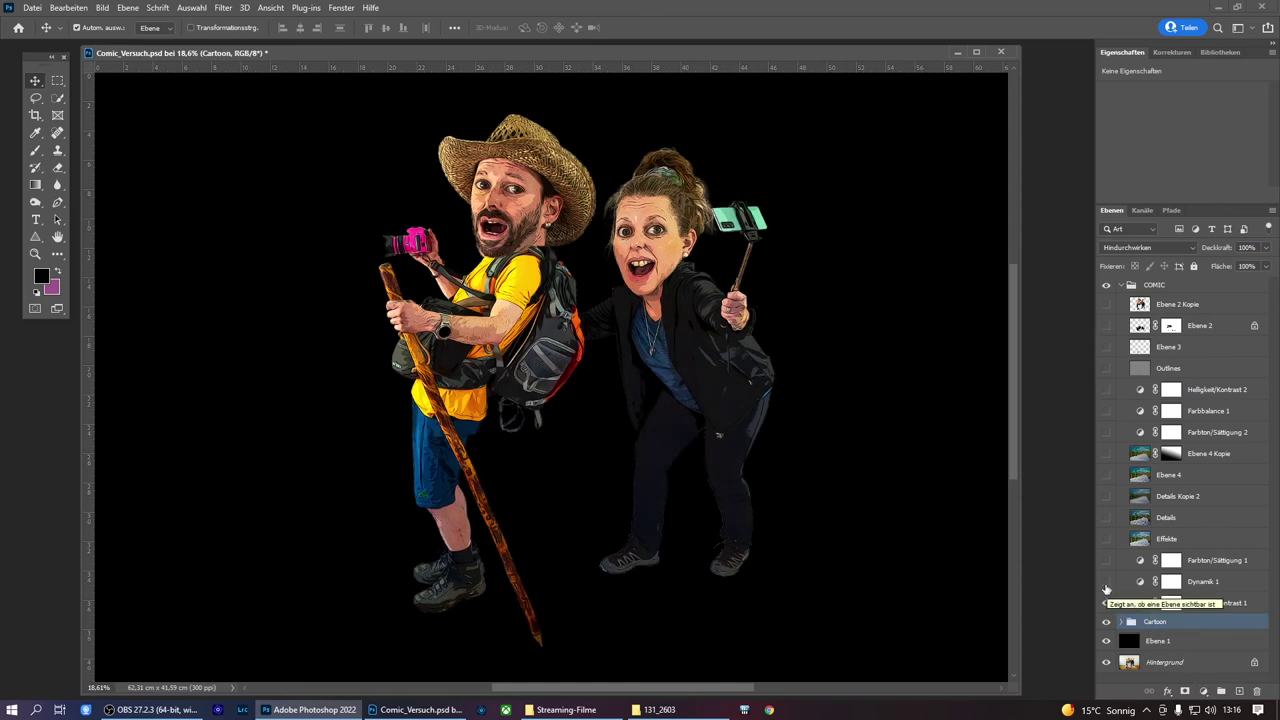
pyautogui.click(1106, 584)
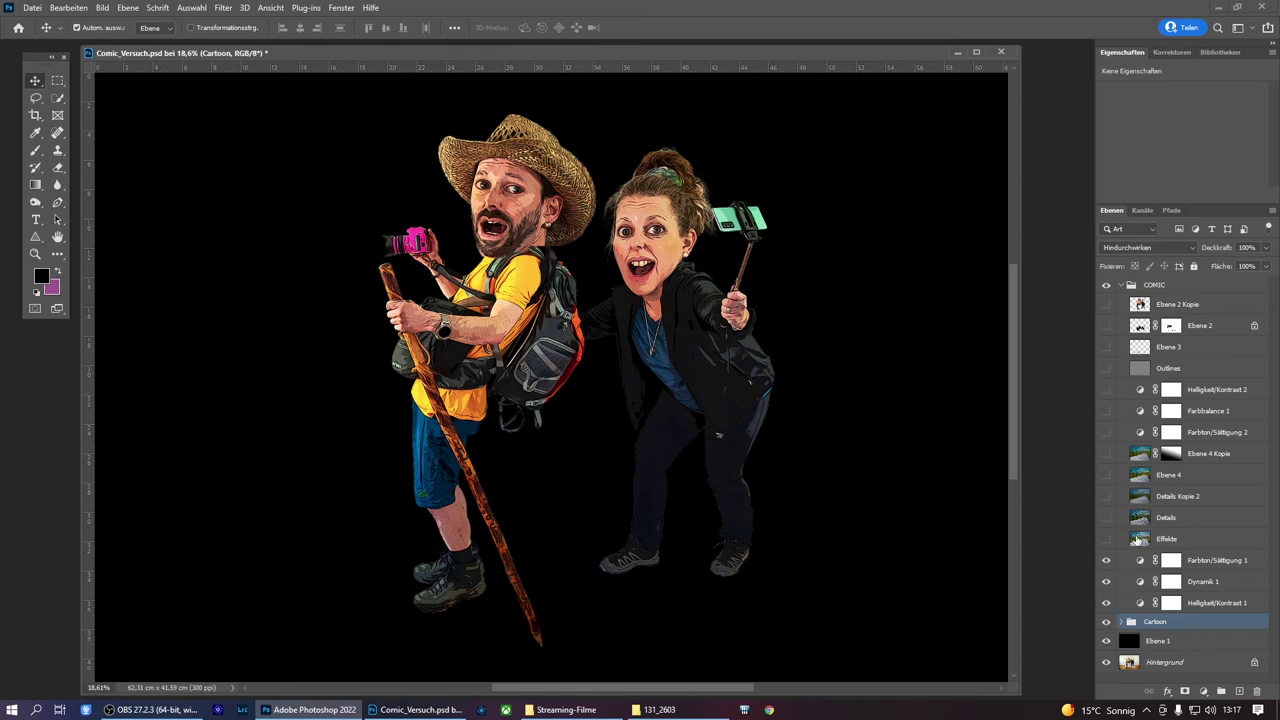
pyautogui.click(1137, 538)
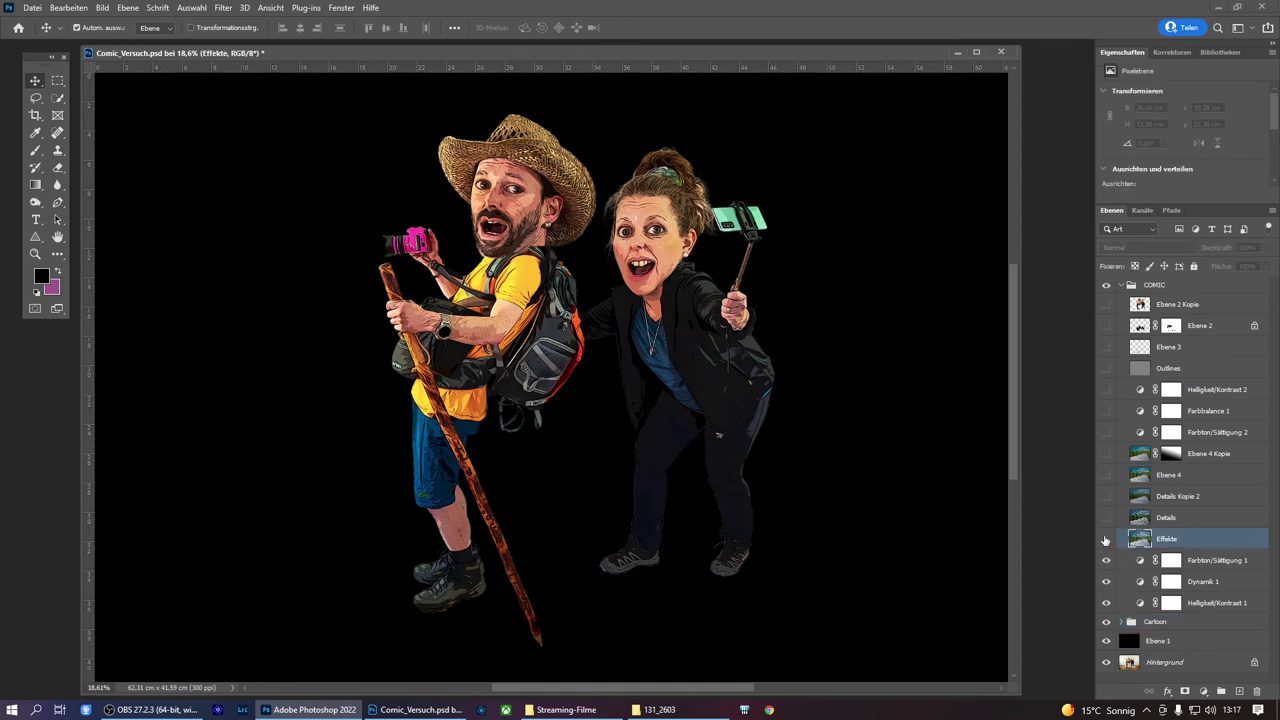
# Make the Effekte landscape layer visible and fit the whole image on screen
pyautogui.moveTo(1105, 540); pyautogui.dragTo(1128, 538)
pyautogui.moveTo(1128, 540)
pyautogui.mouseDown()
pyautogui.moveTo(1155, 541)
pyautogui.moveTo(1107, 540)
pyautogui.mouseUp()
pyautogui.click(1106, 540)
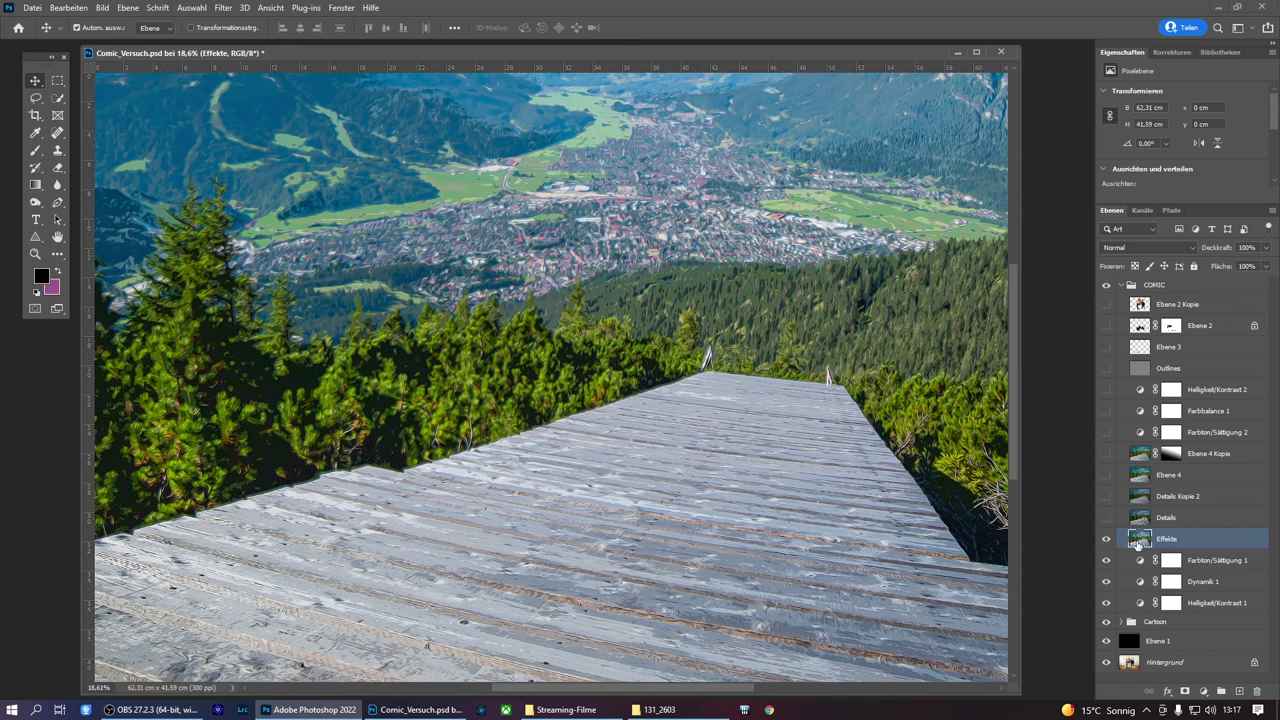
pyautogui.scroll(-1, 978, 520)
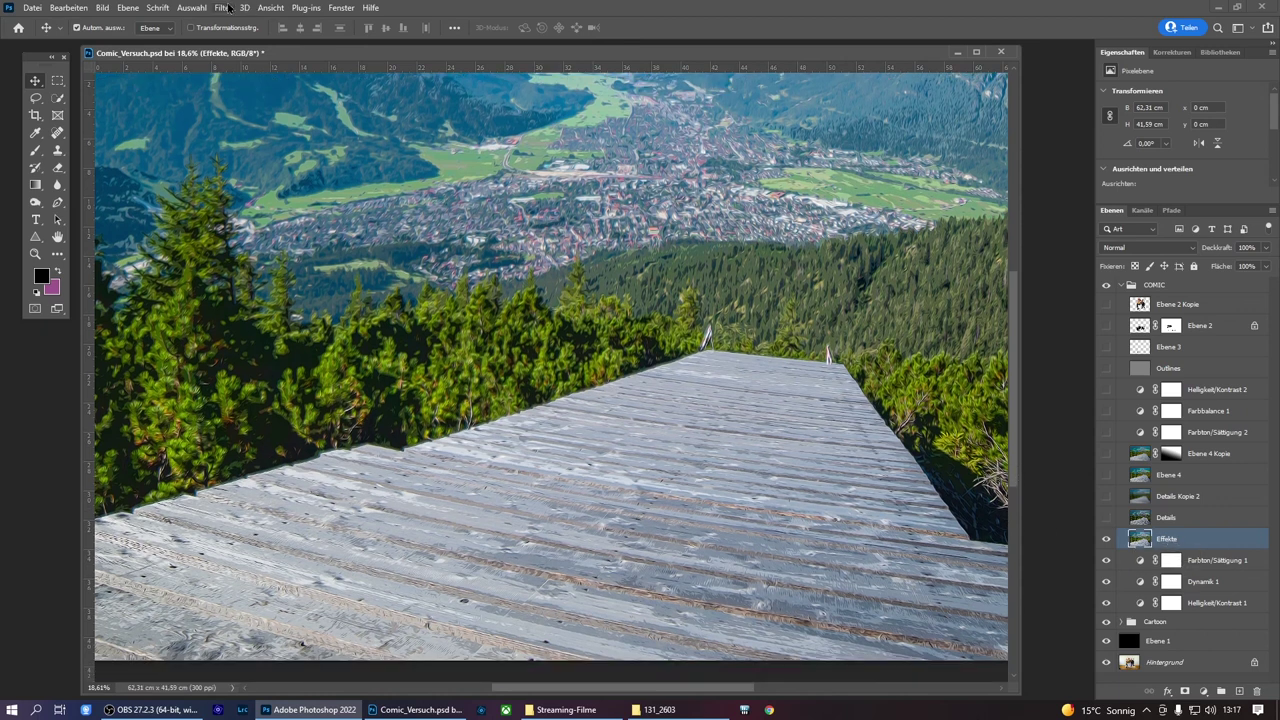
pyautogui.click(270, 8)
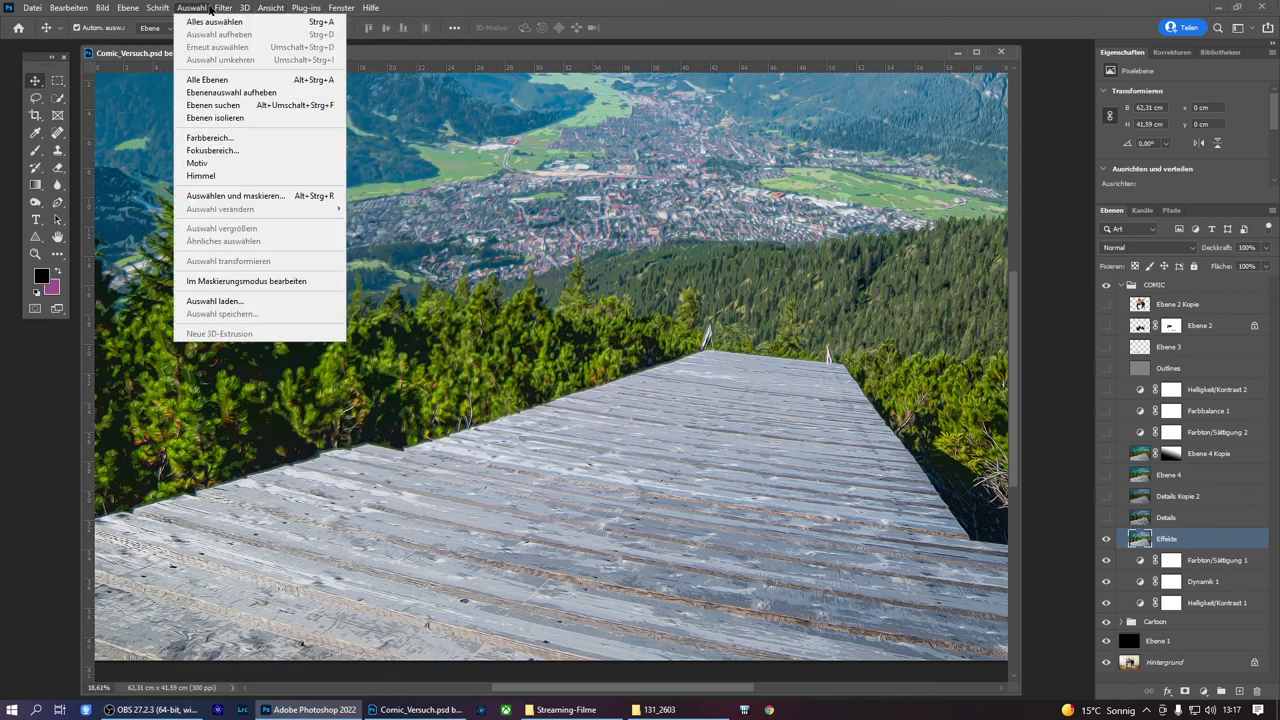
pyautogui.click(290, 130)
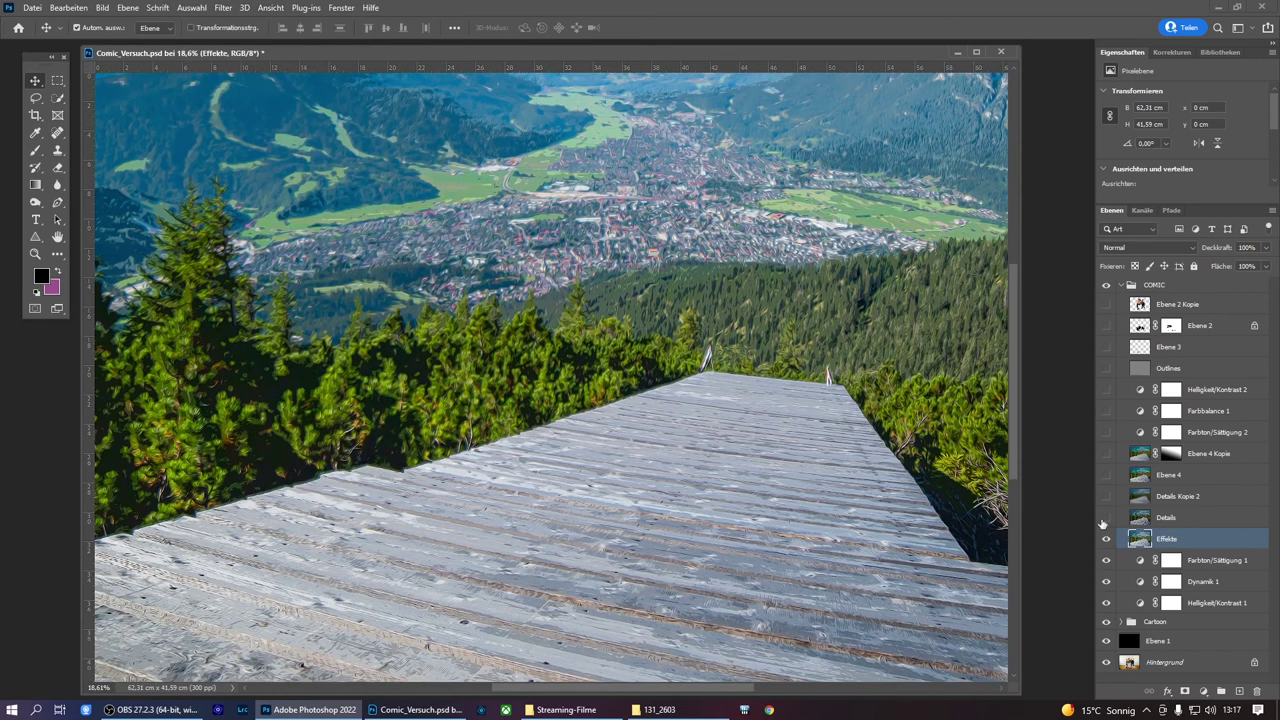
# Show Details, Details Kopie 2 and Ebene 4, toggling blurred Ebene 4 Kopie to compare
pyautogui.click(1105, 518)
pyautogui.click(1106, 496)
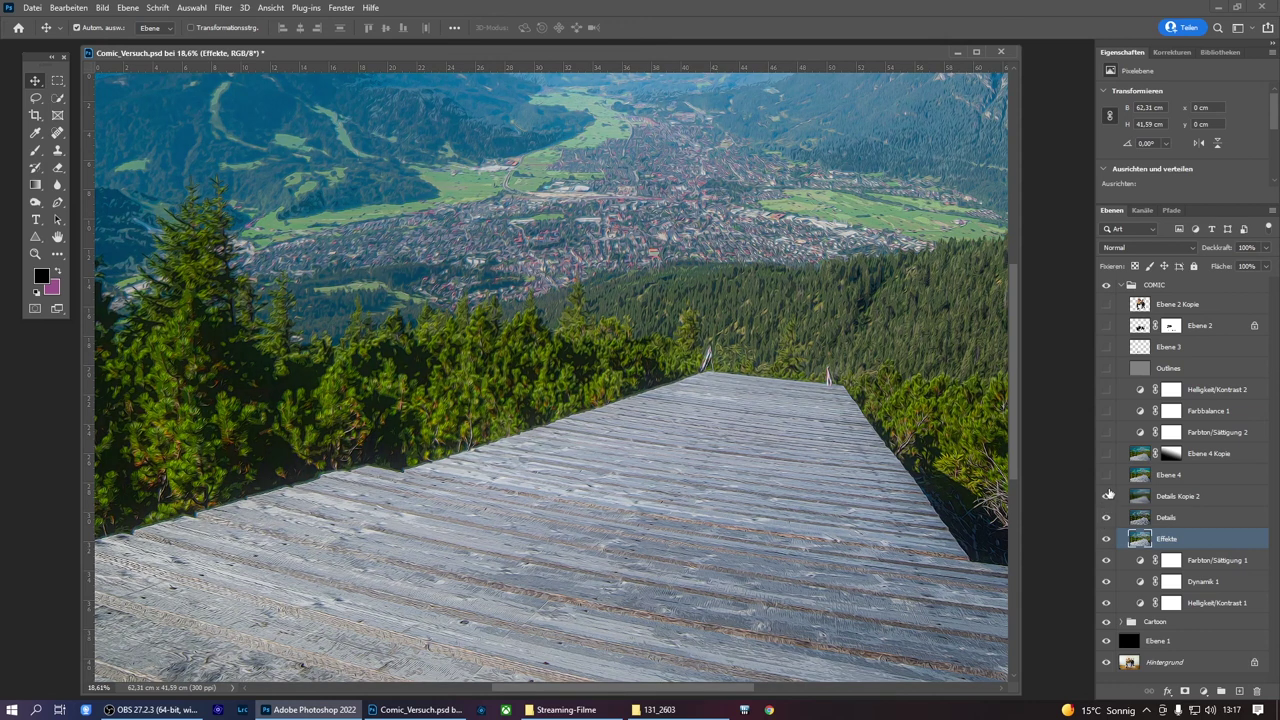
pyautogui.click(1106, 475)
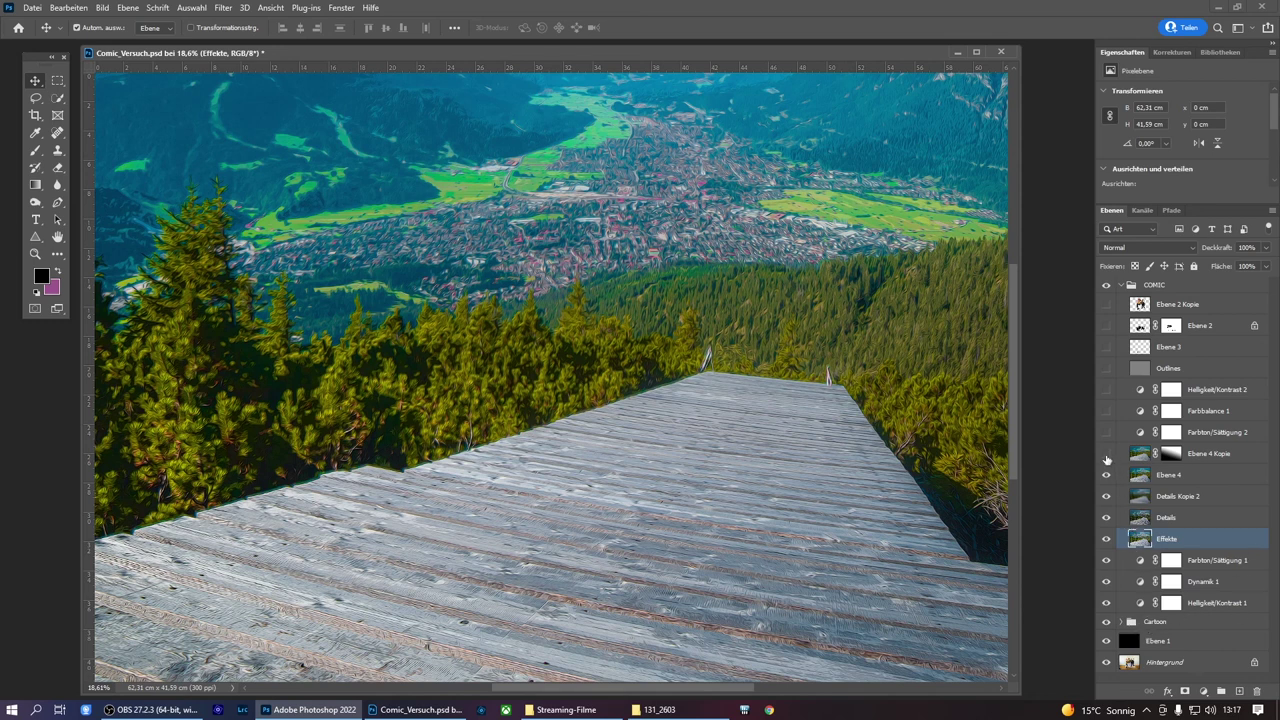
pyautogui.click(1106, 454)
pyautogui.click(1106, 455)
pyautogui.click(1106, 455)
pyautogui.click(1106, 455)
# Show Ebene 4 Kopie, select its layer mask, and pick the Gradient tool
pyautogui.click(1106, 455)
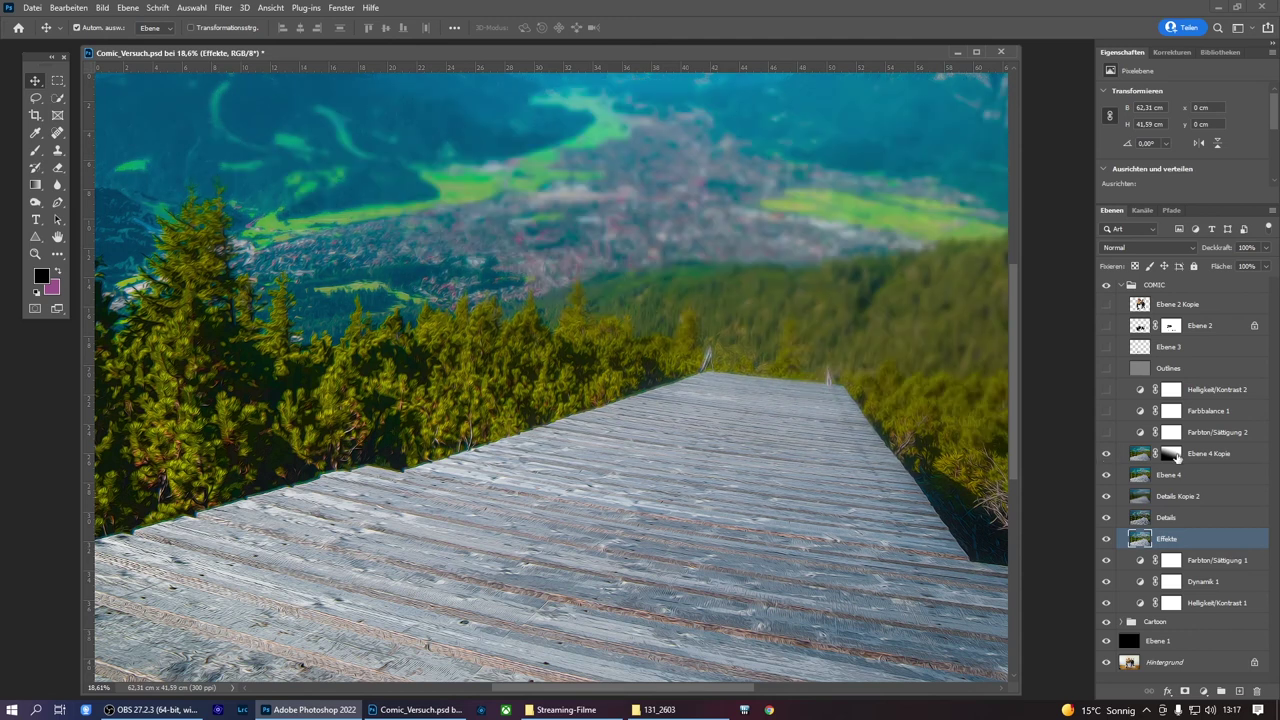
pyautogui.click(1171, 454)
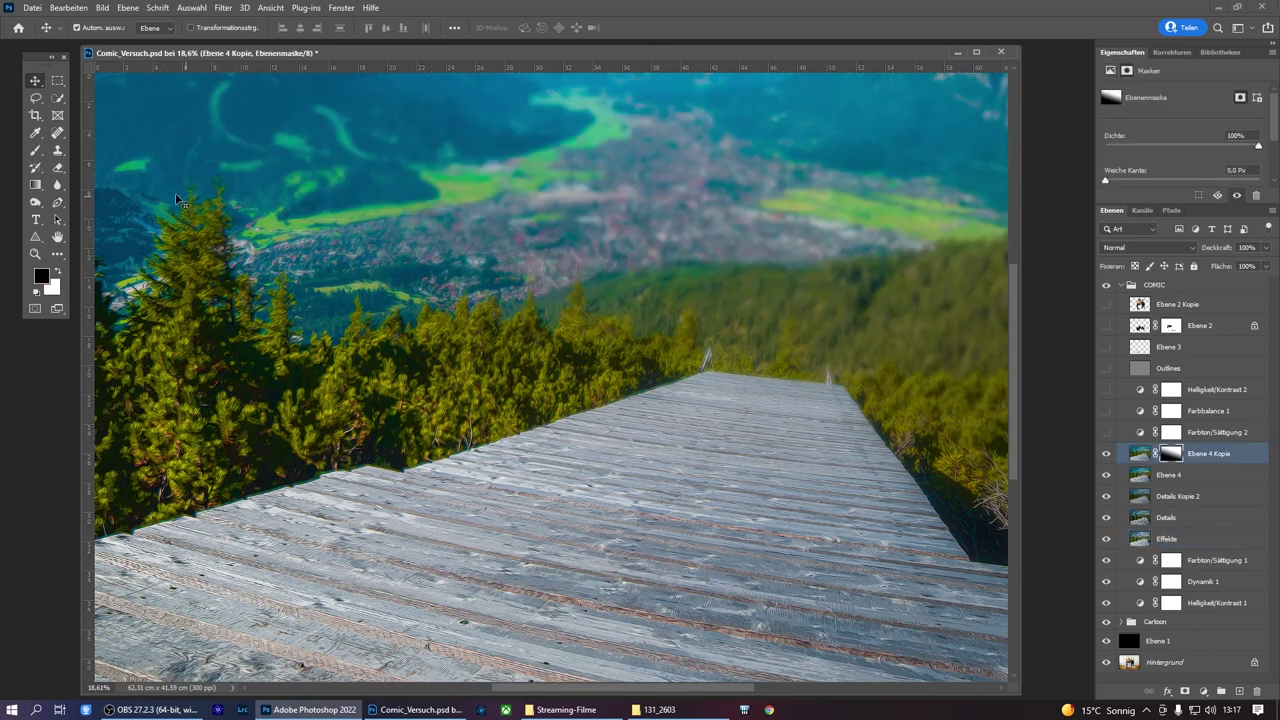
pyautogui.click(35, 184)
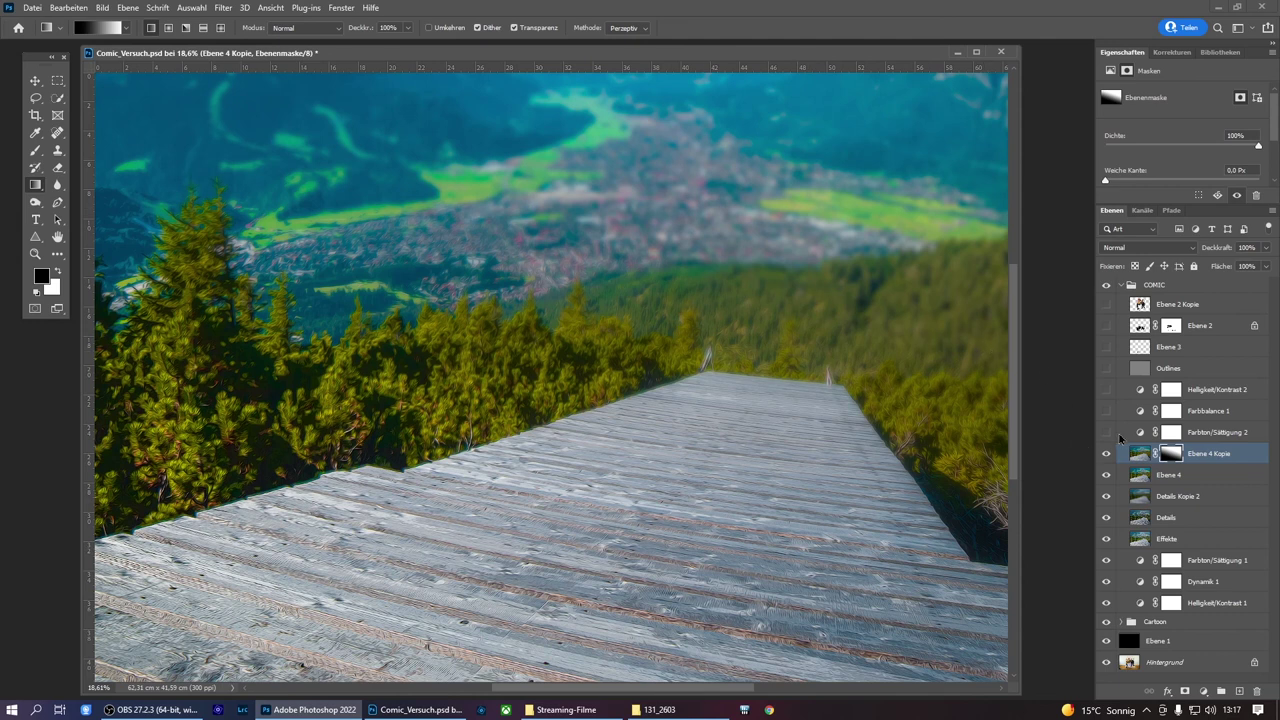
# Turn on Farbton/Sättigung 2, Farbbalance 1, Helligkeit/Kontrast 2 and the hikers layer Ebene 2 Kopie
pyautogui.moveTo(1106, 434); pyautogui.dragTo(1107, 396)
pyautogui.click(1107, 396)
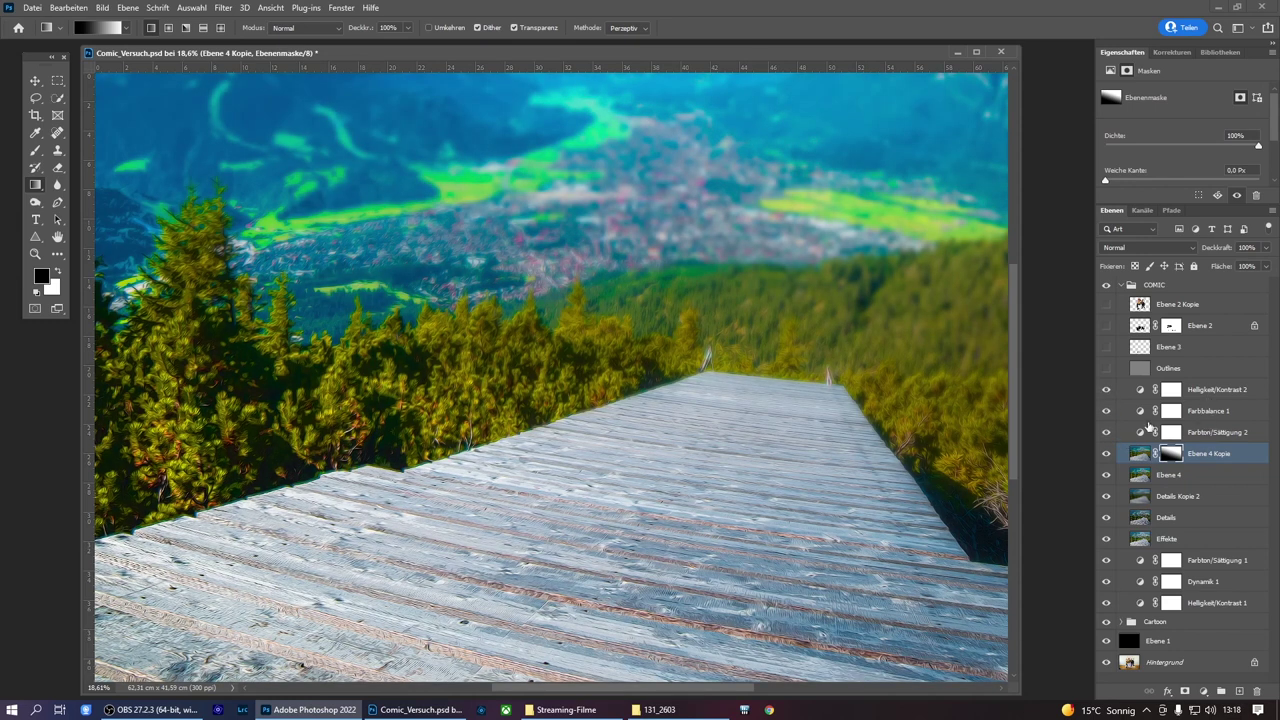
pyautogui.click(1106, 389)
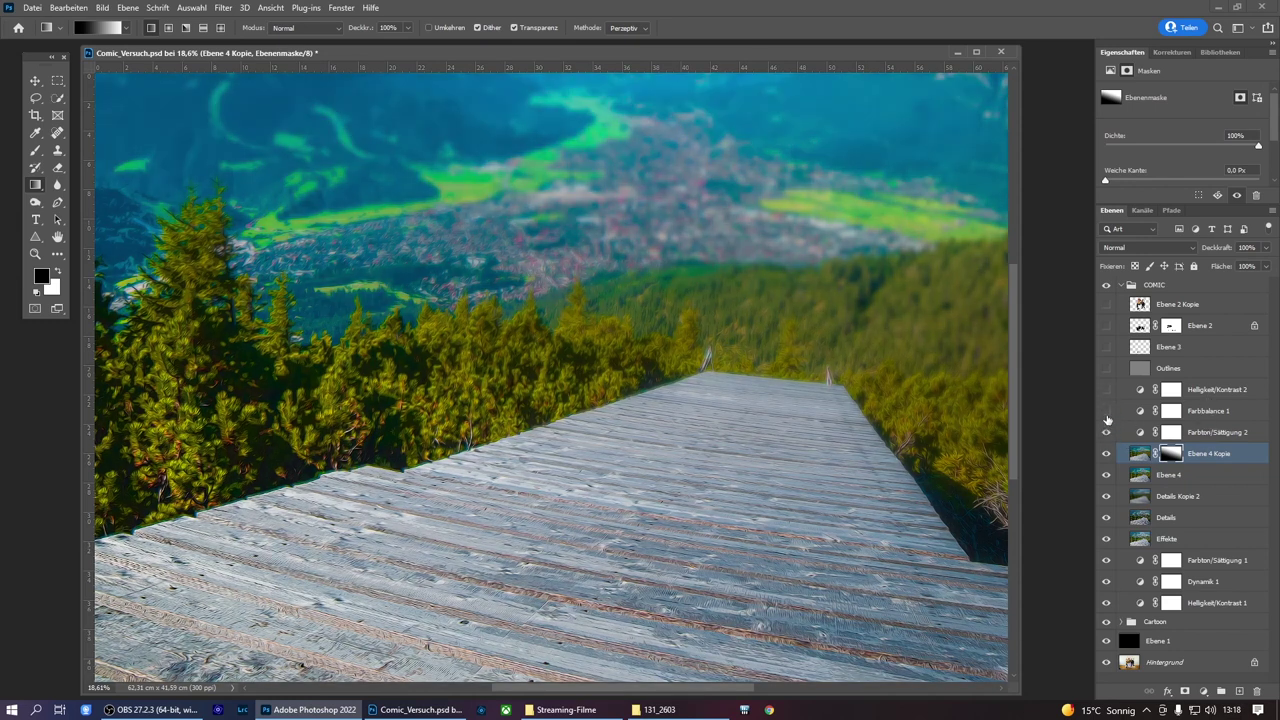
pyautogui.click(1106, 390)
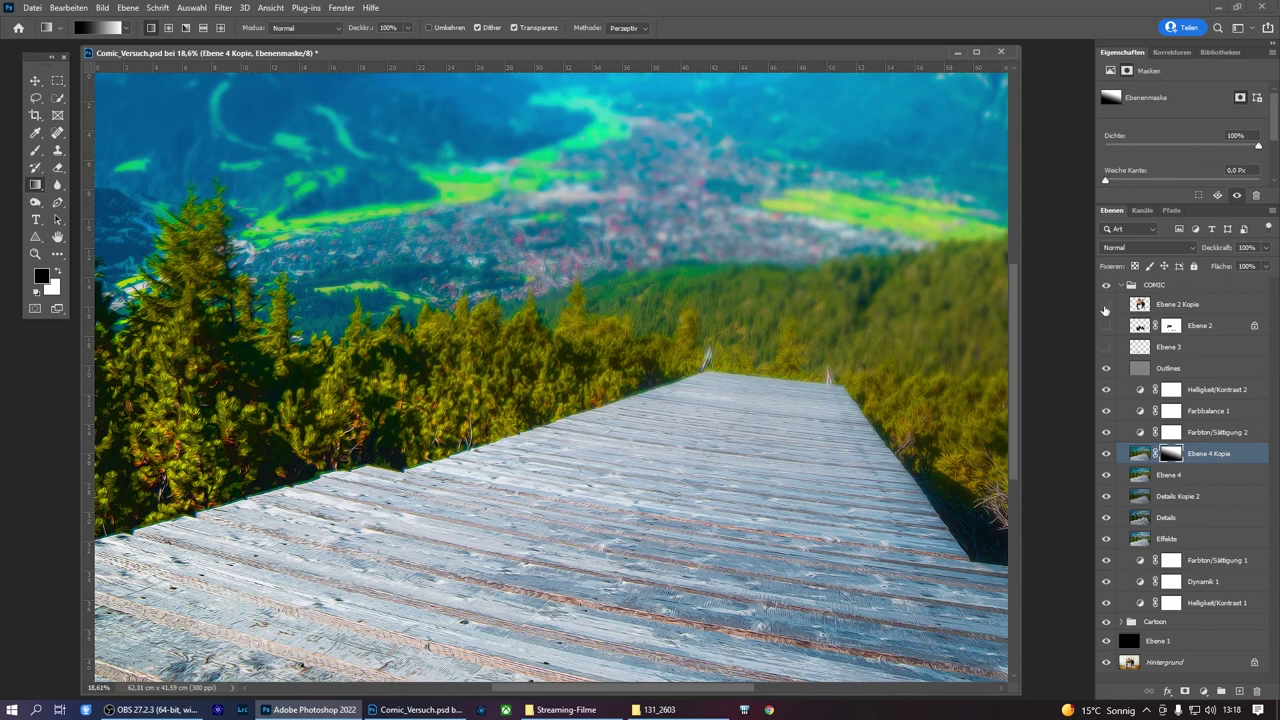
pyautogui.click(1105, 305)
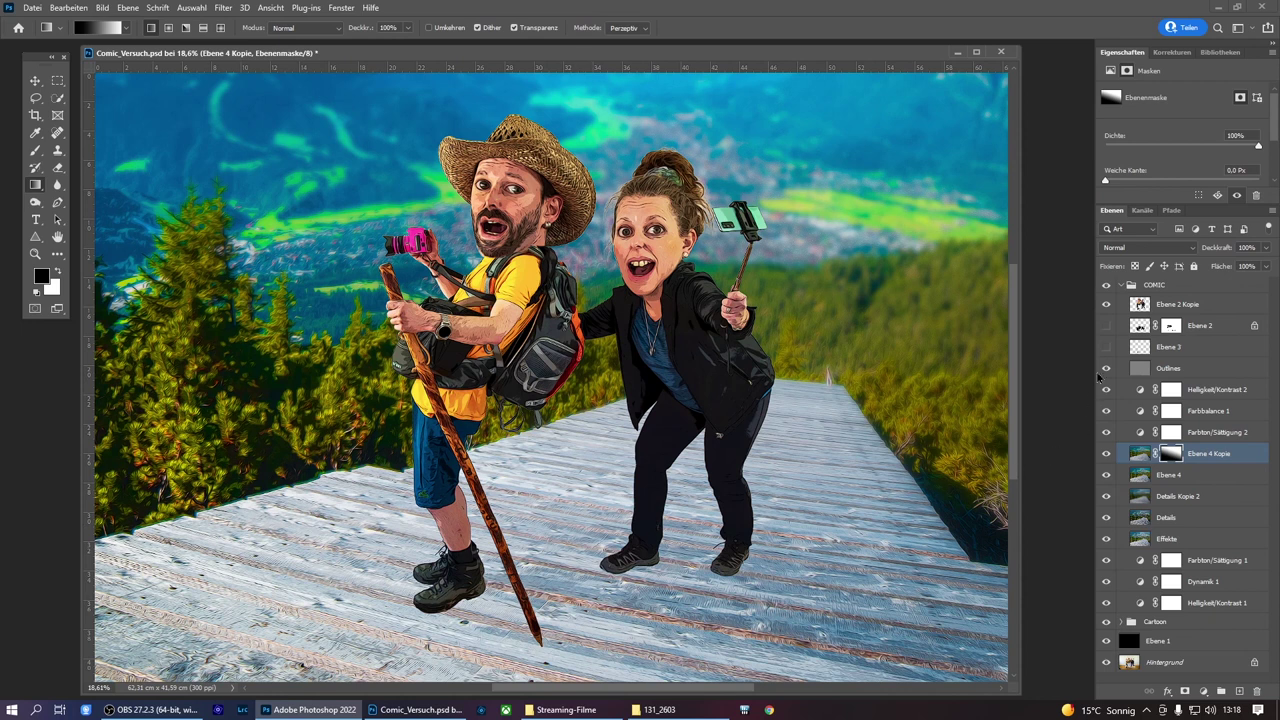
# Show outline layer Ebene 3 and shadow layer Ebene 2, then select Ebene 2
pyautogui.click(1105, 347)
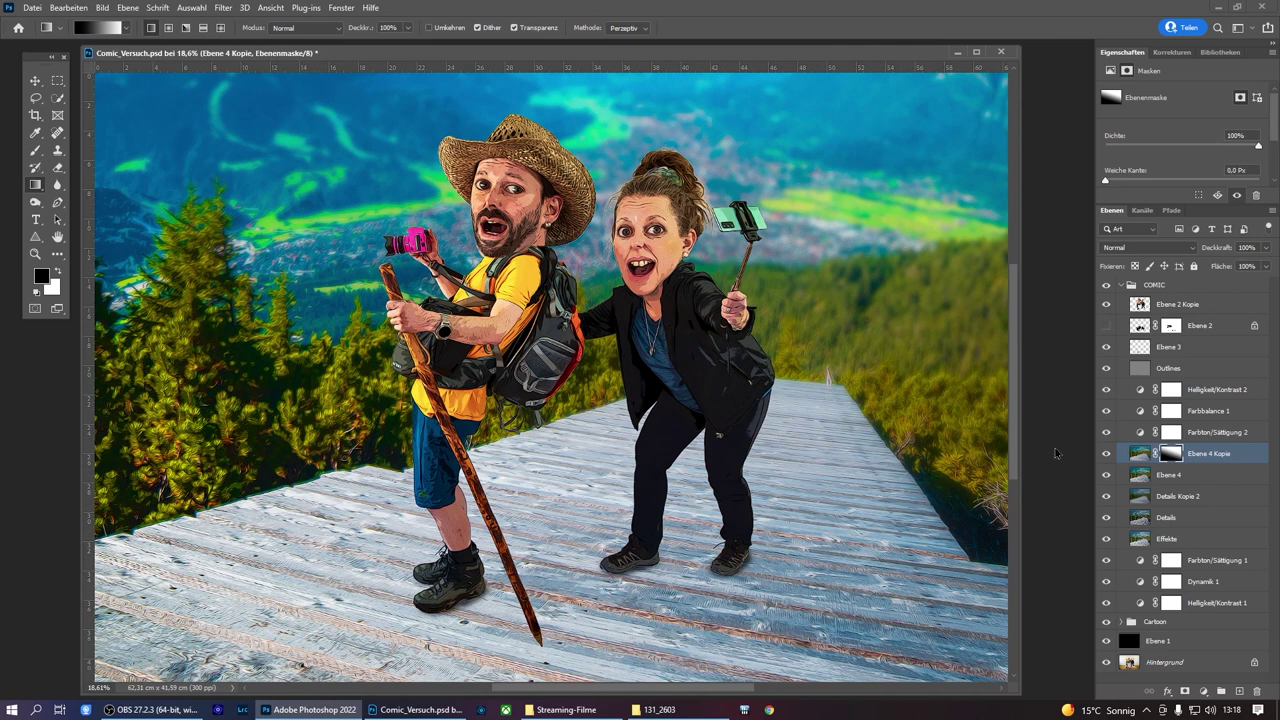
pyautogui.click(1106, 326)
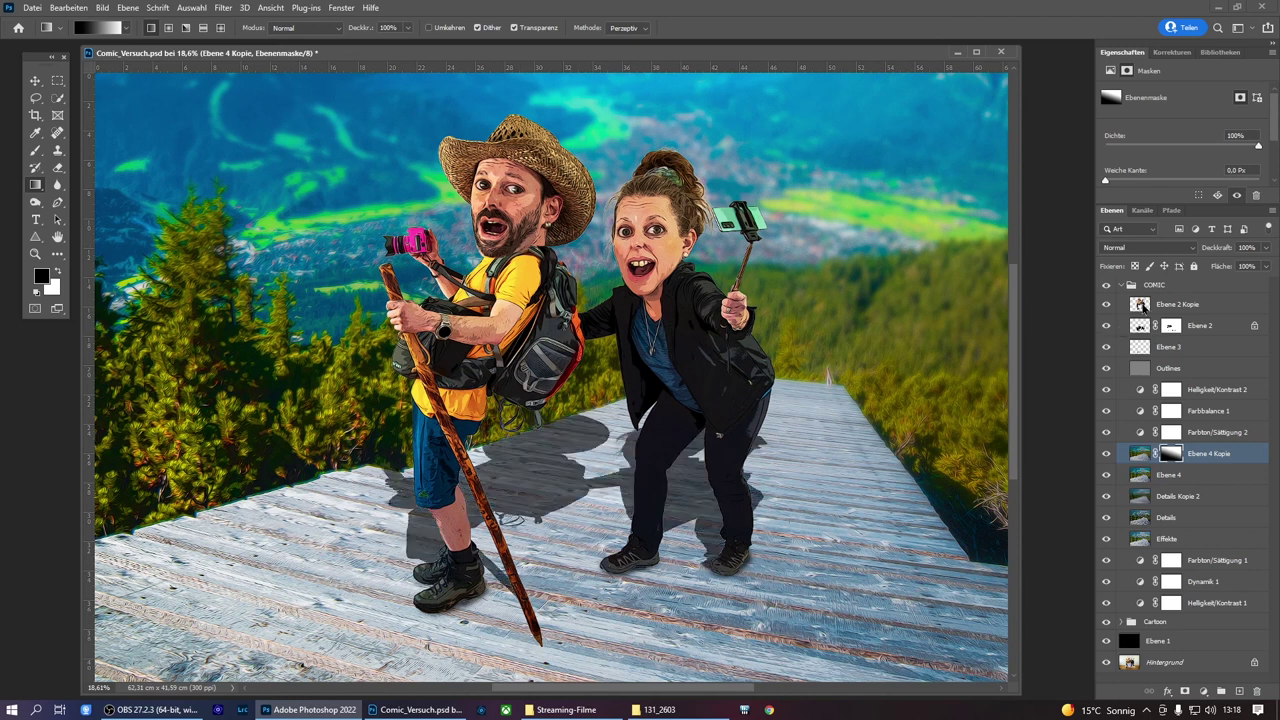
pyautogui.click(70, 8)
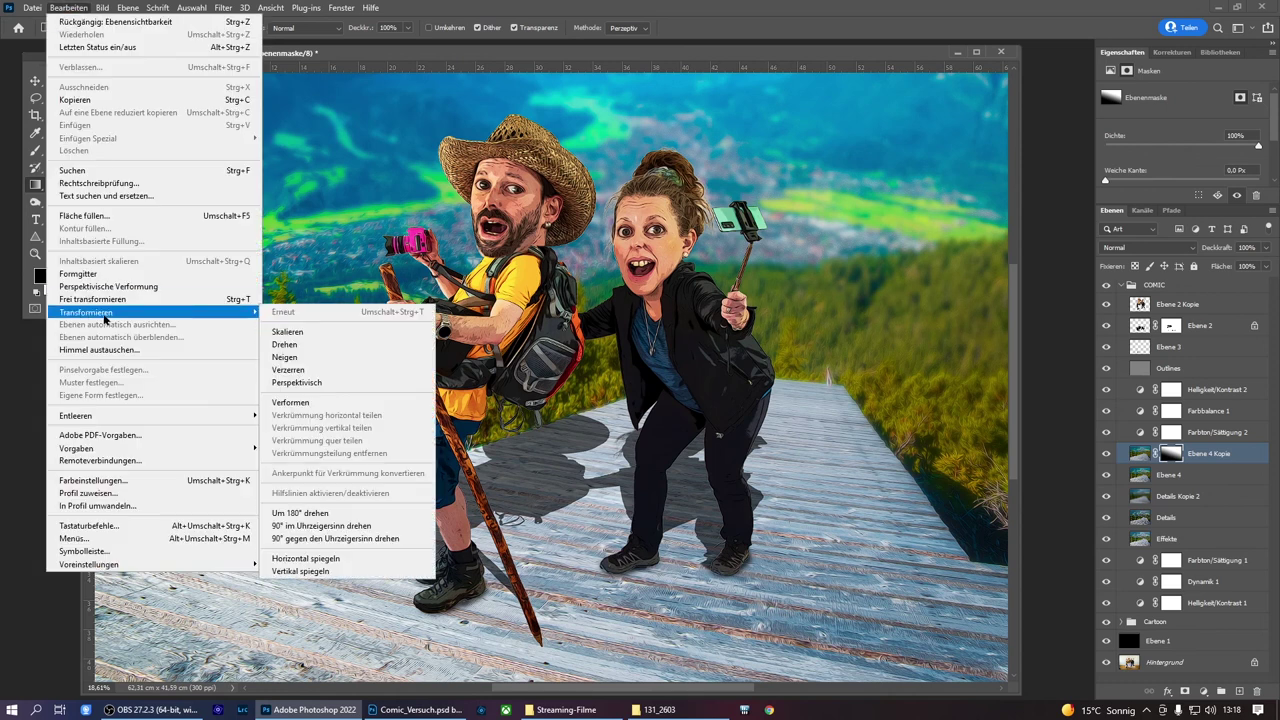
pyautogui.moveTo(86, 312)
pyautogui.click(660, 56)
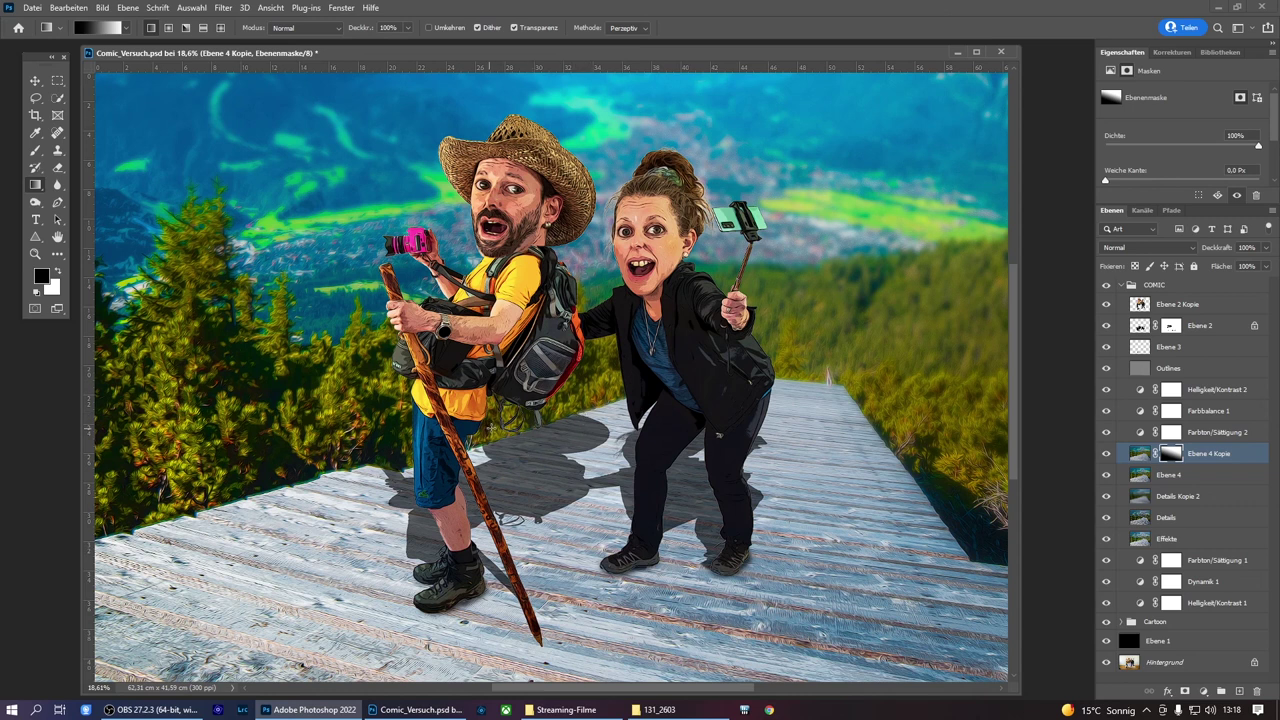
pyautogui.click(1168, 327)
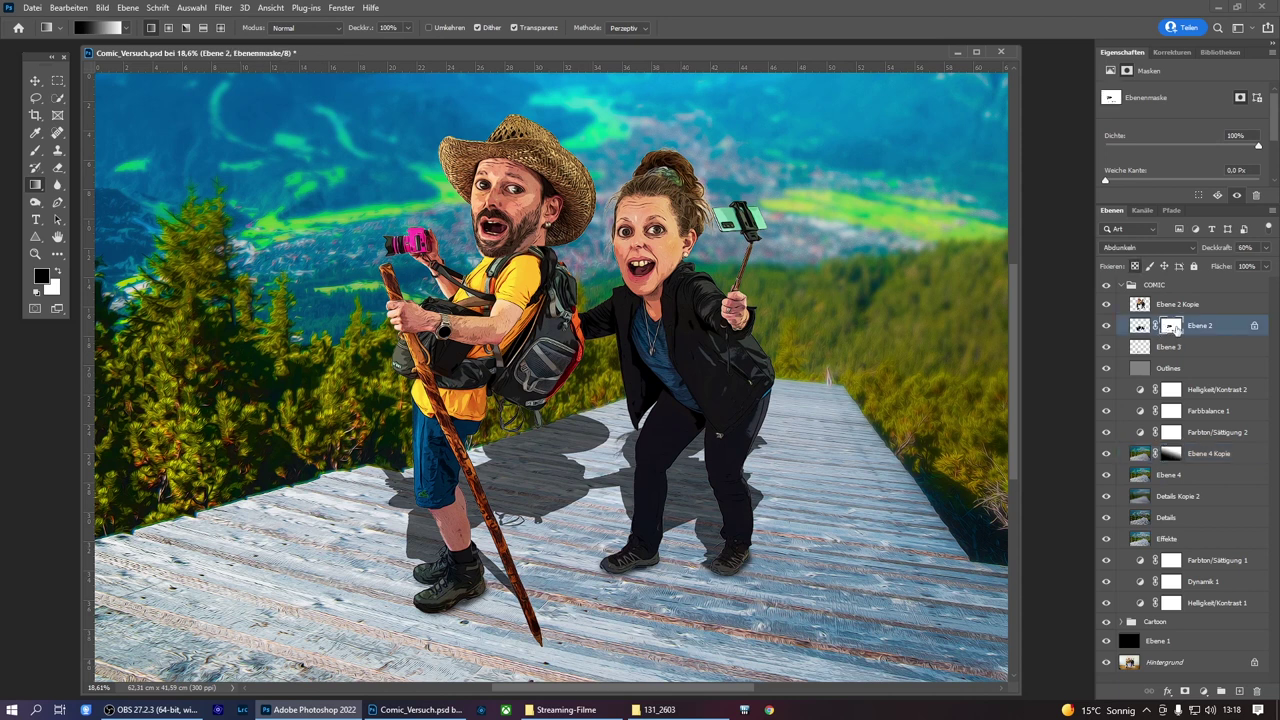